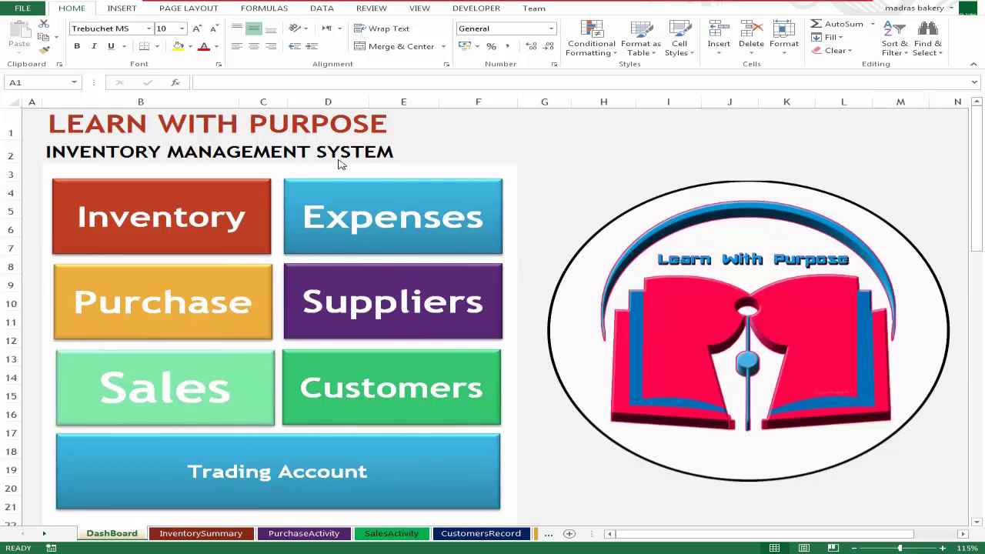
Visit the InventorySummary, Expenses and CustomersRecord sheets from the dashboard, ending on InventorySummary.
{"action": "left_click", "coordinate": [202, 216]}
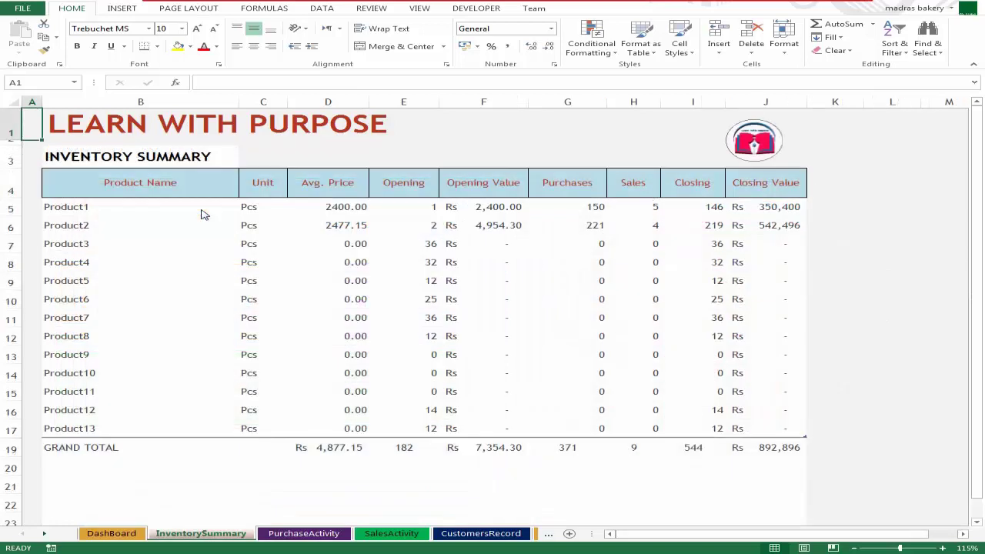
{"action": "left_click", "coordinate": [745, 145]}
{"action": "left_click", "coordinate": [362, 214]}
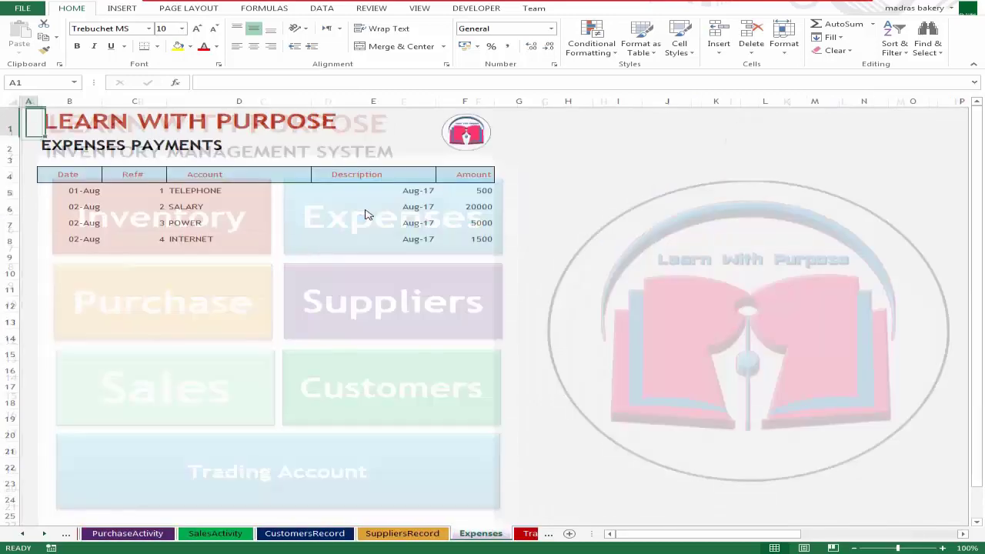
{"action": "left_click", "coordinate": [466, 143]}
{"action": "left_click", "coordinate": [394, 408]}
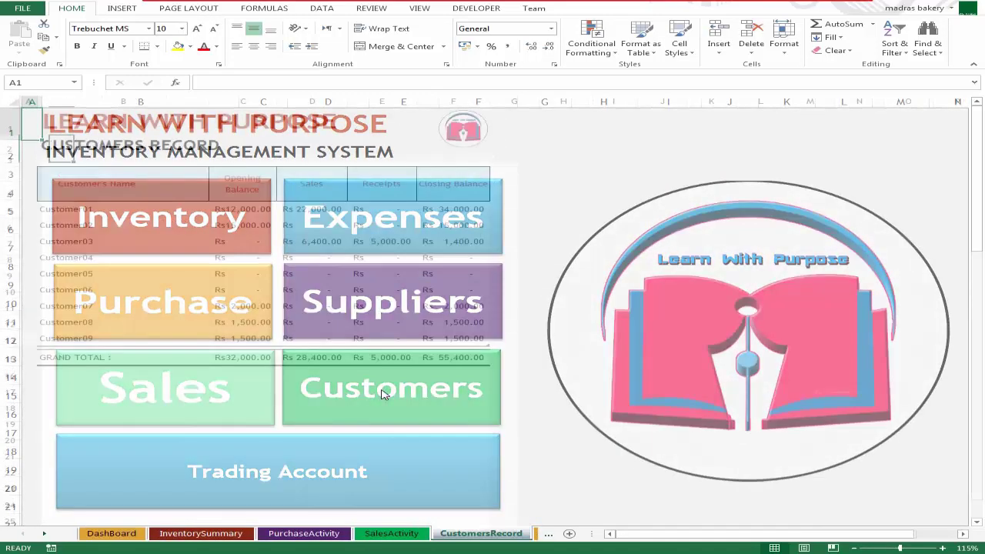
{"action": "left_click", "coordinate": [459, 136]}
{"action": "left_click", "coordinate": [171, 218]}
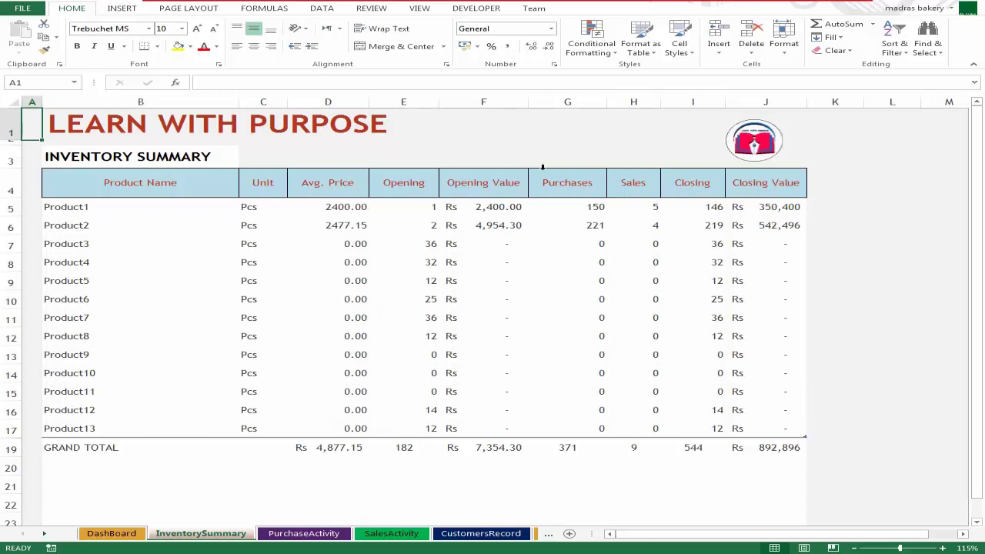
Go back to the dashboard and scroll through the Expenses sheet.
{"action": "left_click", "coordinate": [743, 151]}
{"action": "left_click", "coordinate": [434, 222]}
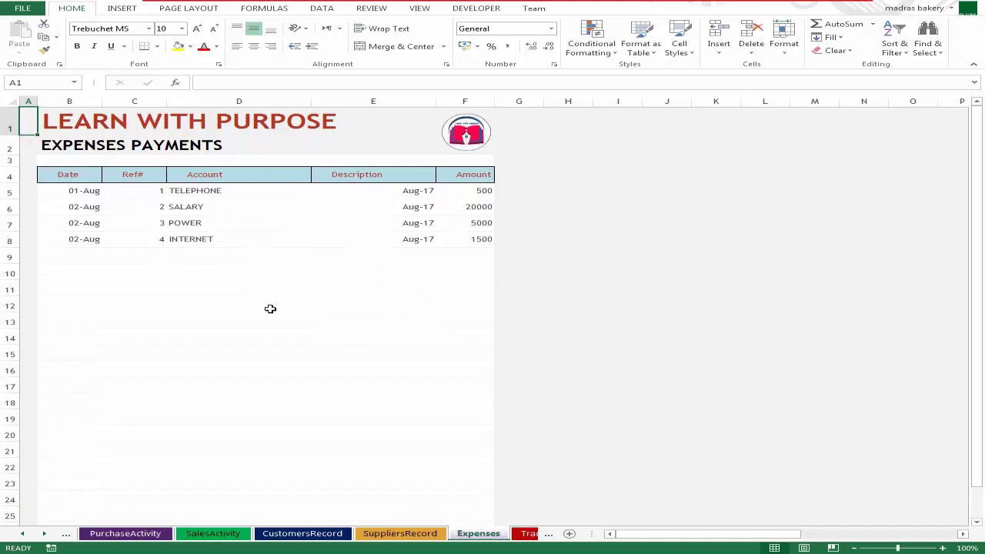
{"action": "scroll", "coordinate": [292, 335], "scroll_direction": "down", "scroll_amount": 1}
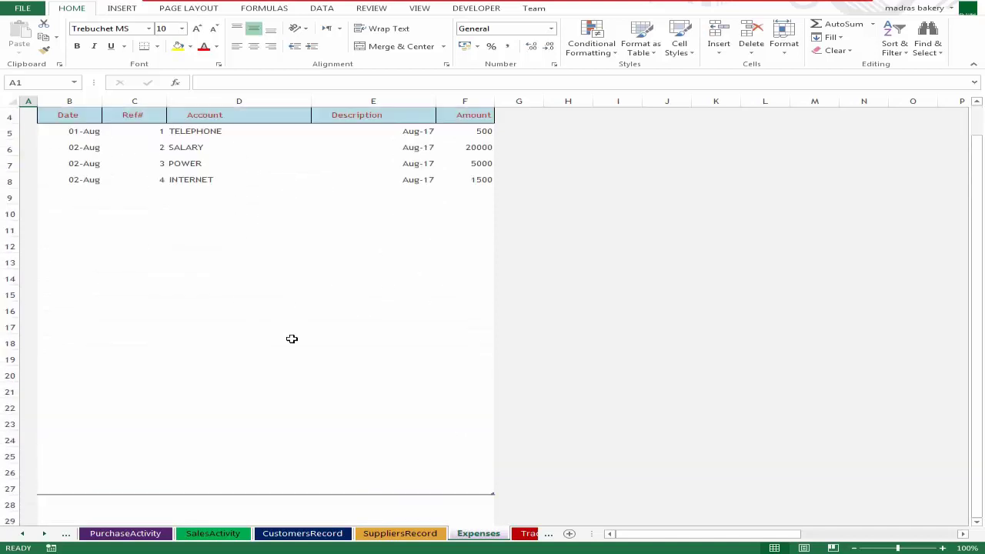
{"action": "scroll", "coordinate": [308, 254], "scroll_direction": "up", "scroll_amount": 1}
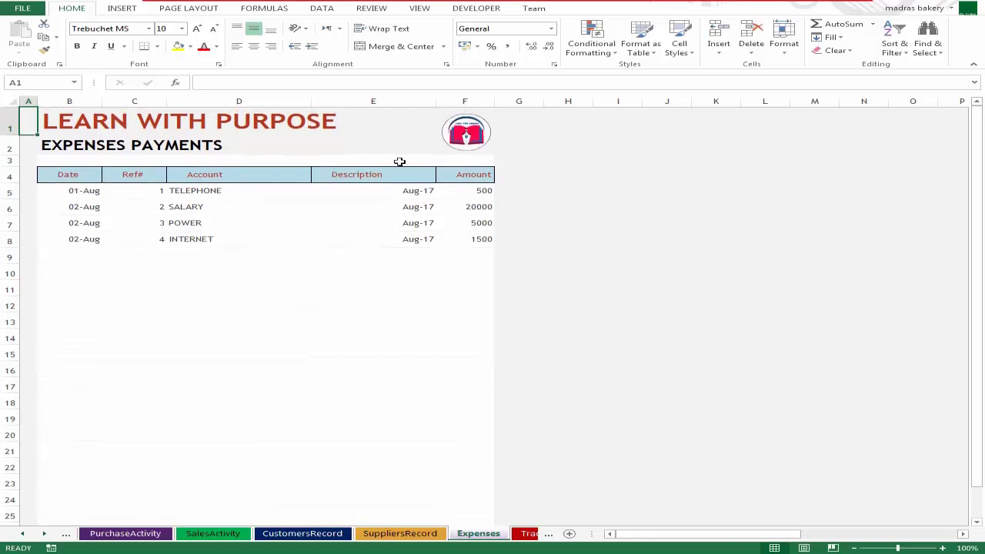
{"action": "left_click", "coordinate": [462, 140]}
Review the PurchaseActivity Description and Payment cells, then return to the DashBoard.
{"action": "left_click", "coordinate": [176, 310]}
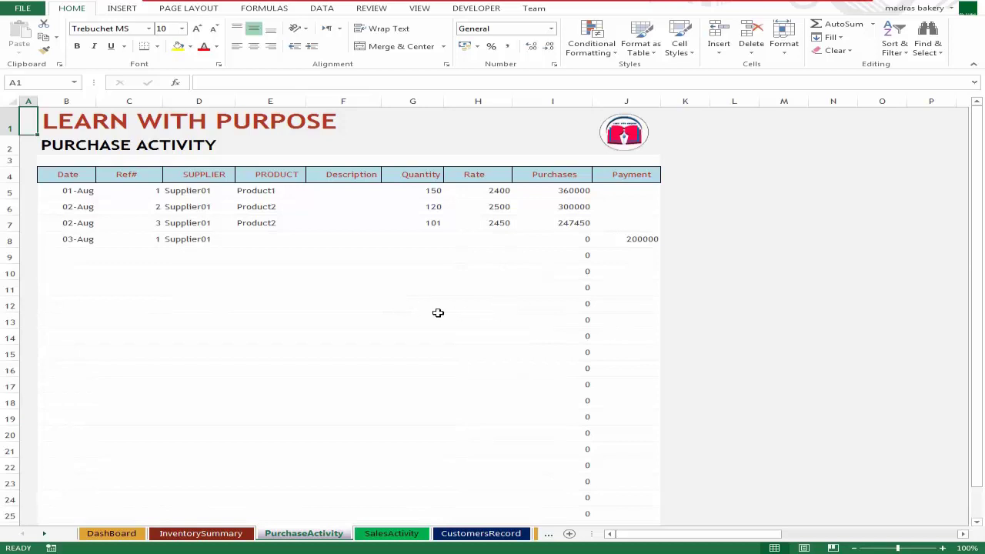
{"action": "left_click", "coordinate": [361, 193]}
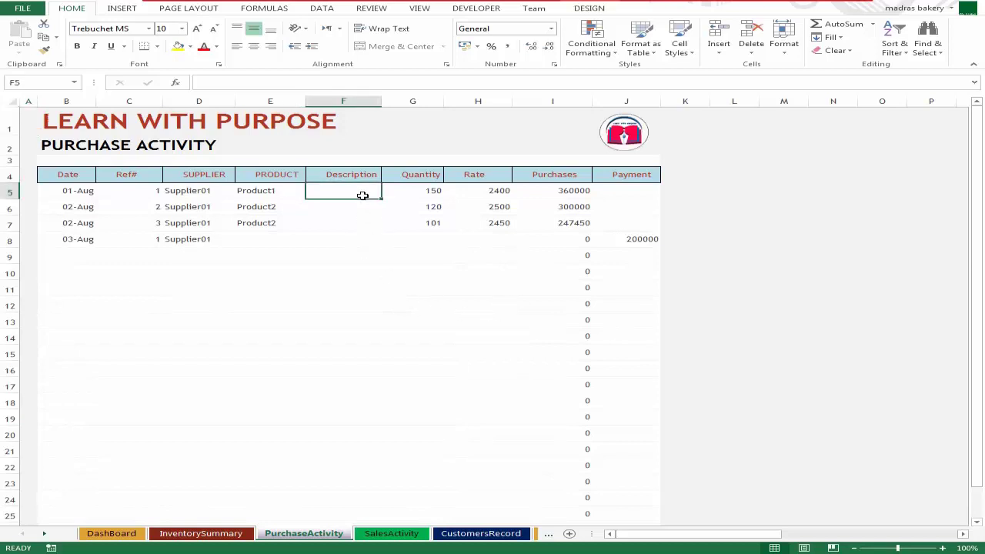
{"action": "left_click", "coordinate": [341, 222]}
{"action": "left_click", "coordinate": [610, 194]}
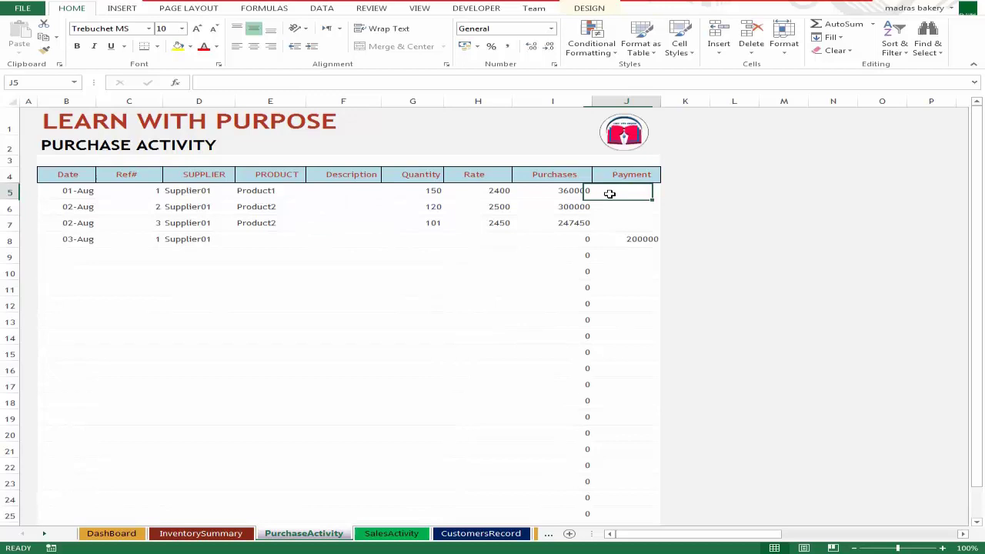
{"action": "left_click", "coordinate": [609, 253]}
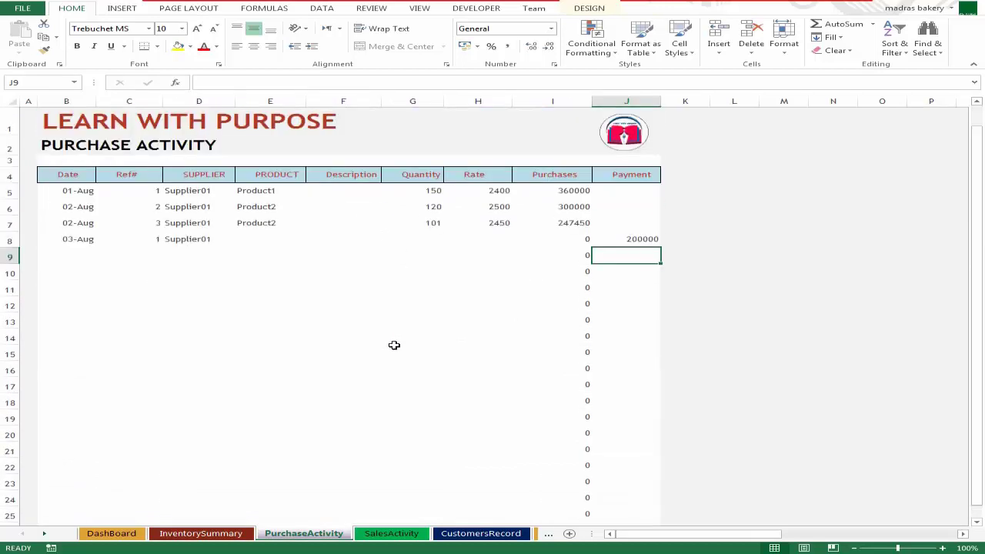
{"action": "left_click", "coordinate": [616, 145]}
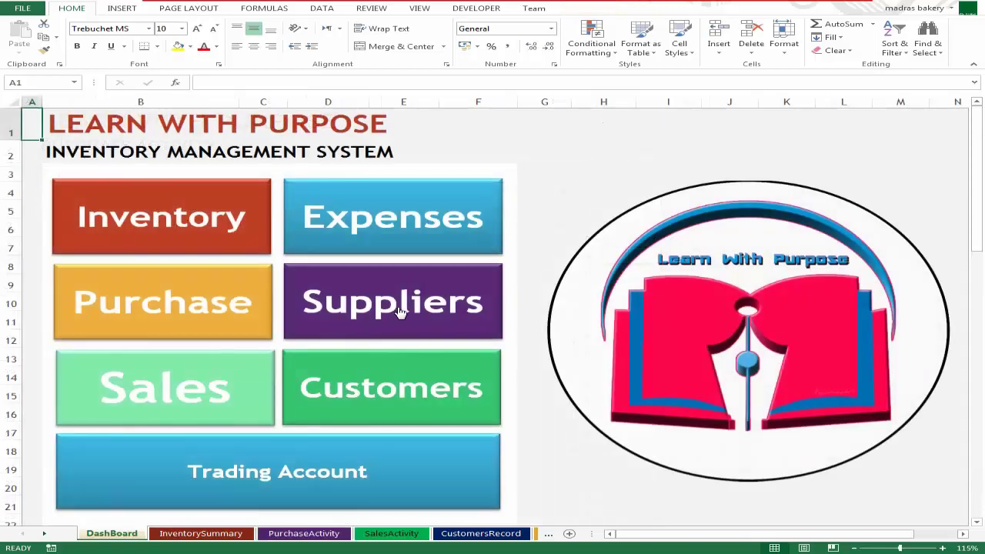
On SuppliersRecord, fill the grand total closing balance F20 yellow.
{"action": "left_click", "coordinate": [402, 309]}
{"action": "left_click", "coordinate": [606, 221]}
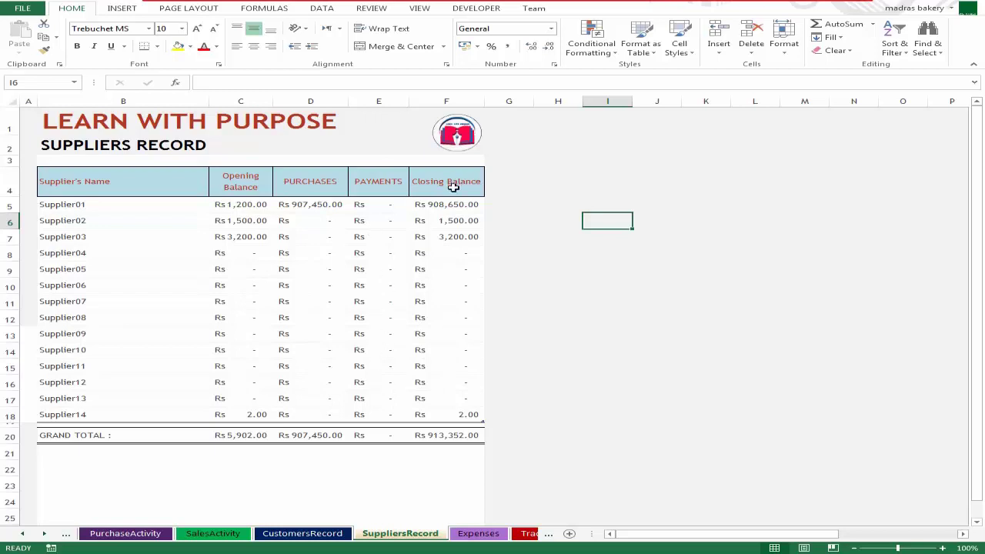
{"action": "left_click", "coordinate": [459, 435]}
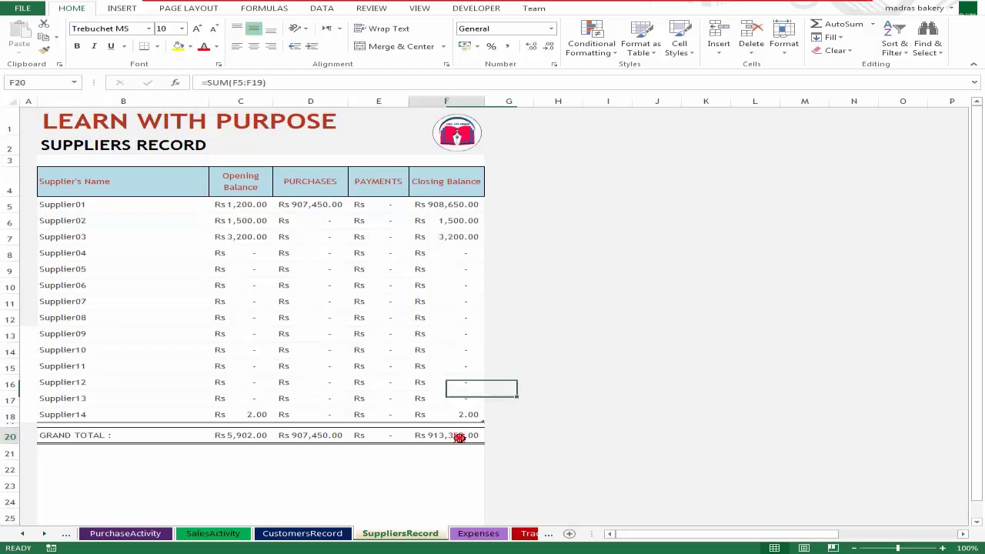
{"action": "left_click", "coordinate": [178, 46]}
{"action": "left_click", "coordinate": [555, 402]}
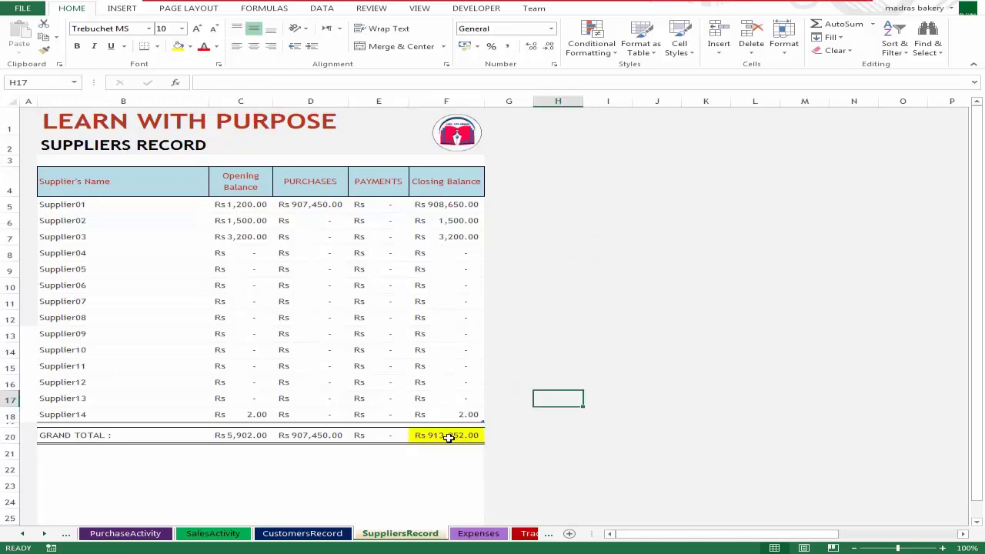
Review the SalesActivity sheet's Customer01 entry and empty Description cell F6.
{"action": "left_click", "coordinate": [453, 136]}
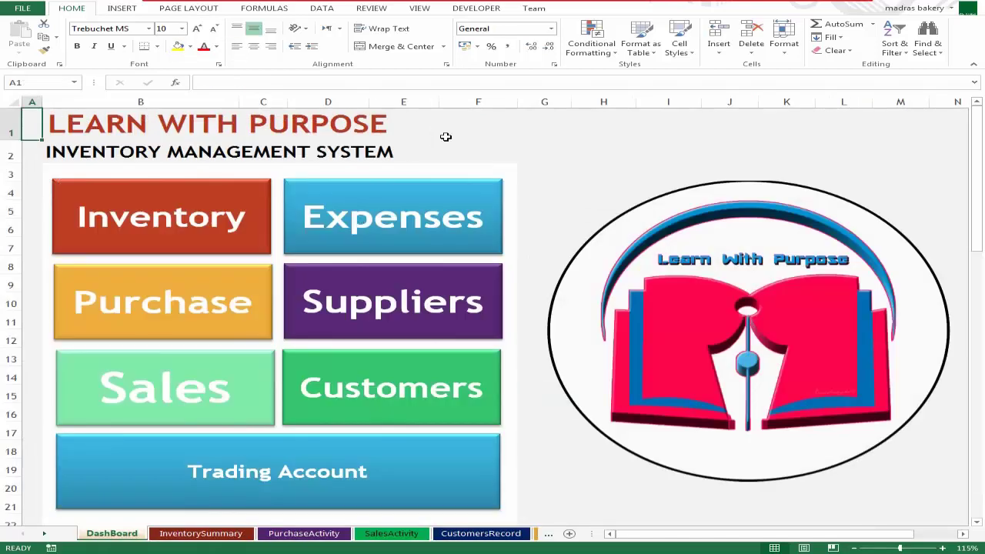
{"action": "left_click", "coordinate": [202, 385]}
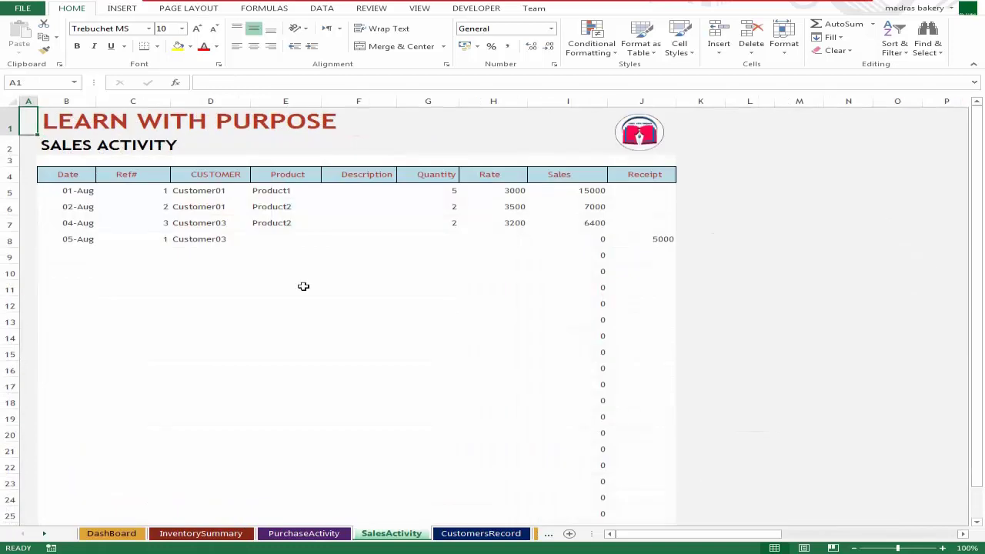
{"action": "left_click", "coordinate": [228, 192]}
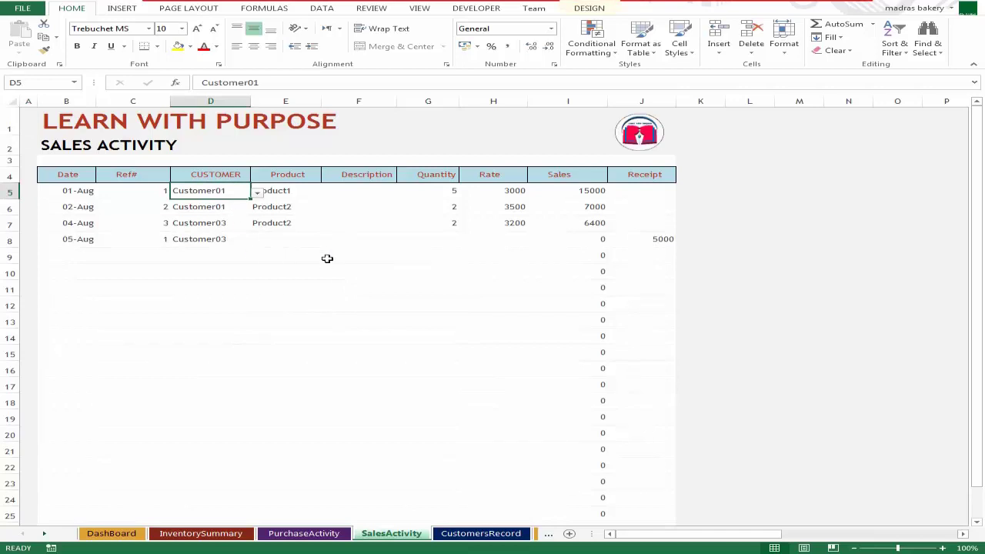
{"action": "left_click", "coordinate": [331, 206]}
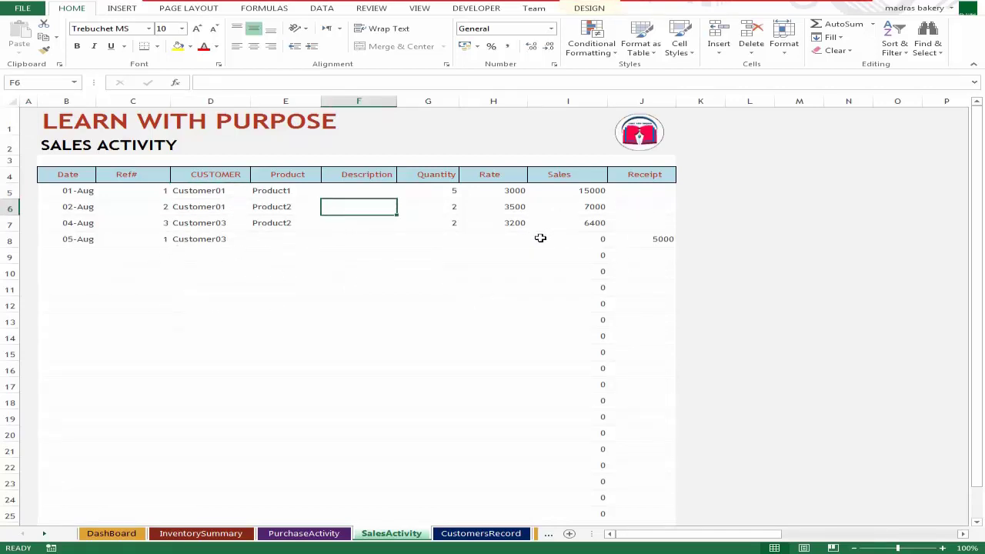
{"action": "left_click", "coordinate": [640, 146]}
On CustomersRecord, check the opening balances and the SUMIF formulas in Sales D9 and Receipts E9.
{"action": "left_click", "coordinate": [390, 397]}
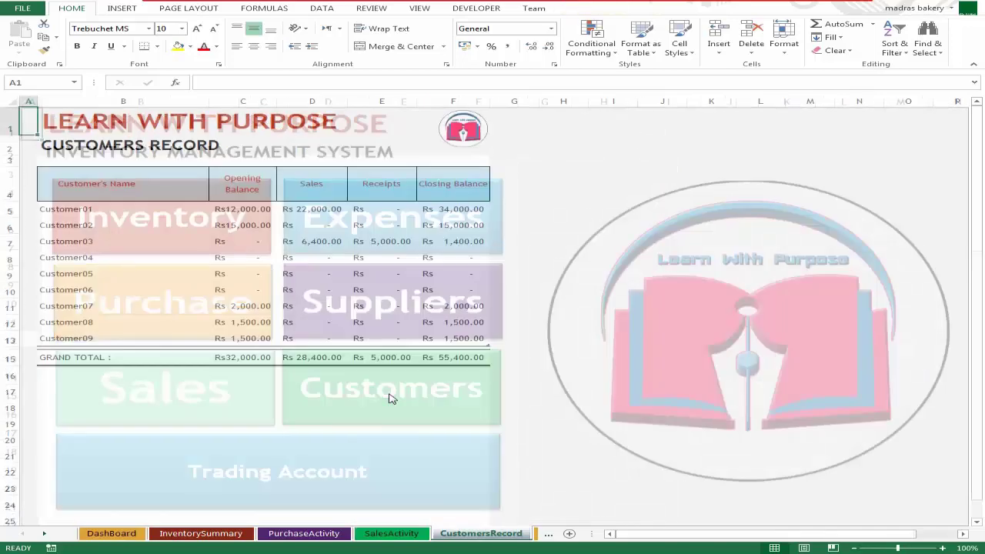
{"action": "left_click", "coordinate": [591, 184]}
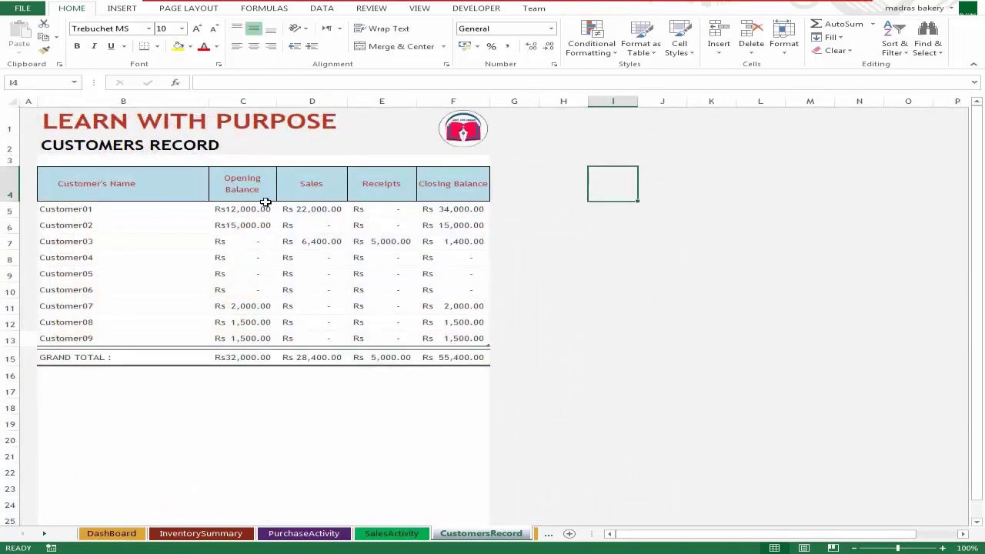
{"action": "left_click", "coordinate": [249, 188]}
{"action": "left_click", "coordinate": [271, 254]}
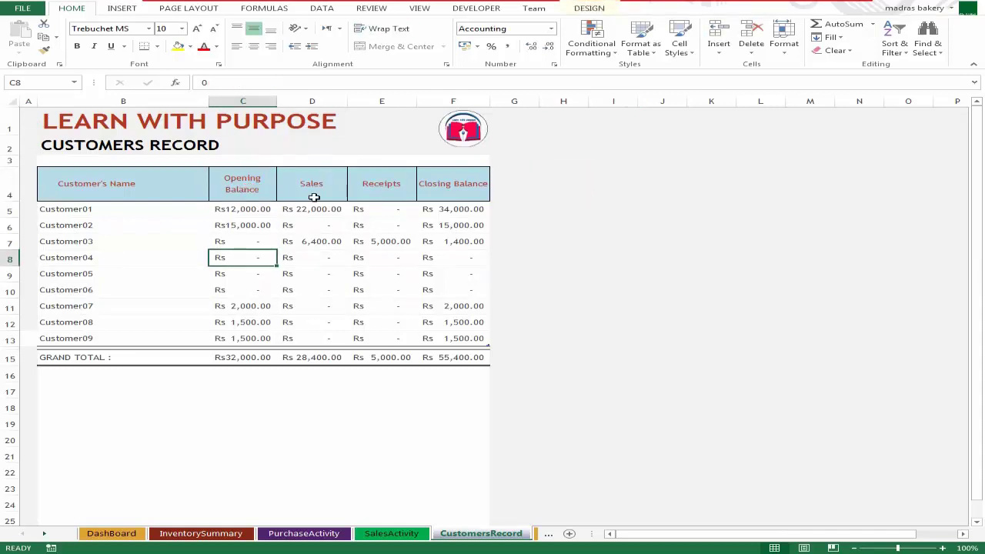
{"action": "left_click", "coordinate": [323, 269]}
{"action": "left_click", "coordinate": [395, 186]}
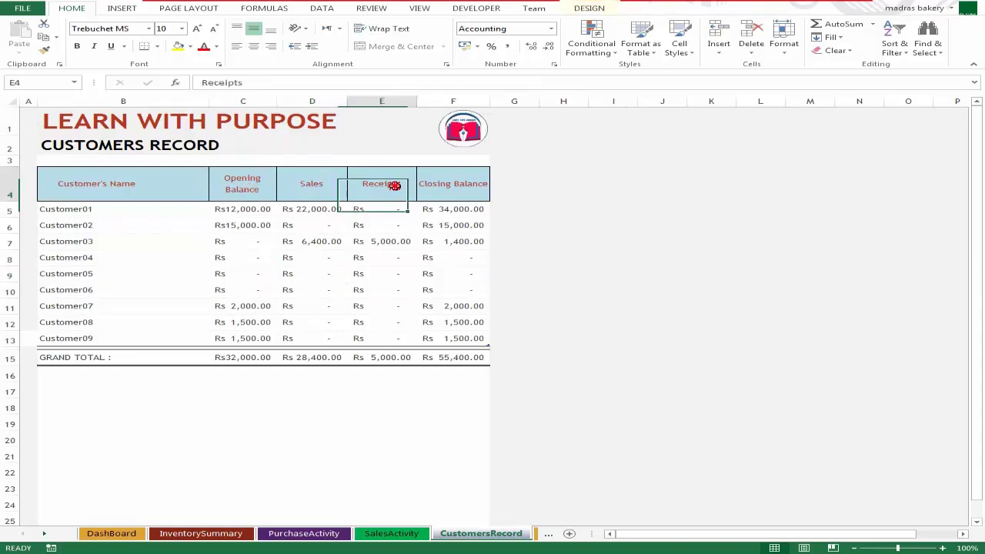
{"action": "left_click", "coordinate": [393, 277]}
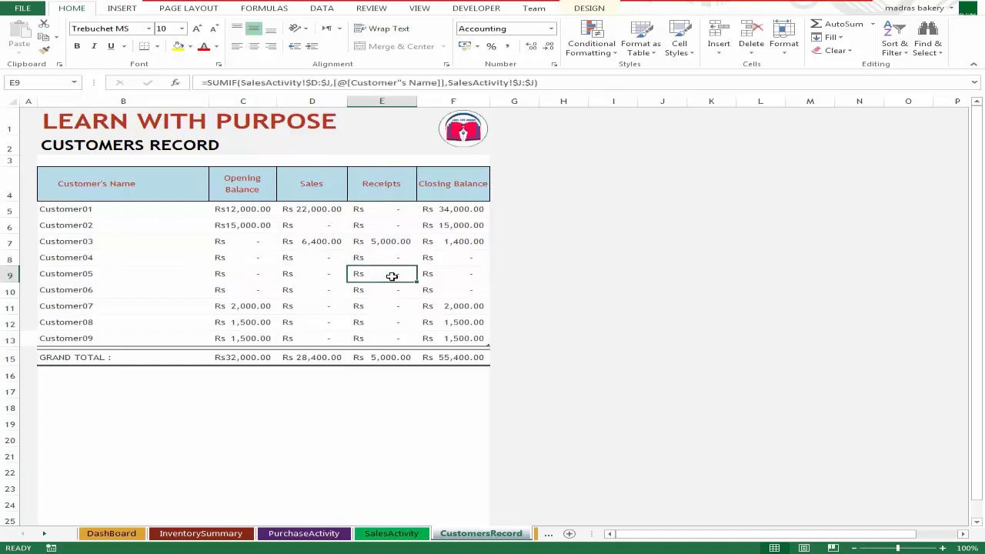
{"action": "left_click", "coordinate": [450, 194]}
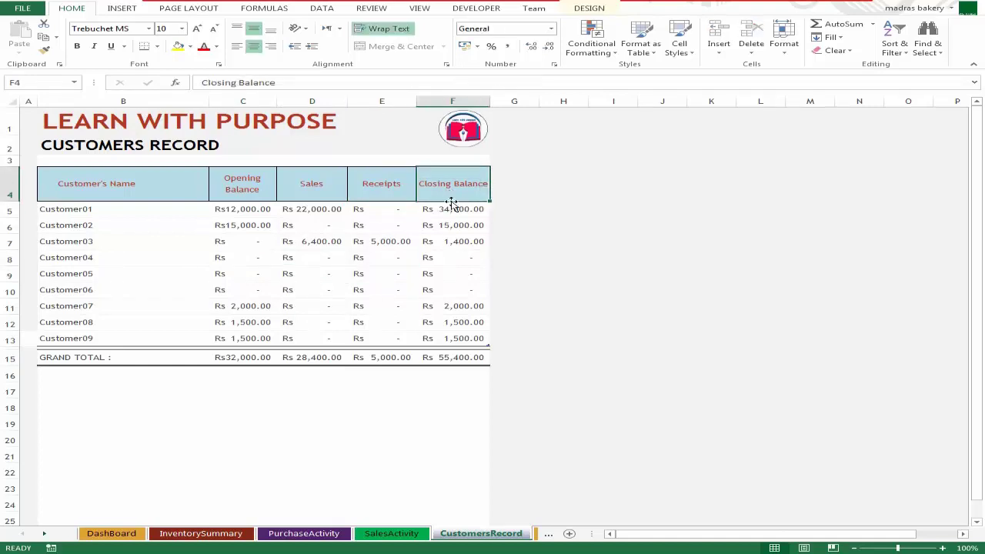
Fill the grand total closing balance F15 yellow and return to the DashBoard.
{"action": "left_click", "coordinate": [456, 358]}
{"action": "left_click", "coordinate": [178, 46]}
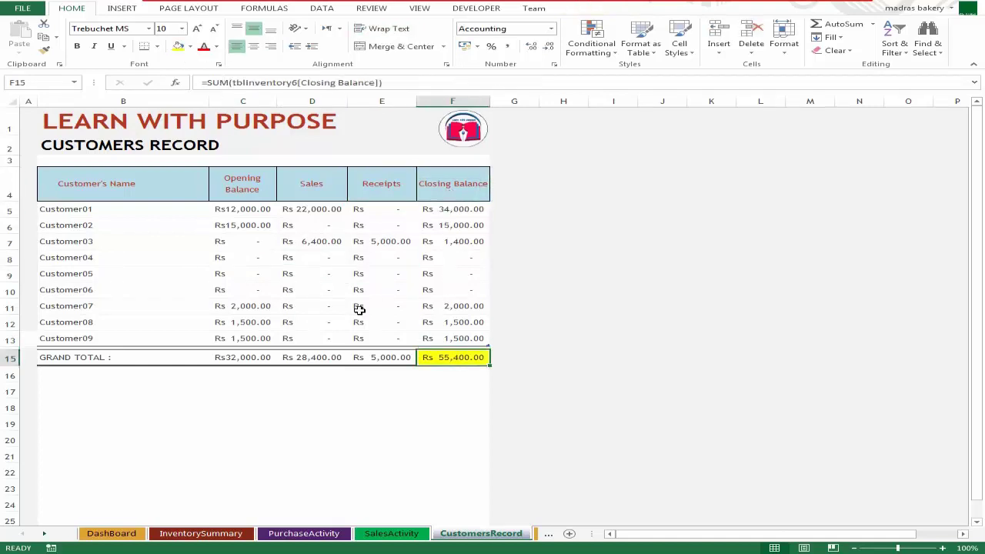
{"action": "left_click", "coordinate": [456, 387]}
{"action": "left_click", "coordinate": [461, 357]}
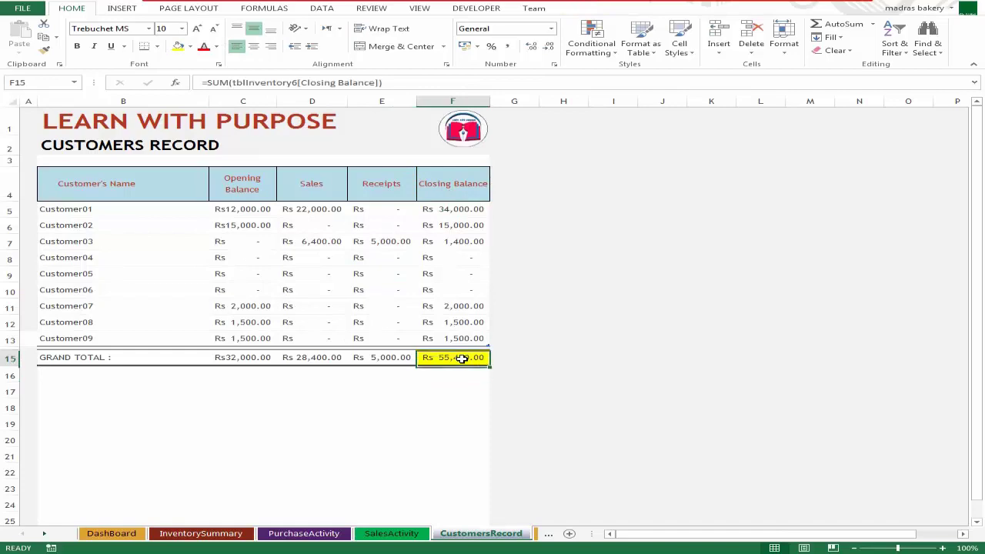
{"action": "left_click", "coordinate": [464, 133]}
{"action": "scroll", "coordinate": [331, 385], "scroll_direction": "down", "scroll_amount": 1}
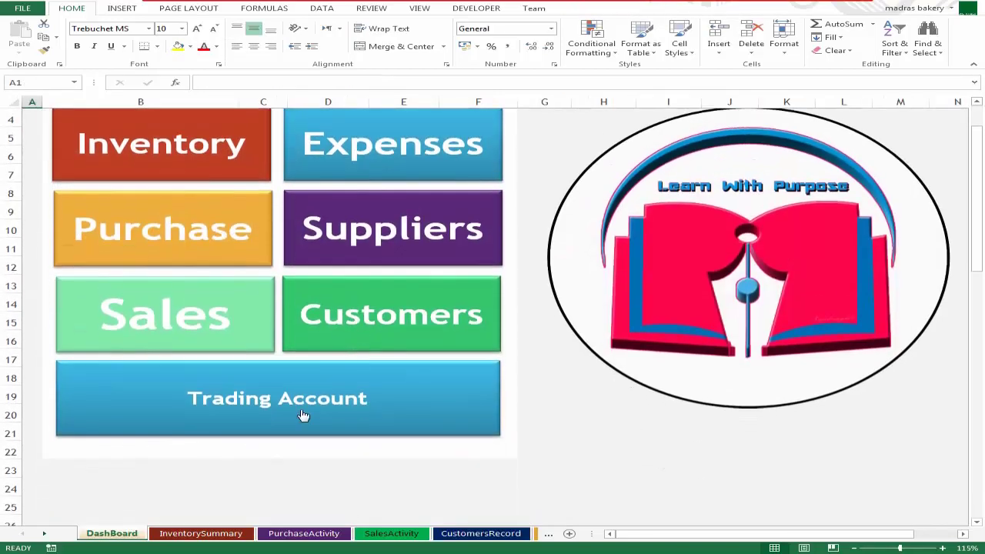
Inspect the Trading Account formulas for sales, opening stock, purchases, cost of goods sold and gross profit.
{"action": "left_click", "coordinate": [242, 399]}
{"action": "left_click", "coordinate": [505, 198]}
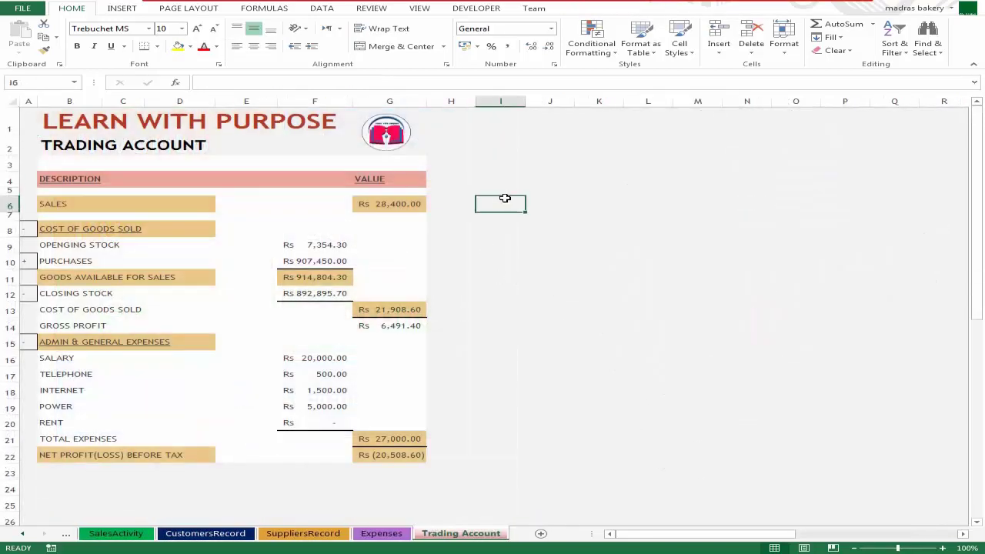
{"action": "left_click", "coordinate": [390, 206]}
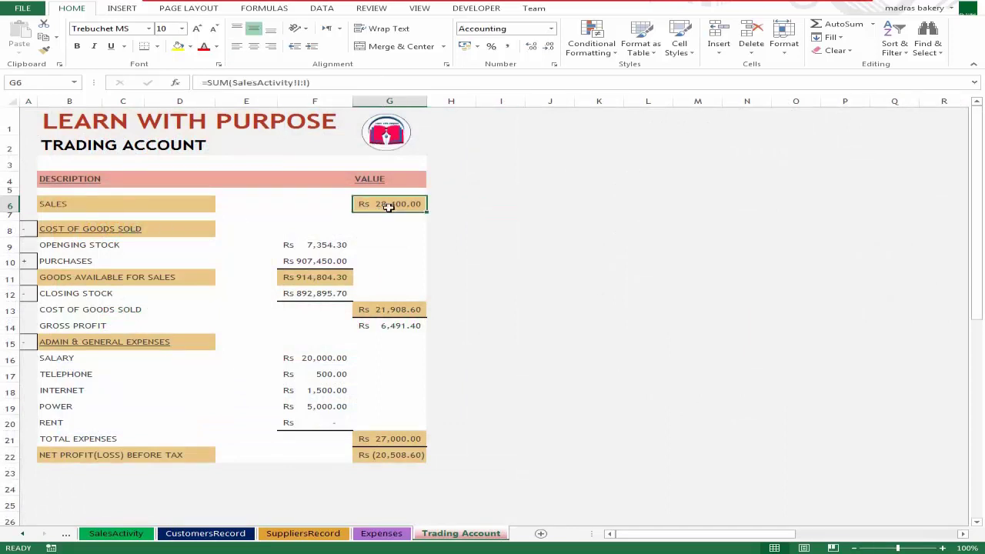
{"action": "left_click", "coordinate": [331, 248]}
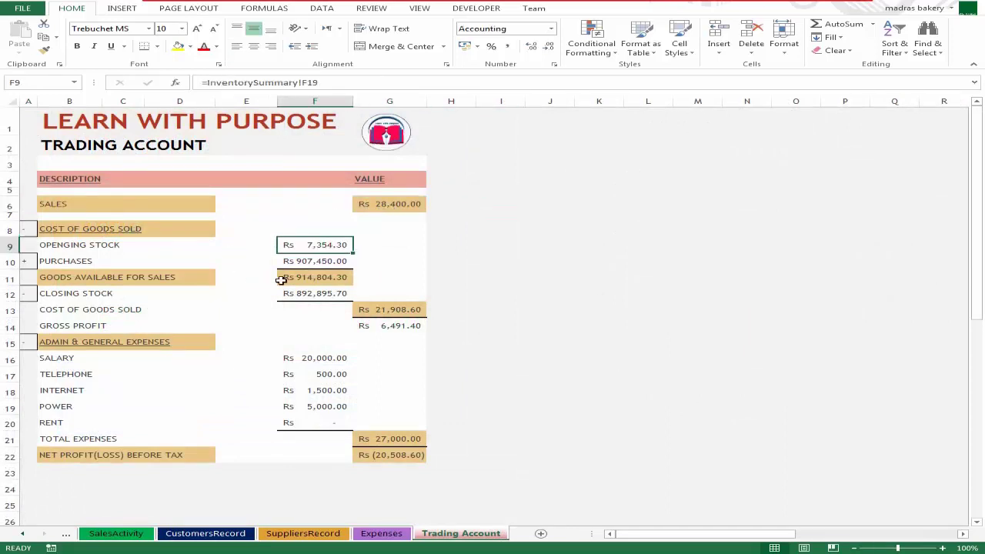
{"action": "left_click", "coordinate": [311, 262]}
{"action": "left_click", "coordinate": [341, 279]}
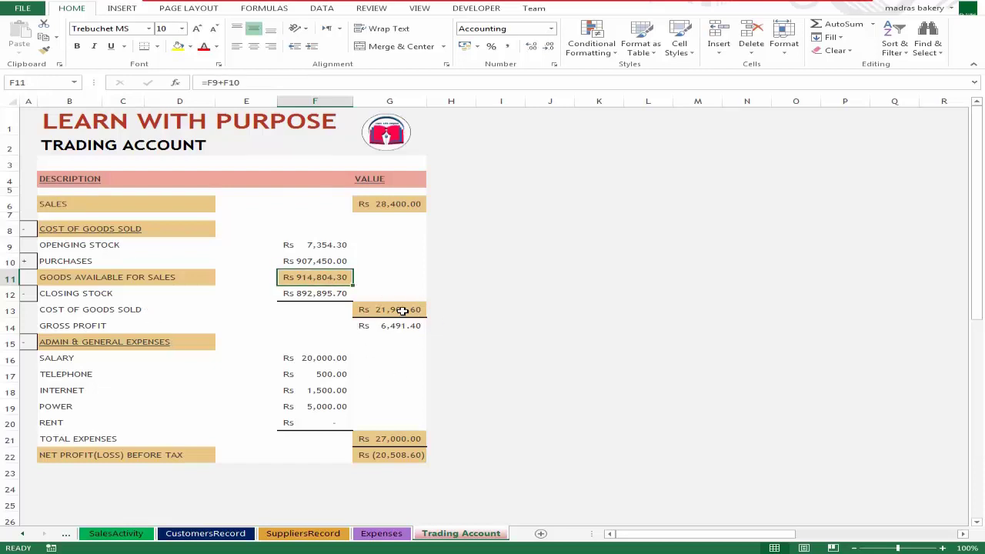
{"action": "left_click", "coordinate": [404, 312]}
{"action": "left_click", "coordinate": [394, 330]}
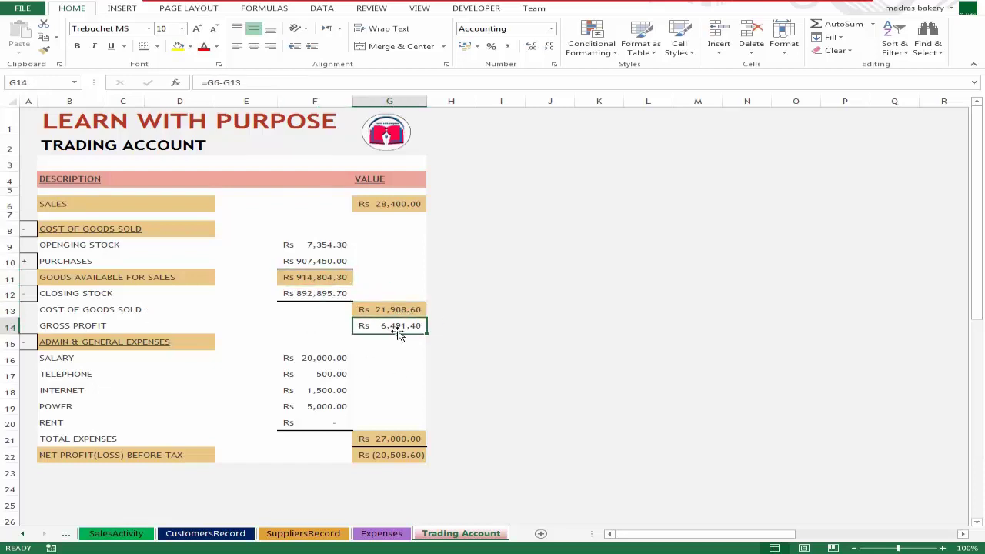
Compare against Expenses, check the net profit formula in G22, then view SuppliersRecord.
{"action": "left_click", "coordinate": [129, 360]}
{"action": "left_click", "coordinate": [138, 392]}
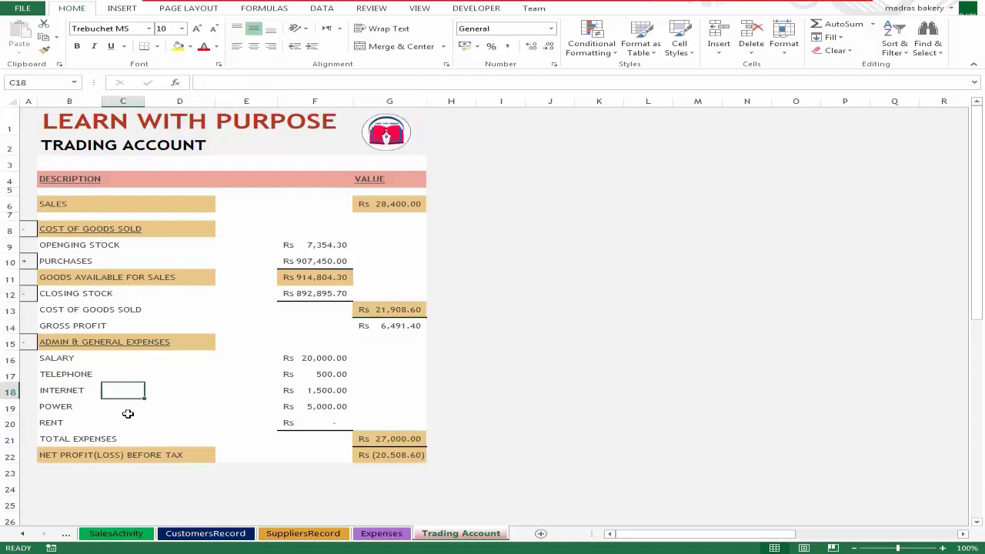
{"action": "left_click", "coordinate": [120, 436]}
{"action": "left_click", "coordinate": [389, 535]}
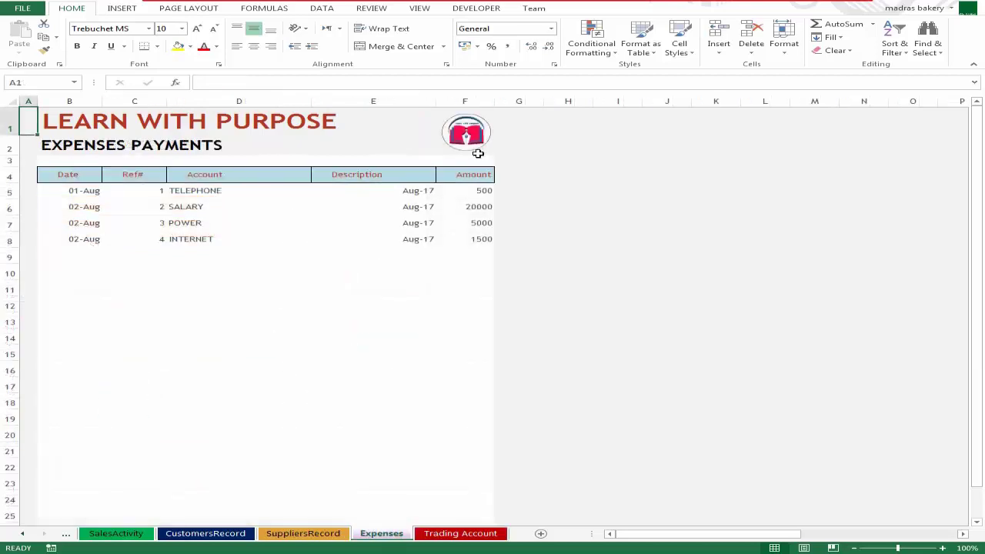
{"action": "left_click", "coordinate": [461, 533]}
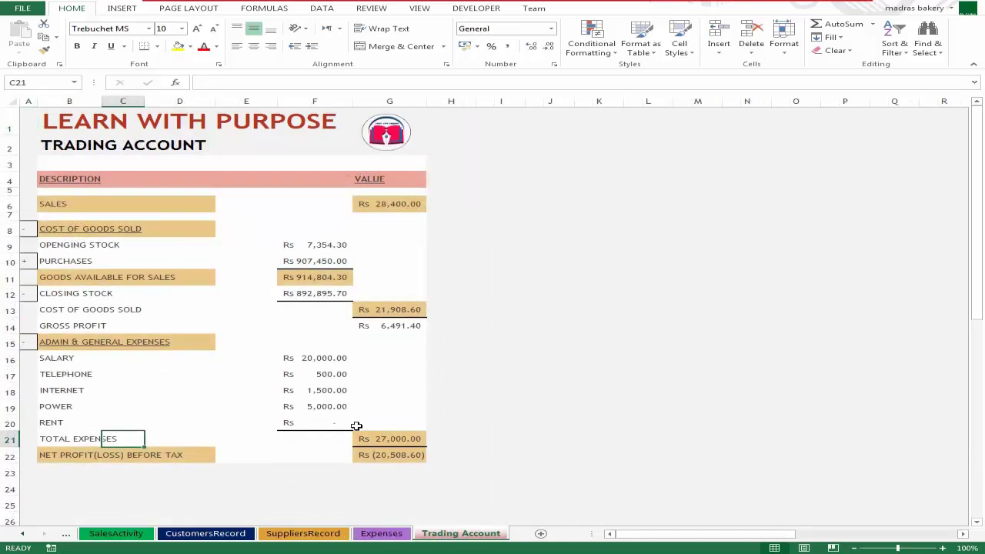
{"action": "scroll", "coordinate": [400, 440], "scroll_direction": "down", "scroll_amount": 1}
{"action": "left_click", "coordinate": [306, 421]}
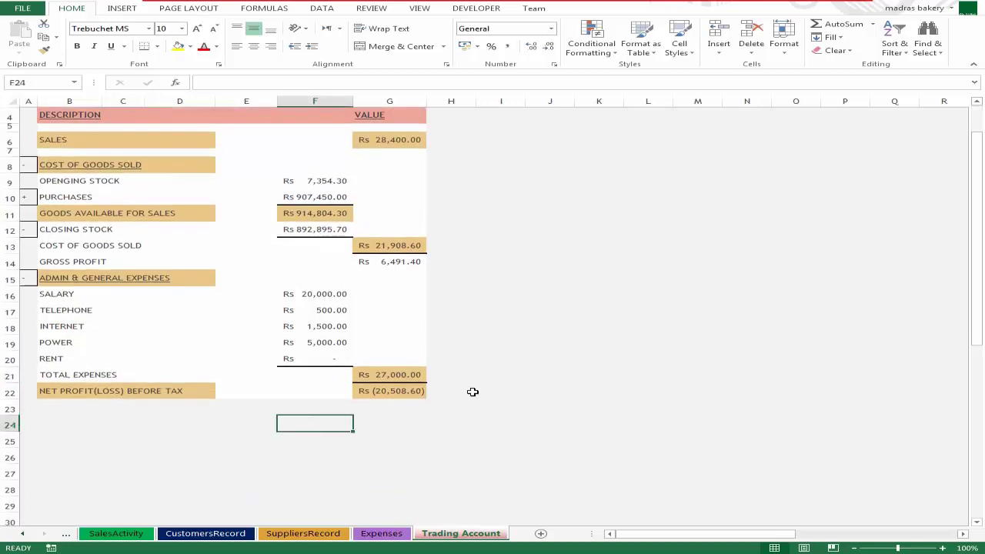
{"action": "scroll", "coordinate": [483, 392], "scroll_direction": "up", "scroll_amount": 1}
{"action": "left_click", "coordinate": [405, 458]}
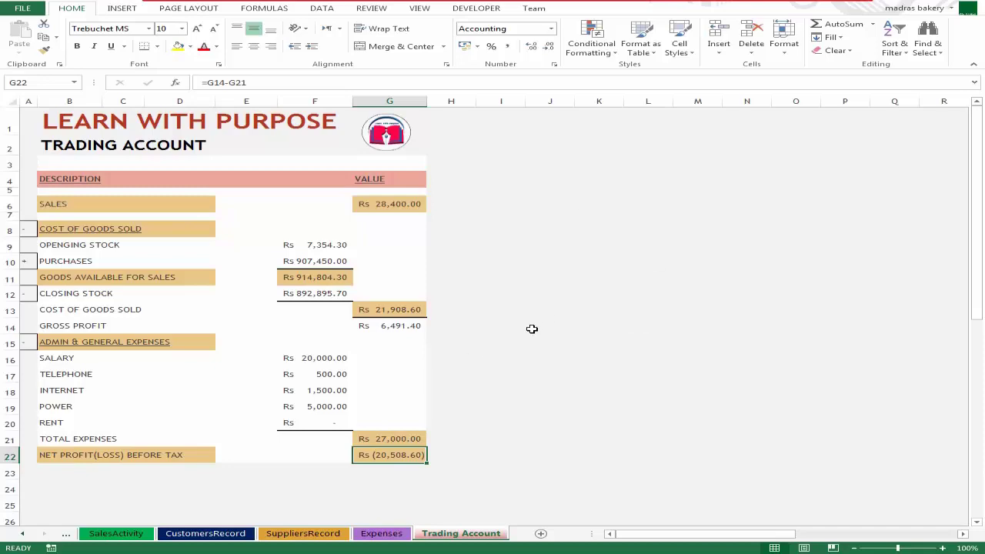
{"action": "left_click", "coordinate": [380, 537]}
{"action": "left_click", "coordinate": [308, 536]}
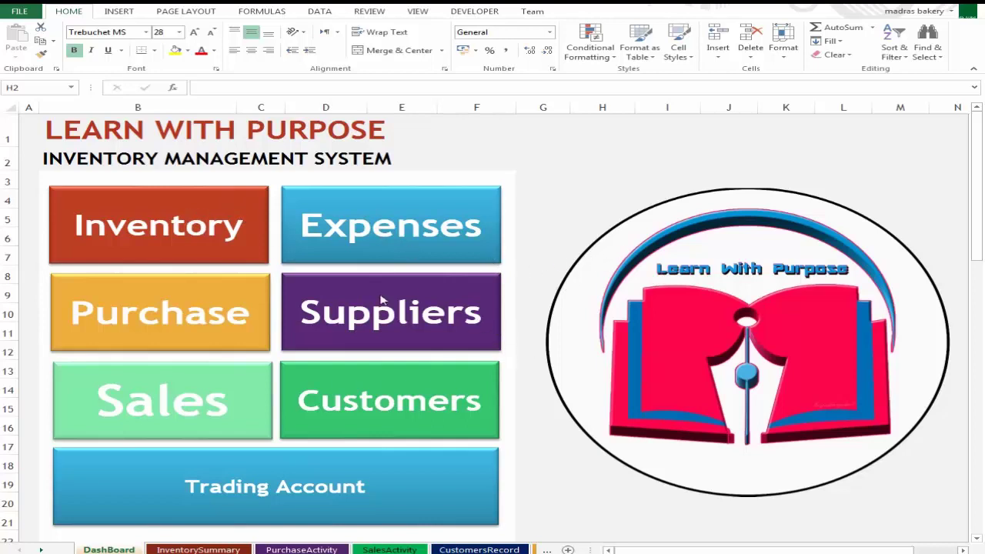
Hyperlink the Inventory shape to the InventorySummary sheet via Place in This Document.
{"action": "left_click", "coordinate": [215, 205]}
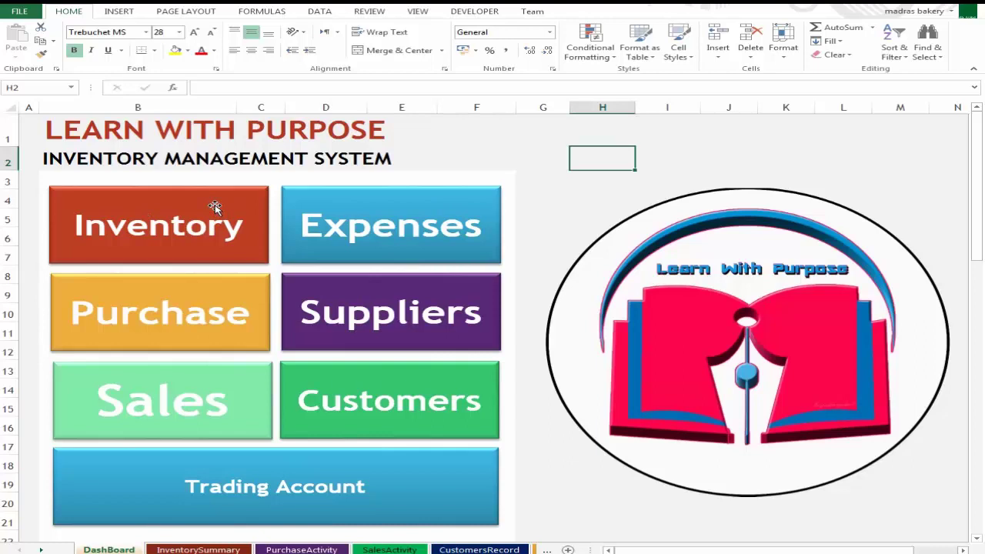
{"action": "right_click", "coordinate": [214, 207]}
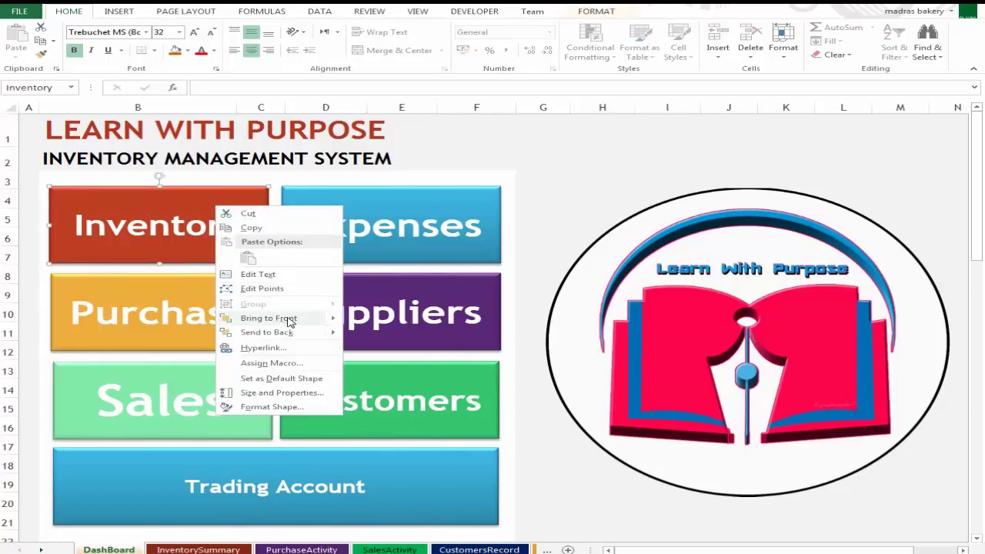
{"action": "left_click", "coordinate": [289, 349]}
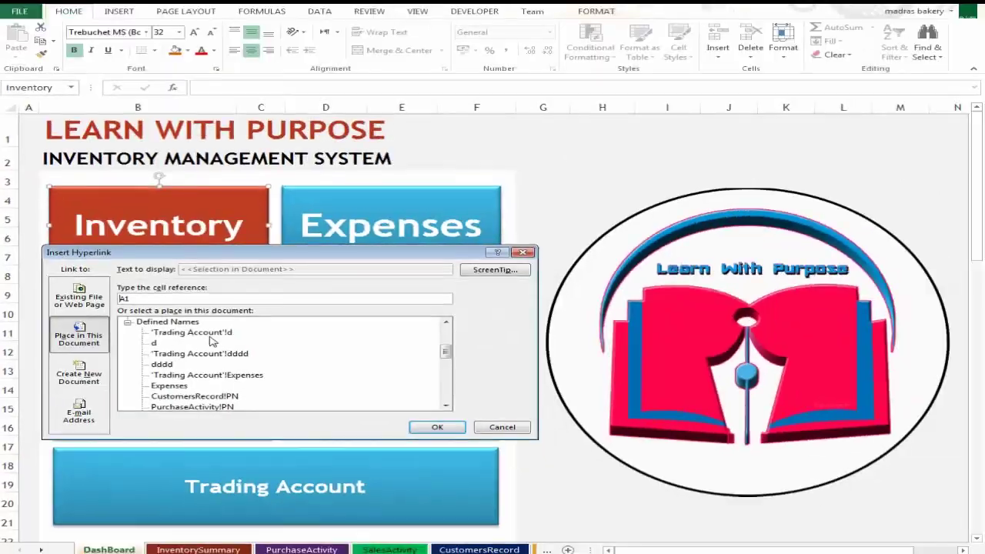
{"action": "left_click_drag", "start_coordinate": [894, 312], "coordinate": [894, 277]}
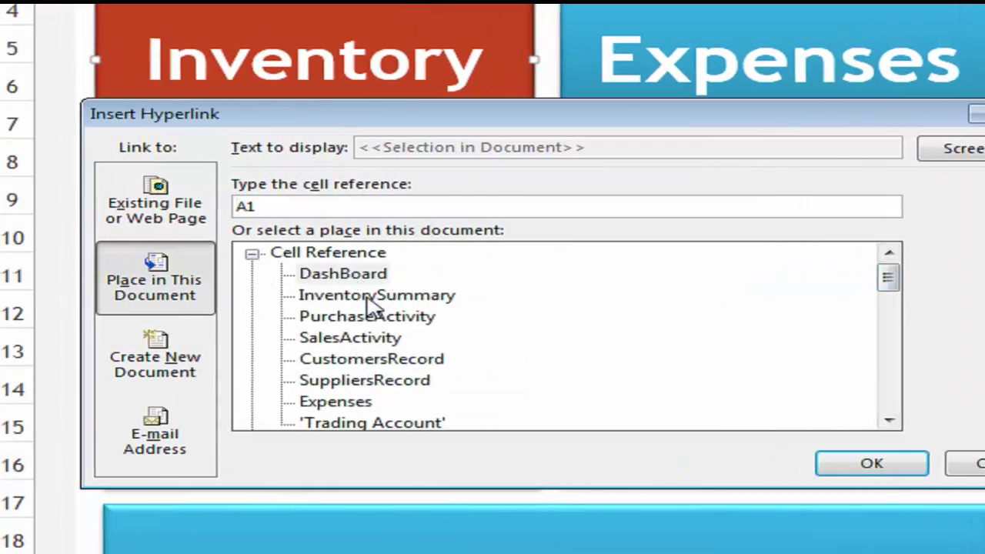
{"action": "left_click", "coordinate": [368, 297]}
{"action": "left_click", "coordinate": [877, 465]}
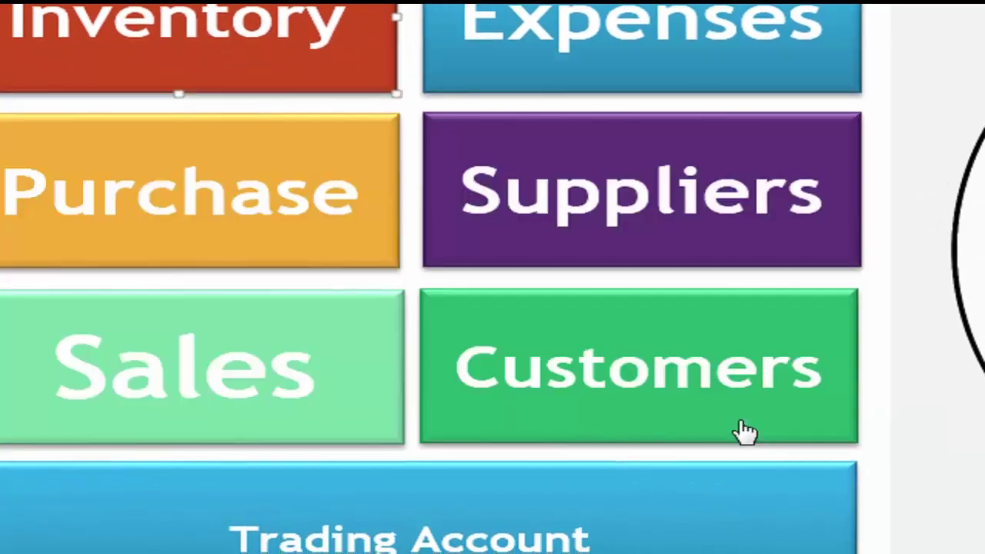
{"action": "key", "text": "Escape"}
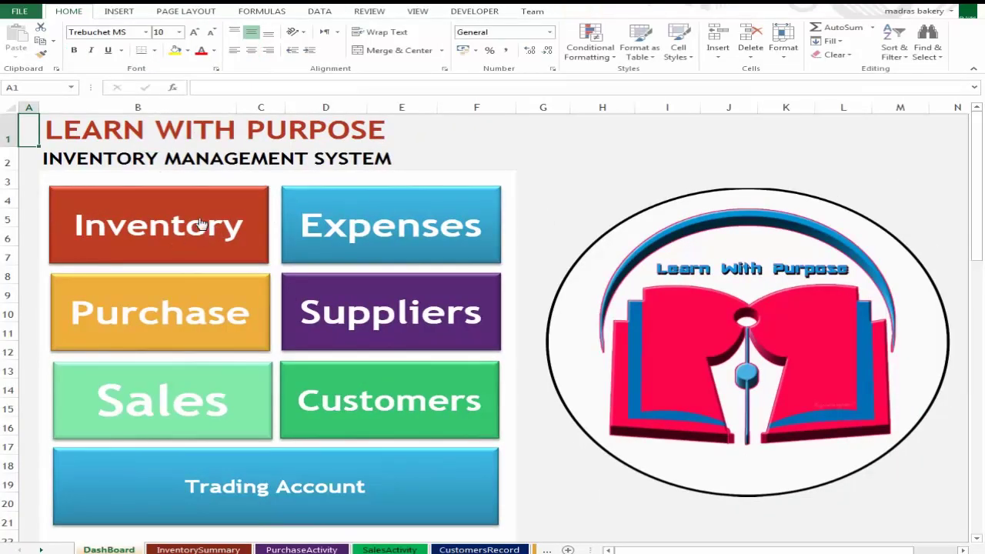
Test the Inventory and logo links, then follow the Purchase link to PurchaseActivity.
{"action": "left_click", "coordinate": [199, 222]}
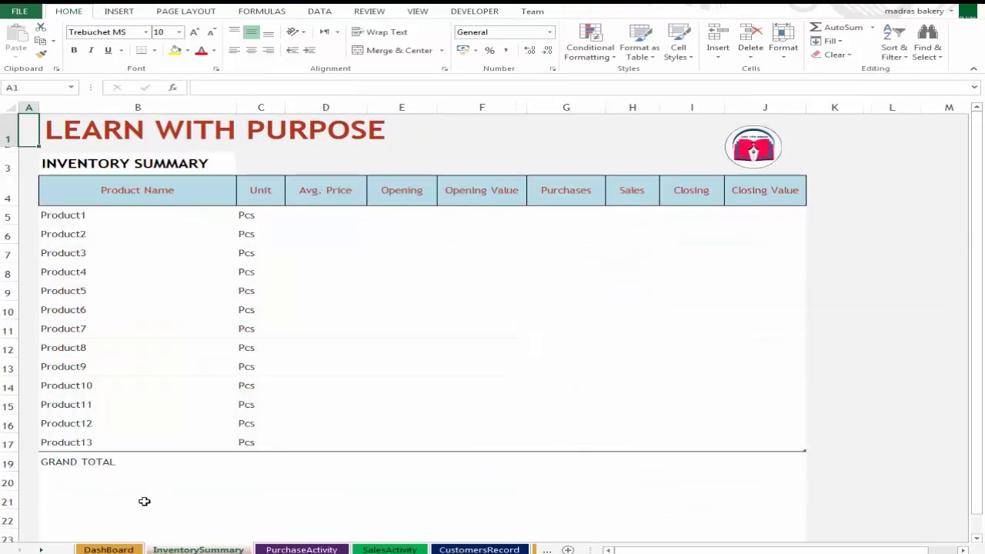
{"action": "left_click", "coordinate": [761, 151]}
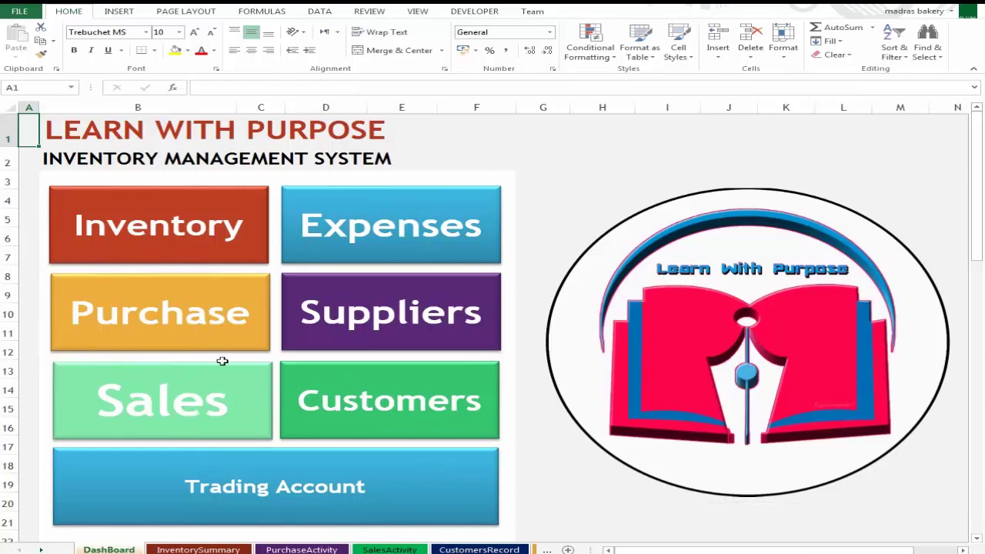
{"action": "left_click", "coordinate": [197, 315]}
Select SUPPLIER cell D5 and set its Data Validation to allow a List.
{"action": "left_click", "coordinate": [506, 213]}
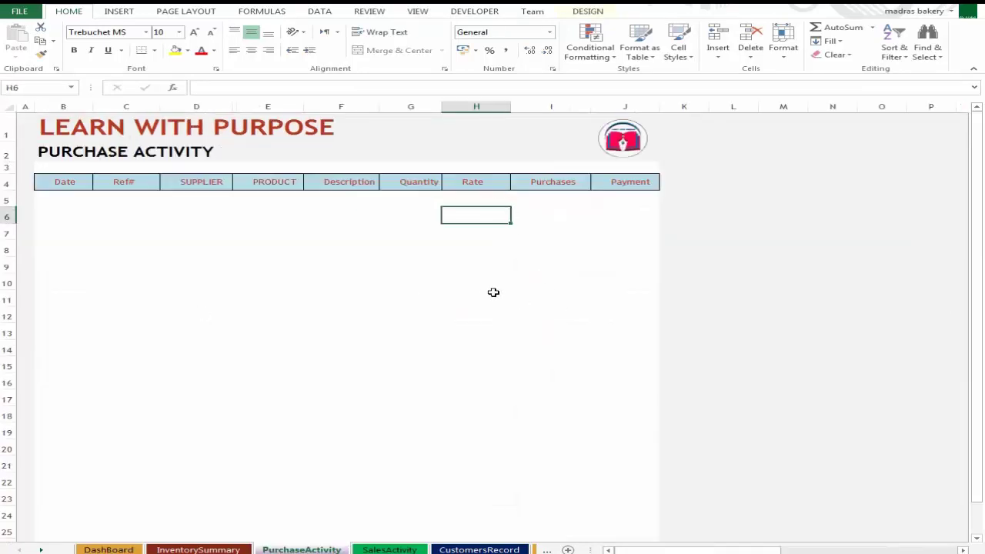
{"action": "left_click", "coordinate": [308, 199]}
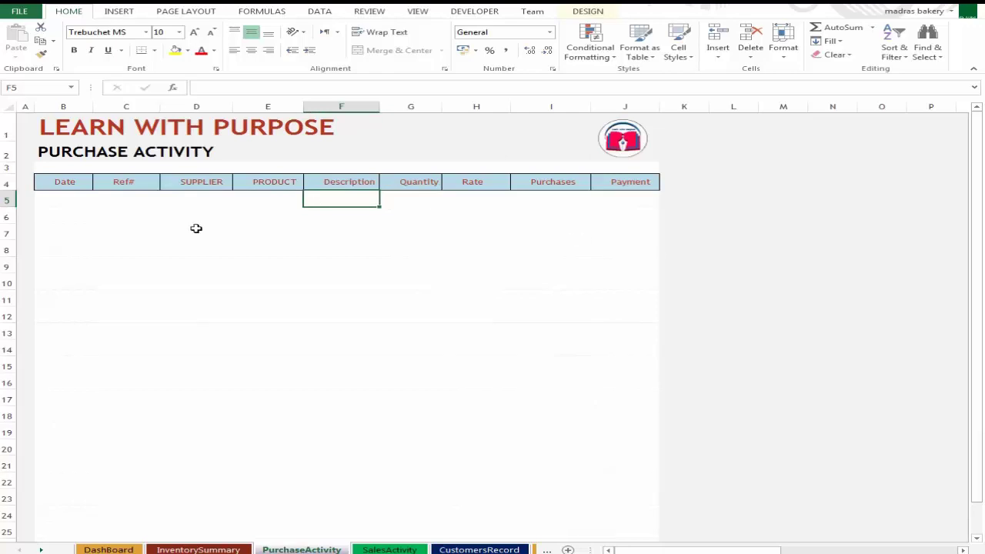
{"action": "left_click", "coordinate": [163, 199]}
{"action": "left_click", "coordinate": [80, 198]}
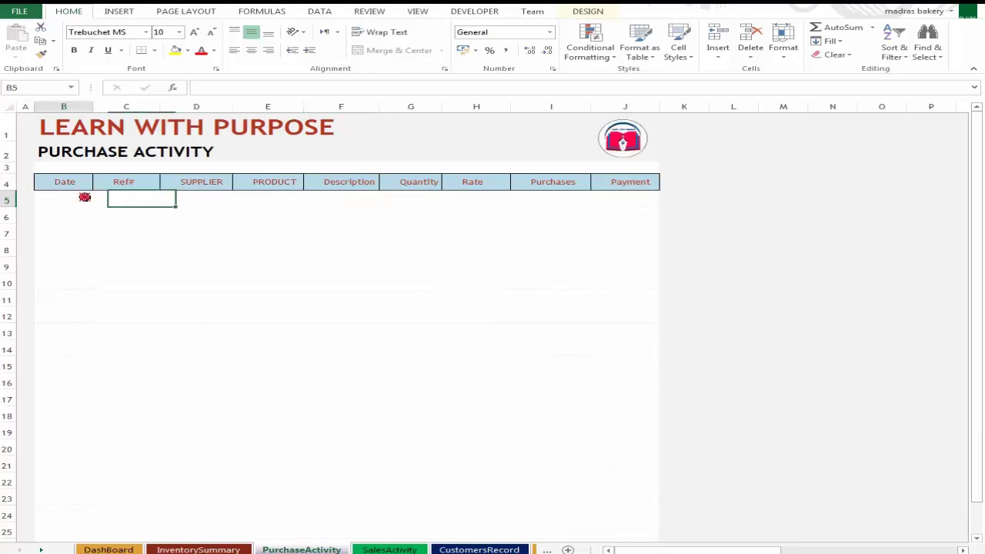
{"action": "left_click", "coordinate": [148, 201]}
{"action": "left_click", "coordinate": [218, 201]}
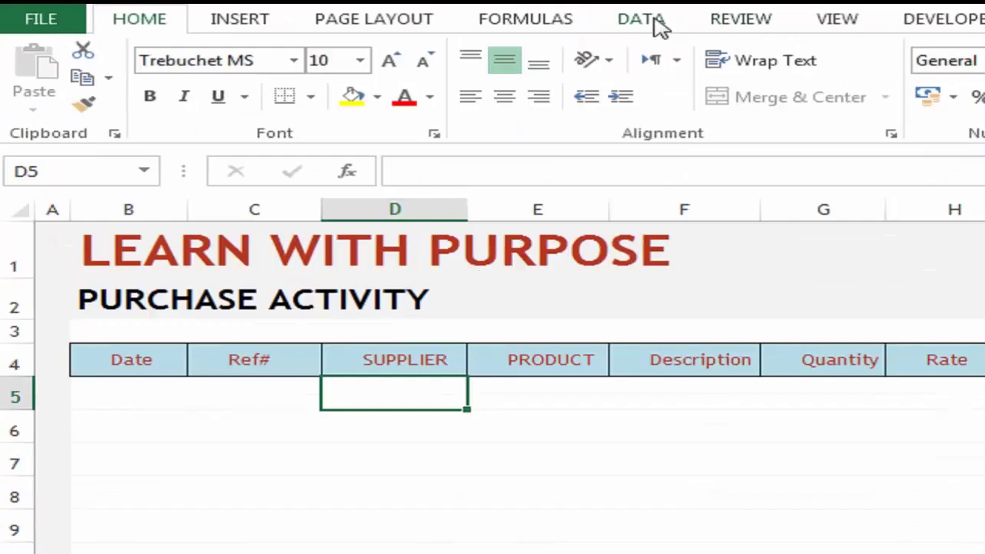
{"action": "left_click", "coordinate": [328, 13]}
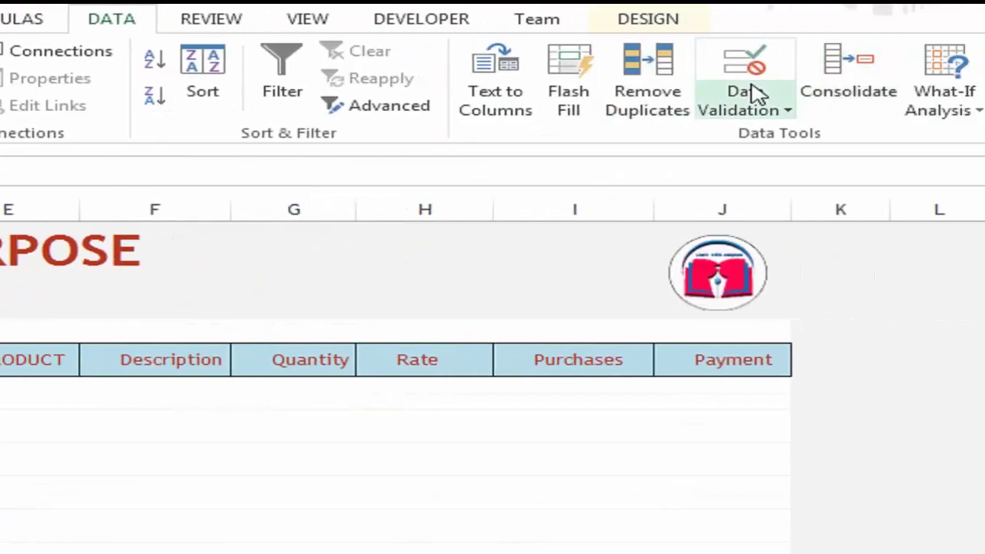
{"action": "left_click", "coordinate": [743, 107]}
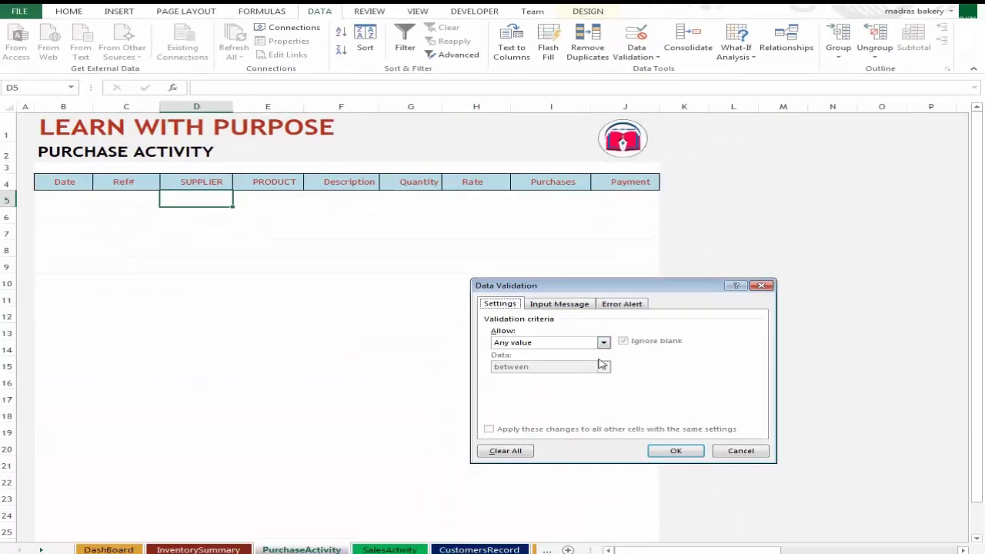
{"action": "left_click", "coordinate": [605, 345]}
{"action": "left_click", "coordinate": [574, 383]}
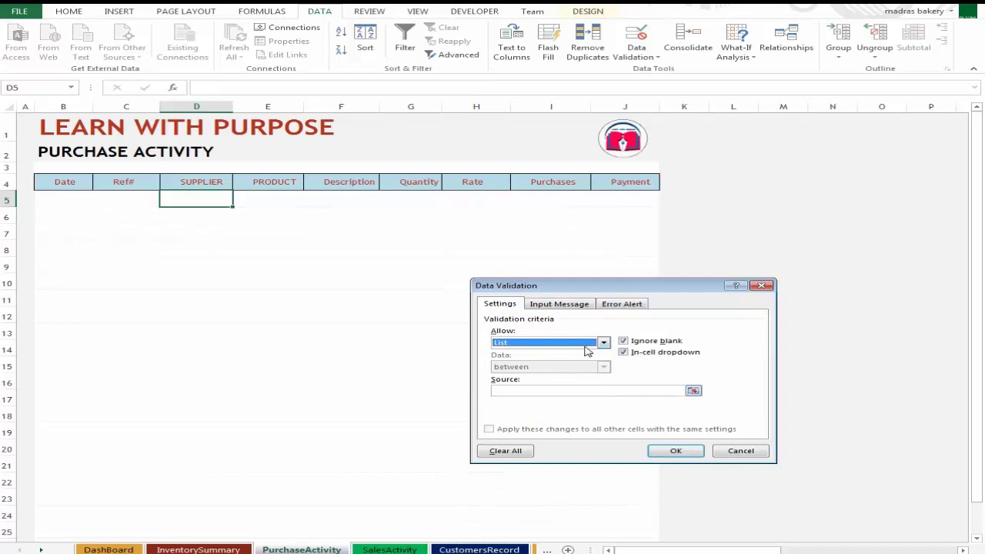
{"action": "left_click", "coordinate": [568, 393]}
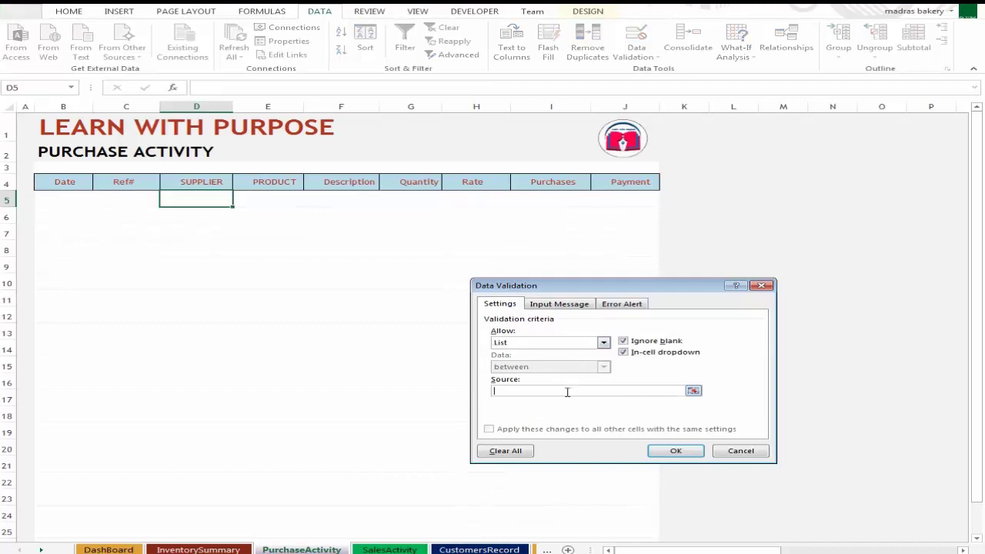
{"action": "left_click", "coordinate": [694, 391]}
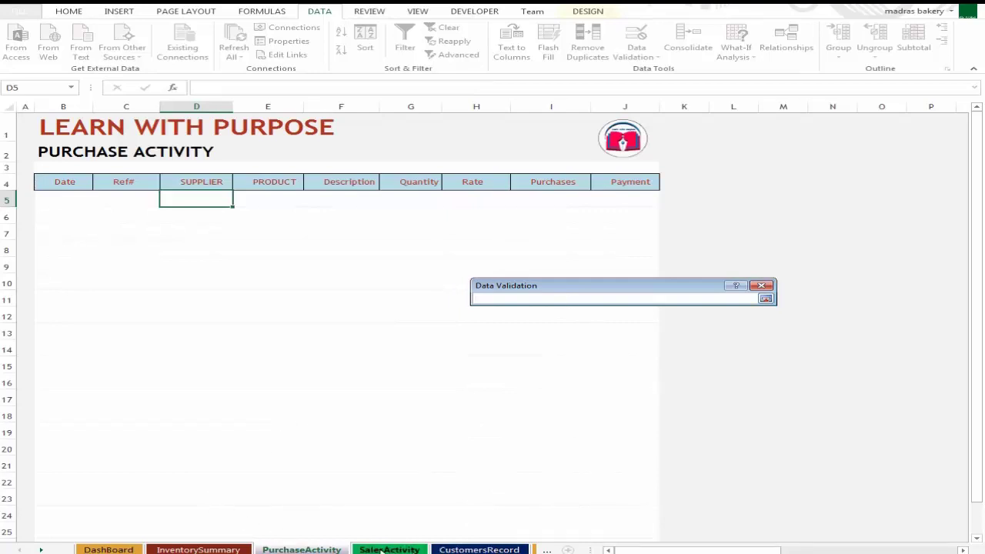
Use SuppliersRecord column B supplier names as the list source and confirm.
{"action": "left_click", "coordinate": [390, 550]}
{"action": "left_click", "coordinate": [478, 550]}
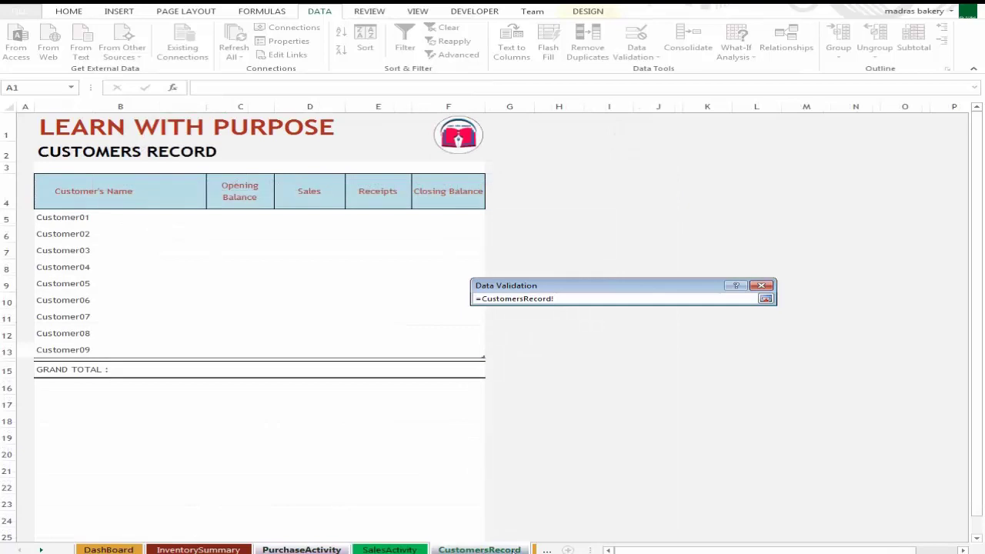
{"action": "left_click", "coordinate": [537, 550]}
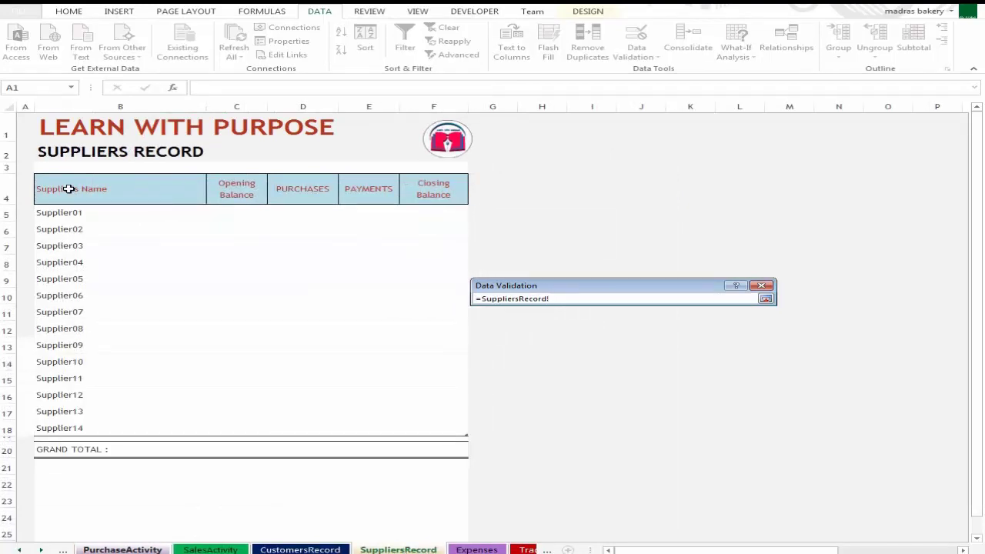
{"action": "left_click", "coordinate": [89, 107]}
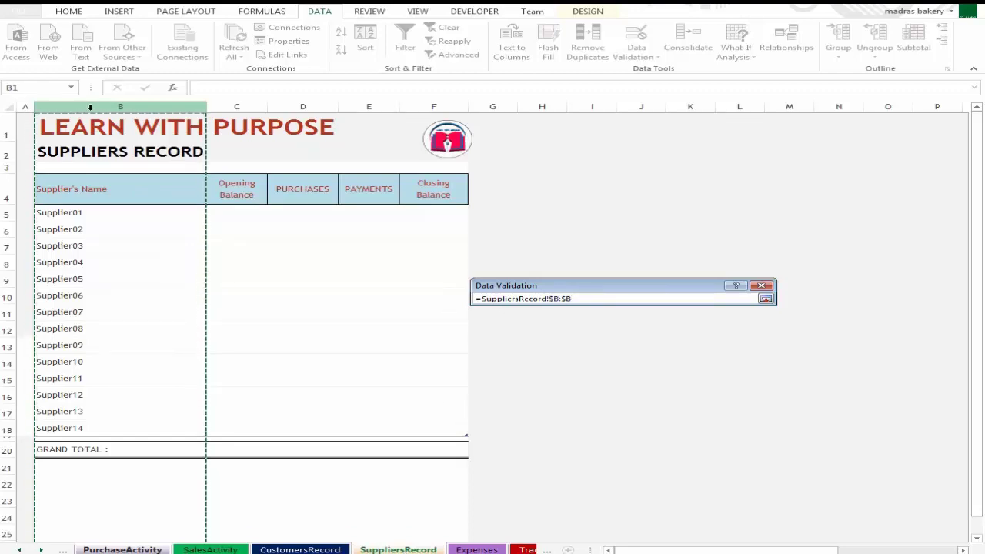
{"action": "key", "text": "Return"}
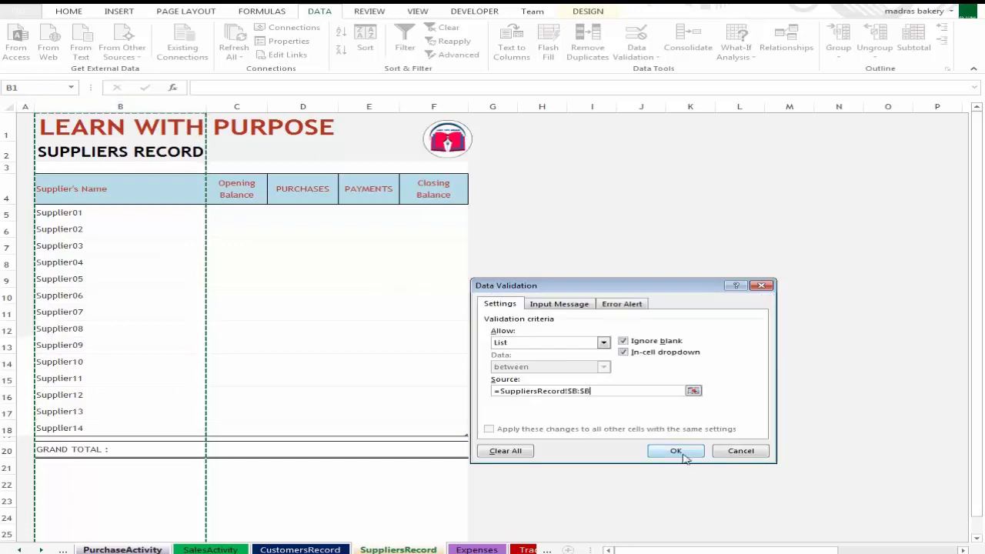
{"action": "left_click", "coordinate": [676, 451]}
Test D5's dropdown with Supplier06 then Supplier10, then clear D5 and move to E5.
{"action": "left_click", "coordinate": [247, 216]}
{"action": "left_click", "coordinate": [202, 198]}
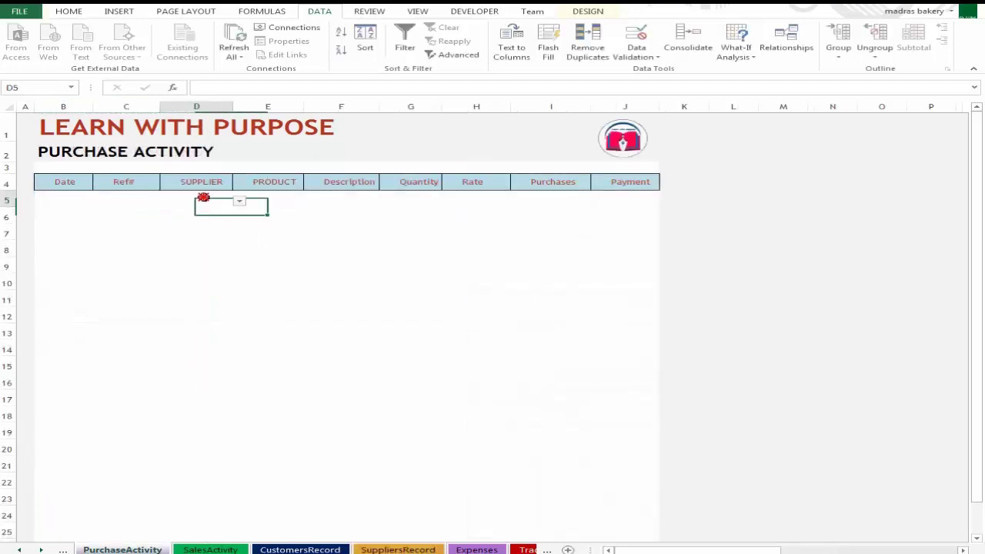
{"action": "left_click", "coordinate": [240, 201]}
{"action": "scroll", "coordinate": [239, 234], "scroll_direction": "down", "scroll_amount": 2}
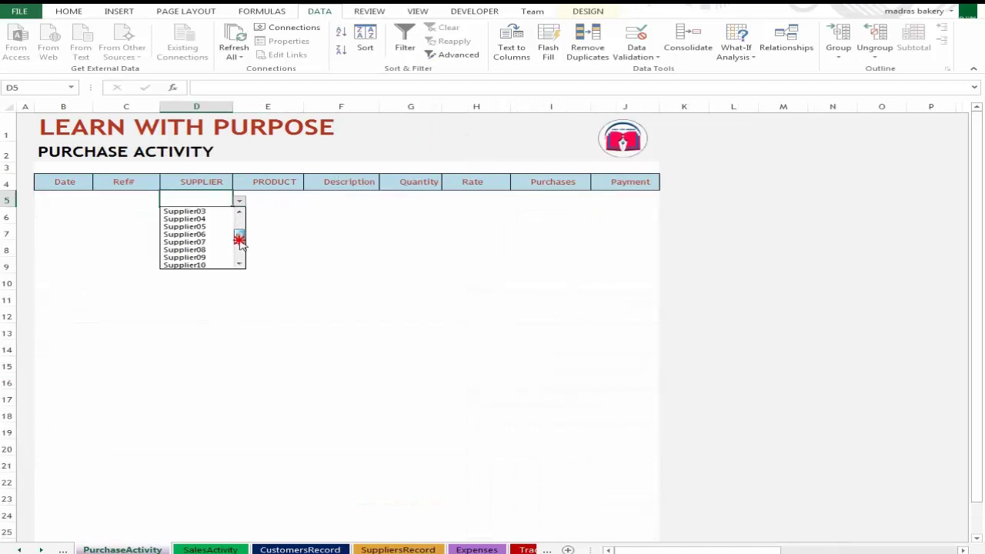
{"action": "left_click", "coordinate": [236, 229]}
{"action": "left_click", "coordinate": [242, 251]}
{"action": "left_click", "coordinate": [206, 200]}
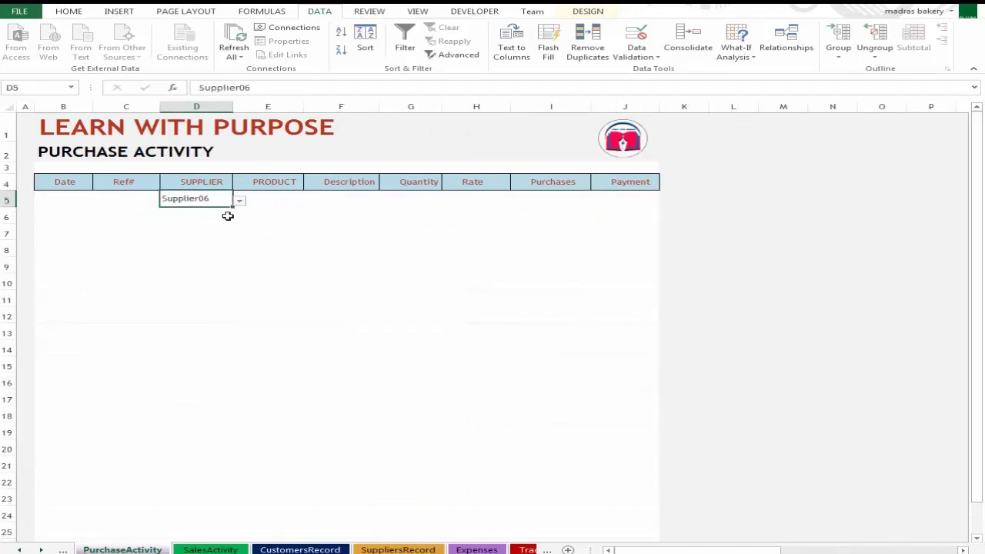
{"action": "left_click", "coordinate": [240, 201]}
{"action": "left_click", "coordinate": [220, 239]}
{"action": "left_click", "coordinate": [266, 217]}
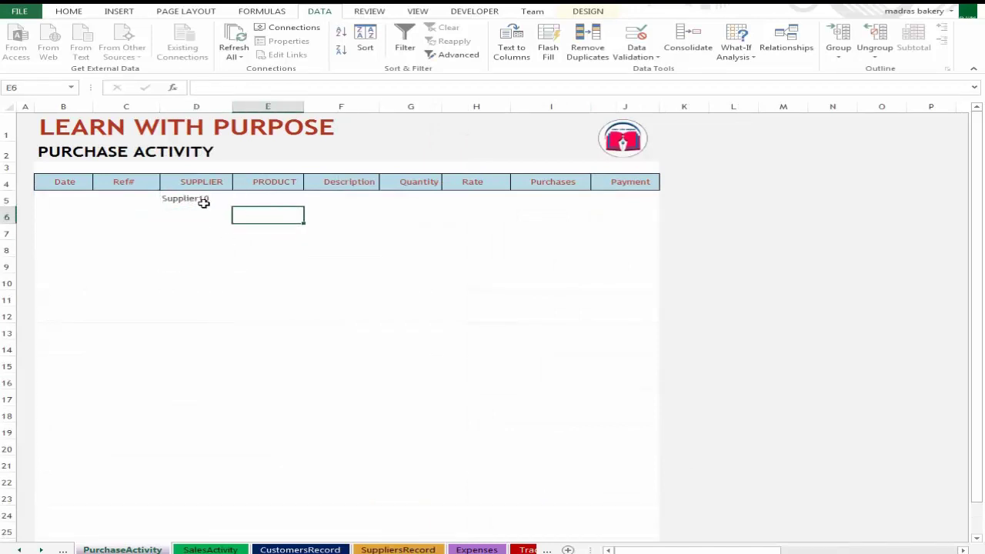
{"action": "left_click", "coordinate": [203, 201]}
{"action": "key", "text": "Delete"}
{"action": "key", "text": "Tab"}
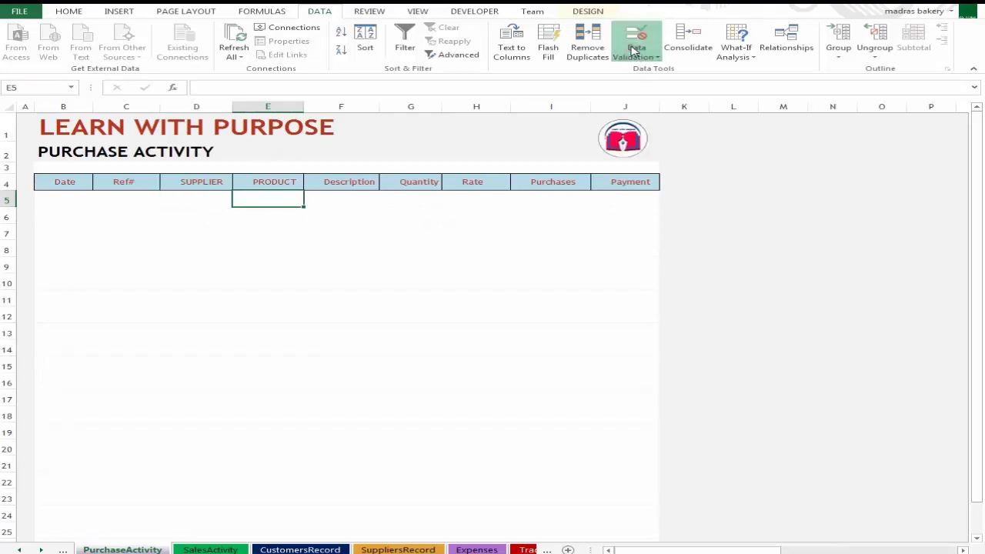
Give PRODUCT cell E5 a List validation sourced from =InventorySummary!$B:$B.
{"action": "left_click", "coordinate": [658, 71]}
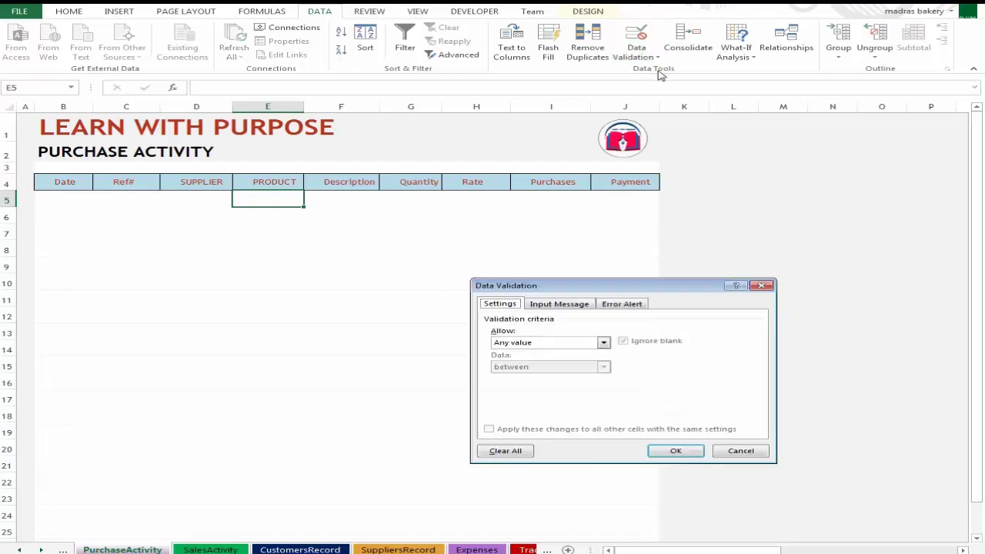
{"action": "left_click", "coordinate": [604, 342]}
{"action": "left_click", "coordinate": [568, 378]}
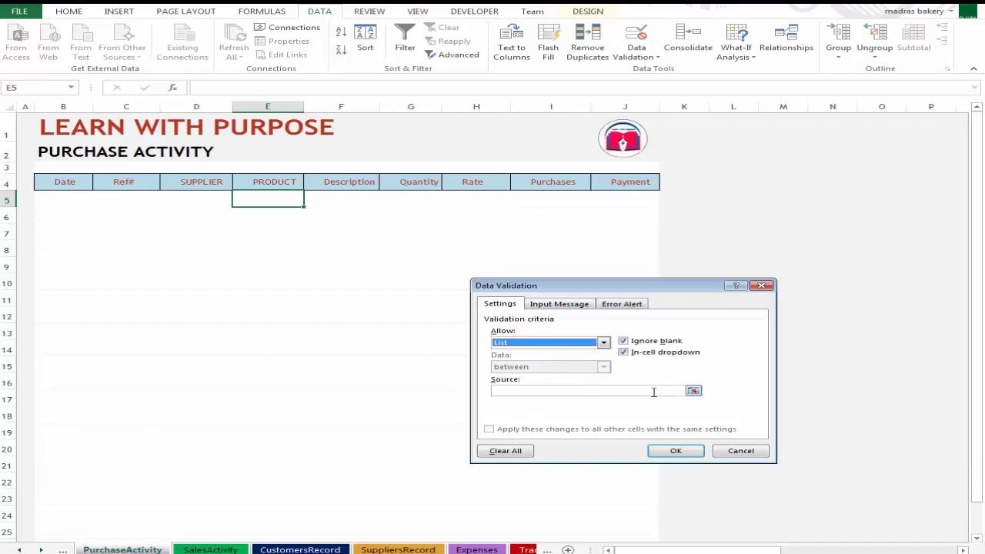
{"action": "left_click", "coordinate": [694, 391]}
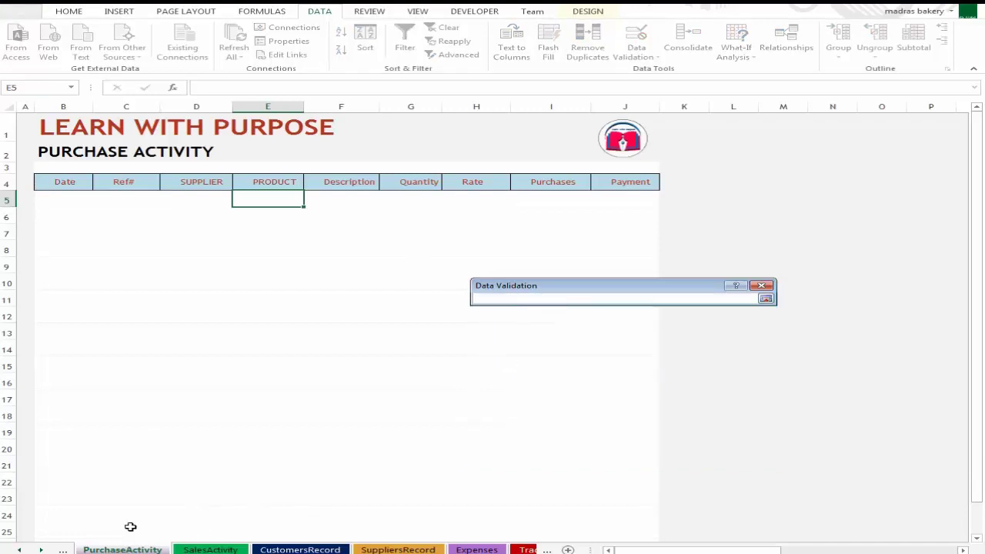
{"action": "key", "text": "ctrl+Page_Up"}
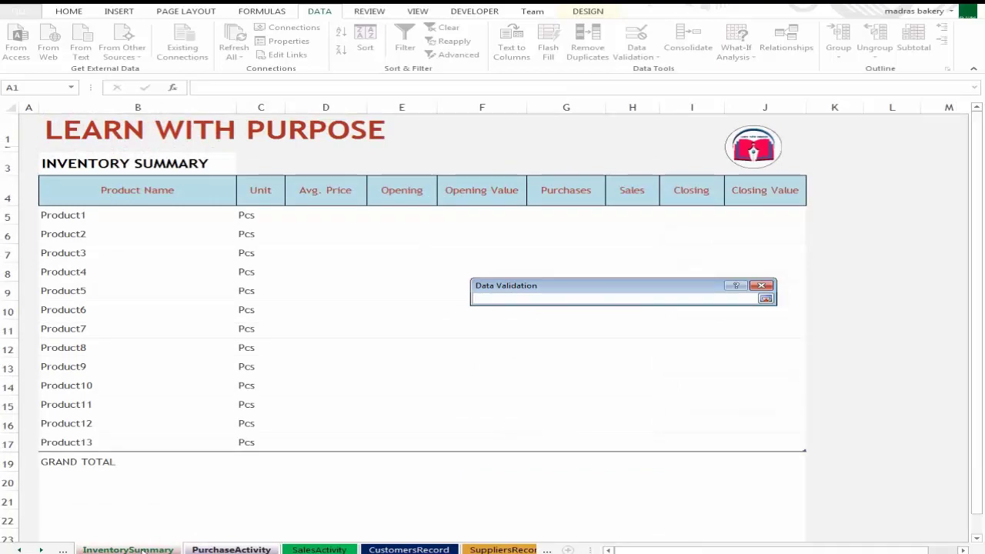
{"action": "left_click", "coordinate": [142, 550]}
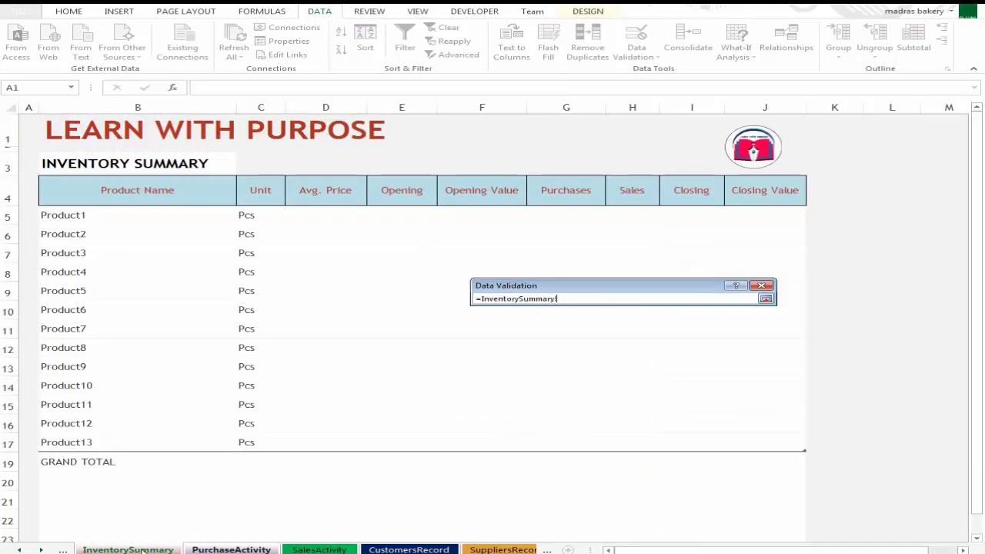
{"action": "left_click", "coordinate": [118, 106]}
{"action": "key", "text": "Return"}
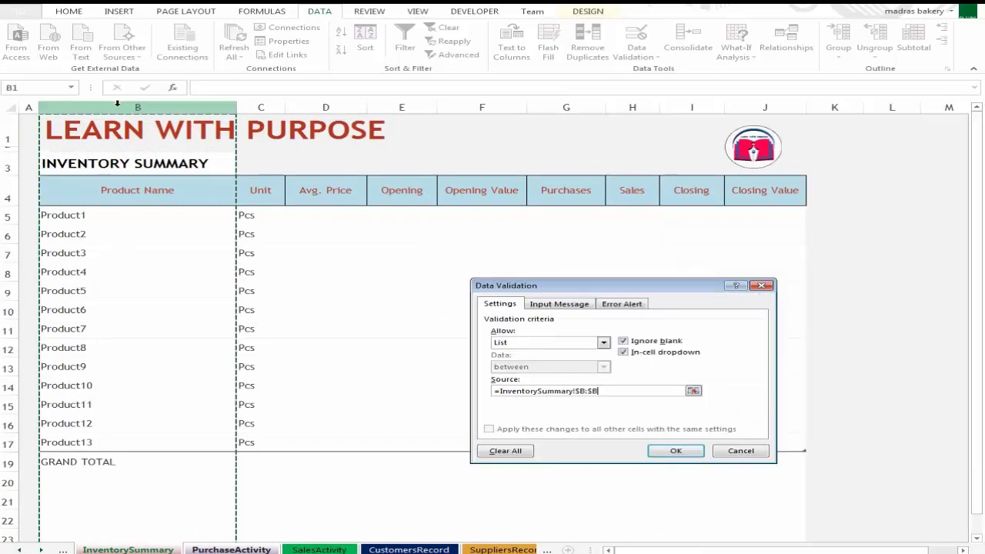
{"action": "left_click", "coordinate": [670, 451]}
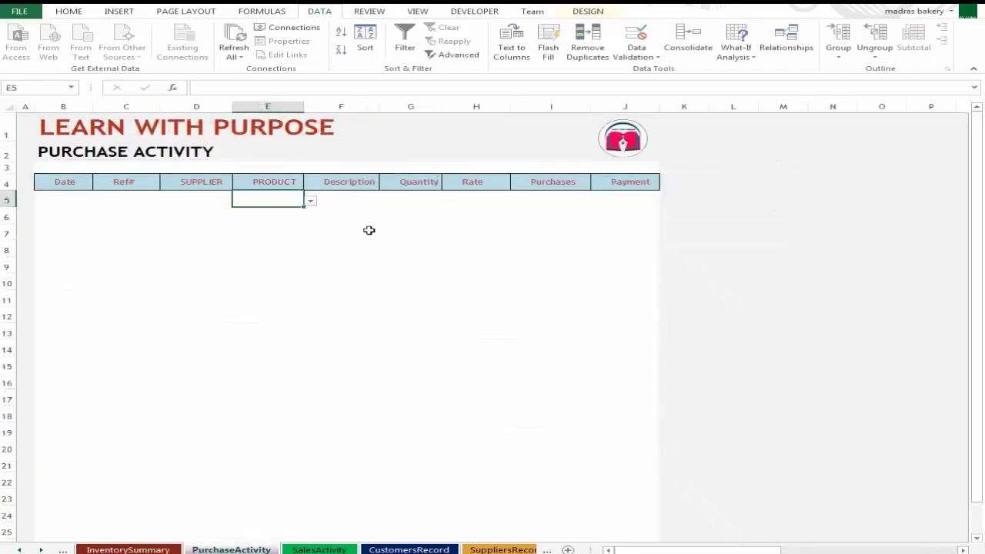
Check the row 5 entry cells and try the new product dropdown in E5.
{"action": "left_click", "coordinate": [196, 201]}
{"action": "left_click", "coordinate": [289, 199]}
{"action": "left_click", "coordinate": [362, 199]}
{"action": "left_click", "coordinate": [433, 199]}
{"action": "left_click", "coordinate": [490, 201]}
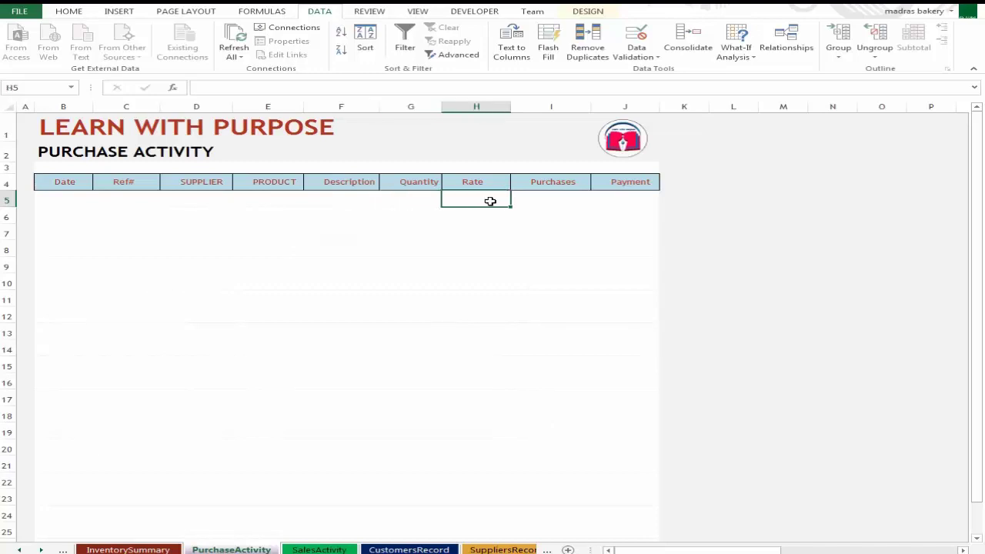
{"action": "left_click", "coordinate": [526, 199]}
{"action": "left_click", "coordinate": [341, 200]}
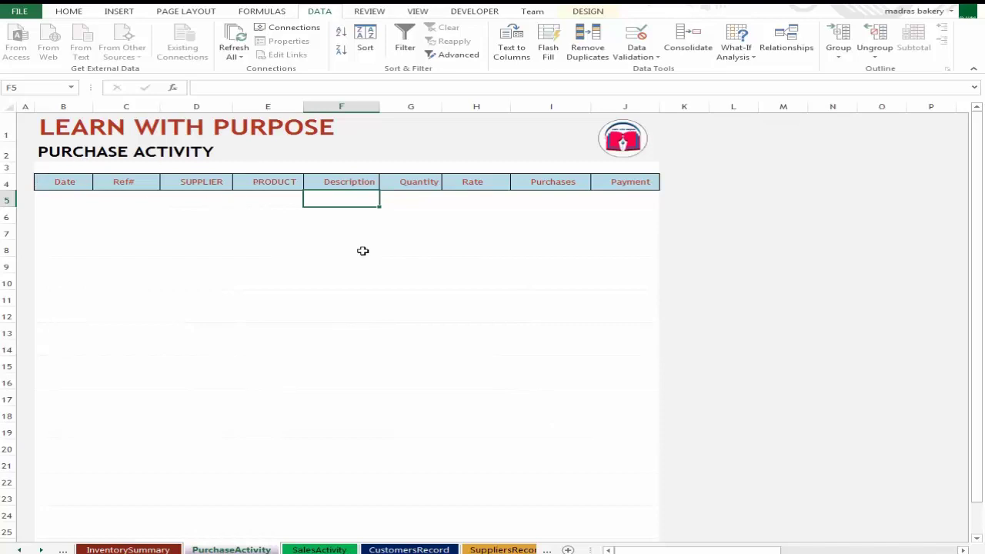
{"action": "left_click", "coordinate": [184, 202]}
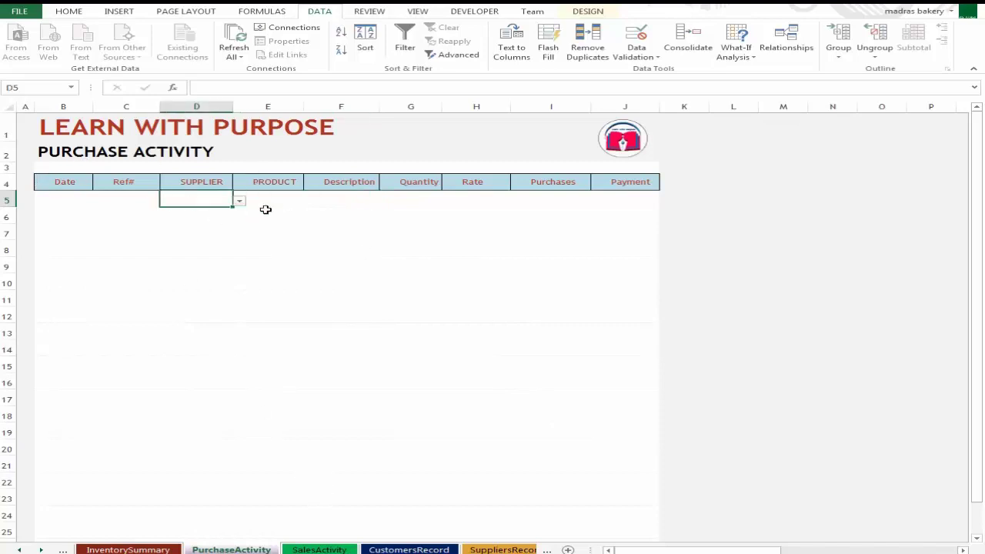
{"action": "left_click", "coordinate": [264, 205]}
Switch to SalesActivity and select the CUSTOMER cell D5.
{"action": "key", "text": "ctrl+Page_Down"}
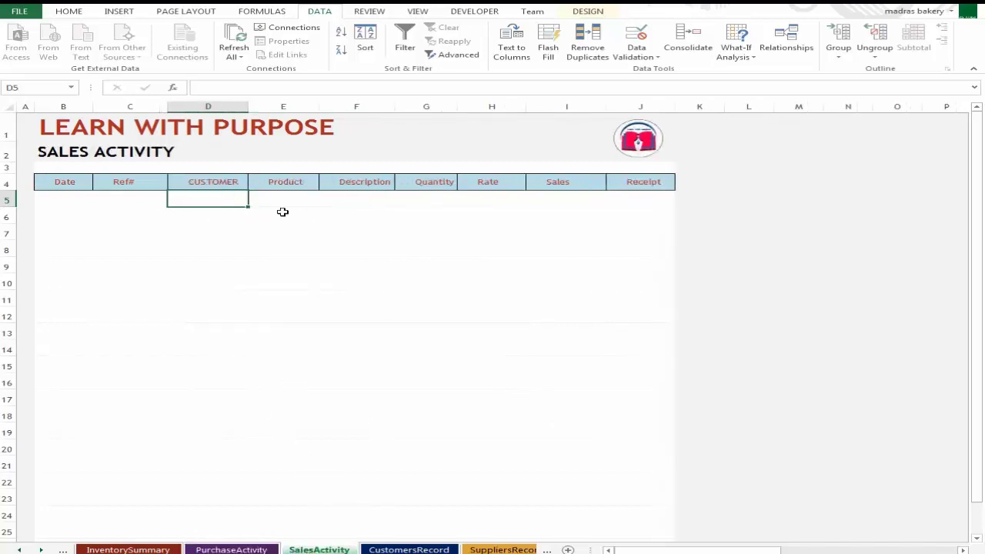
{"action": "left_click", "coordinate": [281, 200]}
{"action": "left_click", "coordinate": [218, 201]}
{"action": "left_click", "coordinate": [276, 199]}
{"action": "left_click", "coordinate": [220, 201]}
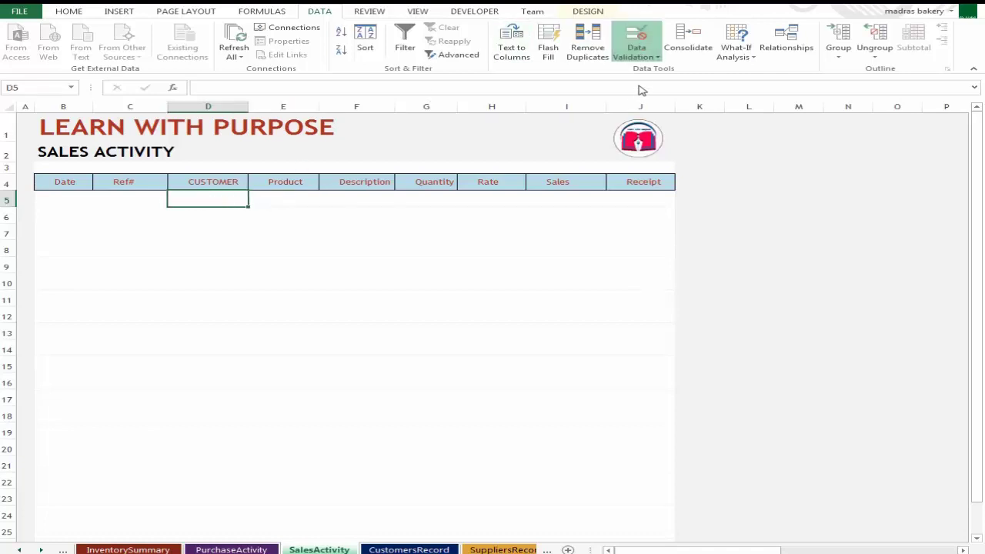
Restrict D5 to a List sourced from =CustomersRecord!$B:$B.
{"action": "left_click", "coordinate": [637, 39]}
{"action": "left_click", "coordinate": [605, 344]}
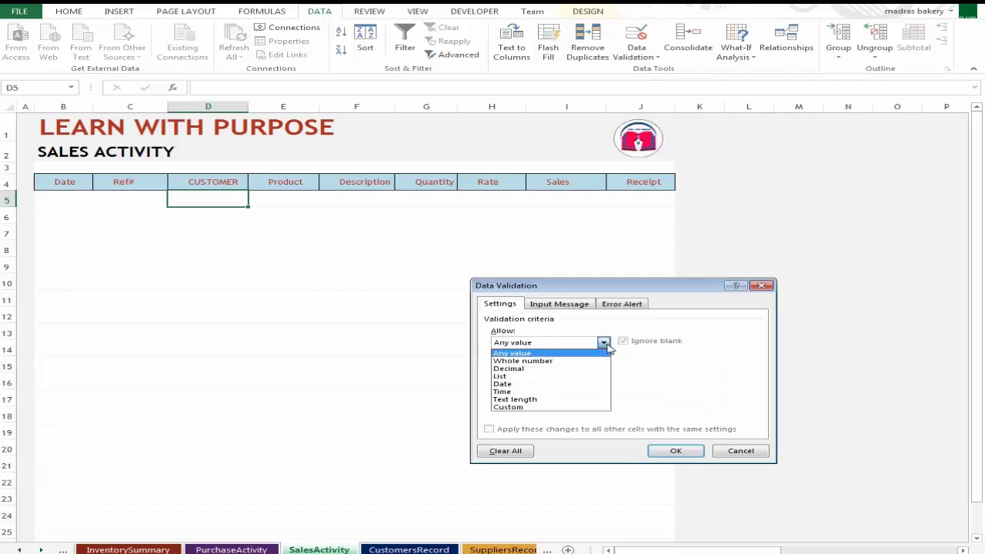
{"action": "left_click", "coordinate": [565, 377]}
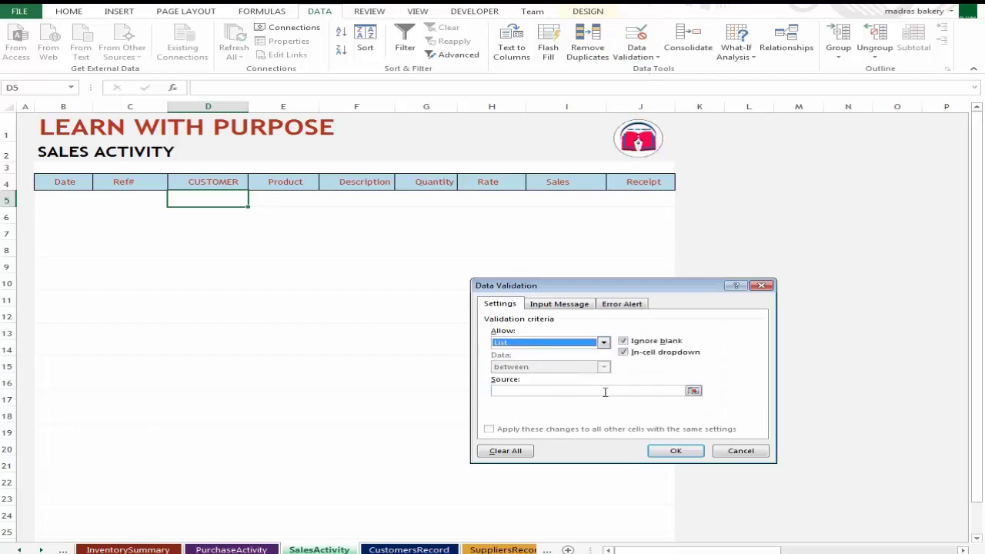
{"action": "left_click", "coordinate": [693, 391]}
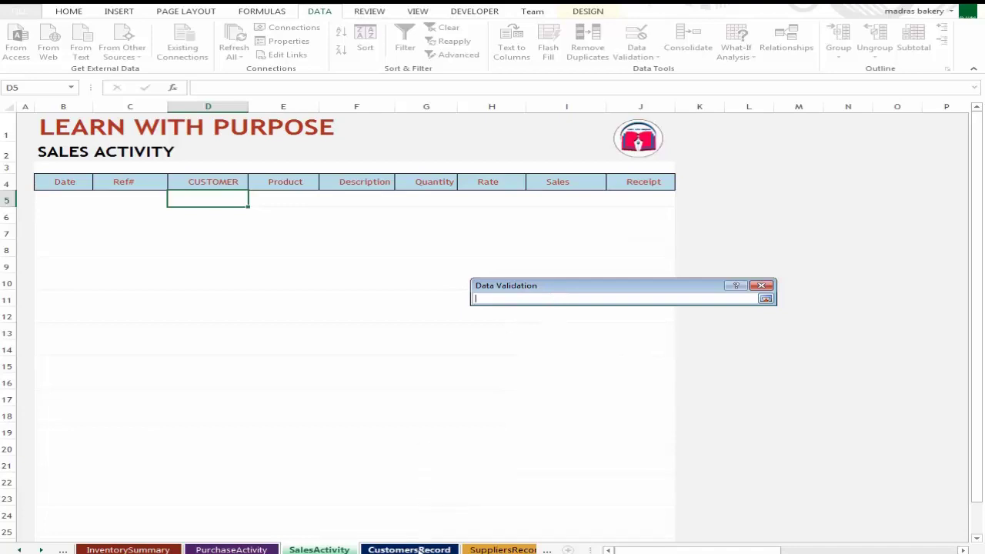
{"action": "left_click", "coordinate": [412, 550]}
{"action": "left_click", "coordinate": [106, 105]}
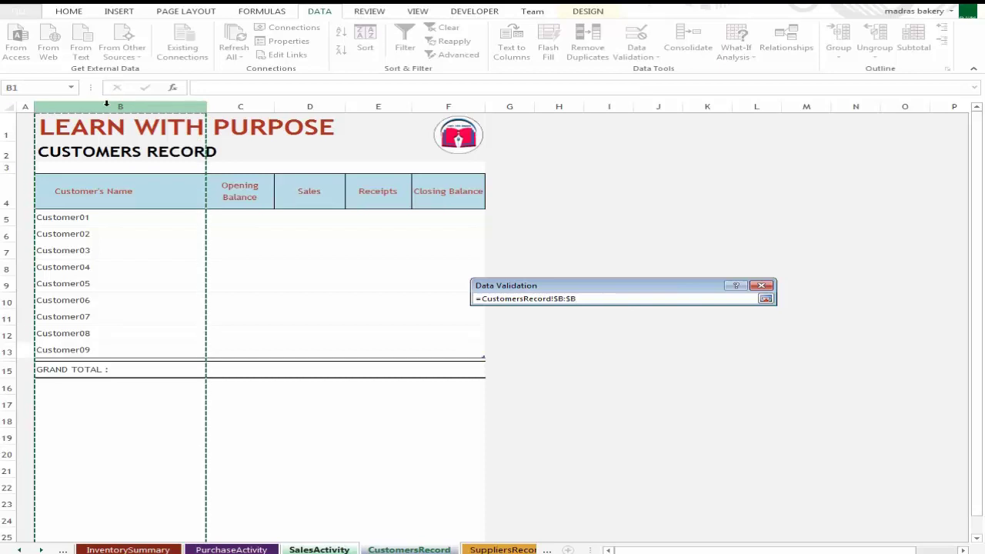
{"action": "key", "text": "Return"}
{"action": "left_click", "coordinate": [671, 451]}
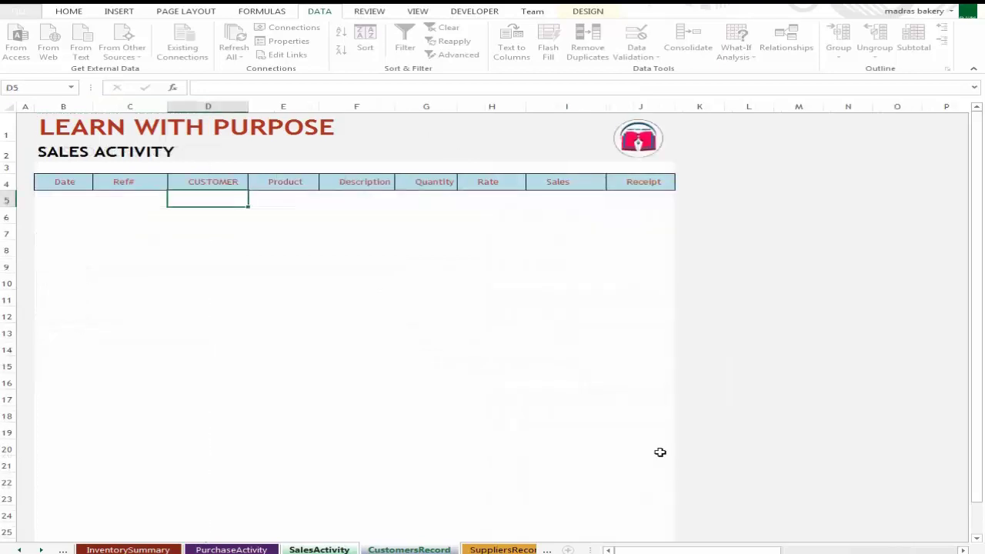
{"action": "left_click", "coordinate": [298, 194]}
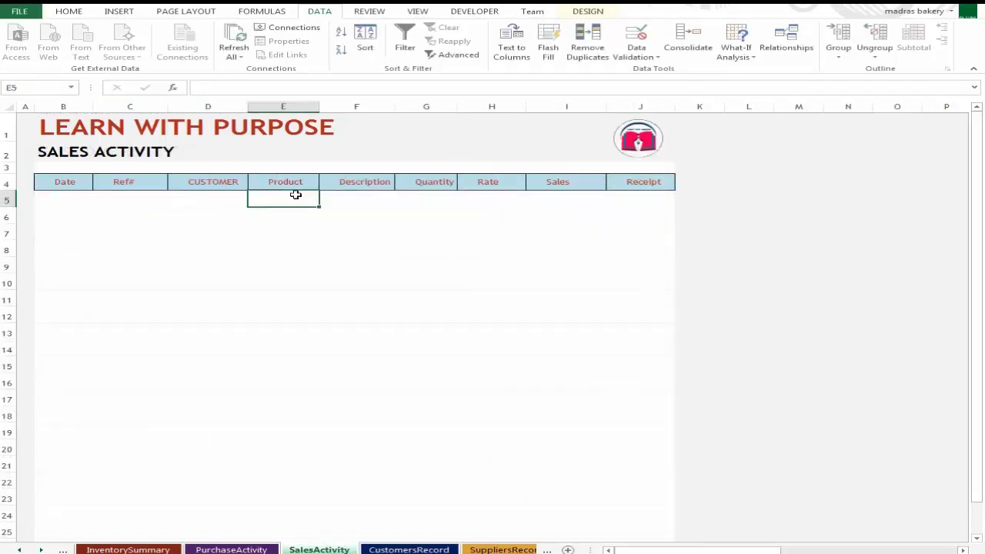
Give E5 a list validation sourced from the InventorySummary column B product names.
{"action": "left_click", "coordinate": [636, 35]}
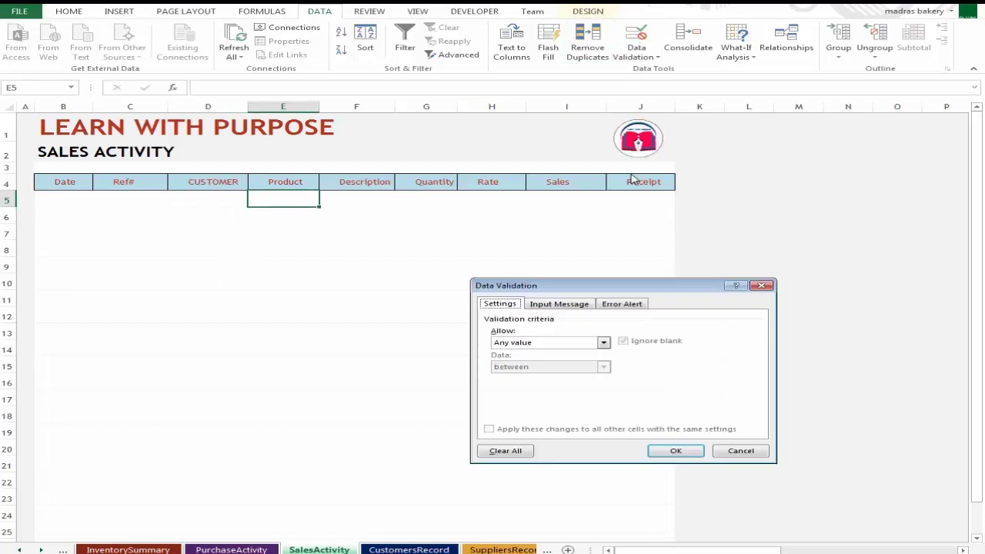
{"action": "left_click", "coordinate": [604, 343]}
{"action": "left_click", "coordinate": [573, 375]}
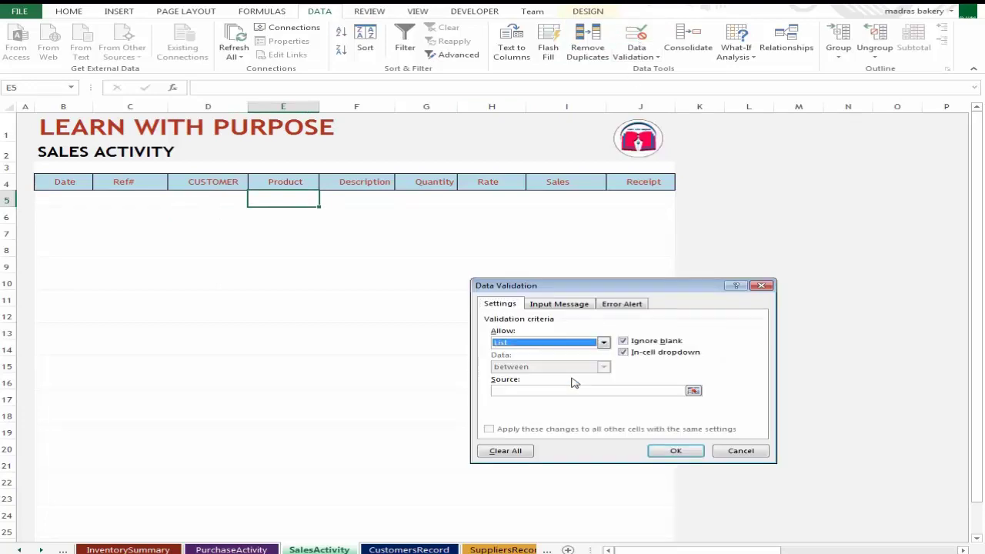
{"action": "left_click", "coordinate": [693, 392]}
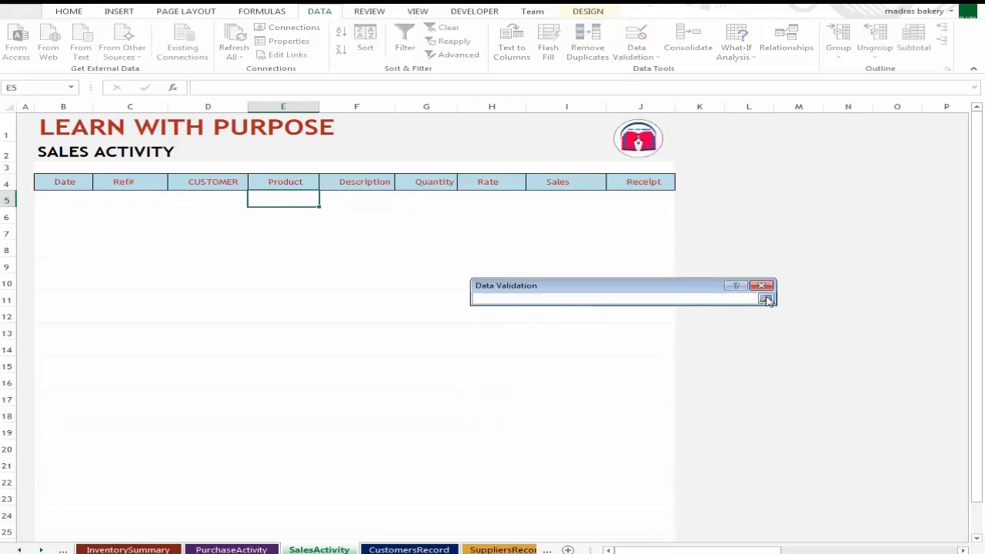
{"action": "left_click", "coordinate": [162, 549]}
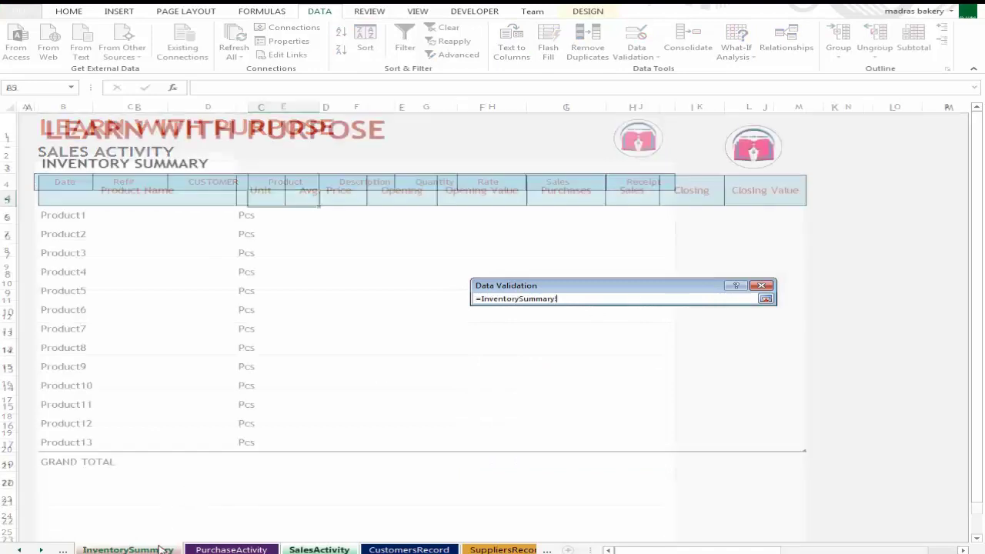
{"action": "left_click", "coordinate": [128, 104]}
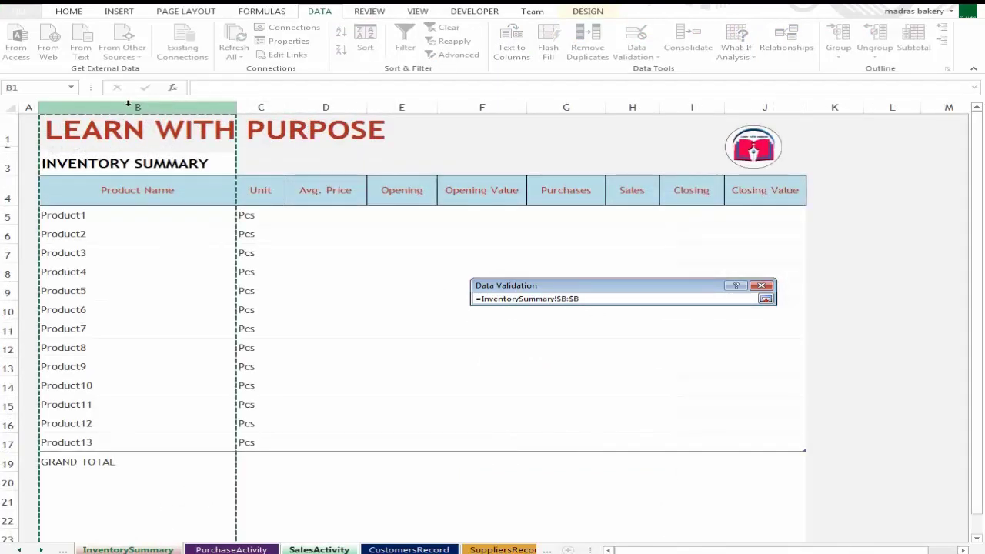
{"action": "key", "text": "Return"}
{"action": "left_click", "coordinate": [673, 450]}
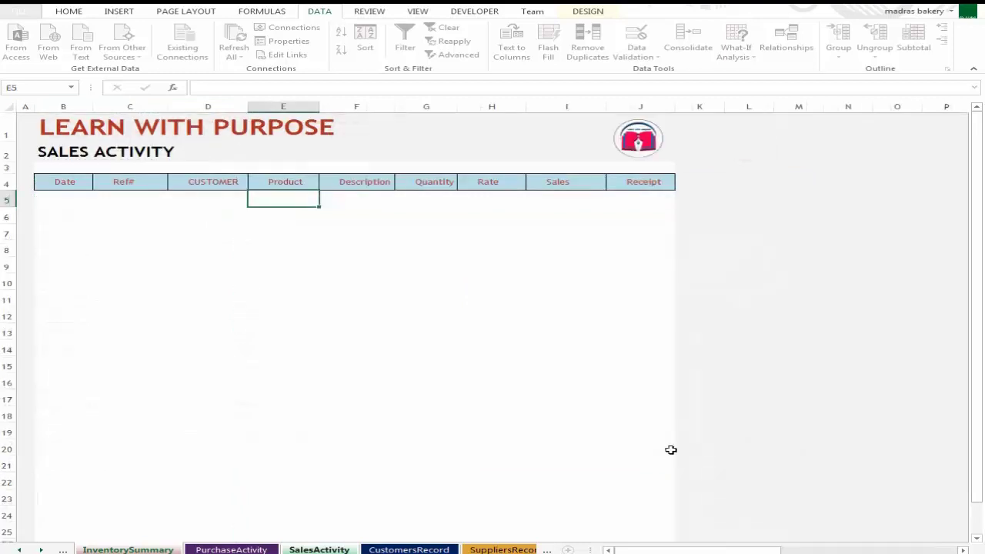
Test the customer dropdown in D5 and product dropdown in E5, then return to PurchaseActivity.
{"action": "left_click", "coordinate": [203, 195]}
{"action": "left_click", "coordinate": [271, 199]}
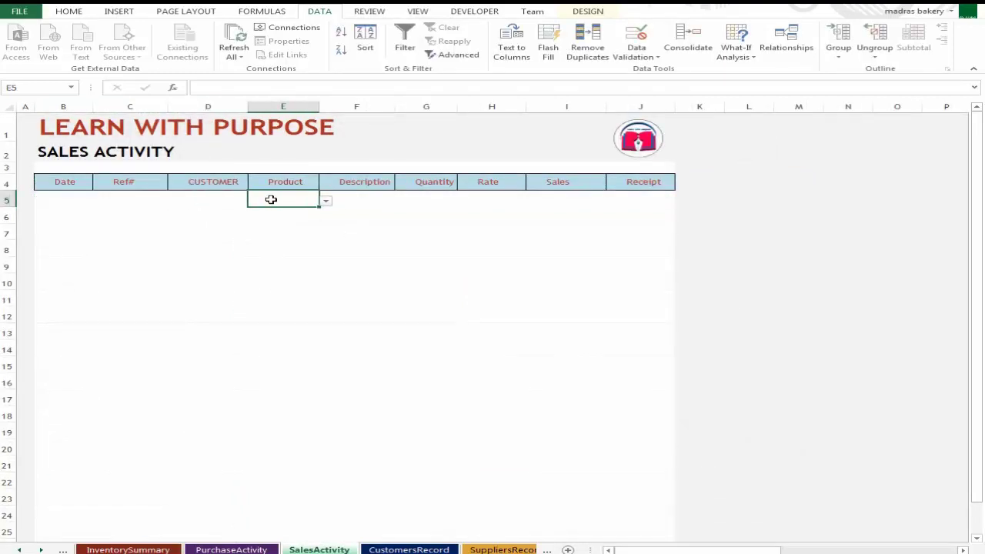
{"action": "left_click", "coordinate": [213, 195]}
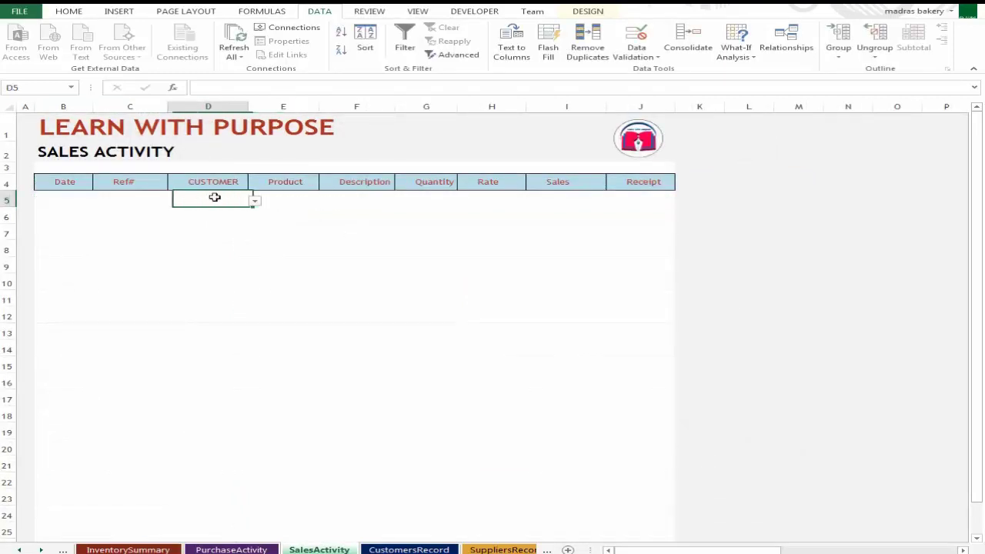
{"action": "left_click", "coordinate": [292, 187]}
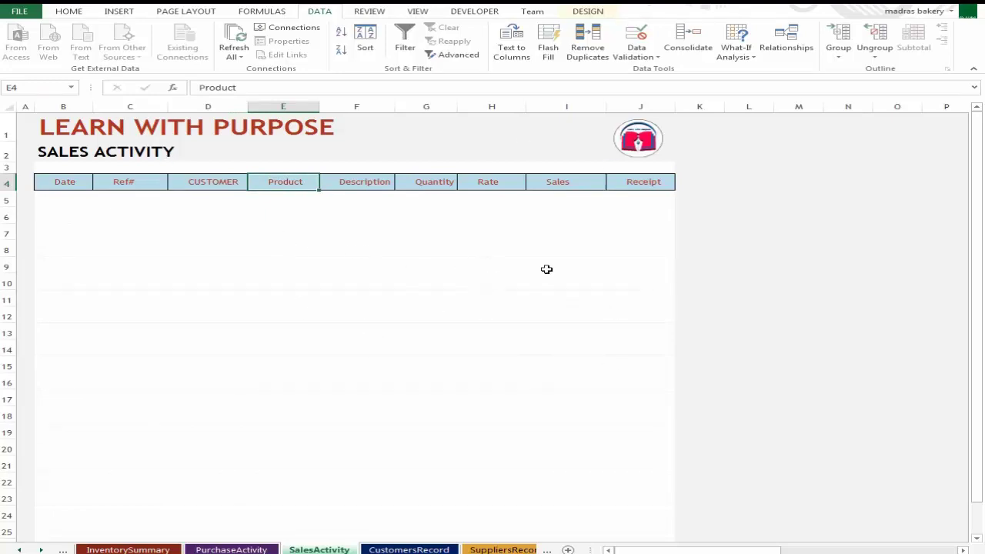
{"action": "left_click", "coordinate": [369, 199]}
{"action": "left_click", "coordinate": [274, 199]}
{"action": "left_click", "coordinate": [208, 198]}
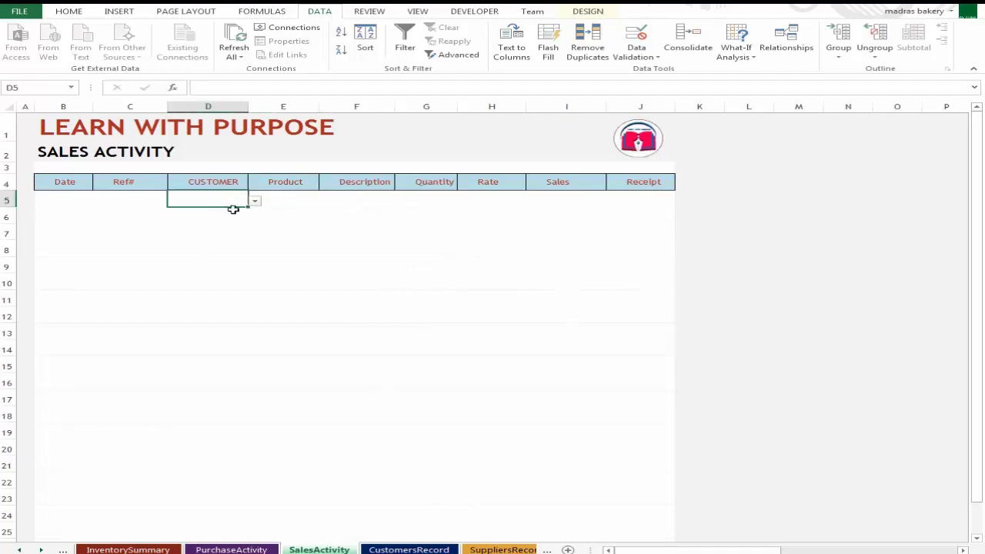
{"action": "left_click", "coordinate": [231, 549]}
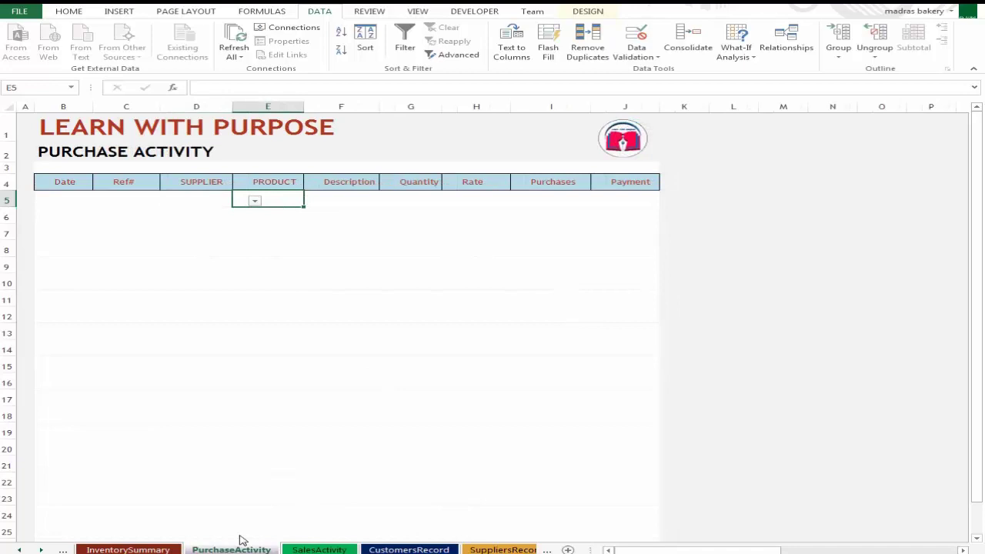
Enter dates 01-Aug, 02-Aug and 02-Aug in B5:B7, filling down with Ctrl+D.
{"action": "left_click", "coordinate": [196, 202]}
{"action": "key", "text": "Left"}
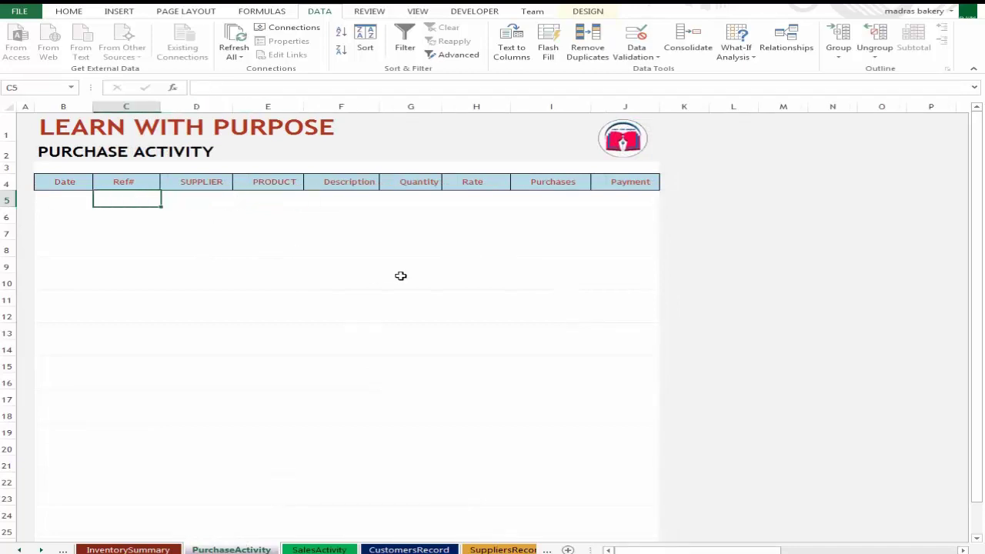
{"action": "key", "text": "Left"}
{"action": "type", "text": "1"}
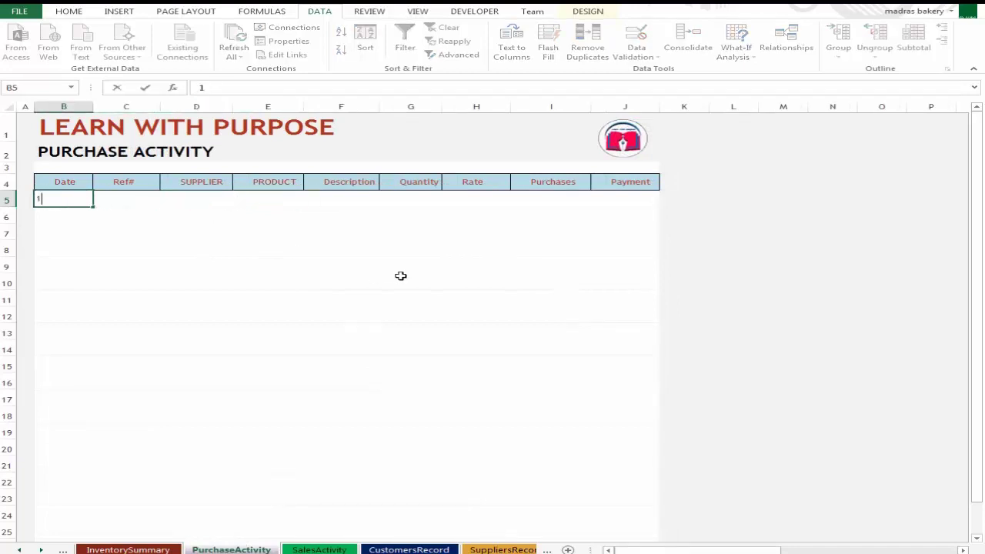
{"action": "type", "text": "01-Aug"}
{"action": "key", "text": "Return"}
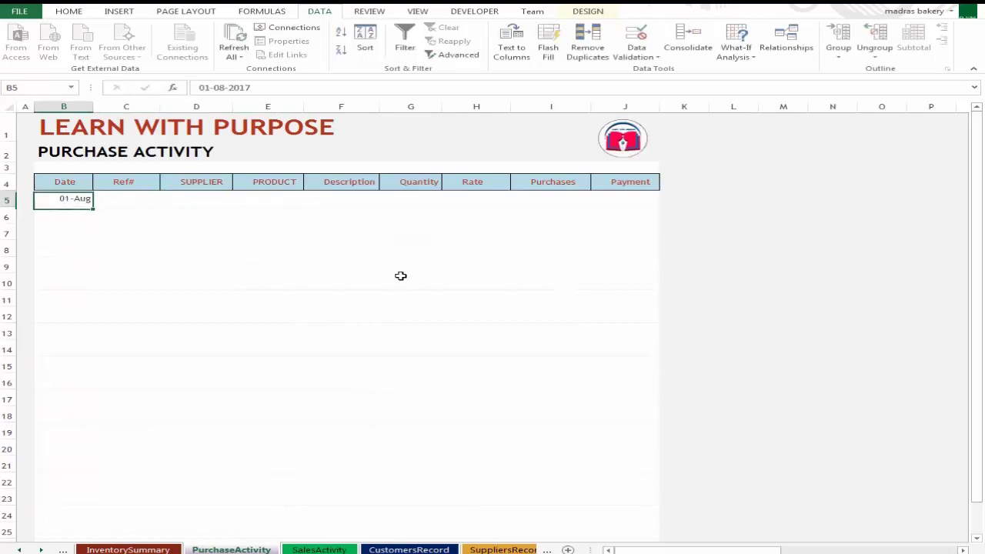
{"action": "key", "text": "ctrl+d"}
{"action": "key", "text": "Return"}
{"action": "key", "text": "ctrl+d"}
{"action": "key", "text": "Return"}
{"action": "key", "text": "Up"}
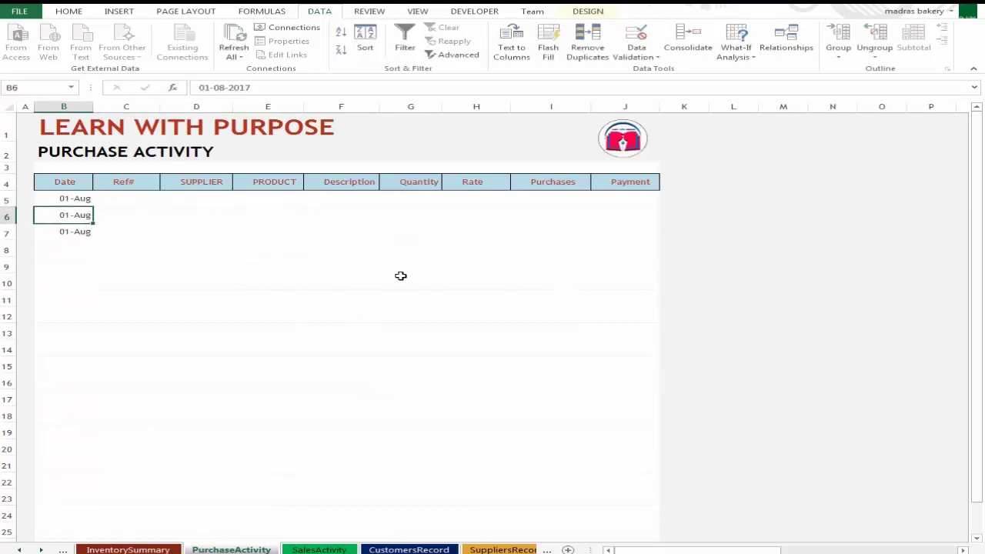
{"action": "type", "text": "2-Aug"}
{"action": "key", "text": "Return"}
{"action": "key", "text": "ctrl+d"}
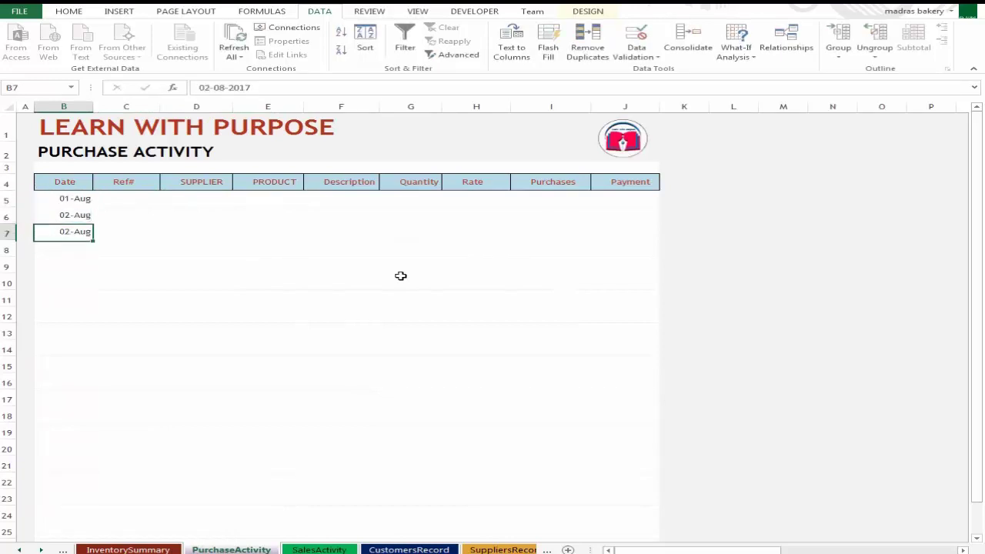
Enter Ref# 1, 2 and 3 in C5:C7.
{"action": "key", "text": "Up"}
{"action": "key", "text": "Up"}
{"action": "key", "text": "Right"}
{"action": "type", "text": "1"}
{"action": "key", "text": "Return"}
{"action": "type", "text": "2"}
{"action": "key", "text": "Return"}
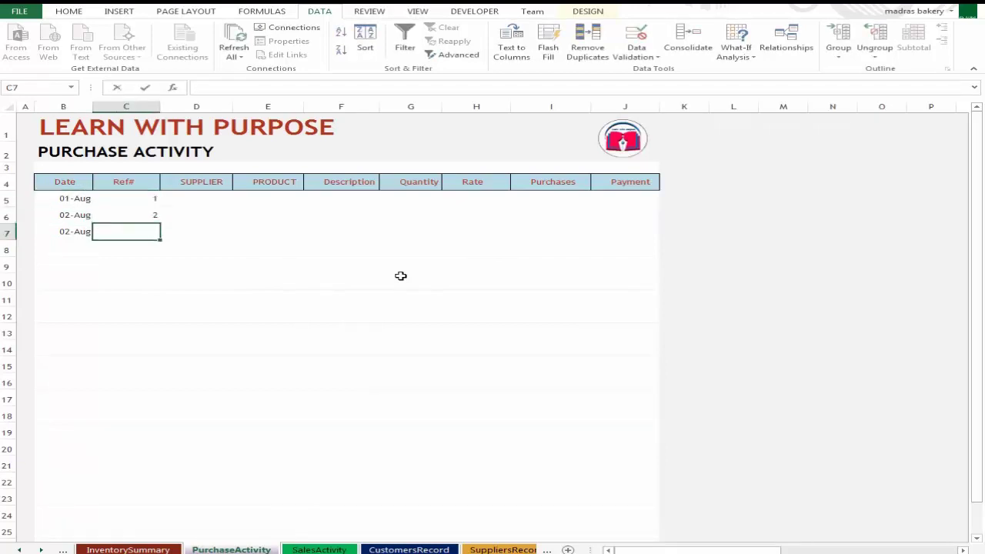
{"action": "type", "text": "3"}
{"action": "key", "text": "Return"}
{"action": "key", "text": "Up"}
{"action": "key", "text": "Up"}
{"action": "key", "text": "Up"}
Pick Supplier01 from the dropdown in D5 and fill it down to D7.
{"action": "key", "text": "Right"}
{"action": "key", "text": "Down"}
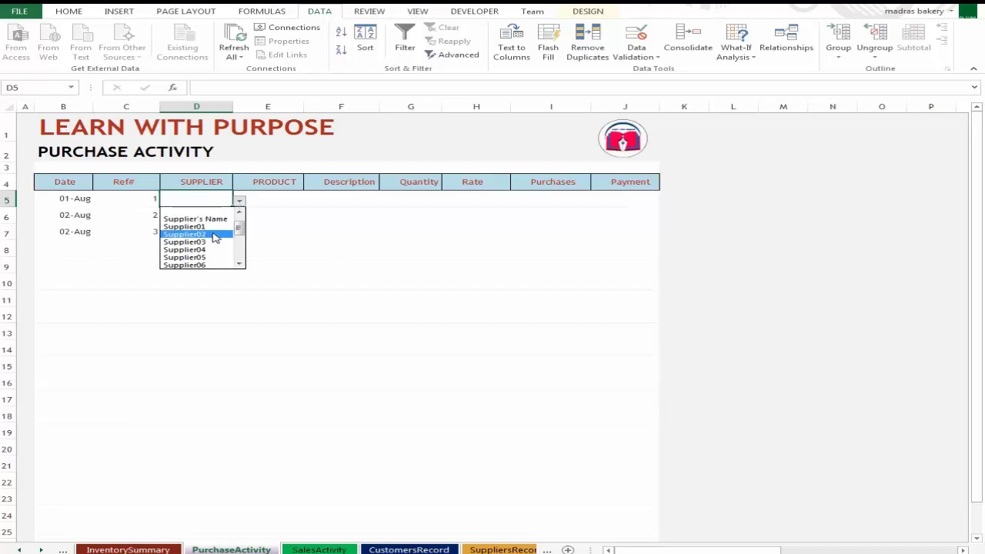
{"action": "left_click", "coordinate": [212, 226]}
{"action": "key", "text": "Down"}
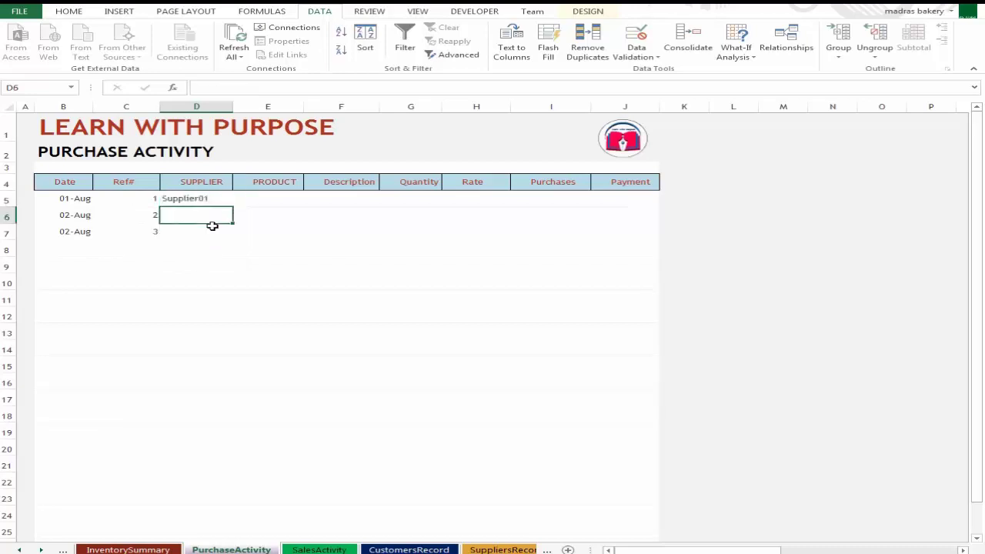
{"action": "key", "text": "Up"}
{"action": "key", "text": "shift+Down"}
{"action": "key", "text": "shift+Down"}
{"action": "key", "text": "ctrl+d"}
Set the products in E5:E7 to Product1, Product2 and Product2.
{"action": "key", "text": "Up"}
{"action": "key", "text": "Right"}
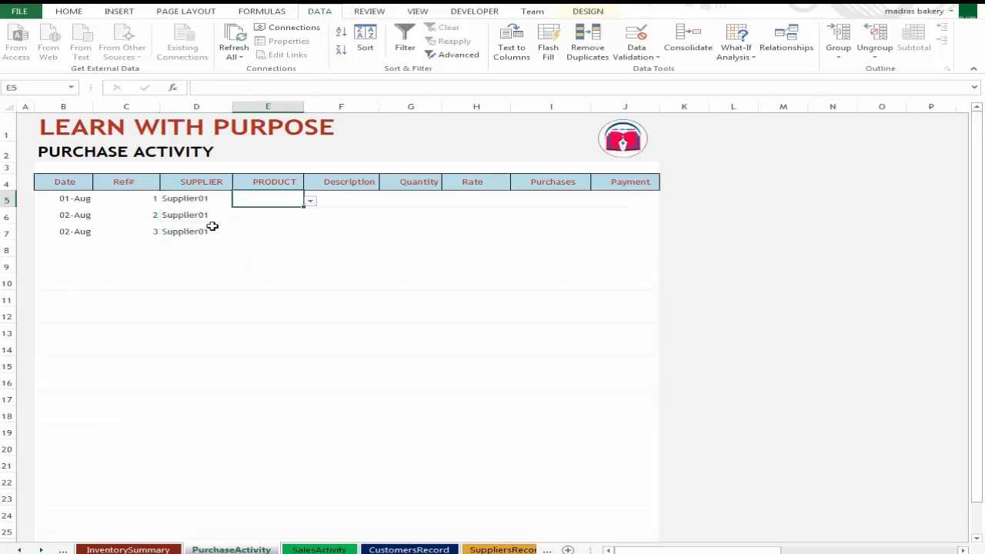
{"action": "key", "text": "Up"}
{"action": "key", "text": "Down"}
{"action": "left_click", "coordinate": [311, 203]}
{"action": "left_click", "coordinate": [279, 232]}
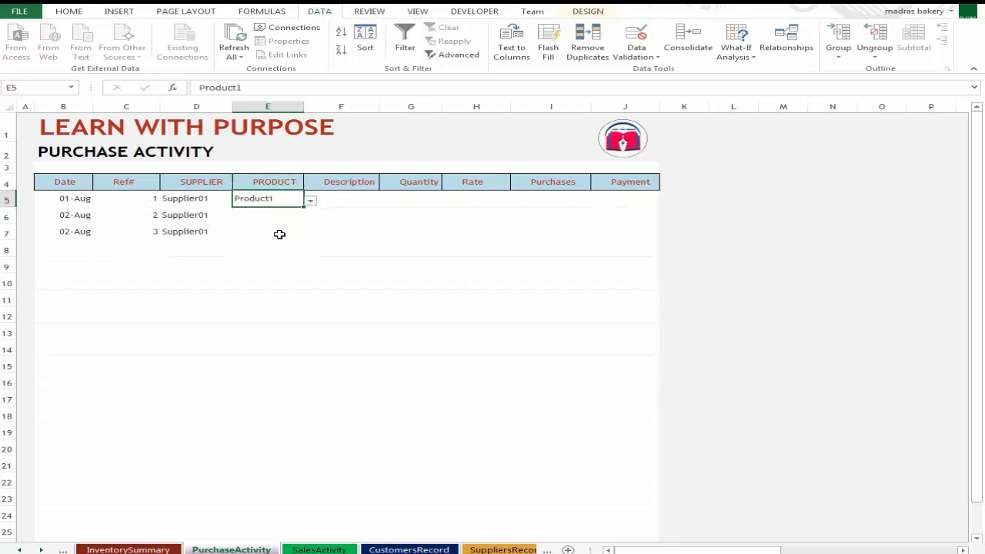
{"action": "key", "text": "Down"}
{"action": "type", "text": "Product1"}
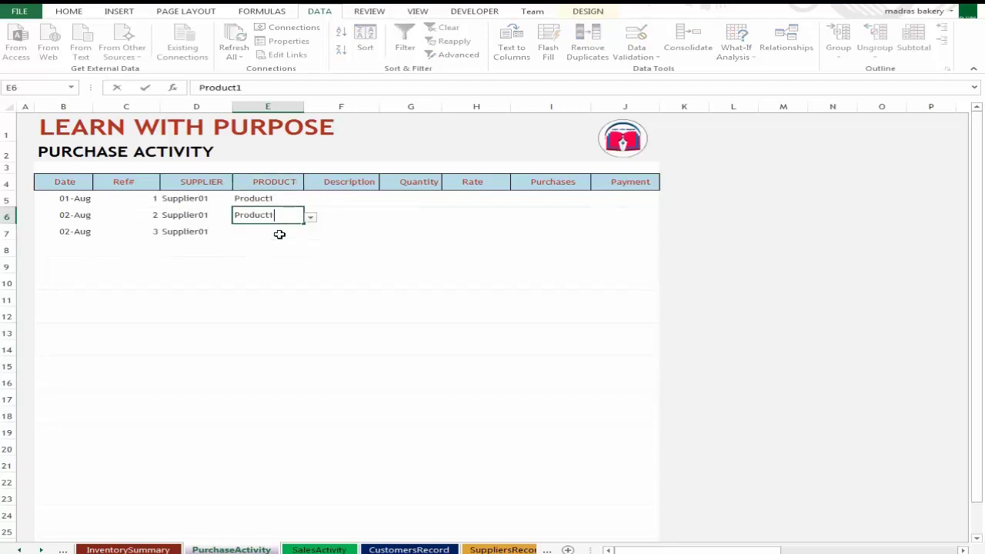
{"action": "type", "text": "2"}
{"action": "key", "text": "Return"}
{"action": "key", "text": "ctrl+d"}
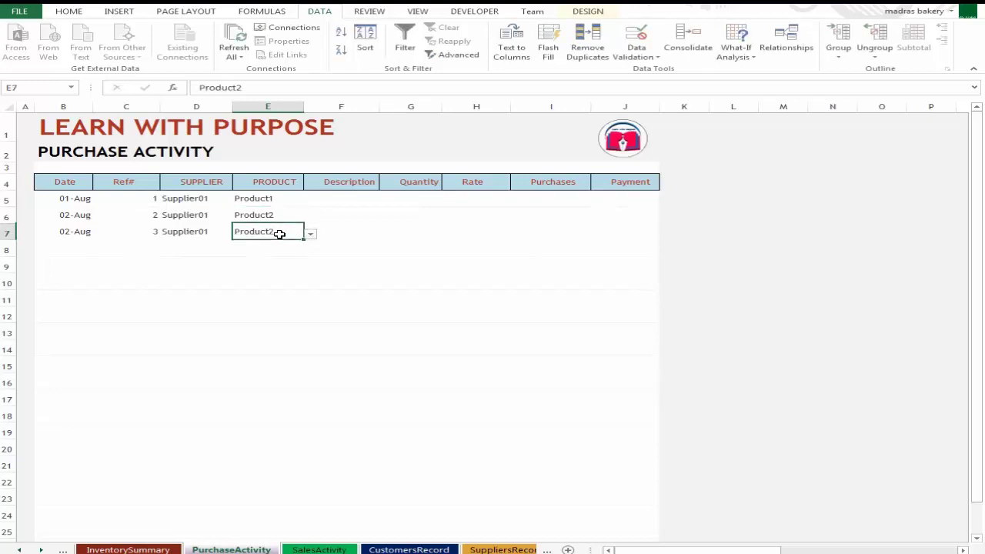
{"action": "key", "text": "Up"}
{"action": "key", "text": "Up"}
{"action": "key", "text": "Right"}
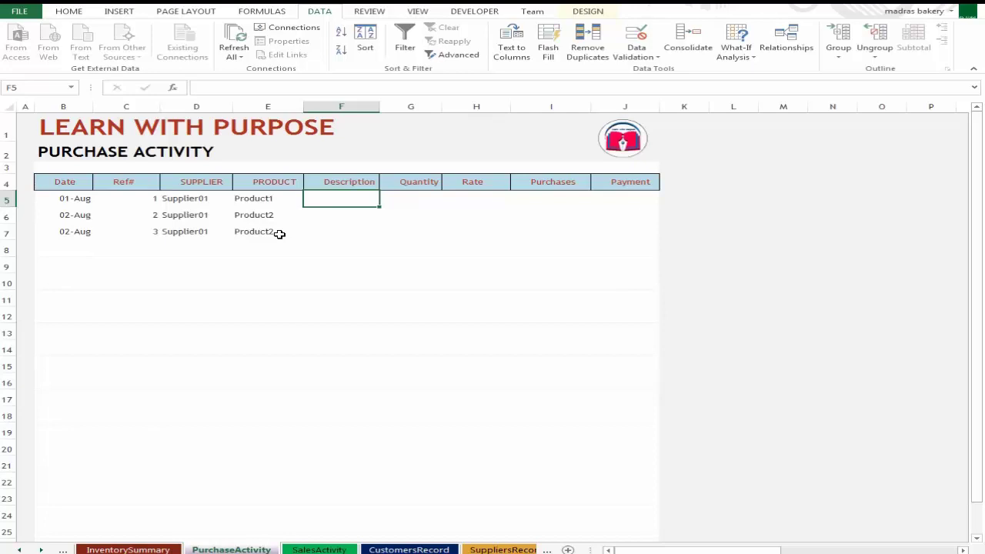
Enter quantities 150, 120 and 101 in G5:G7.
{"action": "key", "text": "Right"}
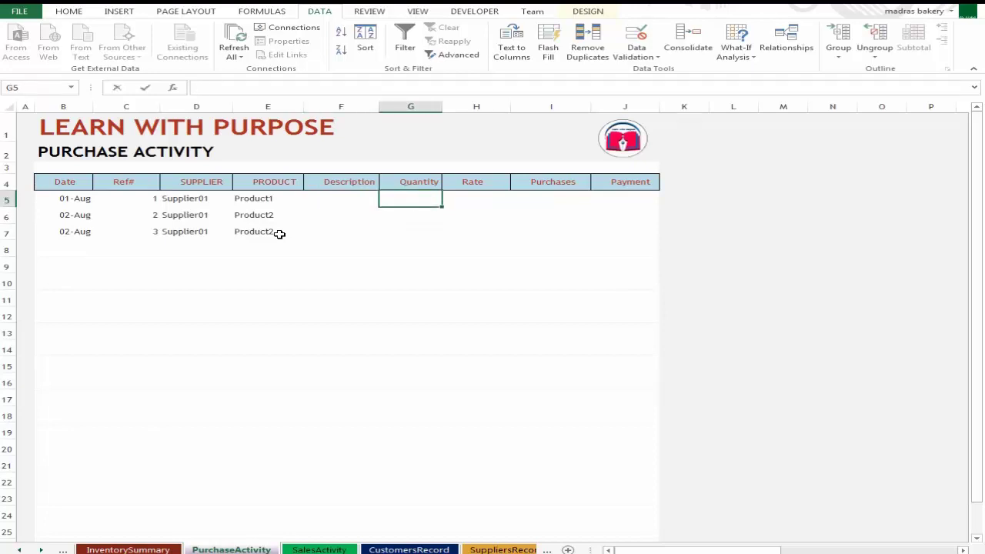
{"action": "type", "text": "150"}
{"action": "key", "text": "Return"}
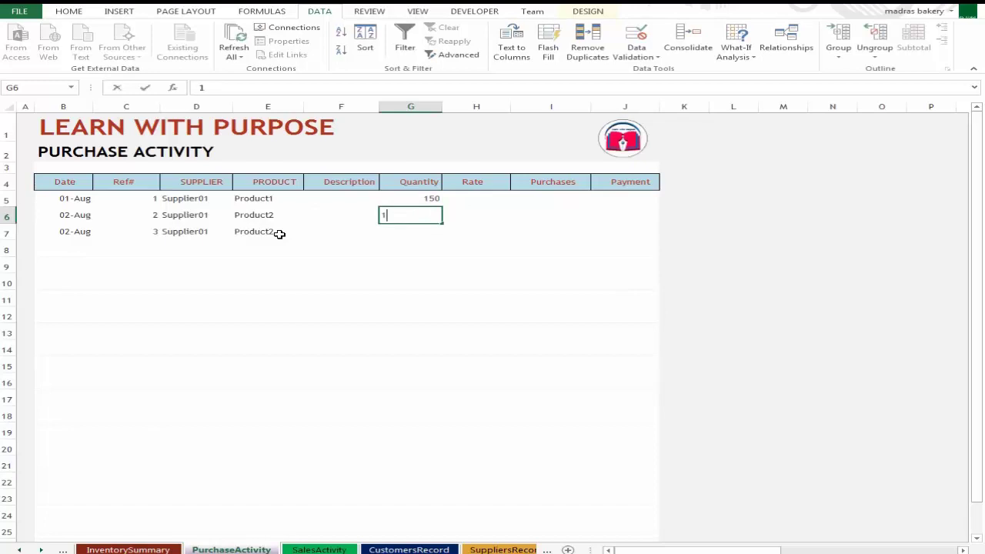
{"action": "type", "text": "20"}
{"action": "key", "text": "Return"}
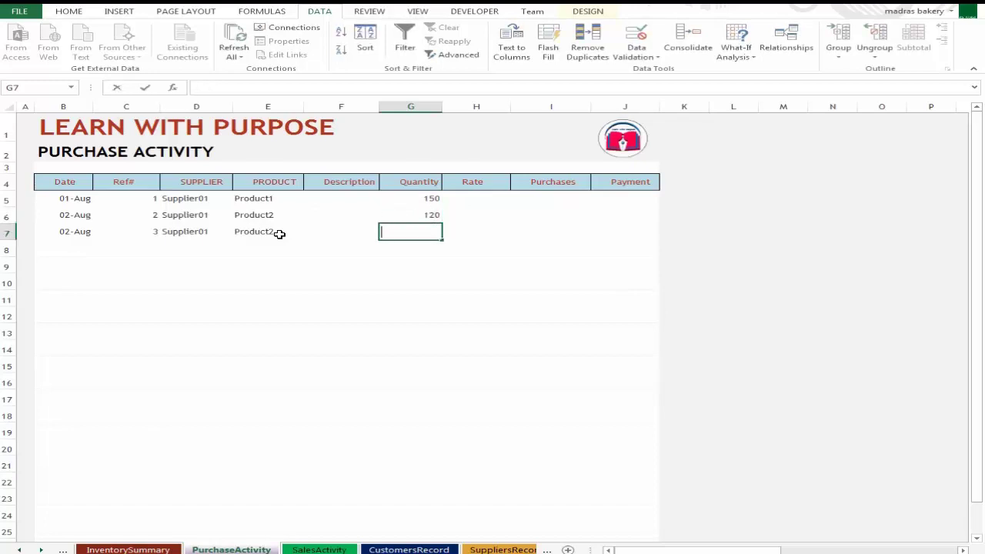
{"action": "type", "text": "101"}
{"action": "key", "text": "Return"}
Enter rates 2400 and 2500 in H5 and H6.
{"action": "key", "text": "Up"}
{"action": "key", "text": "Right"}
{"action": "key", "text": "Up"}
{"action": "key", "text": "Up"}
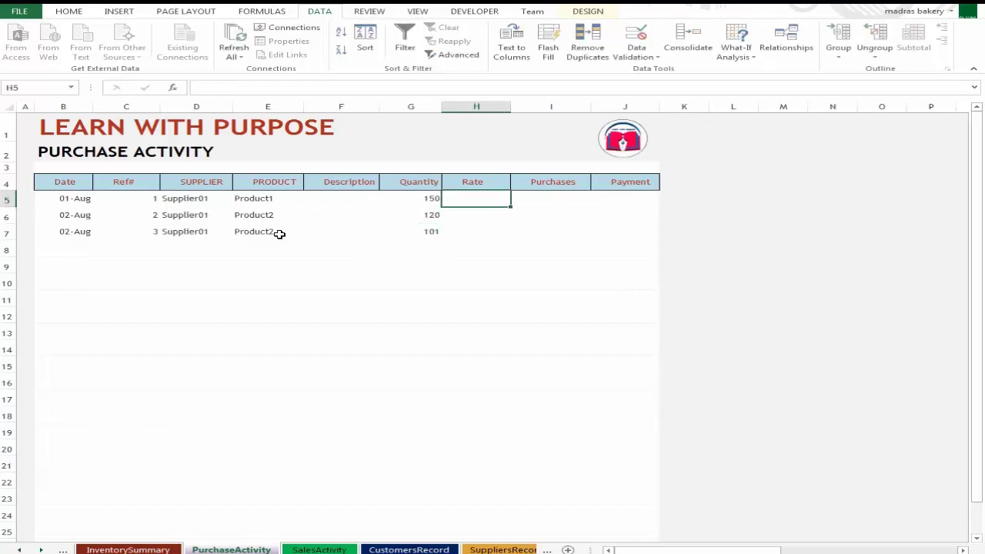
{"action": "key", "text": "Up"}
{"action": "key", "text": "Down"}
{"action": "key", "text": "Down"}
{"action": "key", "text": "Up"}
{"action": "key", "text": "F2"}
{"action": "type", "text": "2400"}
{"action": "key", "text": "Return"}
{"action": "type", "text": "2500"}
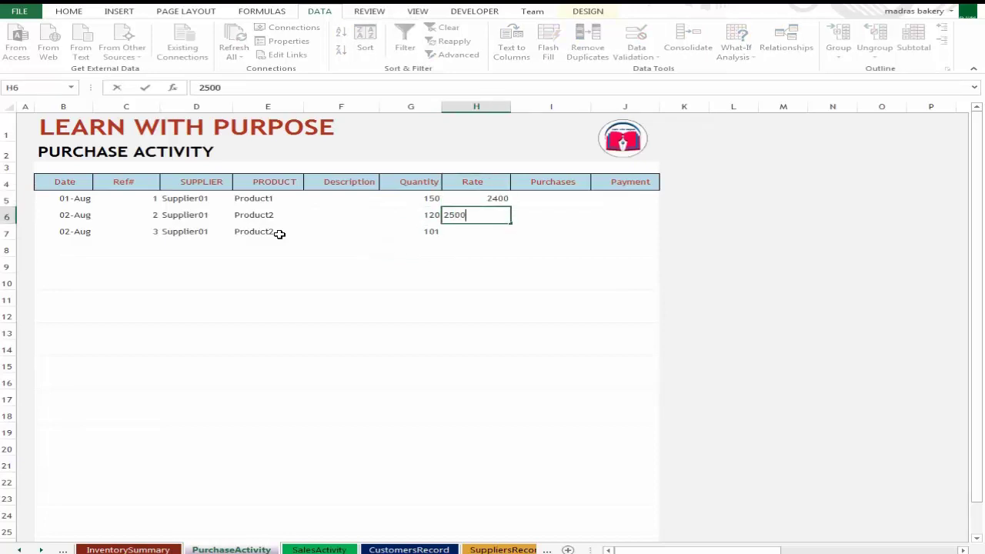
{"action": "key", "text": "Return"}
Set the third rate in H7 to 2450, correcting the earlier entries.
{"action": "type", "text": "260"}
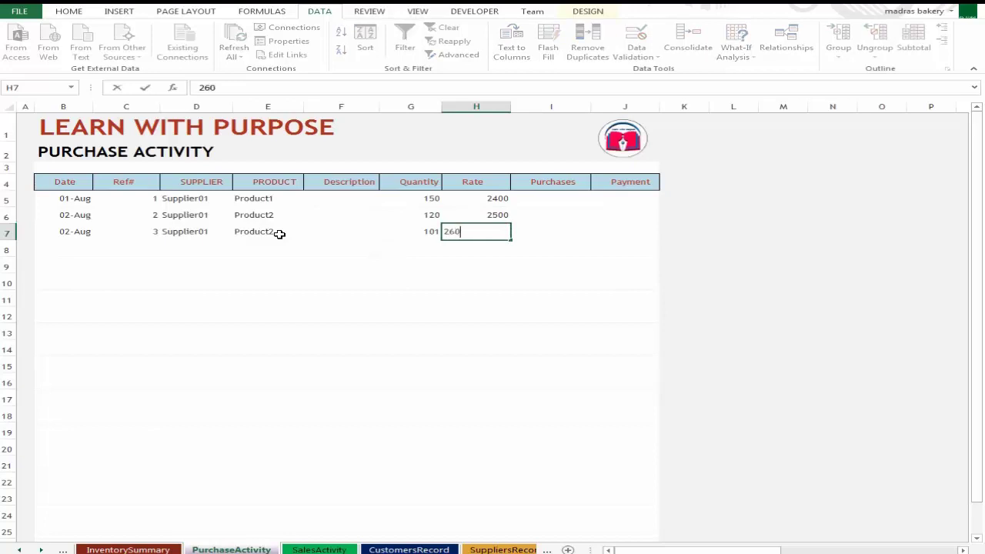
{"action": "key", "text": "Return"}
{"action": "key", "text": "Up"}
{"action": "type", "text": "2600"}
{"action": "key", "text": "Return"}
{"action": "key", "text": "Up"}
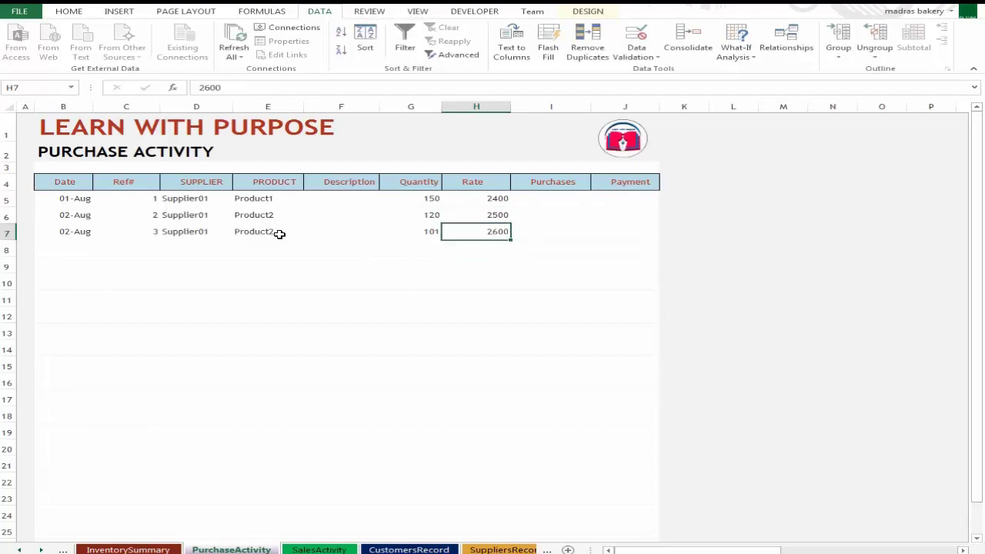
{"action": "type", "text": "2450"}
{"action": "key", "text": "Return"}
{"action": "key", "text": "Up"}
{"action": "key", "text": "Up"}
{"action": "key", "text": "Up"}
{"action": "key", "text": "Right"}
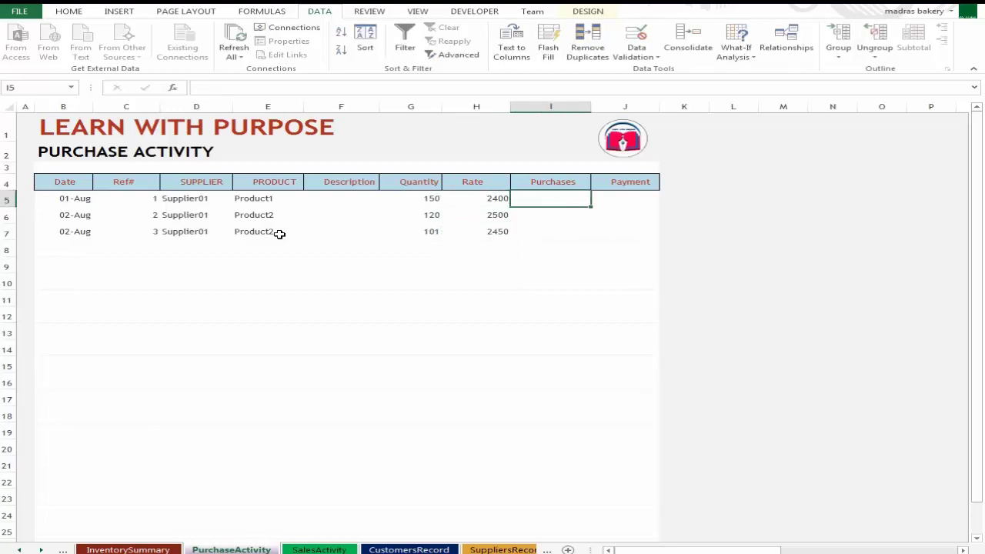
{"action": "key", "text": "Left"}
{"action": "key", "text": "Right"}
{"action": "key", "text": "Up"}
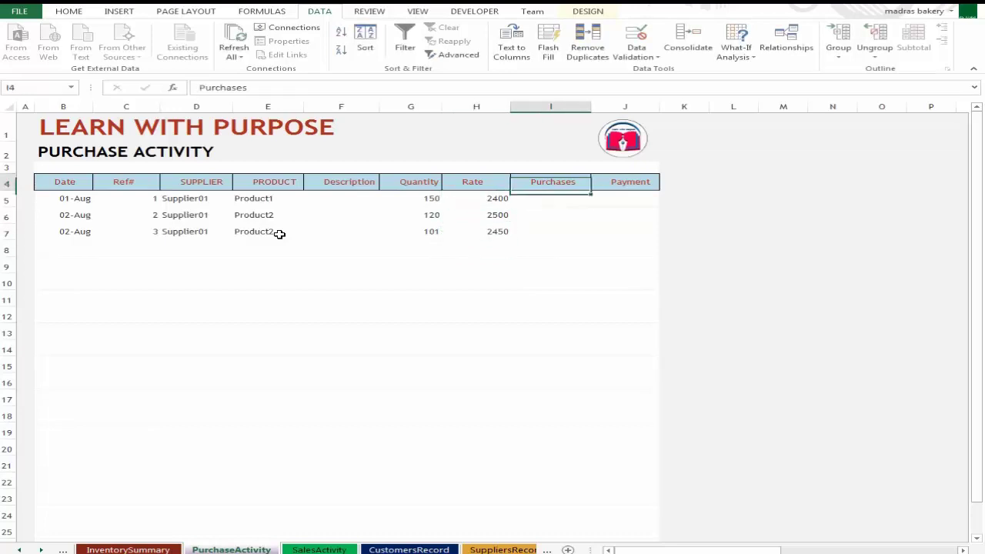
{"action": "key", "text": "Down"}
{"action": "type", "text": "="}
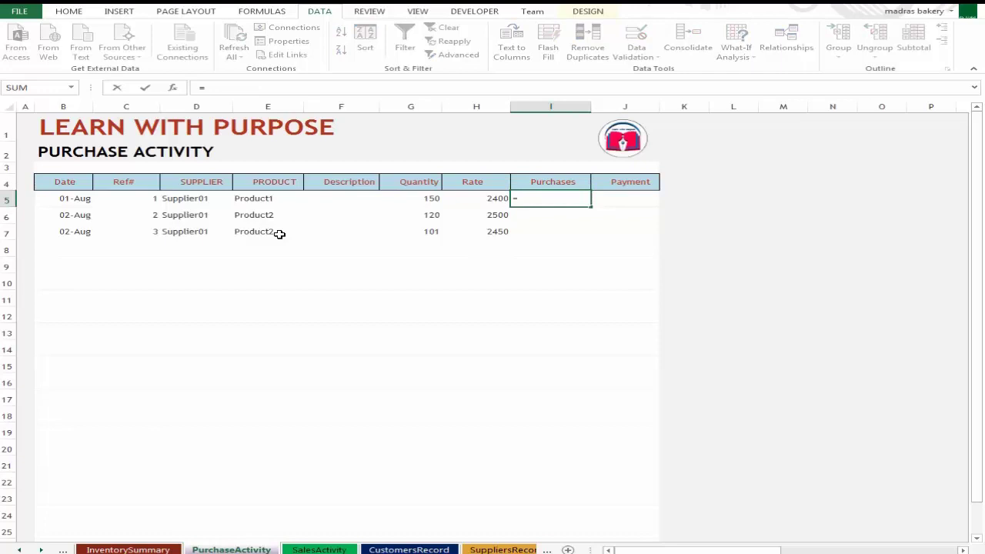
{"action": "key", "text": "Left"}
{"action": "key", "text": "Left"}
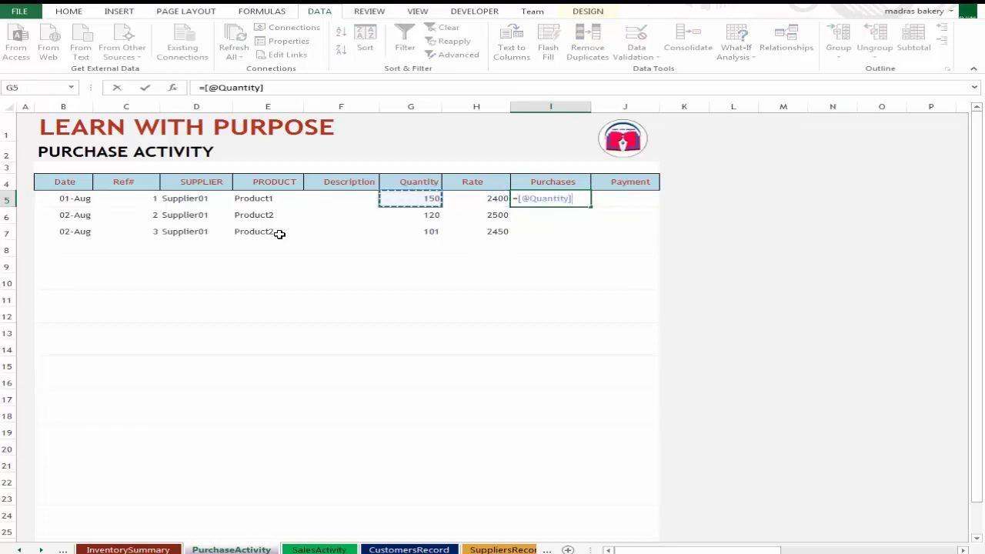
{"action": "type", "text": "*"}
{"action": "key", "text": "Left"}
{"action": "key", "text": "Return"}
{"action": "key", "text": "Up"}
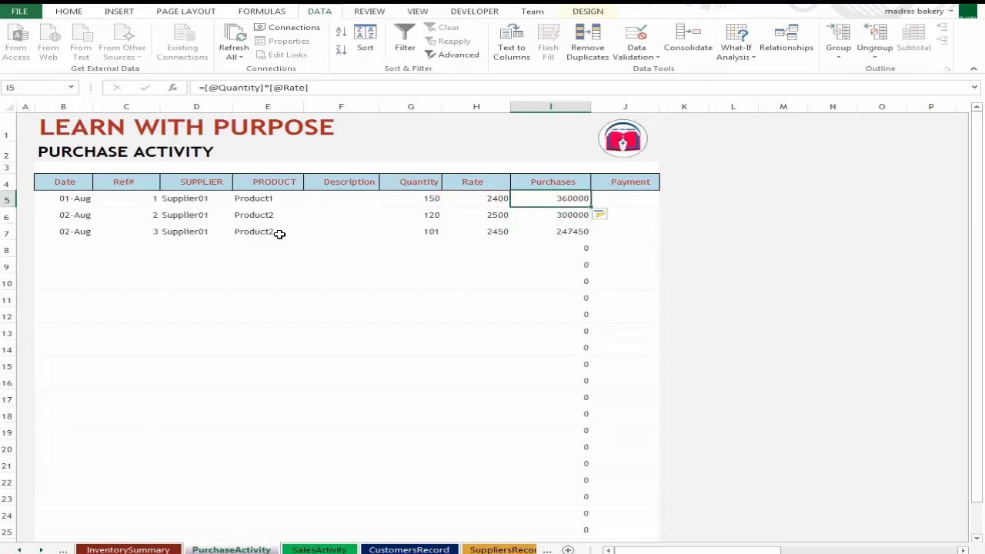
{"action": "key", "text": "Right"}
{"action": "key", "text": "Left"}
{"action": "key", "text": "Down"}
{"action": "key", "text": "Down"}
{"action": "key", "text": "Down"}
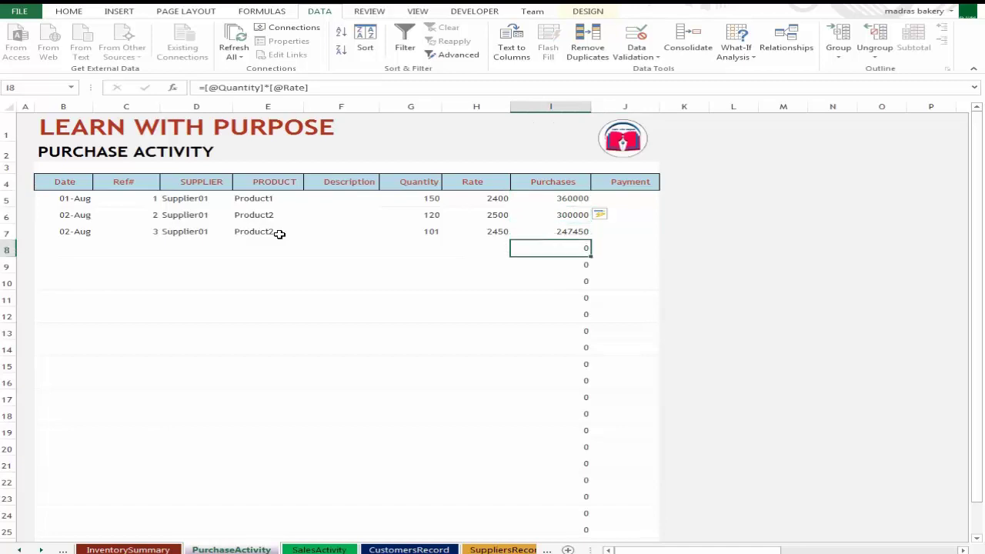
{"action": "key", "text": "Left"}
{"action": "key", "text": "Left"}
{"action": "key", "text": "Left"}
{"action": "key", "text": "Left"}
{"action": "key", "text": "Left"}
{"action": "key", "text": "Left"}
{"action": "key", "text": "Left"}
Start a fourth row dated 03-Aug with Ref# 1 and Supplier01.
{"action": "type", "text": "3"}
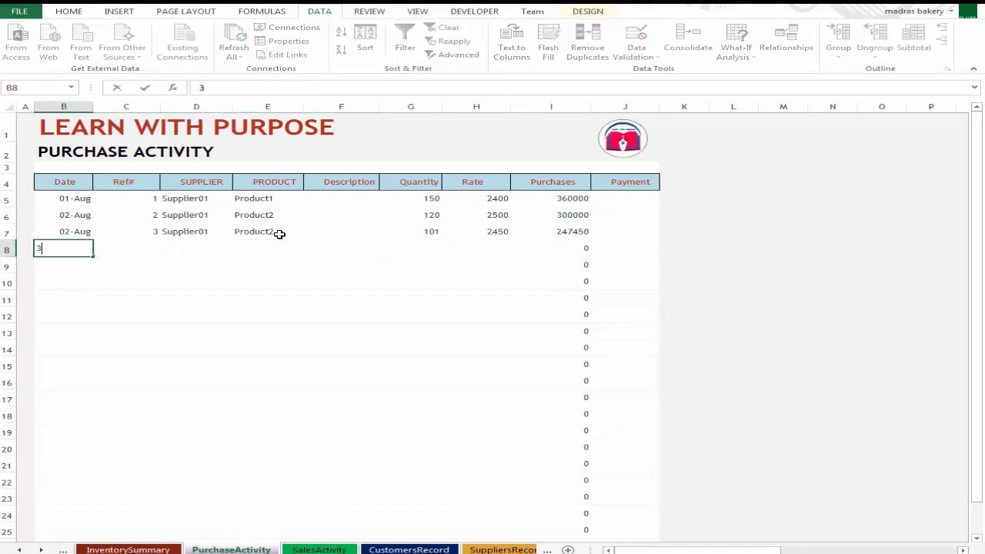
{"action": "type", "text": "-aug"}
{"action": "key", "text": "Tab"}
{"action": "key", "text": "Tab"}
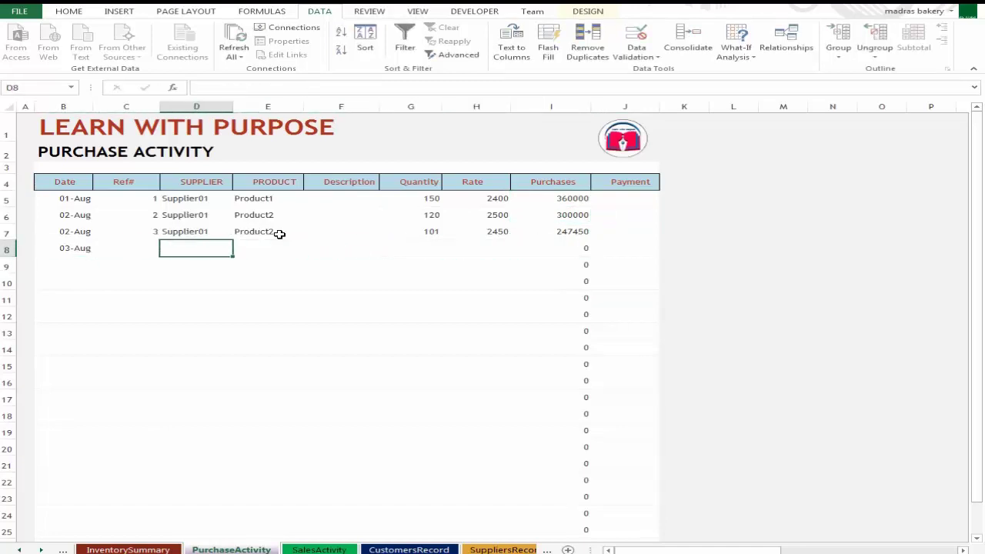
{"action": "key", "text": "Left"}
{"action": "type", "text": "1"}
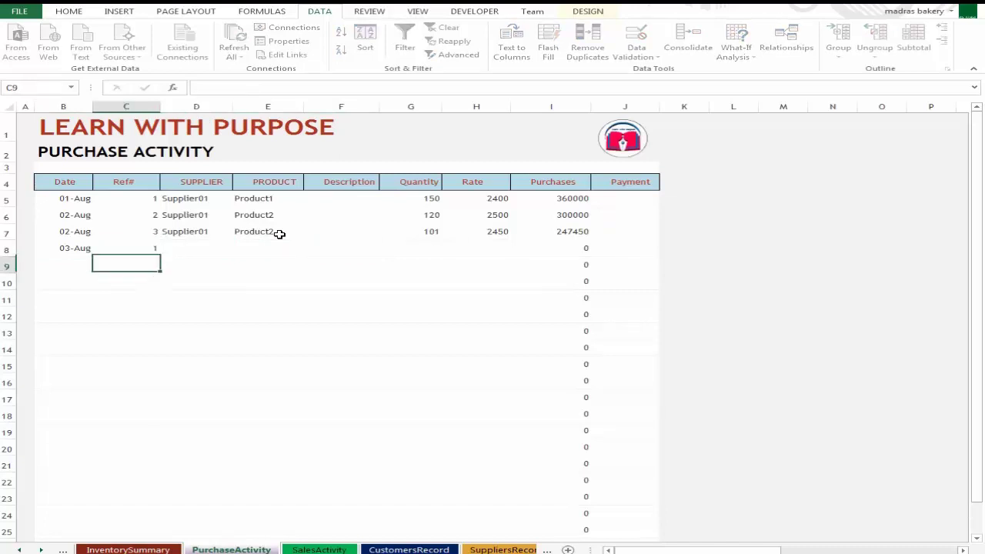
{"action": "key", "text": "Tab"}
{"action": "type", "text": "Supplier01"}
{"action": "key", "text": "Tab"}
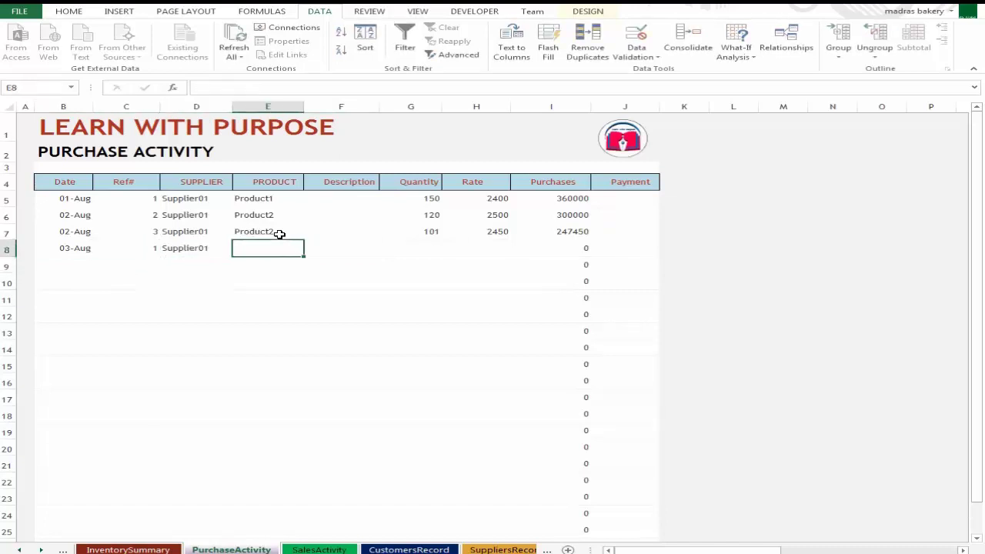
Record a 200000 payment in J8 for the 03-Aug row.
{"action": "key", "text": "Tab"}
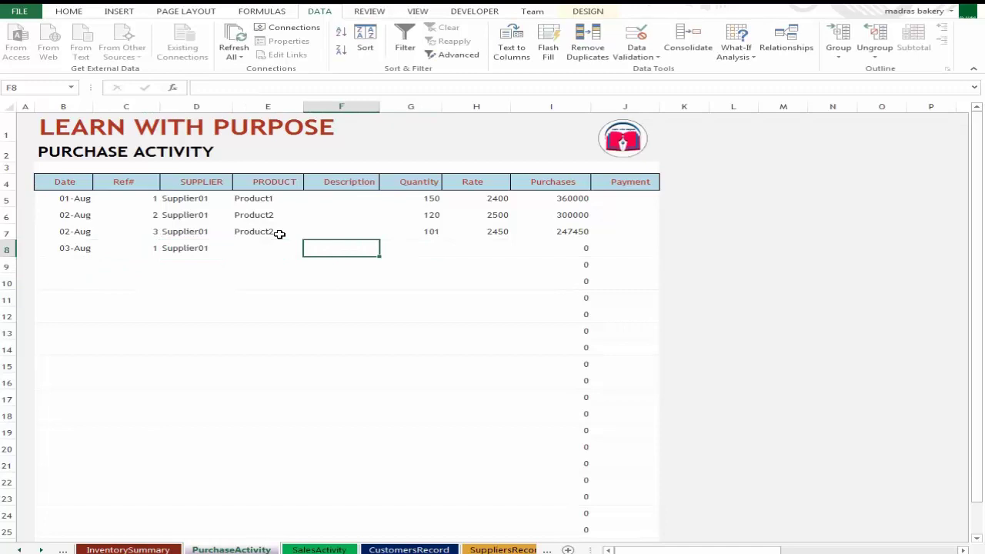
{"action": "key", "text": "Tab"}
{"action": "key", "text": "Tab"}
{"action": "key", "text": "Tab"}
{"action": "key", "text": "Tab"}
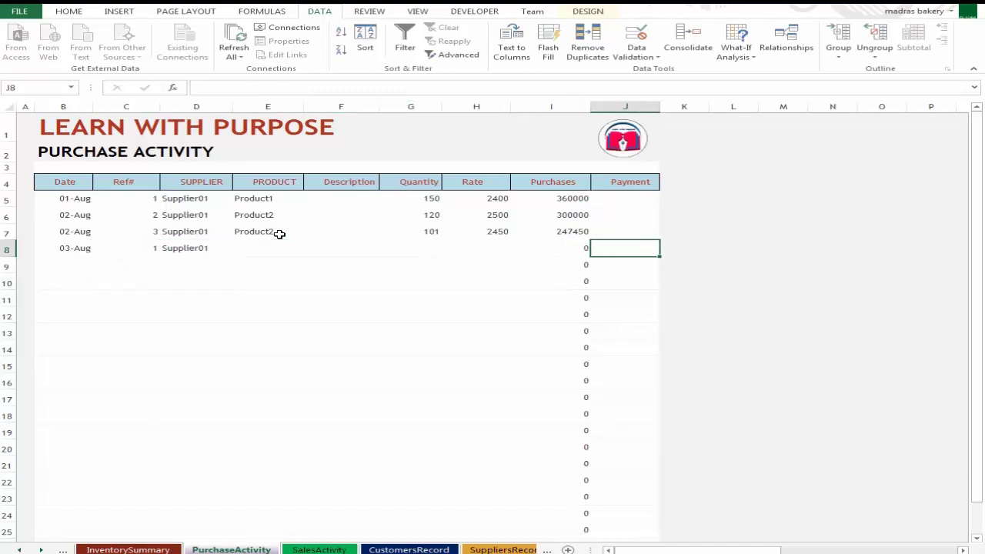
{"action": "type", "text": "200000"}
{"action": "key", "text": "Return"}
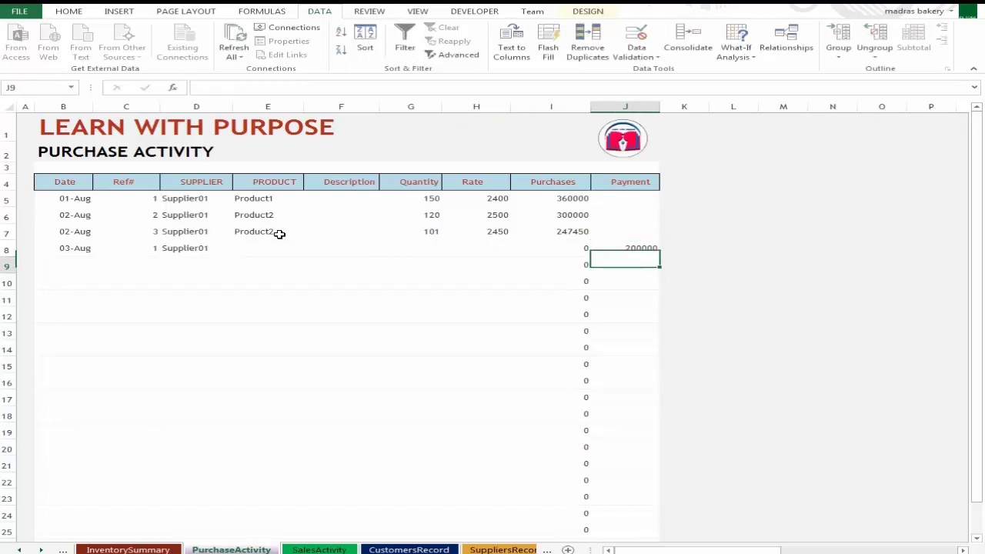
{"action": "key", "text": "Up"}
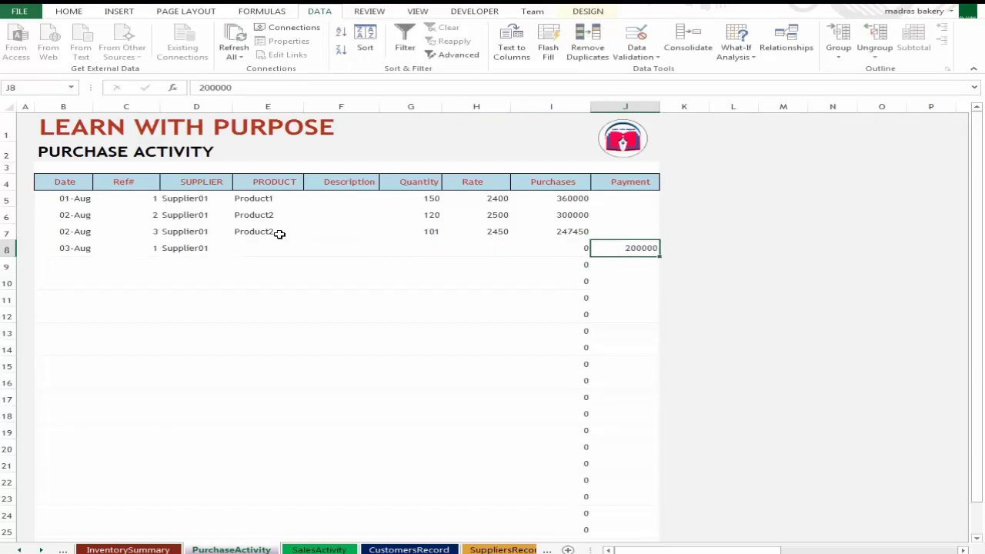
{"action": "key", "text": "Up"}
{"action": "key", "text": "Up"}
{"action": "key", "text": "Down"}
{"action": "key", "text": "Down"}
On the SalesActivity sheet, enter the dates 01-Aug, 02-Aug and 04-Aug in B5:B7.
{"action": "left_click", "coordinate": [319, 549]}
{"action": "left_click", "coordinate": [82, 203]}
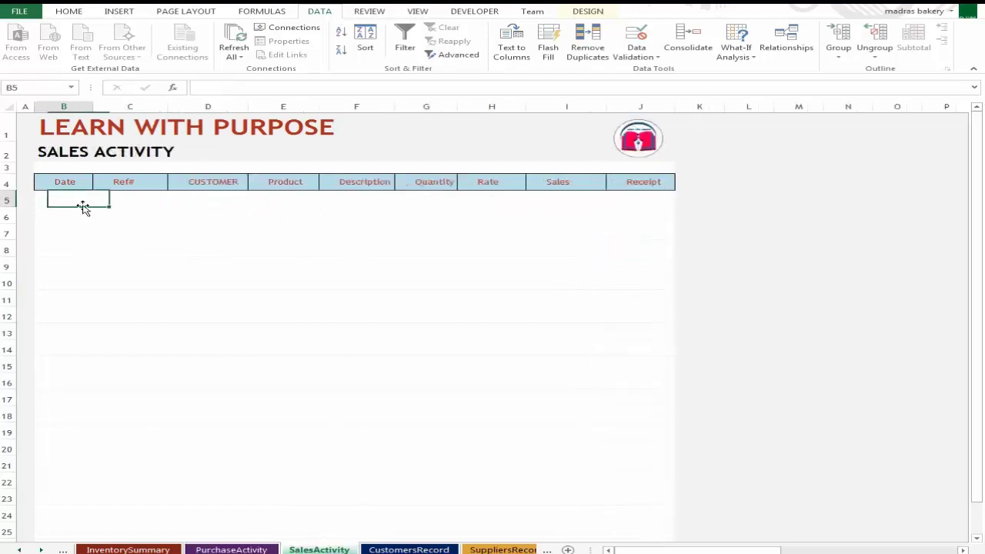
{"action": "type", "text": "1aug"}
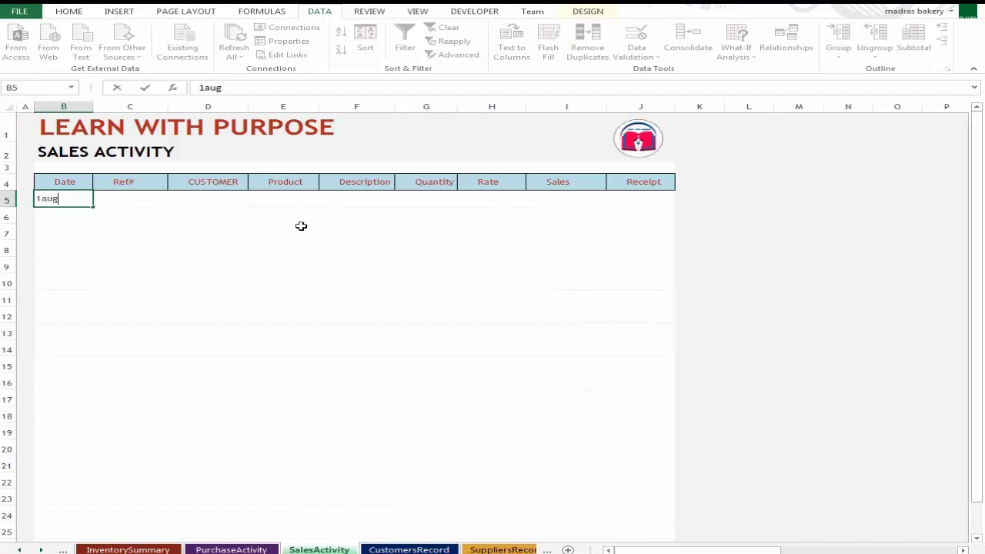
{"action": "key", "text": "Return"}
{"action": "key", "text": "ctrl+d"}
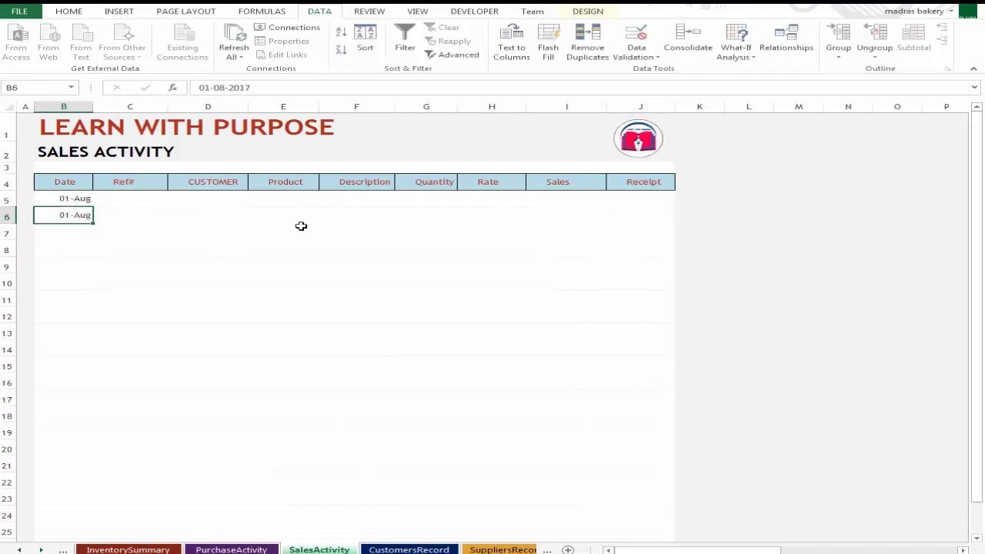
{"action": "type", "text": "2aug"}
{"action": "key", "text": "Return"}
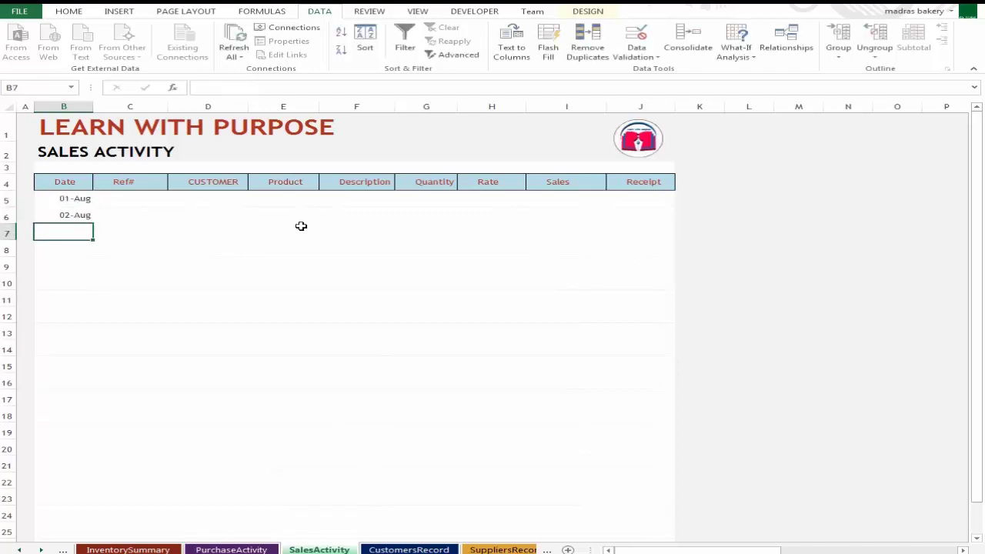
{"action": "type", "text": "4aug"}
{"action": "key", "text": "Return"}
Enter Ref# values 1, 2 and 3 in C5:C7.
{"action": "key", "text": "Up"}
{"action": "key", "text": "Up"}
{"action": "key", "text": "Up"}
{"action": "key", "text": "Up"}
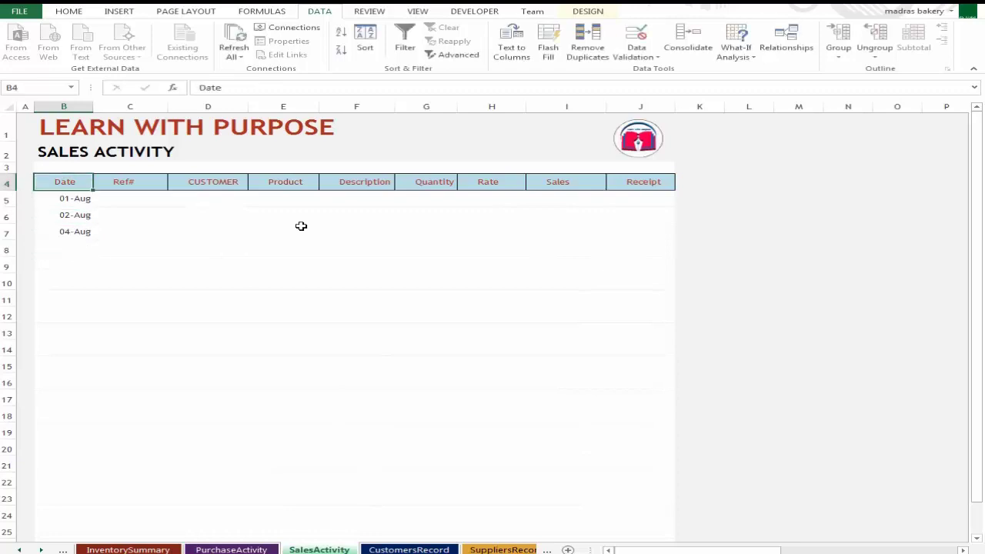
{"action": "key", "text": "Down"}
{"action": "key", "text": "Right"}
{"action": "type", "text": "1"}
{"action": "key", "text": "Return"}
{"action": "type", "text": "1"}
{"action": "key", "text": "Return"}
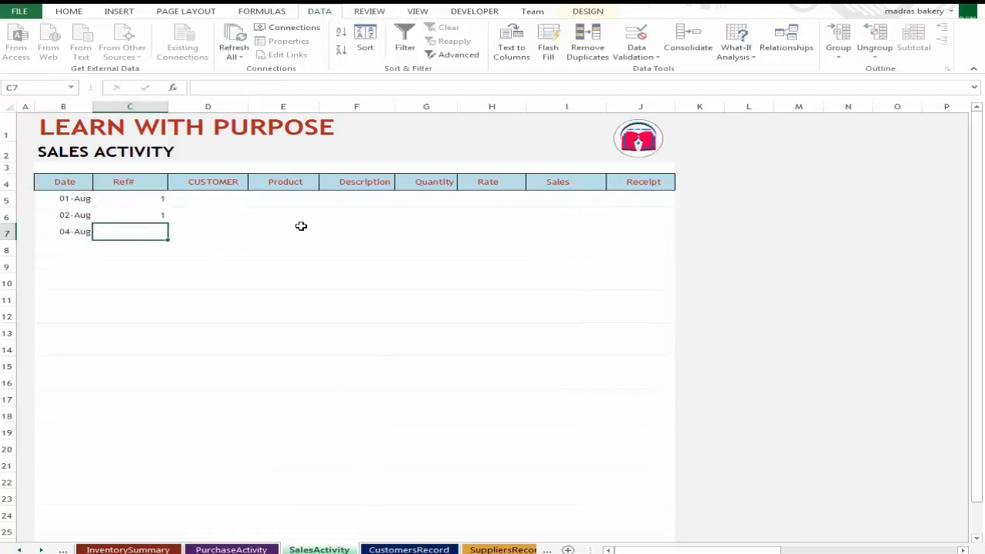
{"action": "type", "text": "2"}
{"action": "key", "text": "Up"}
{"action": "type", "text": "2"}
{"action": "key", "text": "Return"}
{"action": "type", "text": "3"}
{"action": "key", "text": "Return"}
{"action": "key", "text": "Up"}
{"action": "key", "text": "Up"}
{"action": "key", "text": "Up"}
Set the customers to Customer01, Customer01 and Customer03 for the three sales.
{"action": "key", "text": "Right"}
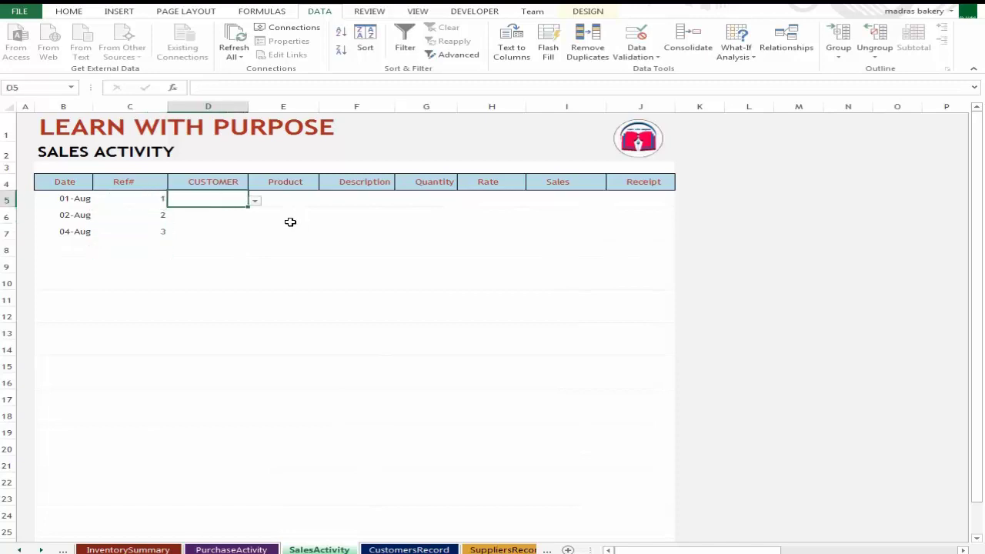
{"action": "left_click", "coordinate": [255, 201]}
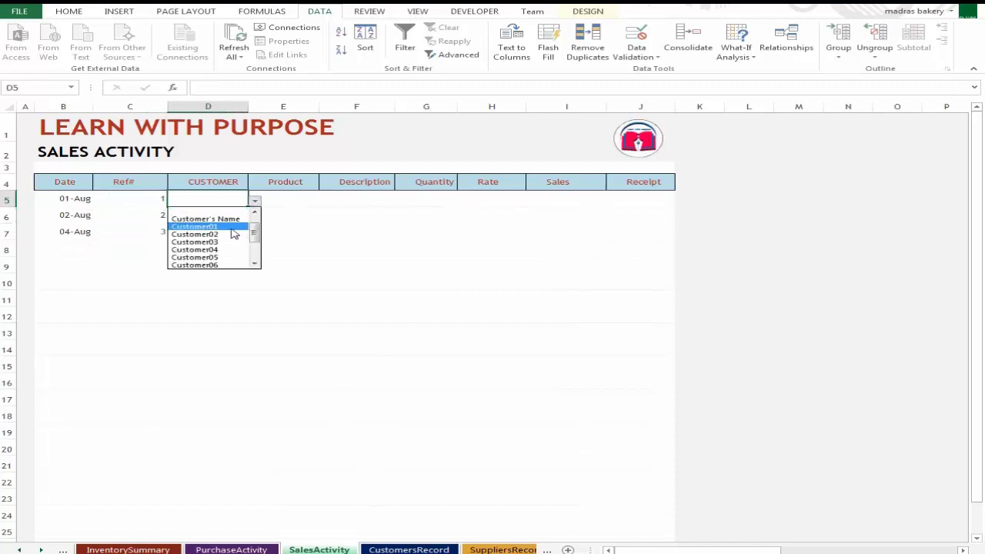
{"action": "left_click", "coordinate": [231, 227]}
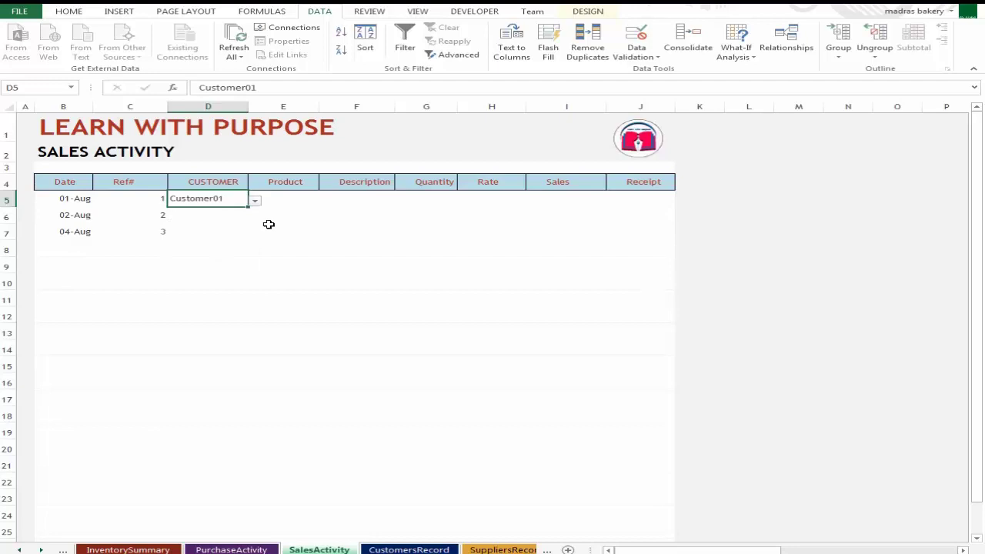
{"action": "key", "text": "shift+Down"}
{"action": "key", "text": "shift+Down"}
{"action": "key", "text": "ctrl+d"}
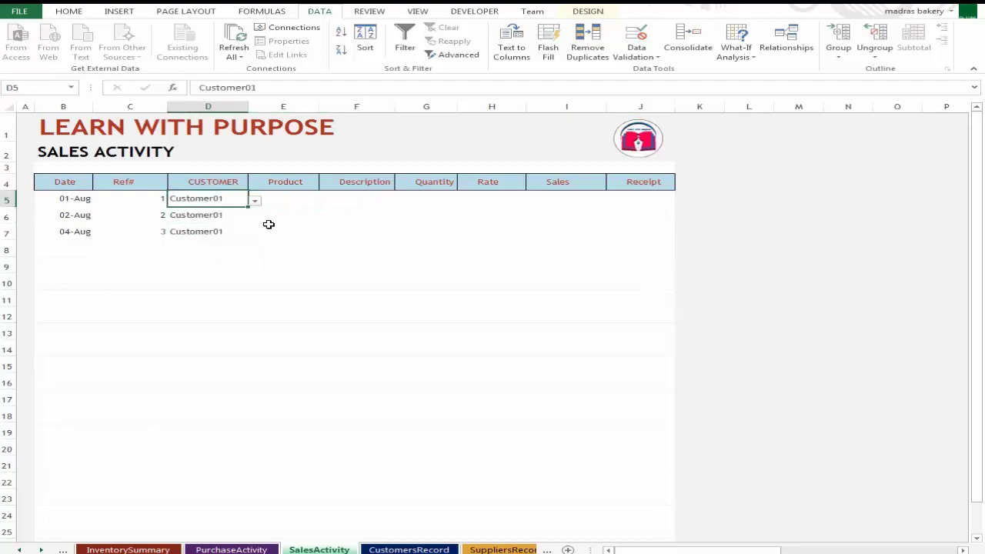
{"action": "key", "text": "Down"}
{"action": "key", "text": "Down"}
{"action": "key", "text": "F2"}
{"action": "key", "text": "BackSpace"}
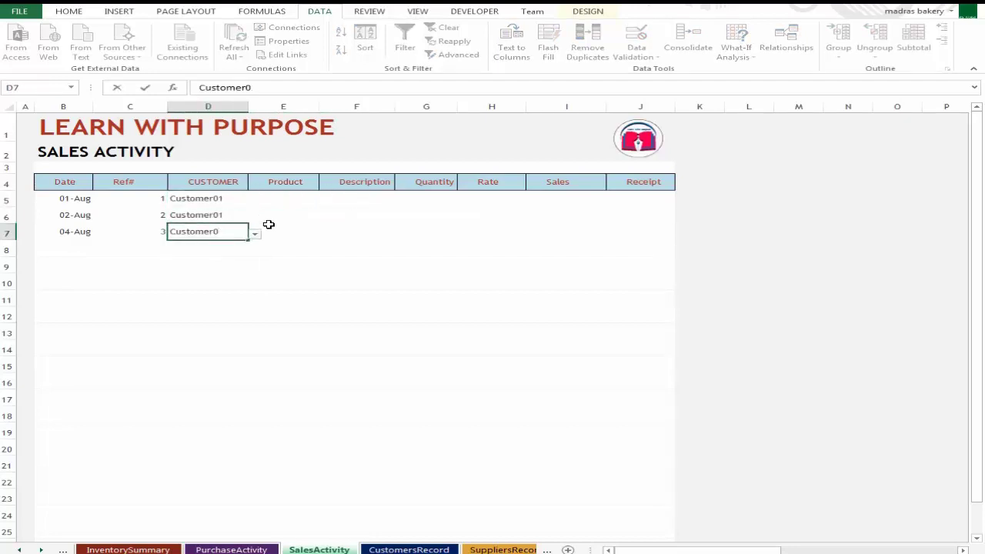
{"action": "type", "text": "3"}
{"action": "key", "text": "Return"}
{"action": "key", "text": "Up"}
{"action": "key", "text": "Up"}
{"action": "key", "text": "Up"}
{"action": "key", "text": "Right"}
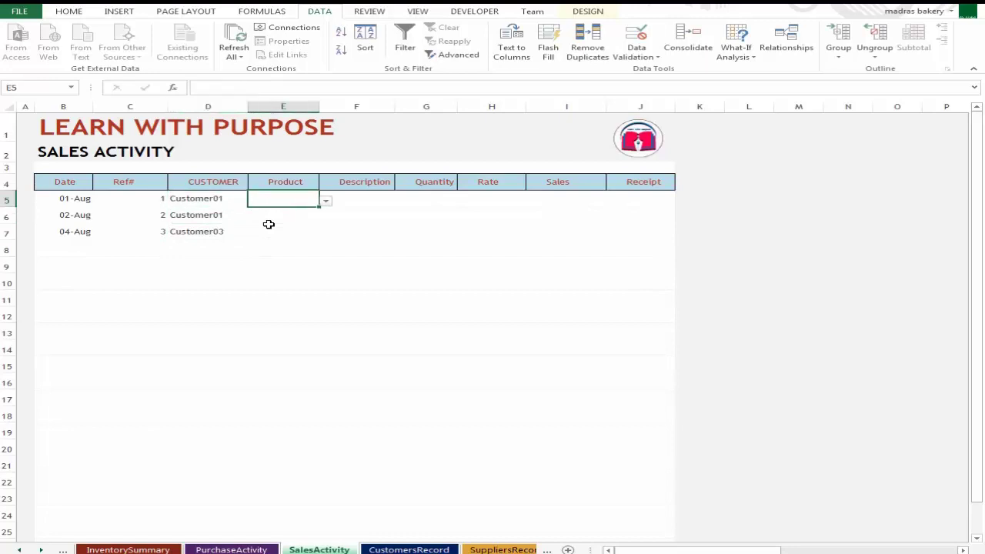
Set the products to Product1, Product2 and Product2 in E5:E7.
{"action": "left_click", "coordinate": [326, 201]}
{"action": "left_click", "coordinate": [305, 235]}
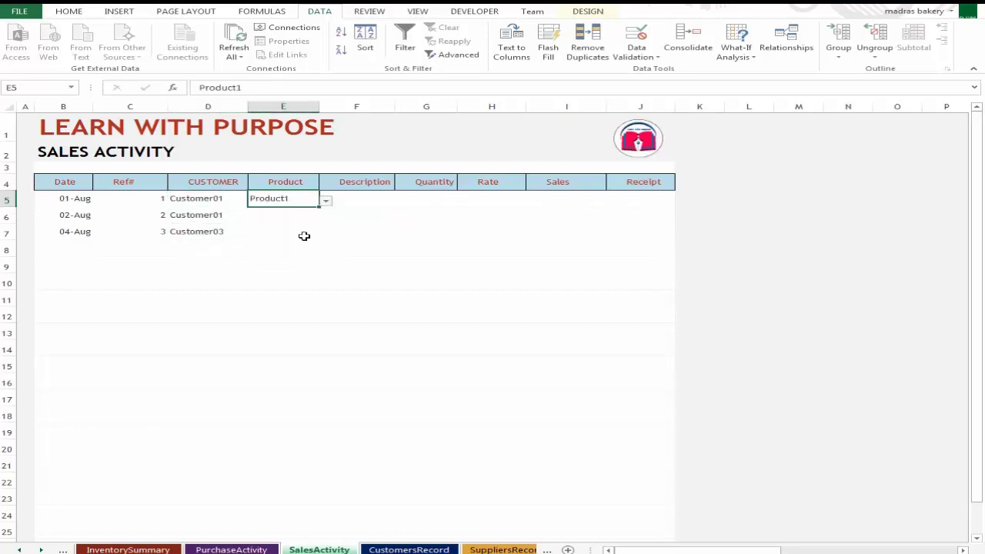
{"action": "key", "text": "Return"}
{"action": "type", "text": "Product1"}
{"action": "key", "text": "Return"}
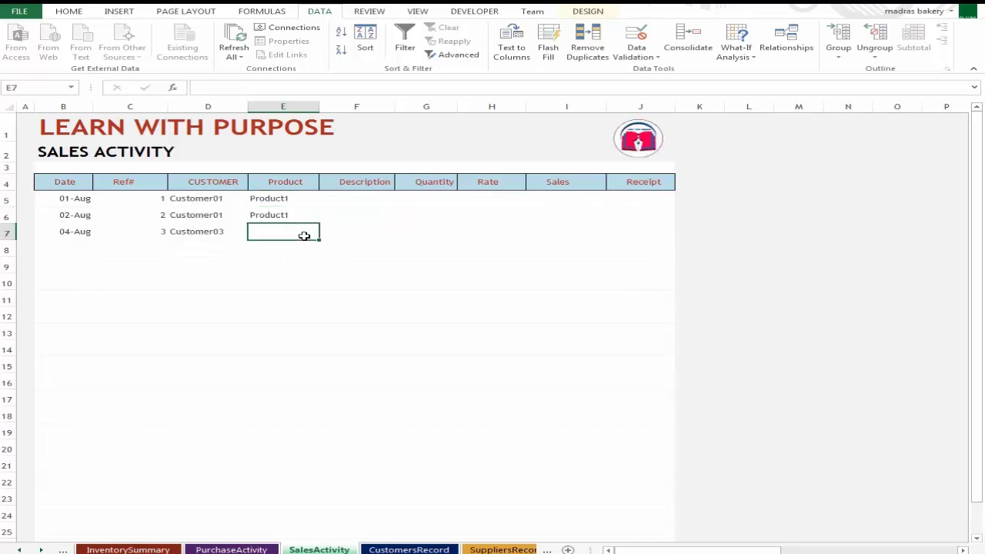
{"action": "key", "text": "ctrl+d"}
{"action": "key", "text": "Up"}
{"action": "key", "text": "F2"}
{"action": "key", "text": "BackSpace"}
{"action": "key", "text": "Return"}
{"action": "key", "text": "F2"}
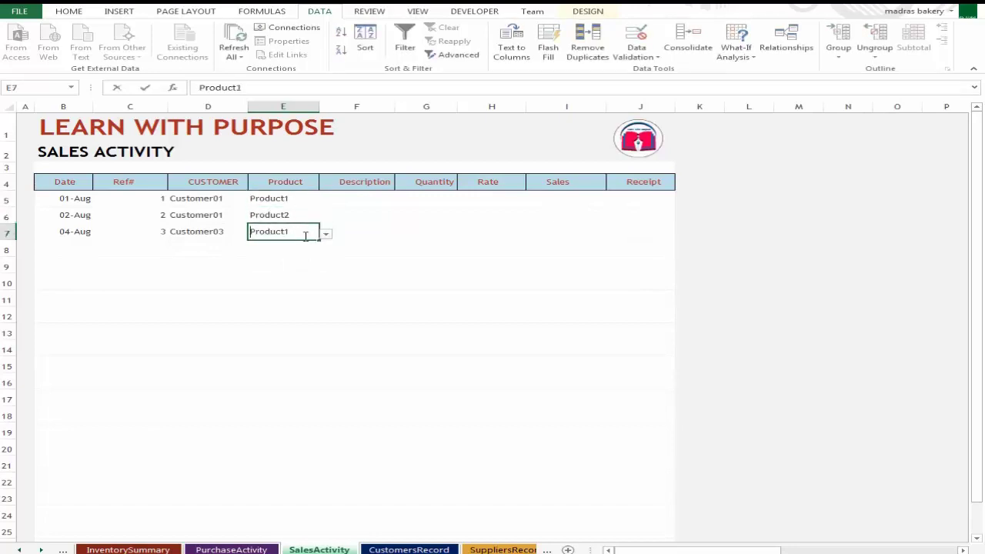
{"action": "key", "text": "BackSpace"}
{"action": "type", "text": "2"}
{"action": "key", "text": "Return"}
{"action": "key", "text": "Up"}
{"action": "key", "text": "Up"}
{"action": "key", "text": "Up"}
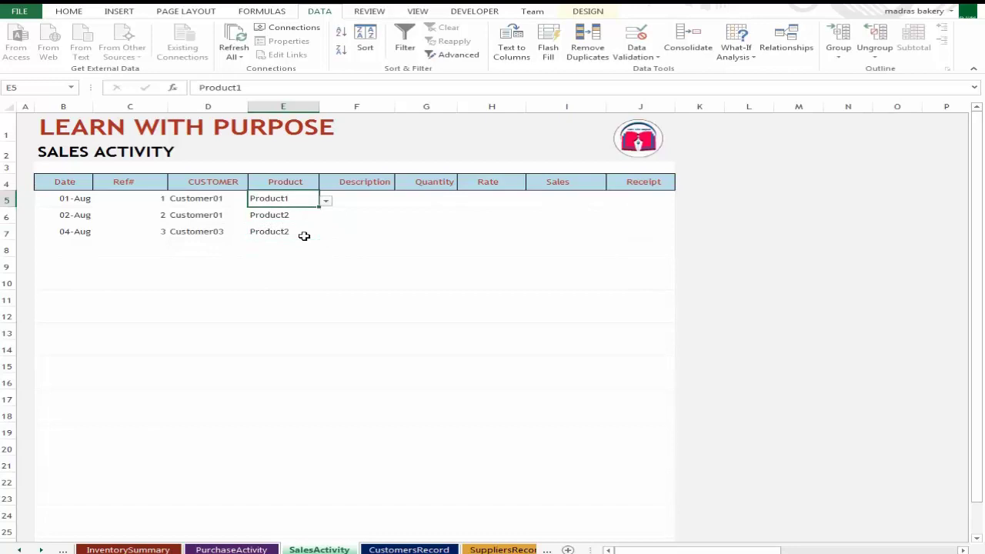
Enter quantities 5, 2 and 2 in G5:G7.
{"action": "key", "text": "Left"}
{"action": "key", "text": "Right"}
{"action": "key", "text": "Right"}
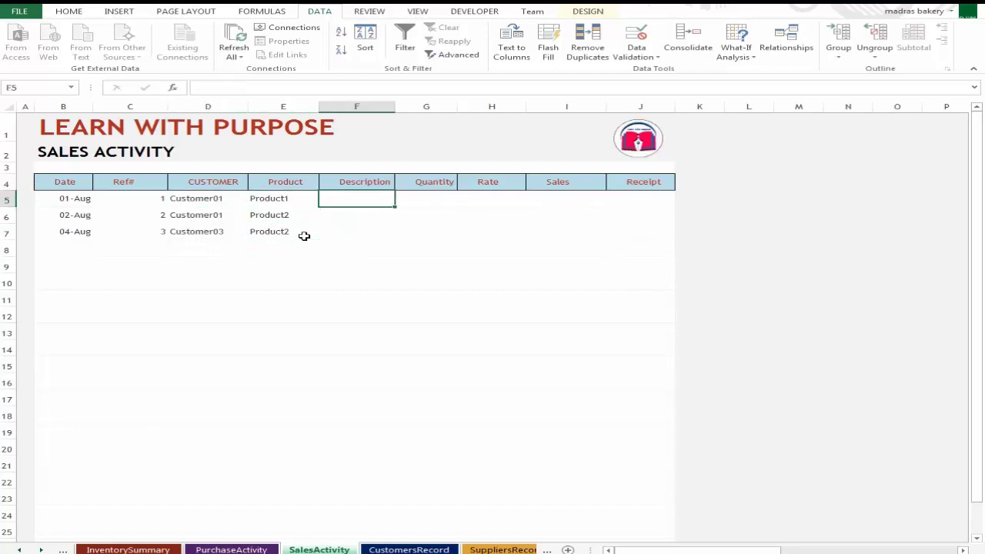
{"action": "key", "text": "Right"}
{"action": "key", "text": "Right"}
{"action": "key", "text": "Left"}
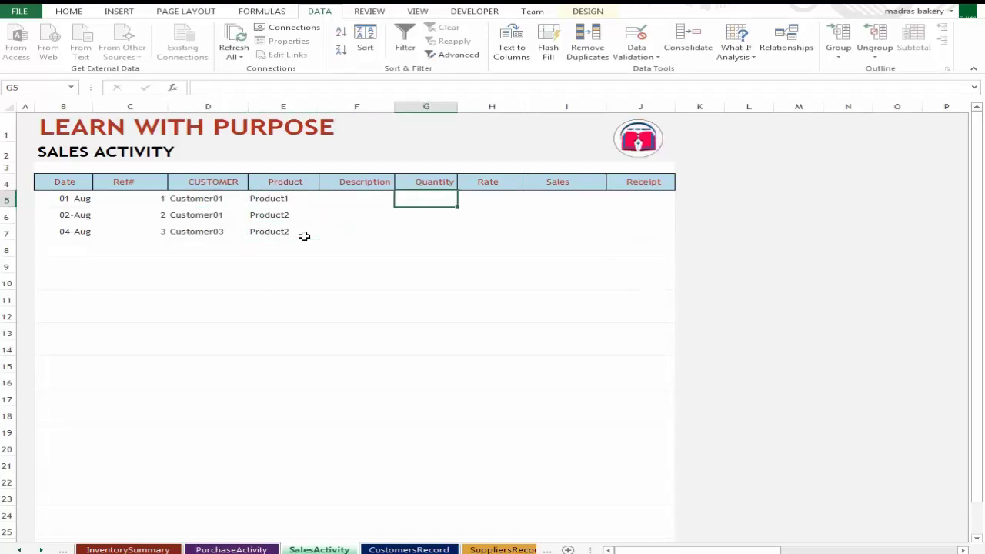
{"action": "type", "text": "5"}
{"action": "key", "text": "Return"}
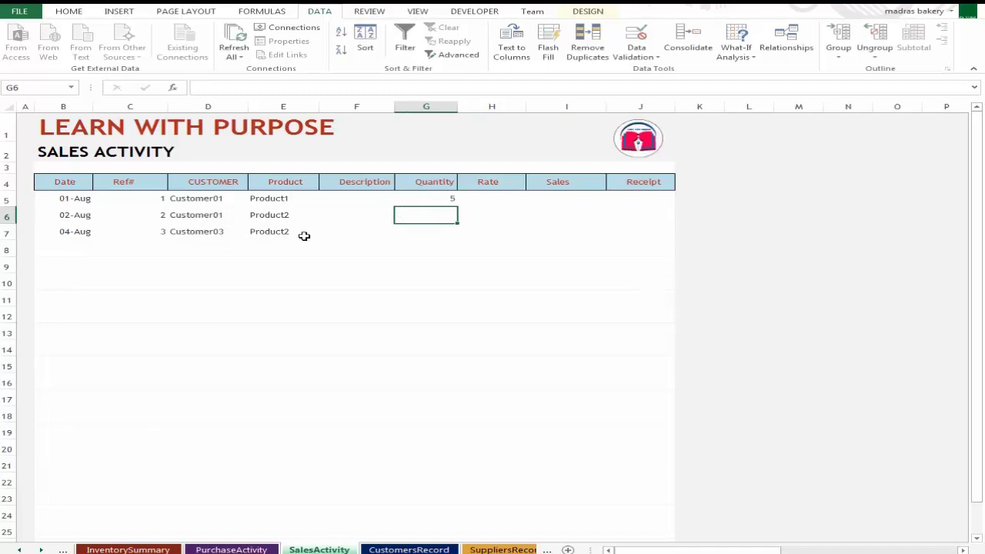
{"action": "type", "text": "2"}
{"action": "key", "text": "Return"}
{"action": "type", "text": "2"}
{"action": "key", "text": "Return"}
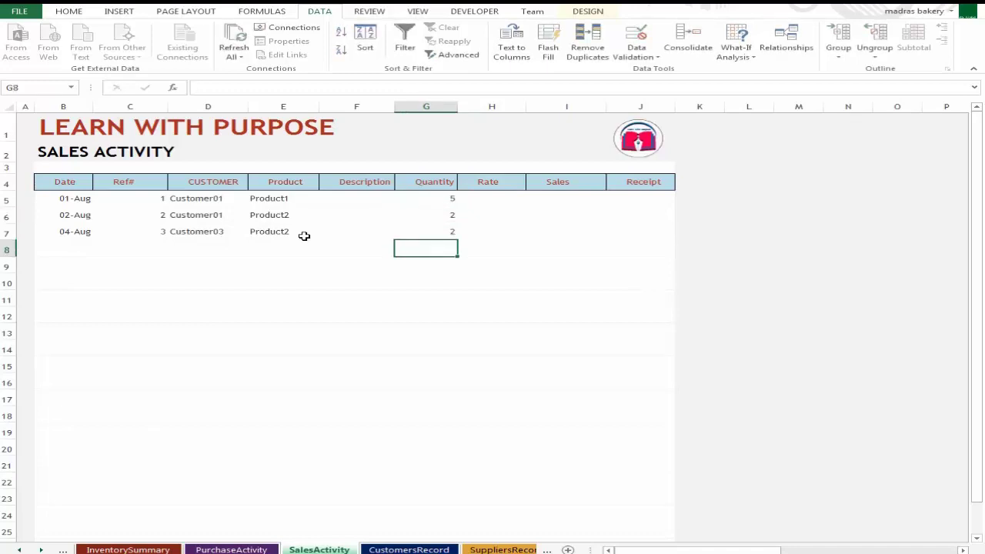
Enter rates 3000, 3500 and 3200 in H5:H7.
{"action": "key", "text": "Up"}
{"action": "key", "text": "Up"}
{"action": "key", "text": "Right"}
{"action": "key", "text": "Up"}
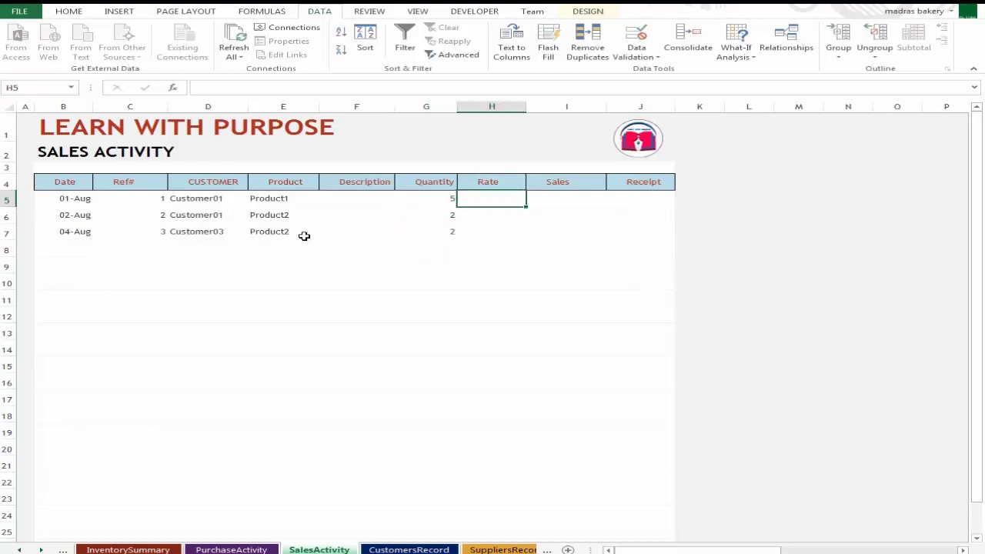
{"action": "type", "text": "3000"}
{"action": "key", "text": "Return"}
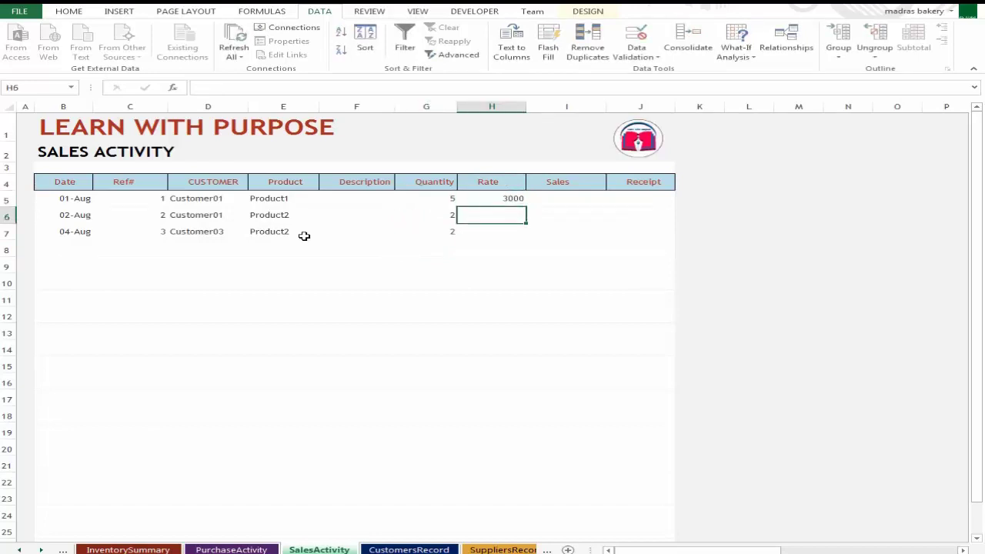
{"action": "type", "text": "3500"}
{"action": "key", "text": "Return"}
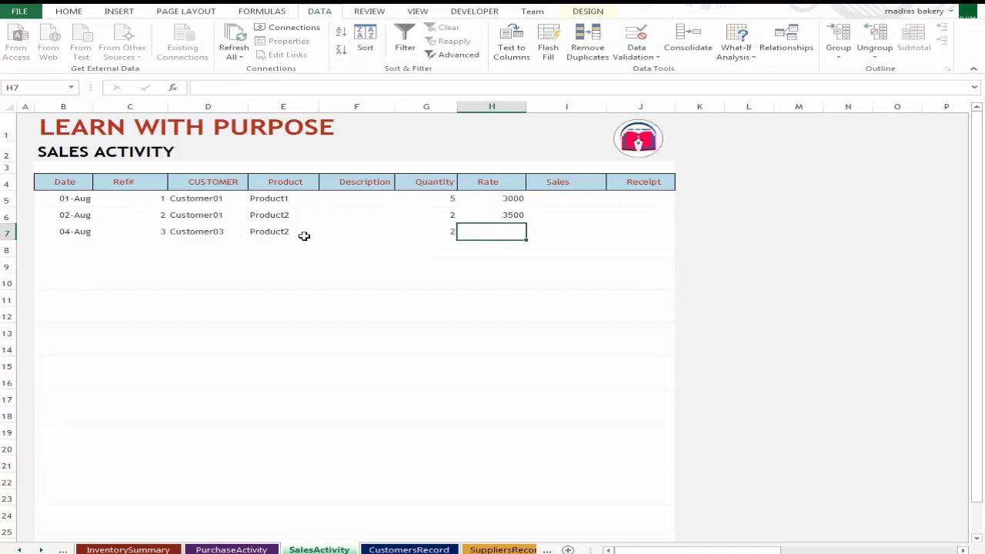
{"action": "type", "text": "3200"}
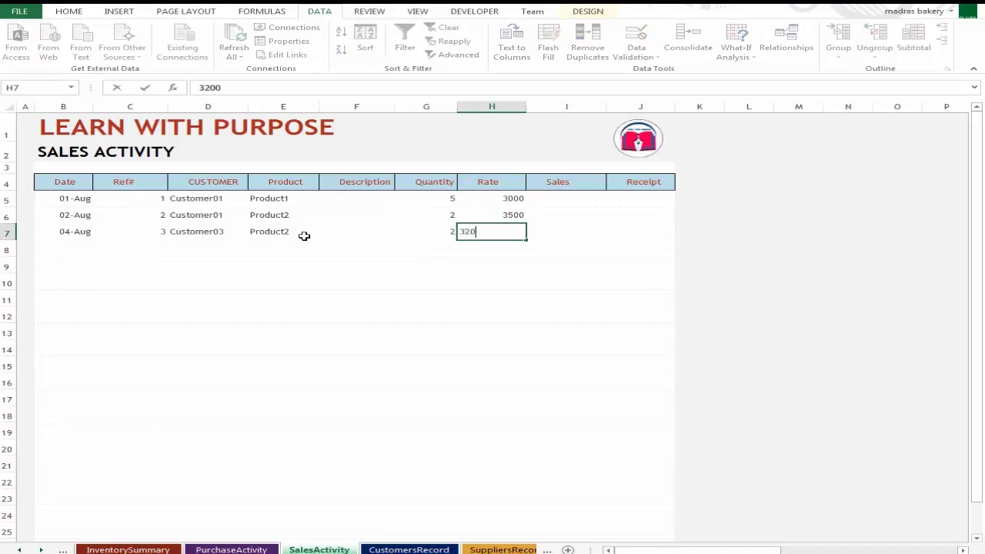
{"action": "key", "text": "Return"}
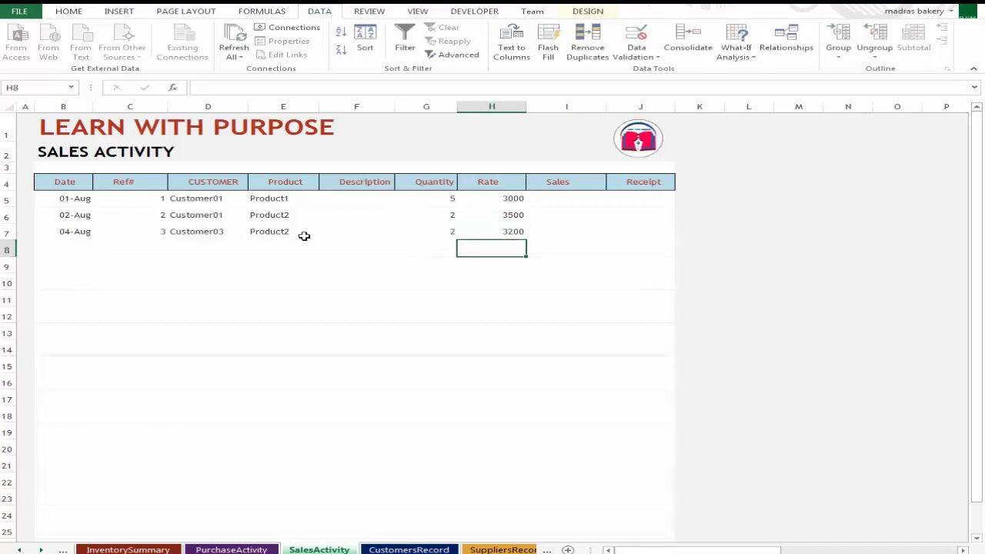
{"action": "key", "text": "Up"}
{"action": "key", "text": "Up"}
{"action": "key", "text": "Up"}
{"action": "key", "text": "Right"}
{"action": "type", "text": "="}
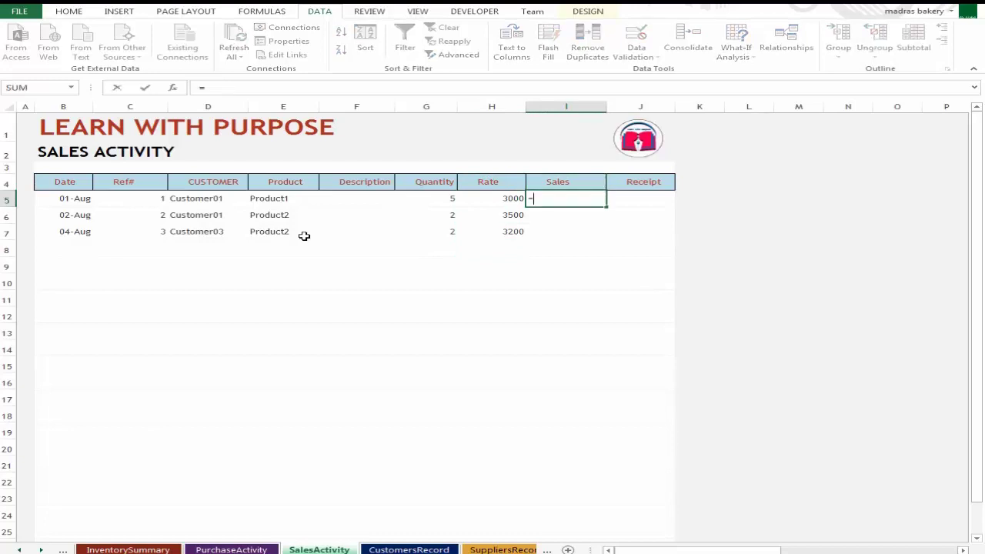
{"action": "key", "text": "Left"}
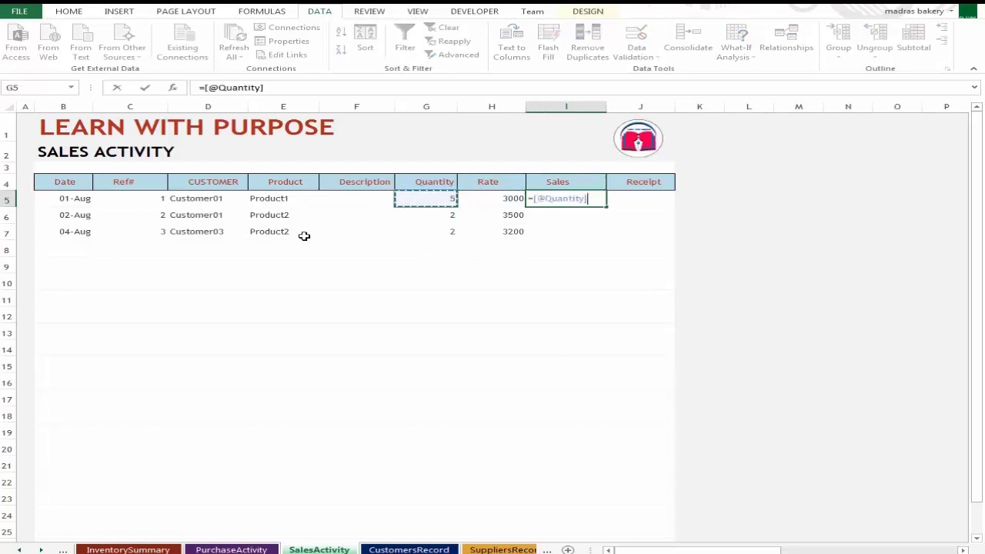
{"action": "type", "text": "*"}
{"action": "key", "text": "Left"}
{"action": "key", "text": "Return"}
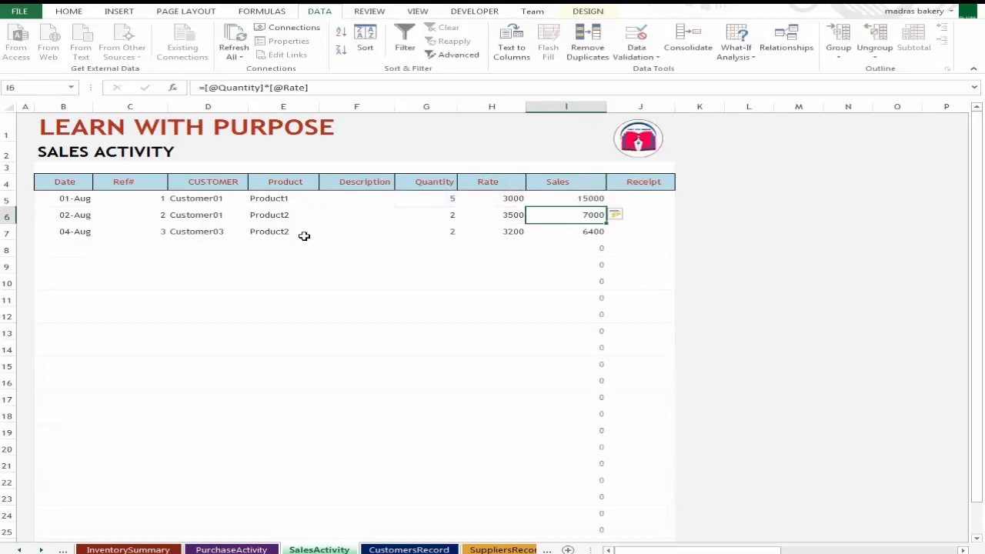
Check the filled Sales results of 15000, 7000 and 6400.
{"action": "key", "text": "Up"}
{"action": "key", "text": "Right"}
{"action": "key", "text": "Left"}
{"action": "key", "text": "Right"}
{"action": "key", "text": "Down"}
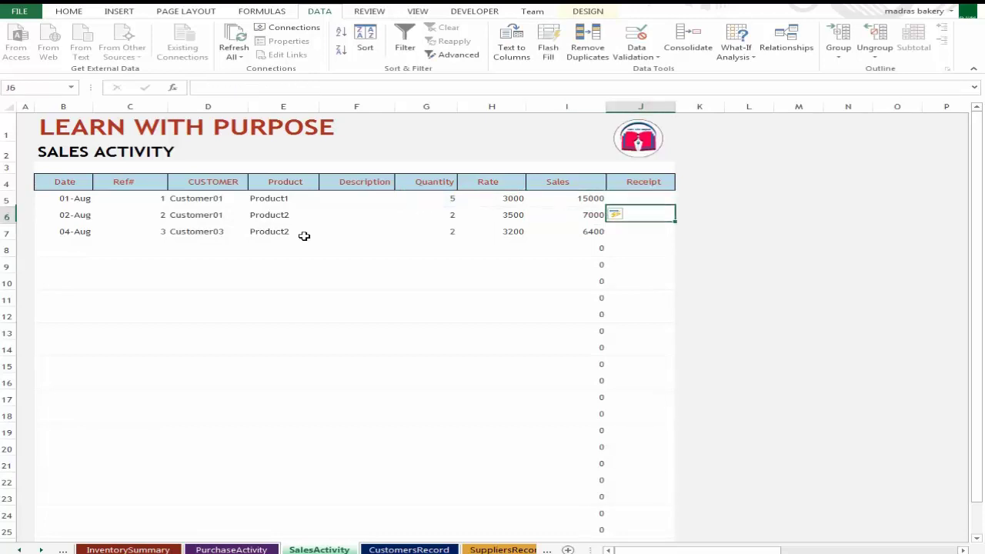
{"action": "key", "text": "Down"}
{"action": "key", "text": "Down"}
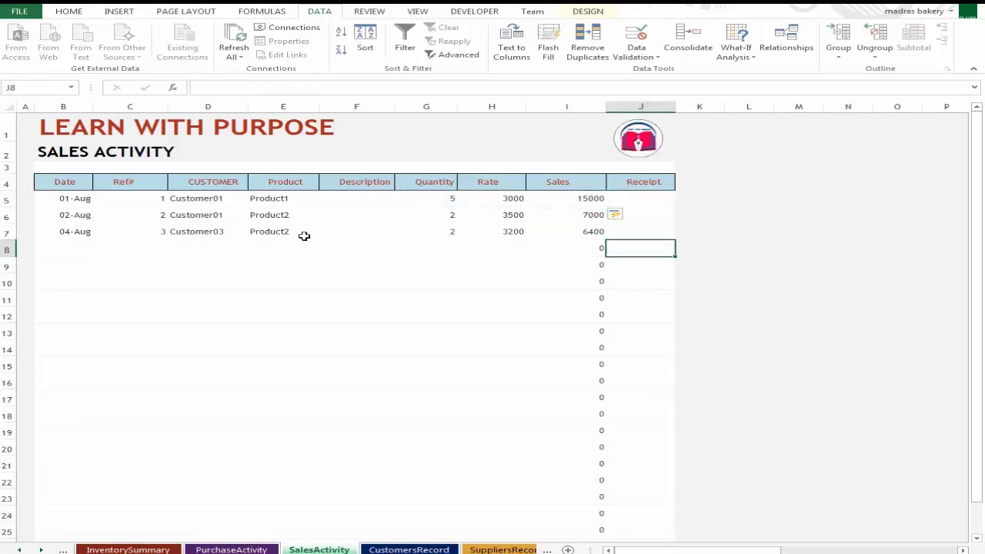
{"action": "key", "text": "Up"}
{"action": "key", "text": "Up"}
{"action": "key", "text": "Left"}
{"action": "key", "text": "Up"}
{"action": "key", "text": "Down"}
{"action": "key", "text": "Down"}
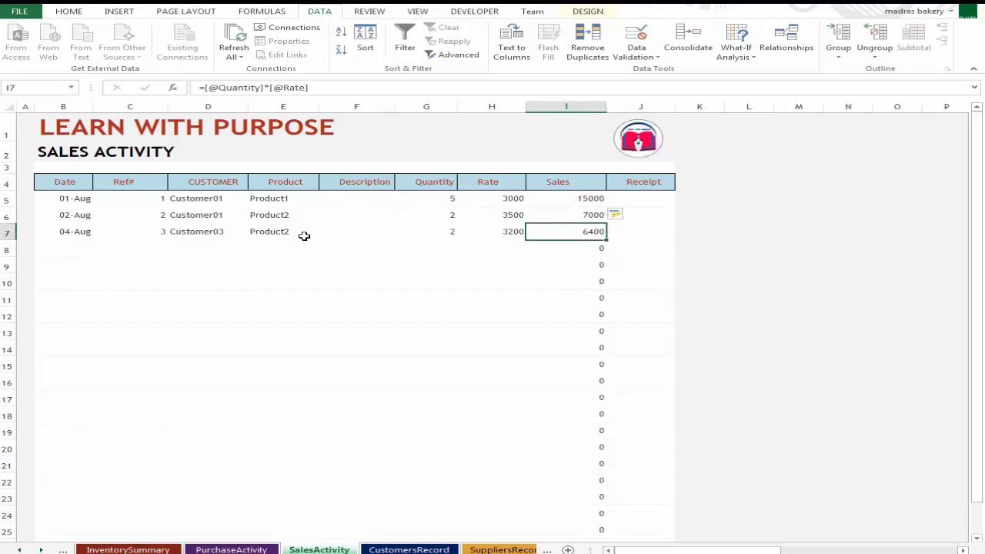
{"action": "key", "text": "Down"}
{"action": "key", "text": "Left"}
{"action": "key", "text": "Left"}
{"action": "key", "text": "Left"}
Date row 8 as 05-Aug and copy Customer03 down into it.
{"action": "key", "text": "Left"}
{"action": "key", "text": "Left"}
{"action": "key", "text": "Left"}
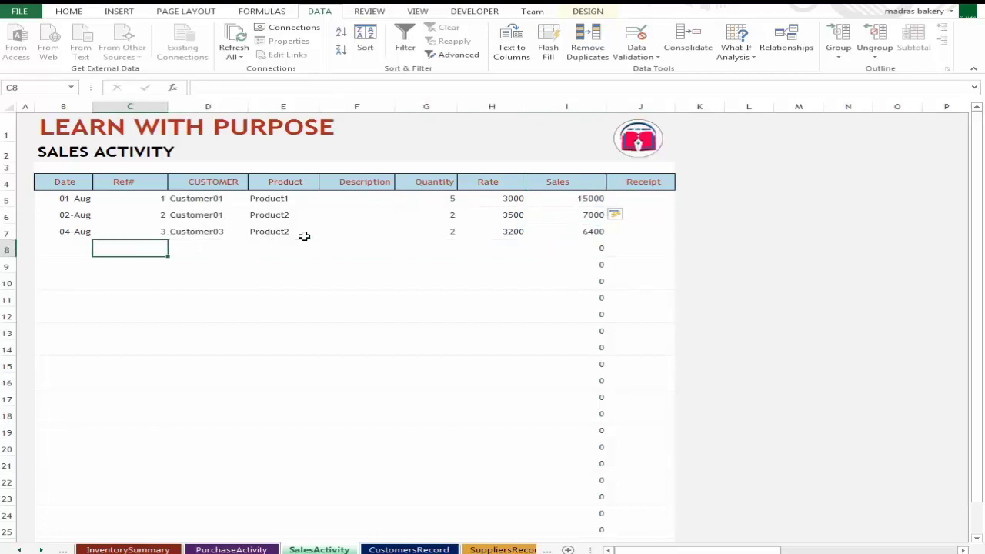
{"action": "key", "text": "Left"}
{"action": "type", "text": "5a"}
{"action": "key", "text": "Return"}
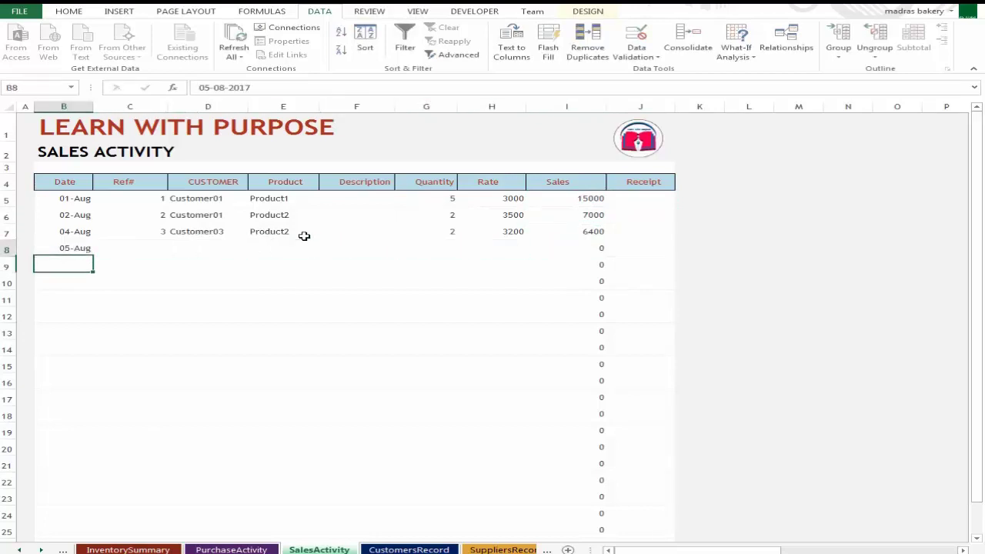
{"action": "key", "text": "Up"}
{"action": "key", "text": "Right"}
{"action": "key", "text": "Right"}
{"action": "key", "text": "ctrl+d"}
Give row 8 Ref# 1 and a Receipt of 5000.
{"action": "key", "text": "Left"}
{"action": "type", "text": "1"}
{"action": "key", "text": "Return"}
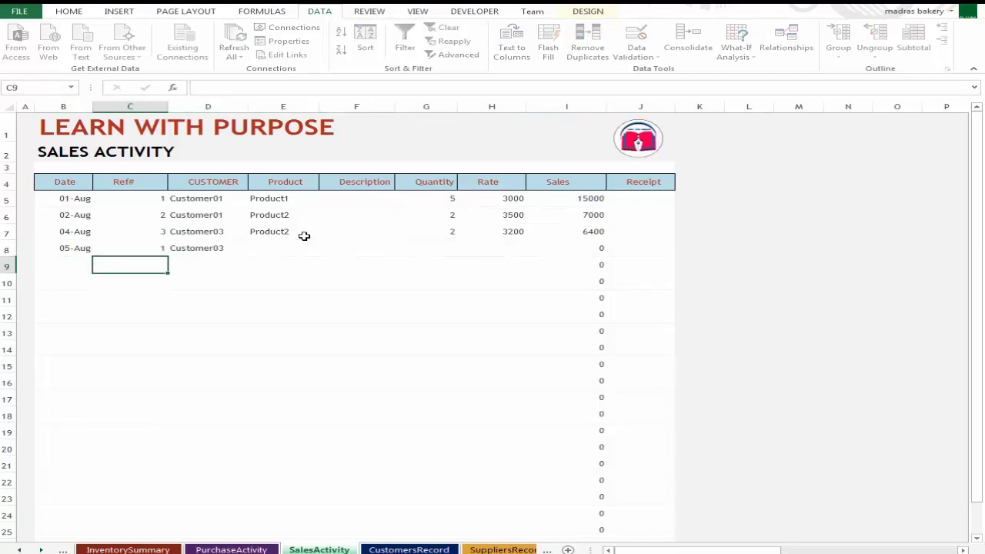
{"action": "key", "text": "Up"}
{"action": "key", "text": "Right"}
{"action": "key", "text": "Right"}
{"action": "key", "text": "Right"}
{"action": "key", "text": "Right"}
{"action": "key", "text": "Right"}
{"action": "key", "text": "Right"}
{"action": "key", "text": "Right"}
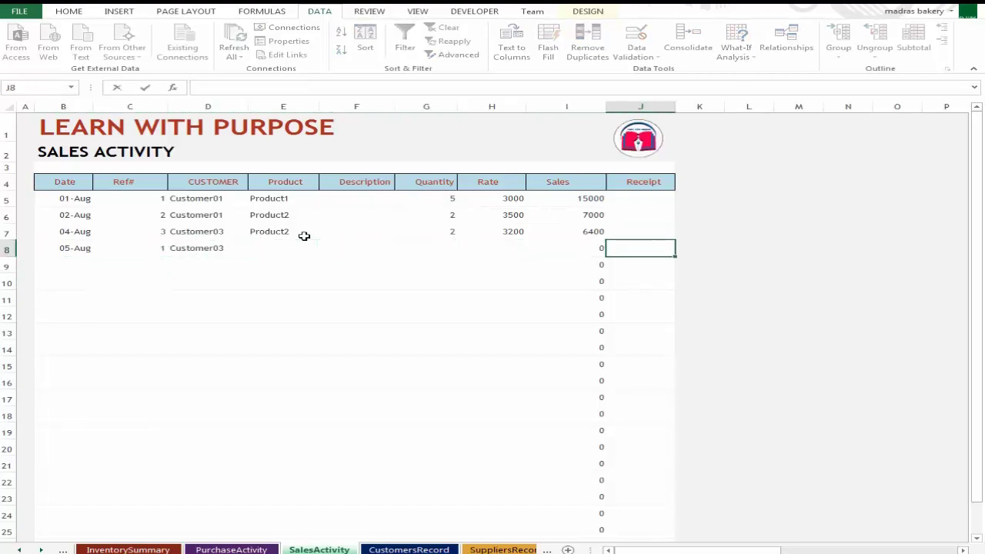
{"action": "type", "text": "5000"}
{"action": "key", "text": "Return"}
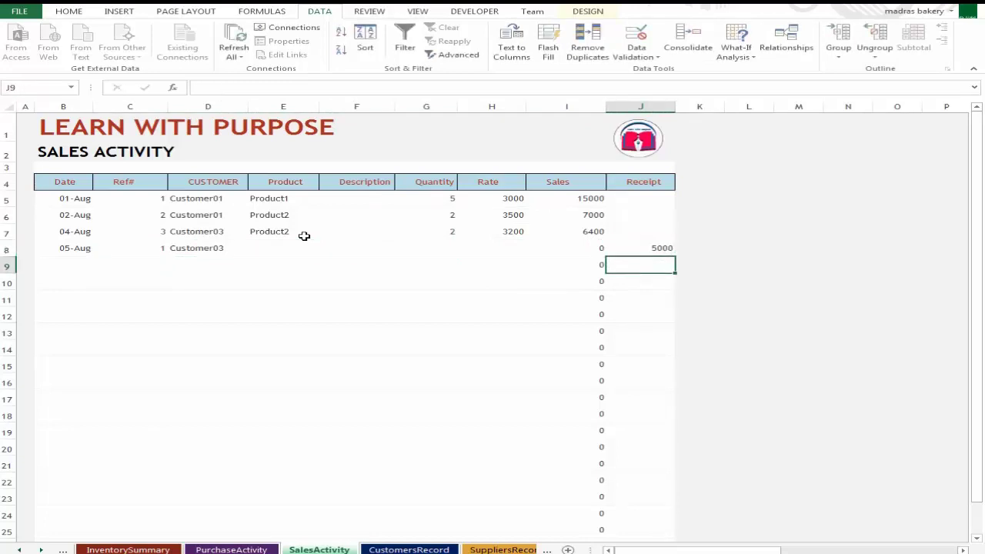
{"action": "key", "text": "Up"}
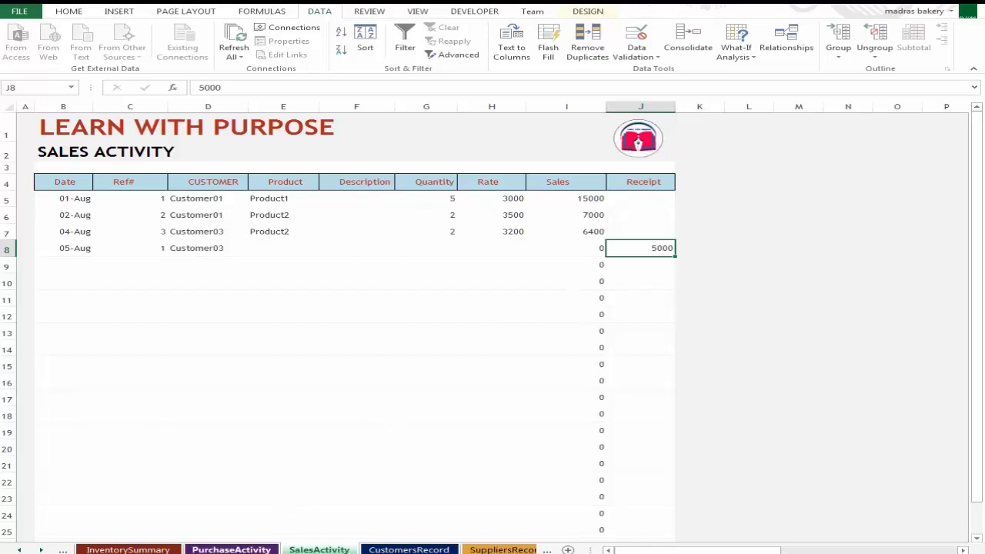
On CustomersRecord, enter opening balances 12,000, 15,000, 0 (×4), 2,000, 1,500 and 1,500.
{"action": "left_click", "coordinate": [231, 550]}
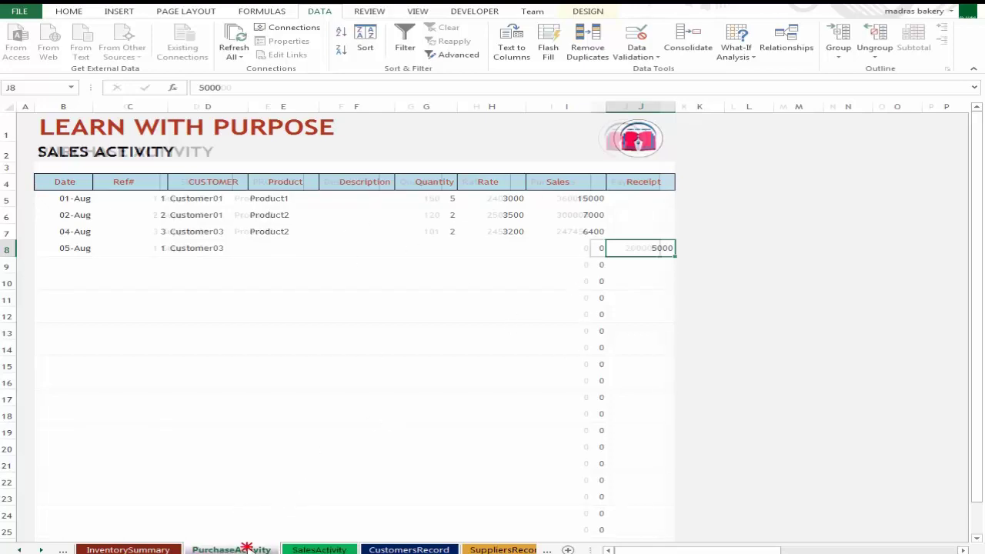
{"action": "left_click", "coordinate": [397, 550]}
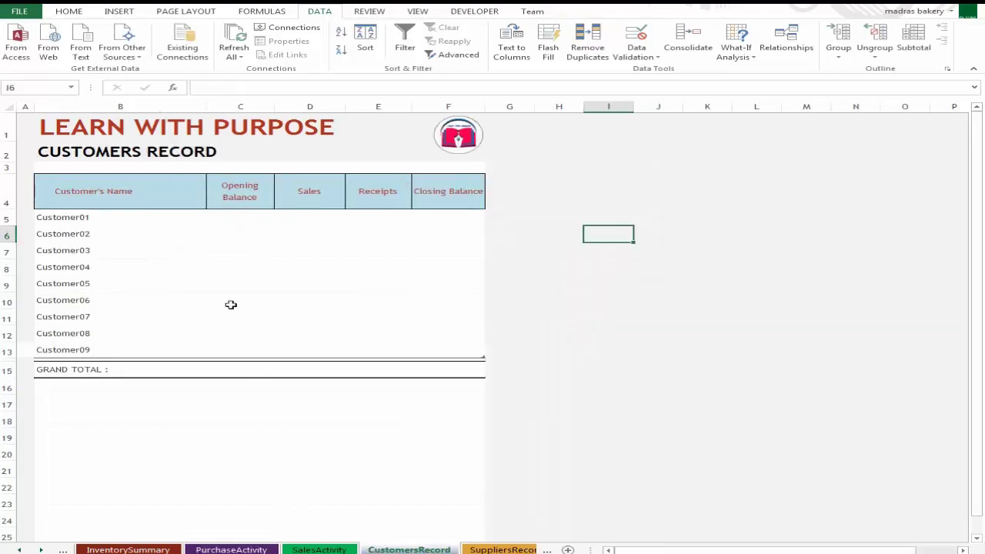
{"action": "left_click", "coordinate": [160, 235]}
{"action": "left_click", "coordinate": [160, 220]}
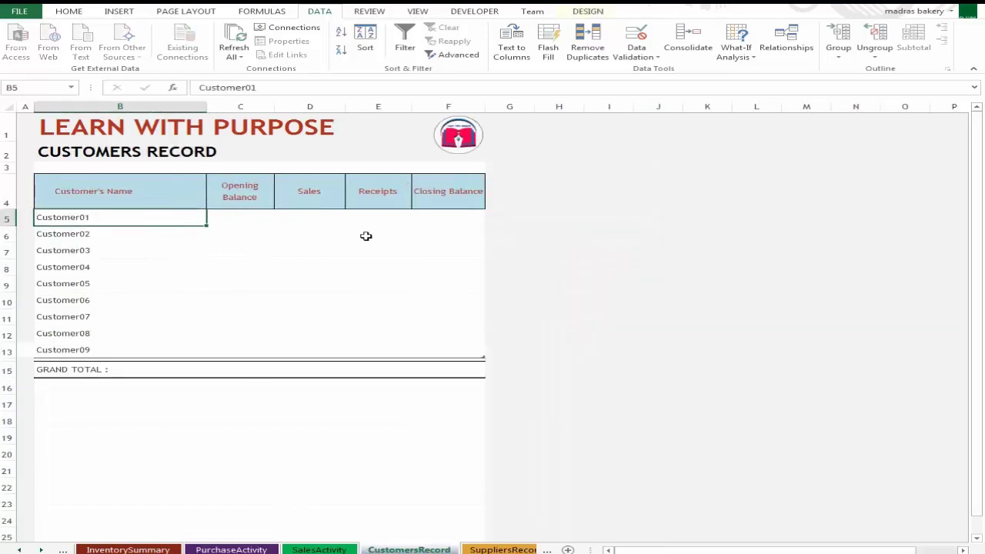
{"action": "key", "text": "Right"}
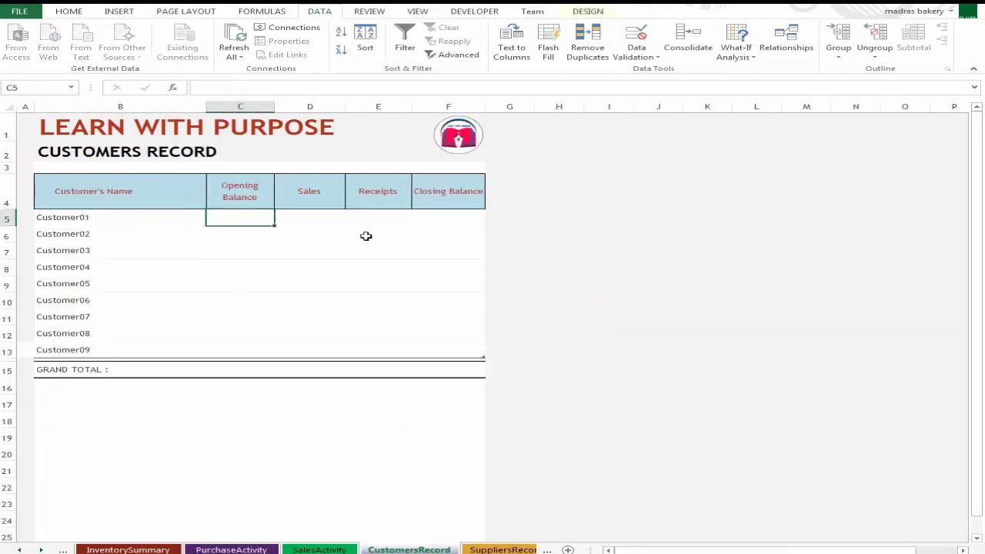
{"action": "type", "text": "12,000"}
{"action": "key", "text": "Return"}
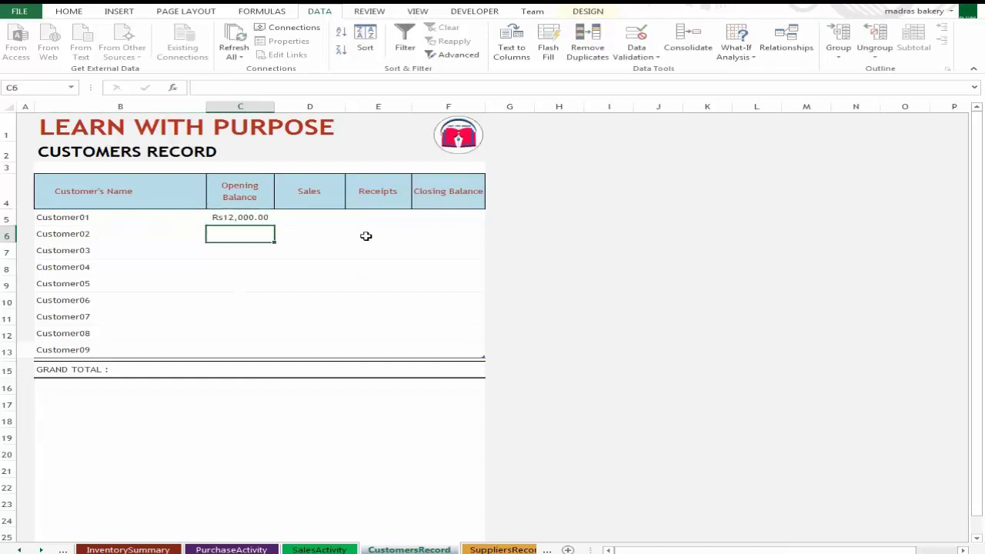
{"action": "type", "text": "15,000"}
{"action": "key", "text": "Return"}
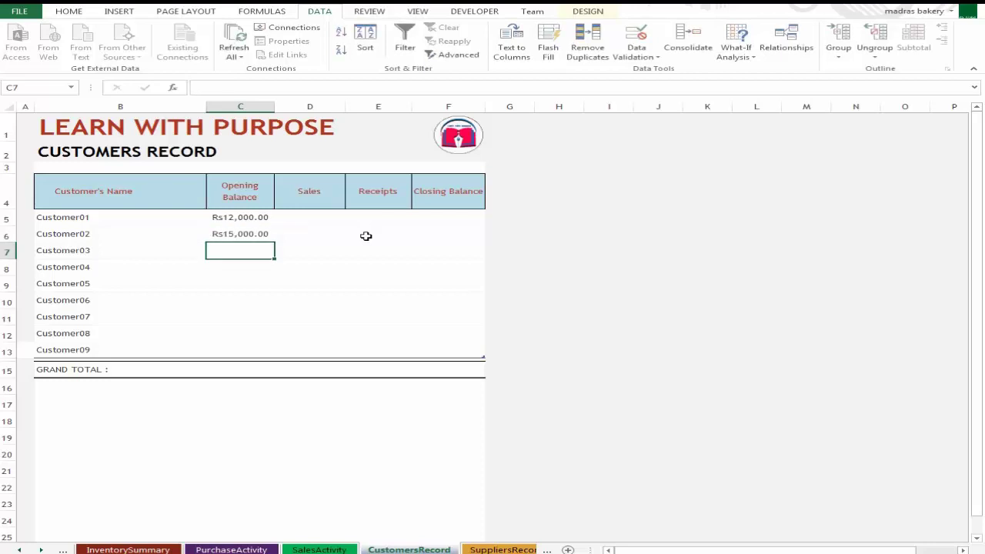
{"action": "type", "text": "0 0 0 0 "}
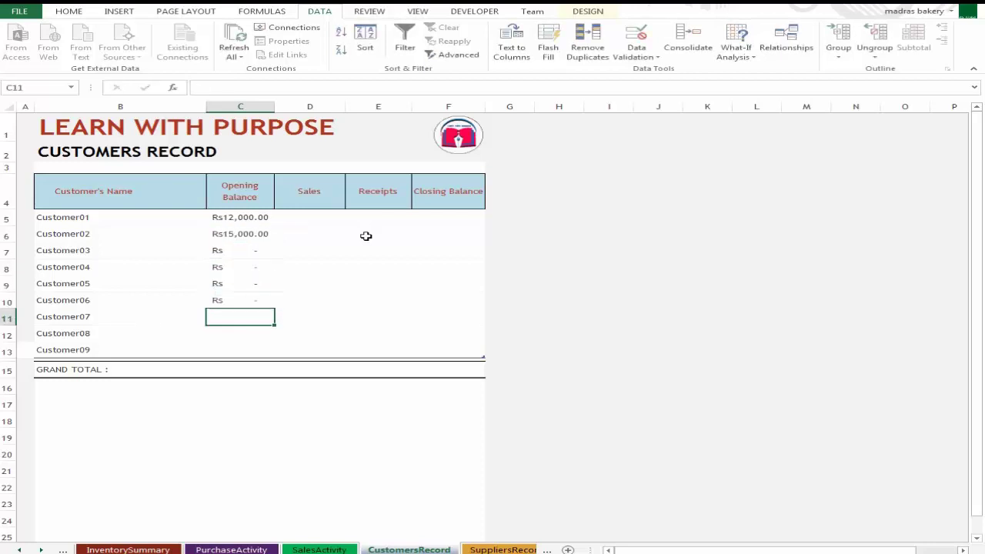
{"action": "type", "text": "2000"}
{"action": "key", "text": "Return"}
{"action": "type", "text": "1,500"}
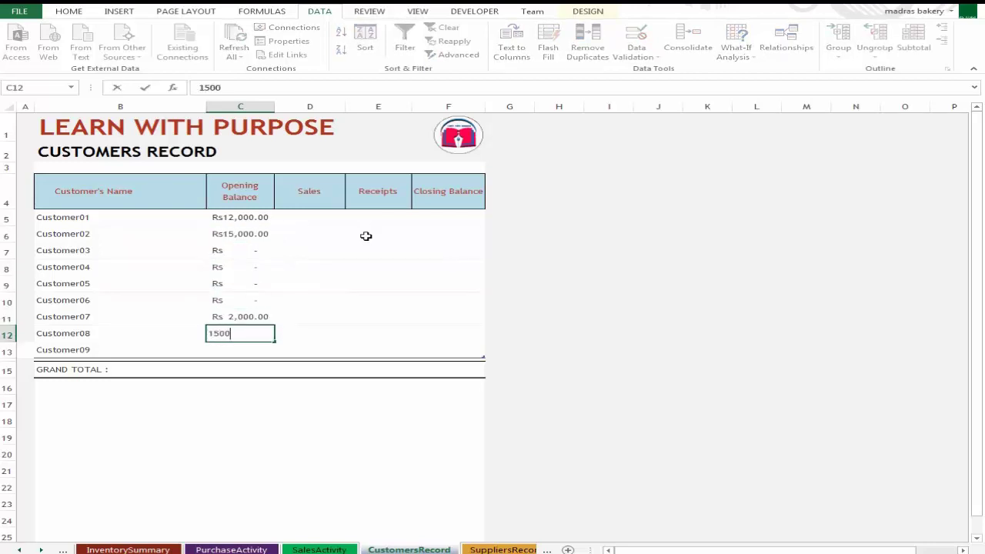
{"action": "key", "text": "Return"}
{"action": "type", "text": "1,500"}
{"action": "key", "text": "Return"}
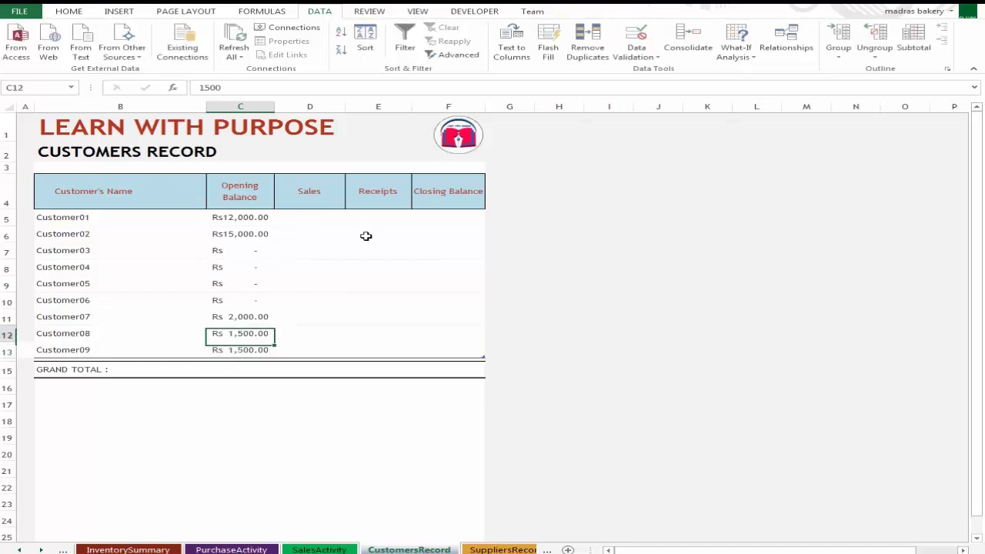
Enter =SUM(tblInventory6[Opening Balance]) in the Grand Total row under Opening Balance.
{"action": "key", "text": "Down"}
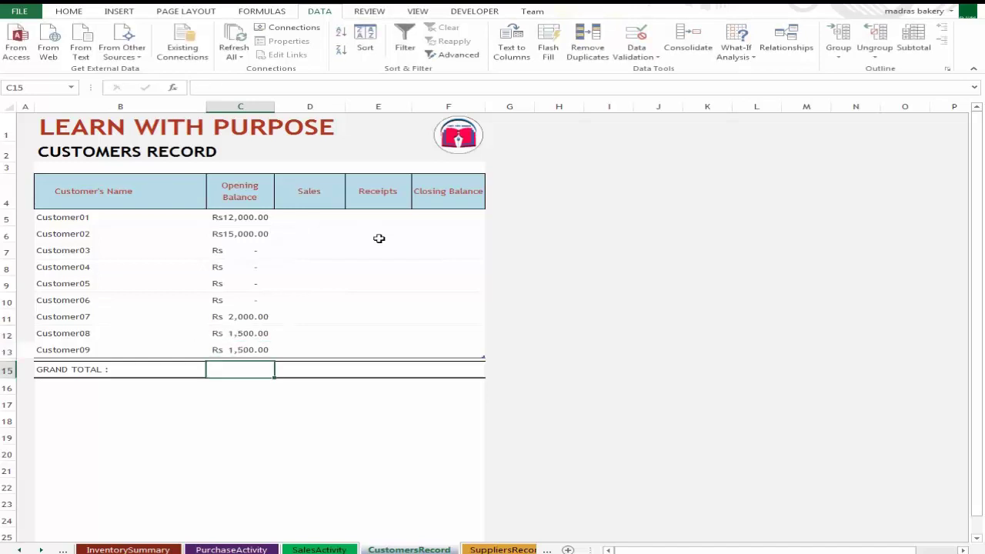
{"action": "type", "text": "="}
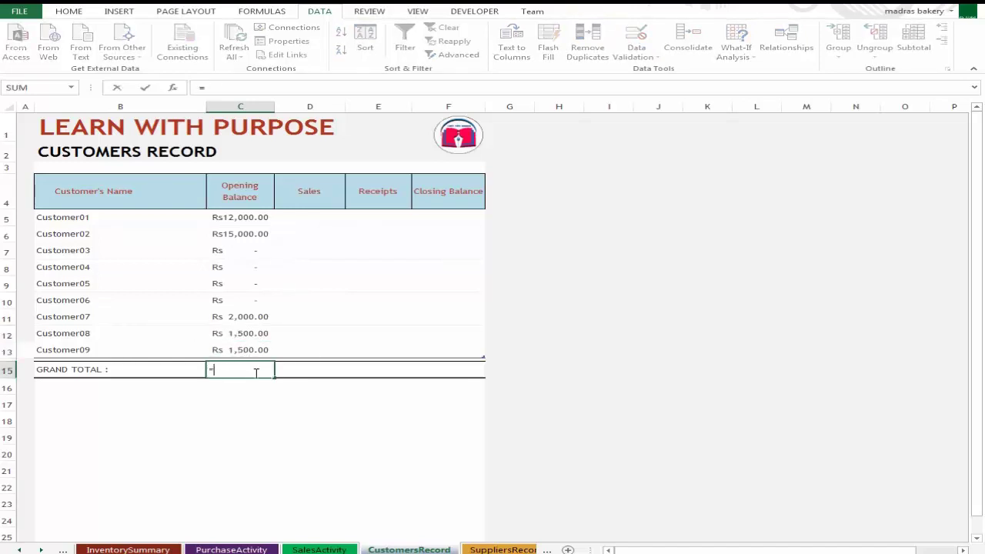
{"action": "type", "text": "SUM("}
{"action": "key", "text": "Up"}
{"action": "key", "text": "Up"}
{"action": "key", "text": "Up"}
{"action": "key", "text": "Down"}
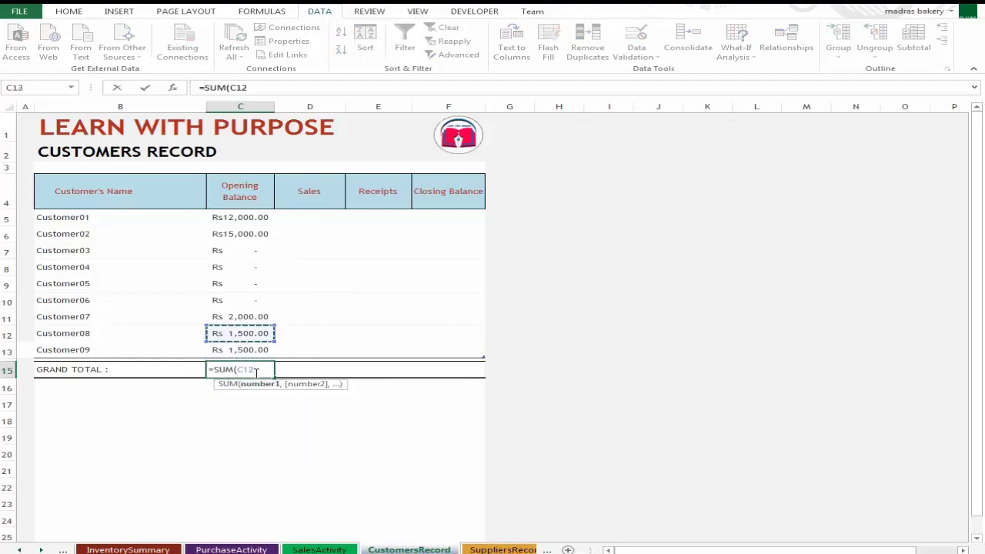
{"action": "key", "text": "shift+Up"}
{"action": "key", "text": "shift+Up"}
{"action": "key", "text": "shift+Up"}
{"action": "key", "text": "shift+Up"}
{"action": "key", "text": "shift+Up"}
{"action": "key", "text": "shift+Up"}
{"action": "key", "text": "shift+Up"}
{"action": "key", "text": "shift+Down"}
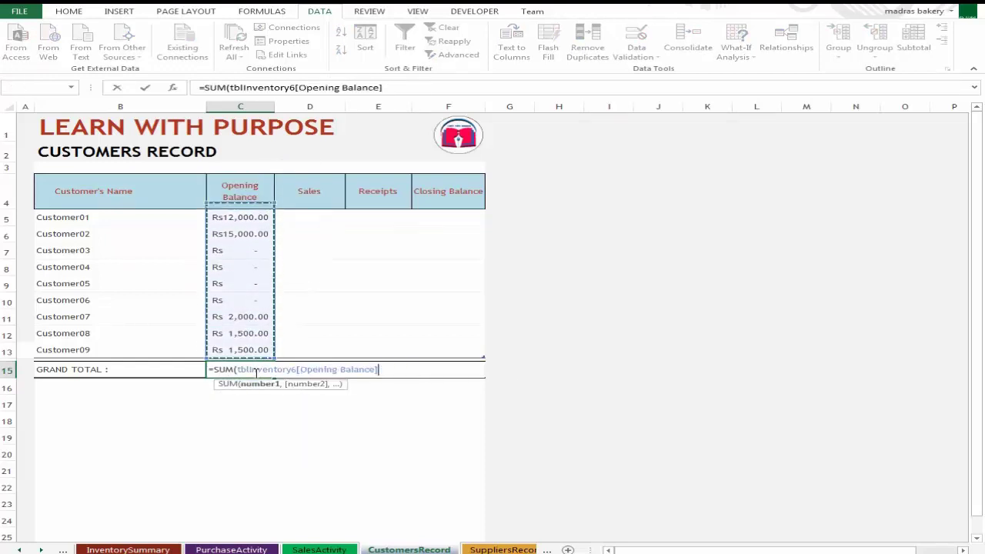
{"action": "key", "text": "shift+Down"}
{"action": "key", "text": "shift+Up"}
{"action": "key", "text": "ctrl+Return"}
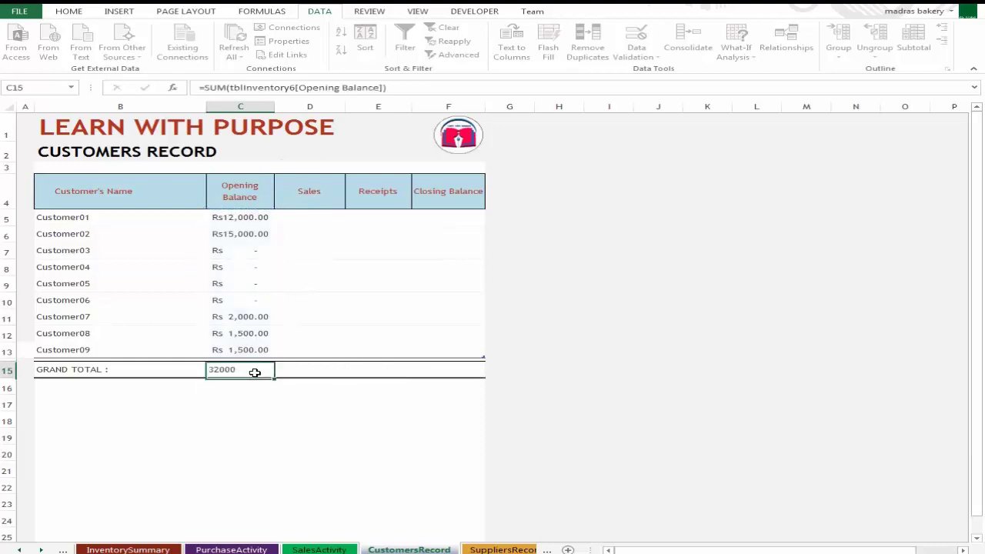
Copy the grand total formula across under Sales, Receipts and Closing Balance.
{"action": "key", "text": "shift+Right"}
{"action": "key", "text": "shift+Right"}
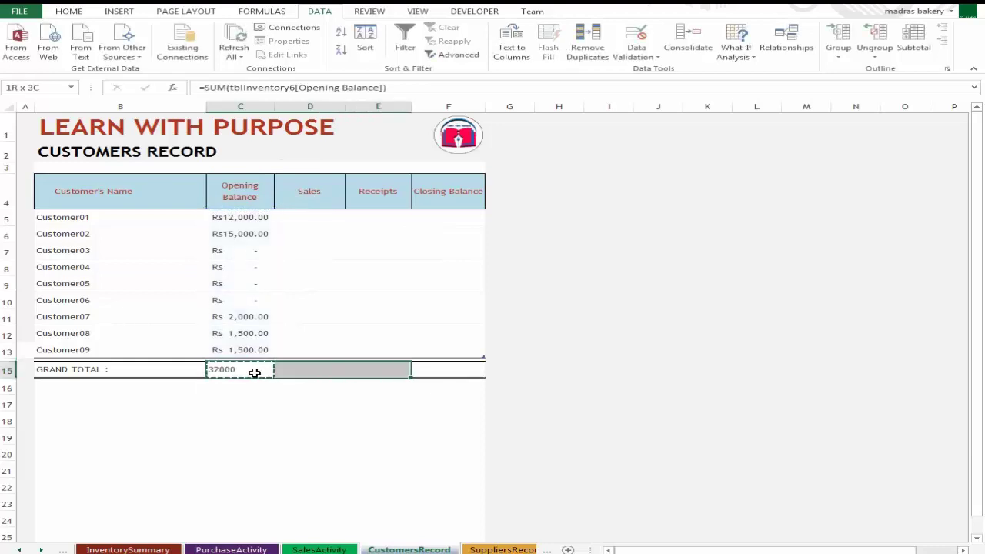
{"action": "key", "text": "shift+Right"}
{"action": "key", "text": "ctrl+v"}
{"action": "key", "text": "shift+Left"}
{"action": "key", "text": "shift+Left"}
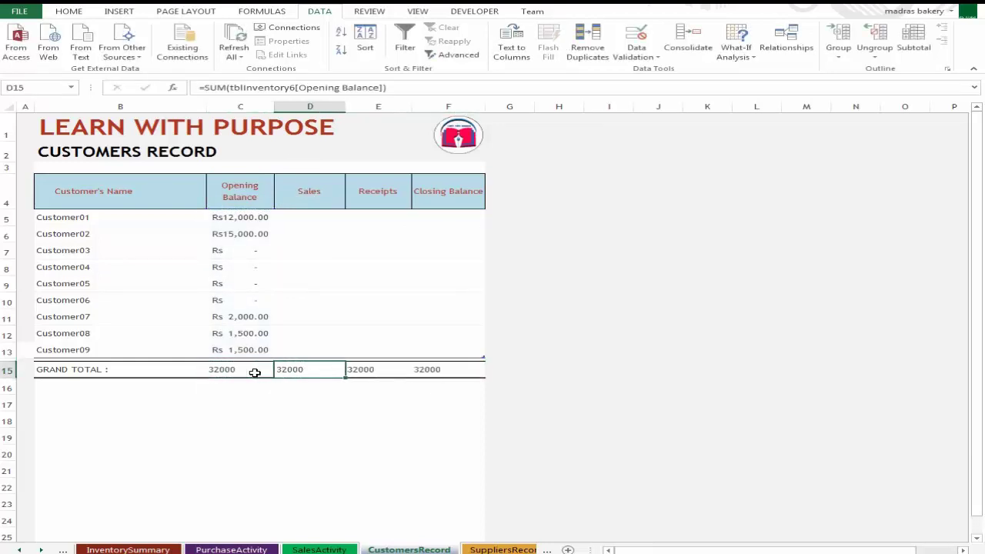
{"action": "key", "text": "shift+Left"}
{"action": "key", "text": "shift+Right"}
{"action": "key", "text": "Down"}
{"action": "key", "text": "Up"}
{"action": "key", "text": "shift+Right"}
{"action": "key", "text": "shift+Right"}
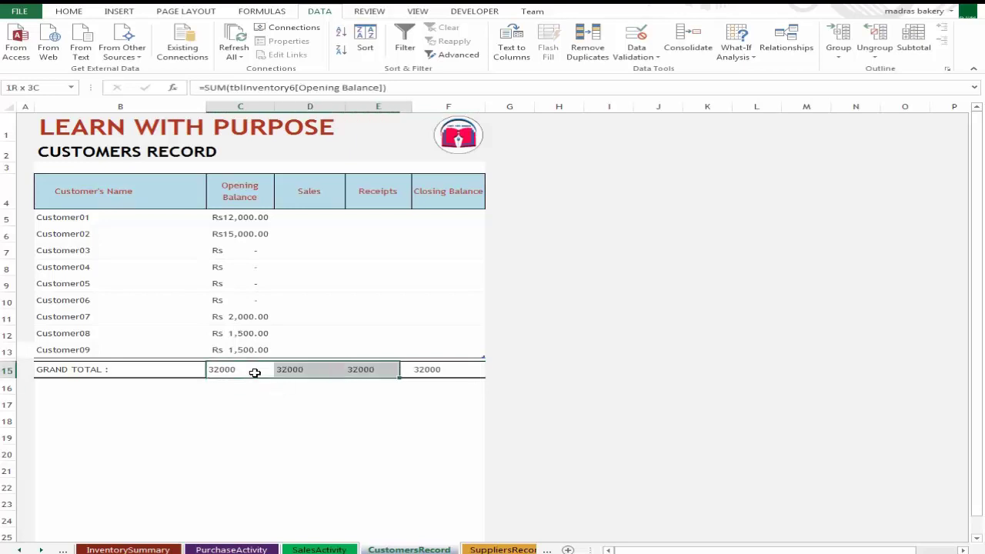
{"action": "key", "text": "shift+Right"}
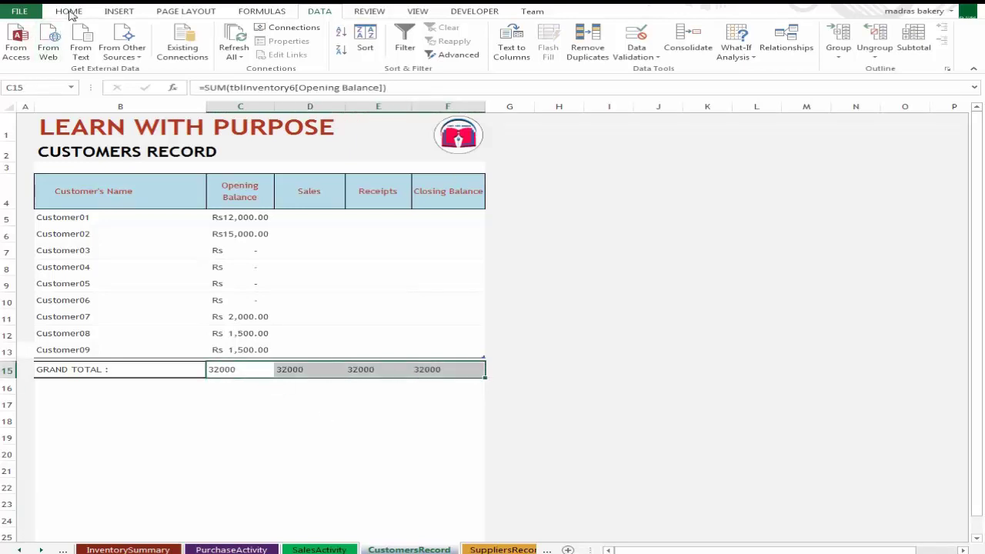
Apply Accounting format to the four grand totals and widen column E.
{"action": "left_click", "coordinate": [68, 11]}
{"action": "left_click", "coordinate": [461, 52]}
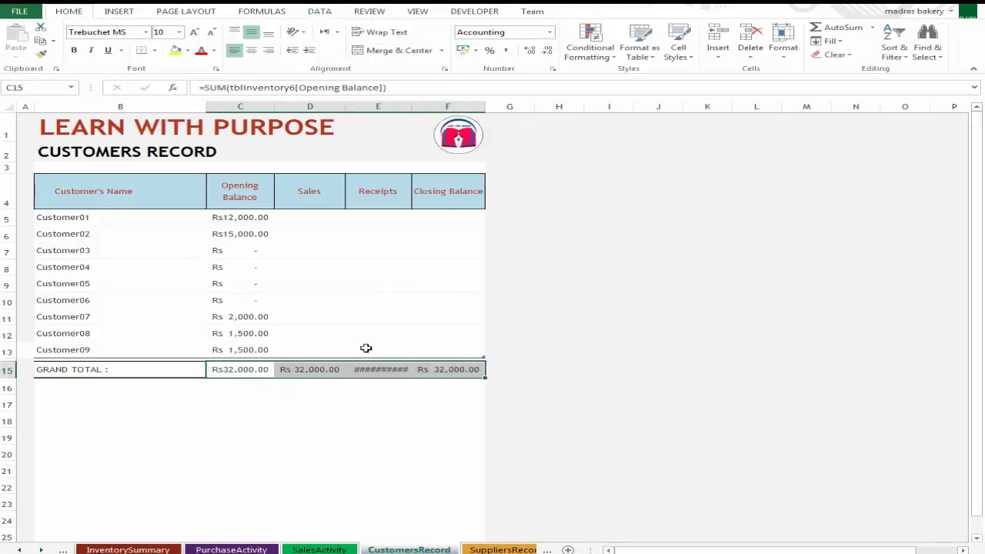
{"action": "left_click_drag", "start_coordinate": [412, 107], "coordinate": [415, 107]}
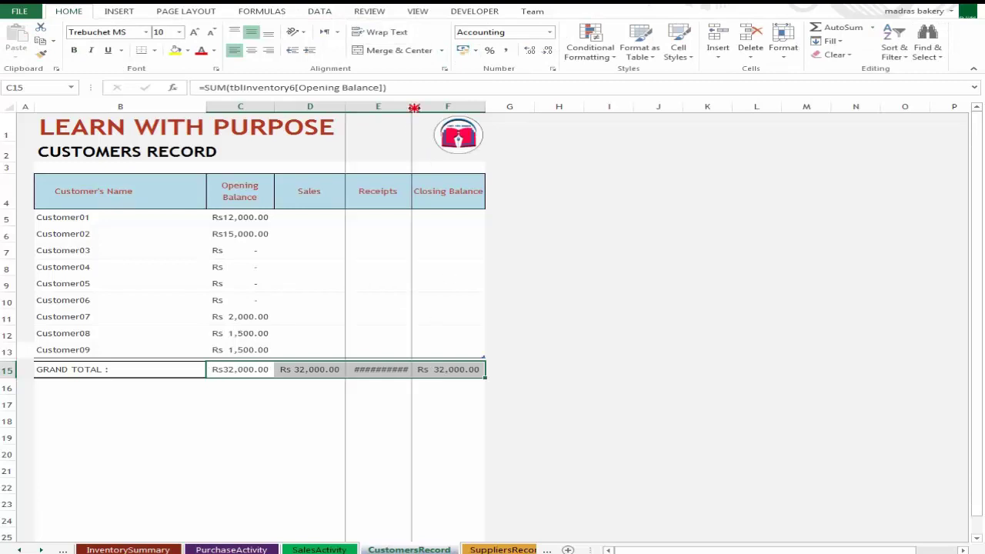
{"action": "left_click", "coordinate": [385, 299]}
{"action": "key", "text": "Left"}
{"action": "key", "text": "Up"}
{"action": "key", "text": "Up"}
{"action": "key", "text": "Up"}
{"action": "key", "text": "Up"}
{"action": "key", "text": "Up"}
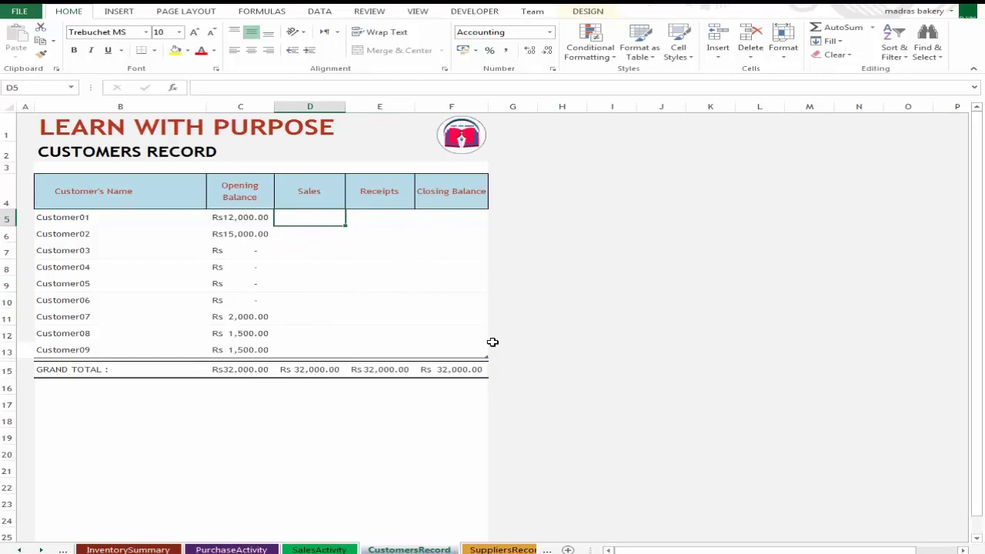
Start a SUMIF in D5 using SalesActivity!$D:$J as the lookup range.
{"action": "key", "text": "Up"}
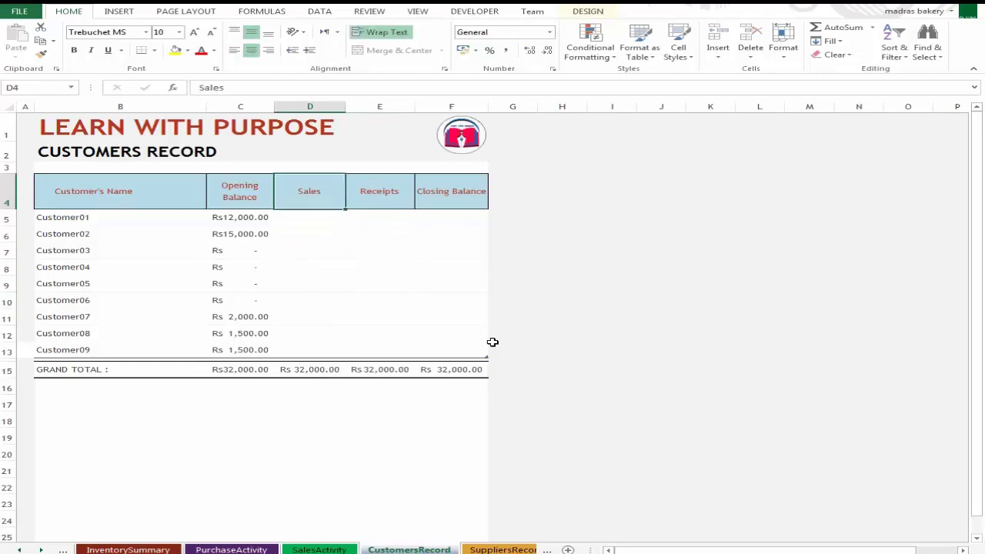
{"action": "key", "text": "Down"}
{"action": "key", "text": "Up"}
{"action": "key", "text": "Down"}
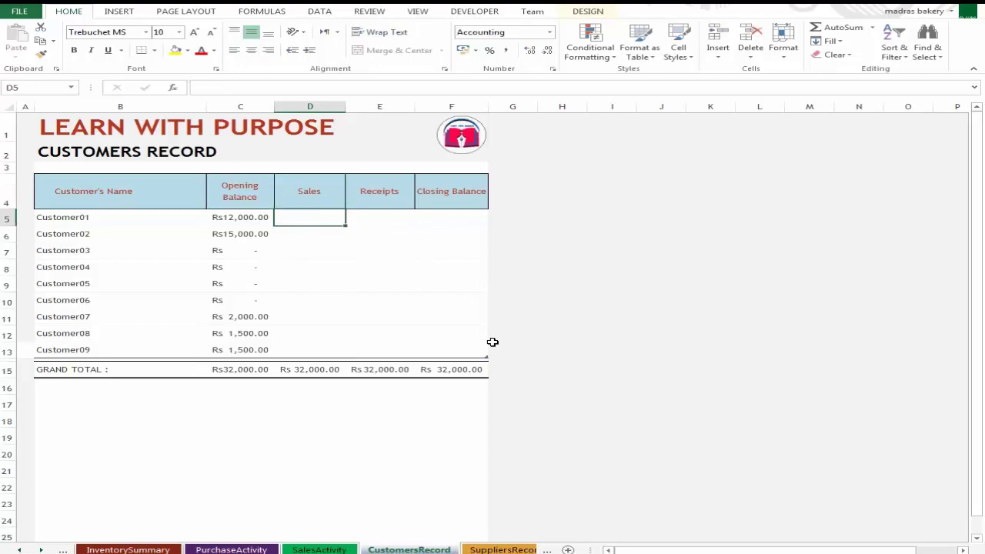
{"action": "key", "text": "Up"}
{"action": "key", "text": "Down"}
{"action": "type", "text": "="}
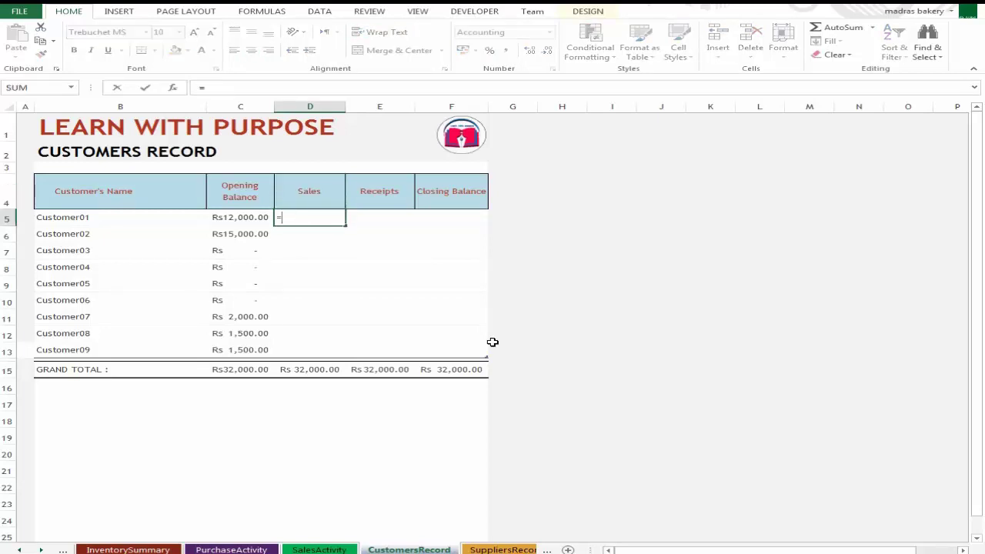
{"action": "type", "text": "sum"}
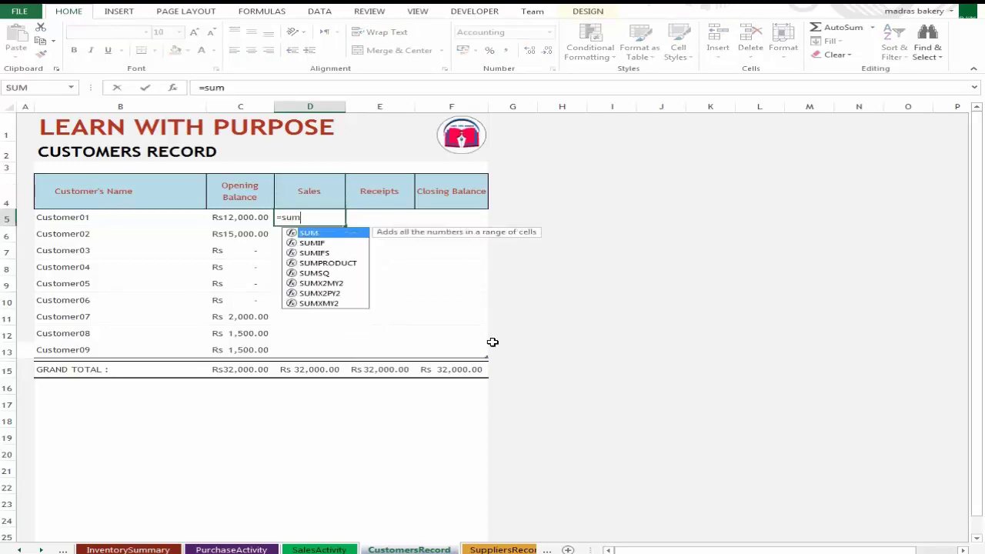
{"action": "type", "text": "if("}
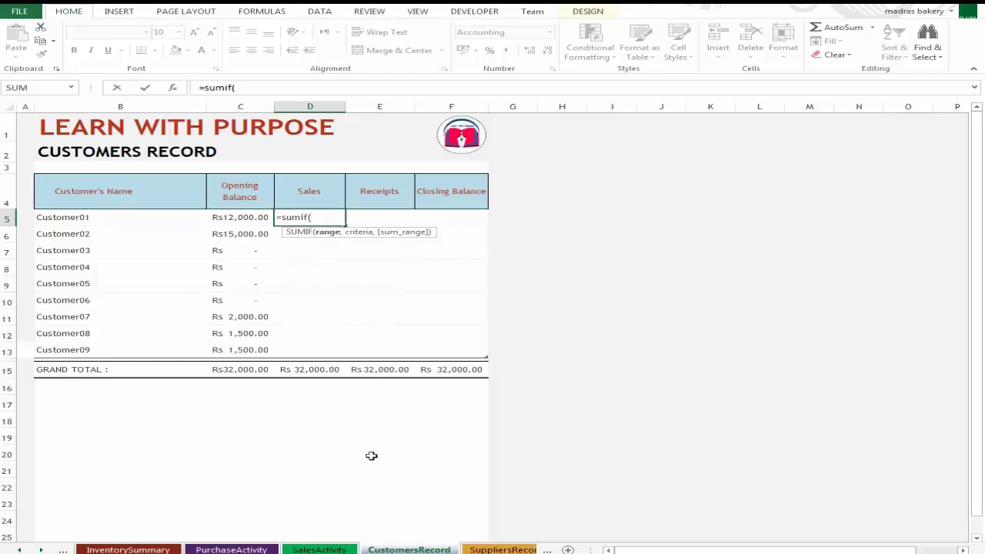
{"action": "left_click", "coordinate": [319, 550]}
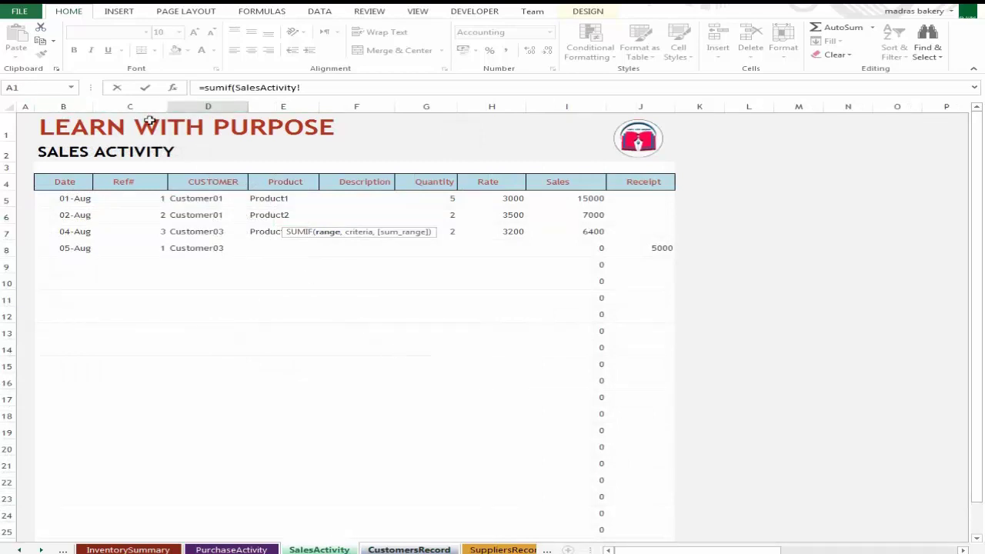
{"action": "mouse_move", "coordinate": [208, 107]}
{"action": "left_mouse_down"}
{"action": "mouse_move", "coordinate": [647, 108]}
{"action": "mouse_move", "coordinate": [650, 140]}
{"action": "left_mouse_up"}
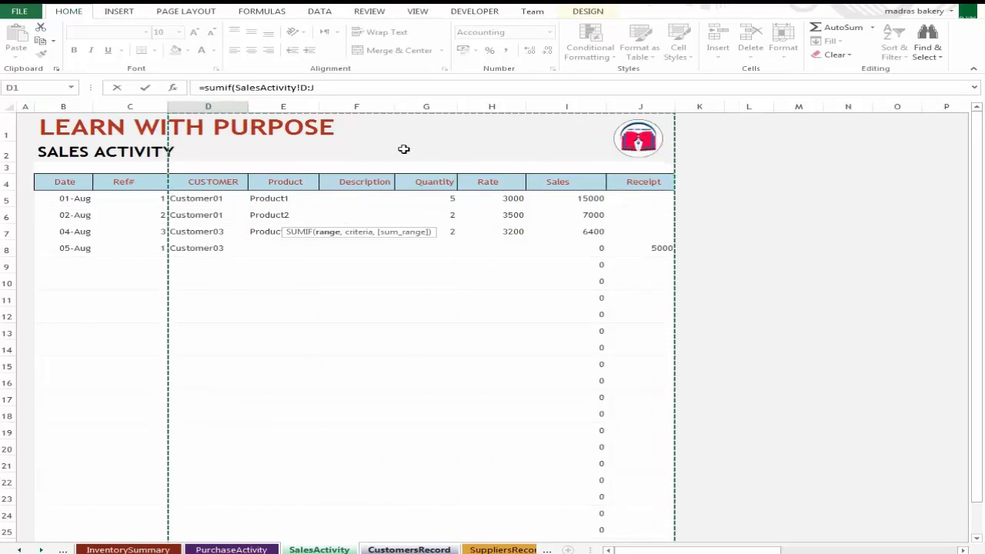
{"action": "key", "text": "F4"}
{"action": "type", "text": "$J,"}
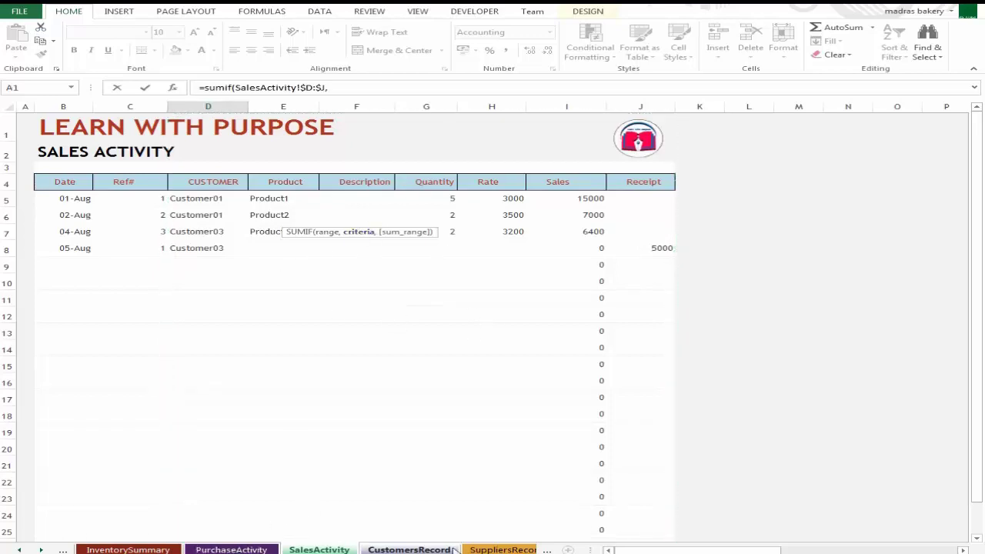
Finish the SUMIF with [@[Customer's Name]] as criterion and SalesActivity!$I:$I as sum range.
{"action": "left_click", "coordinate": [411, 549]}
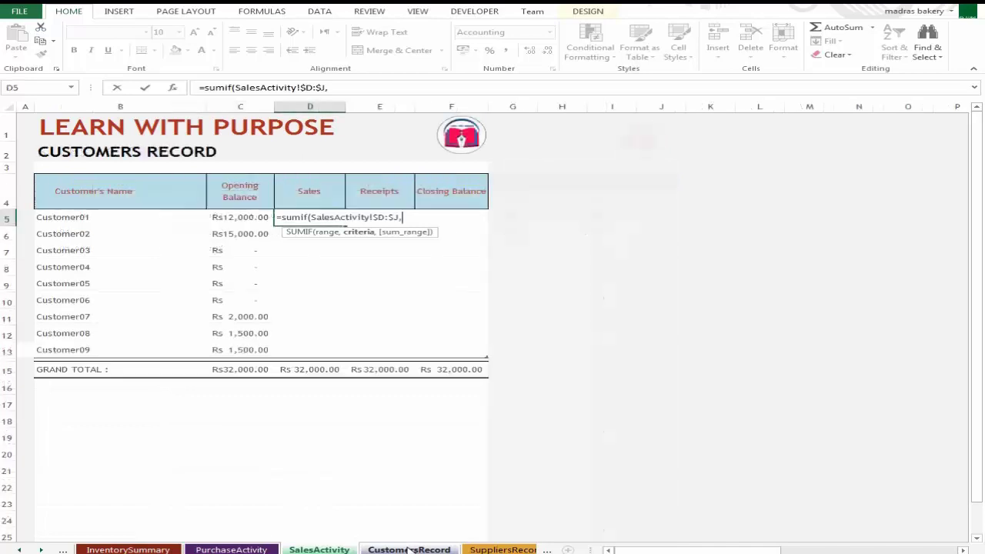
{"action": "left_click", "coordinate": [78, 219]}
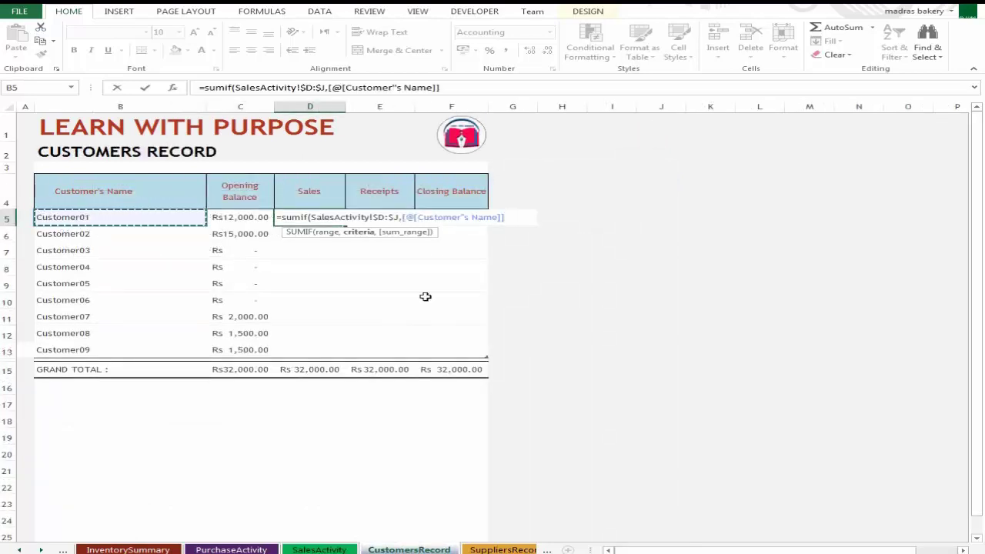
{"action": "type", "text": ","}
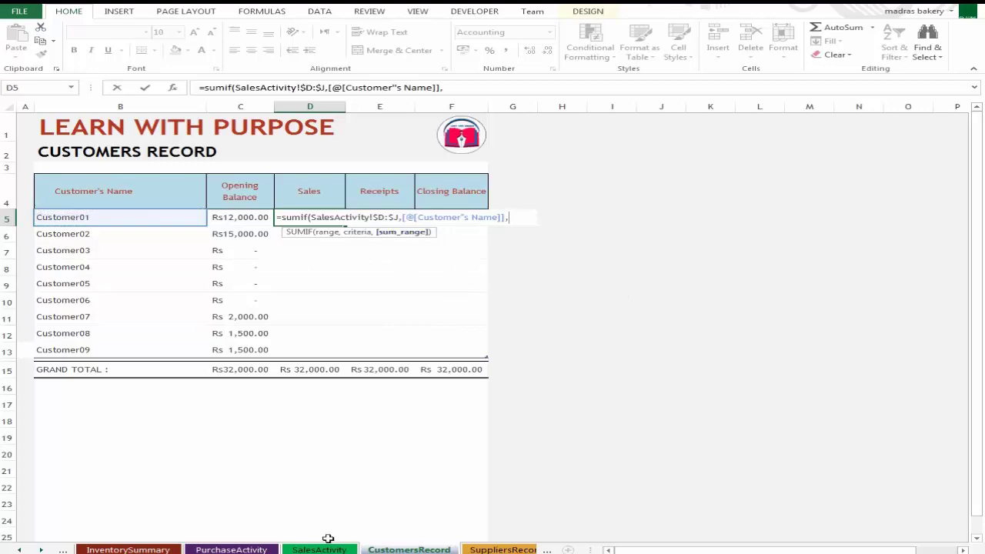
{"action": "left_click", "coordinate": [308, 550]}
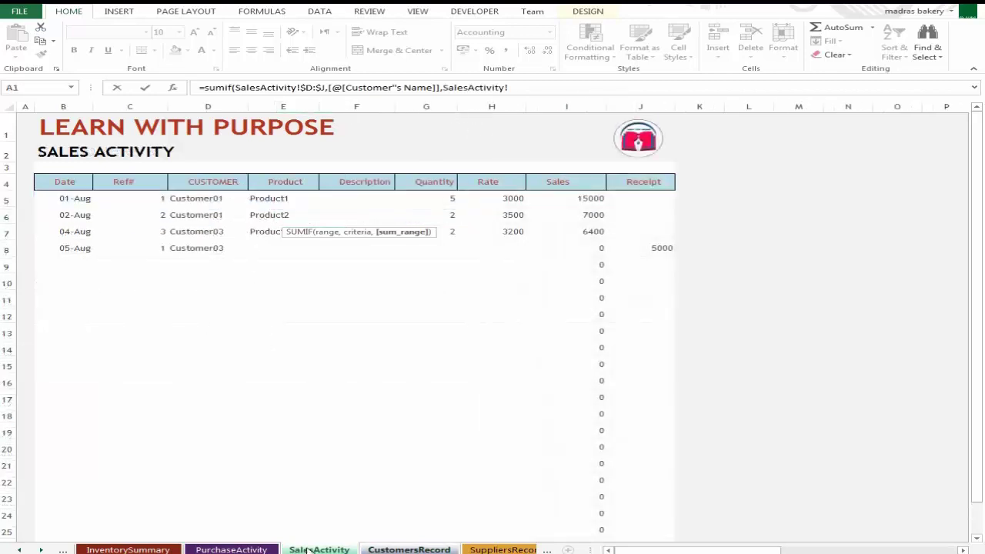
{"action": "left_click", "coordinate": [566, 108]}
{"action": "key", "text": "F4"}
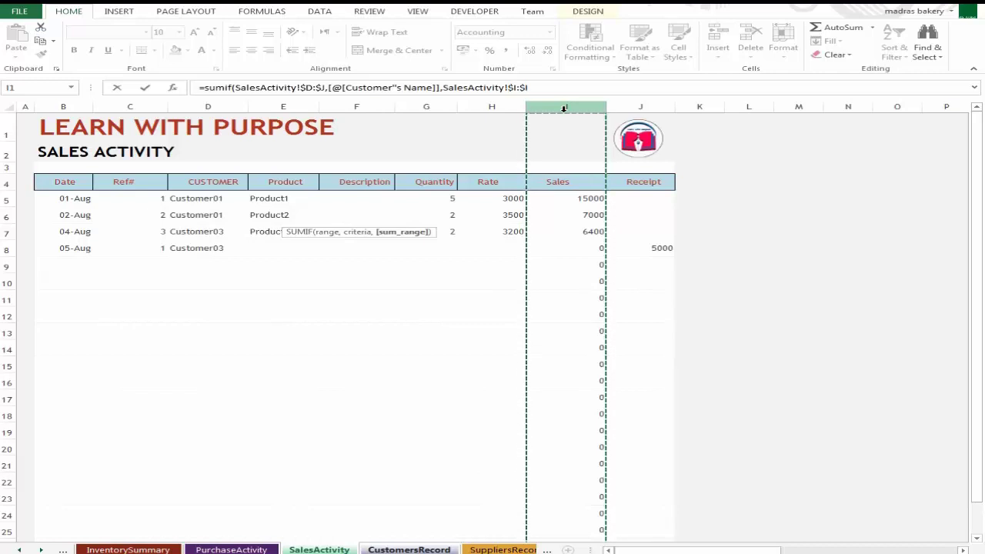
{"action": "key", "text": "Return"}
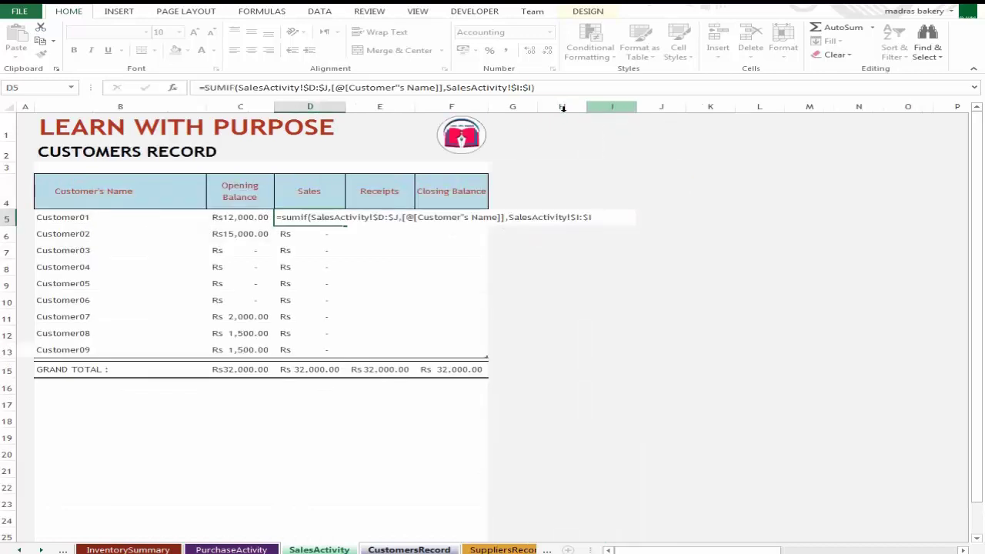
{"action": "key", "text": "Up"}
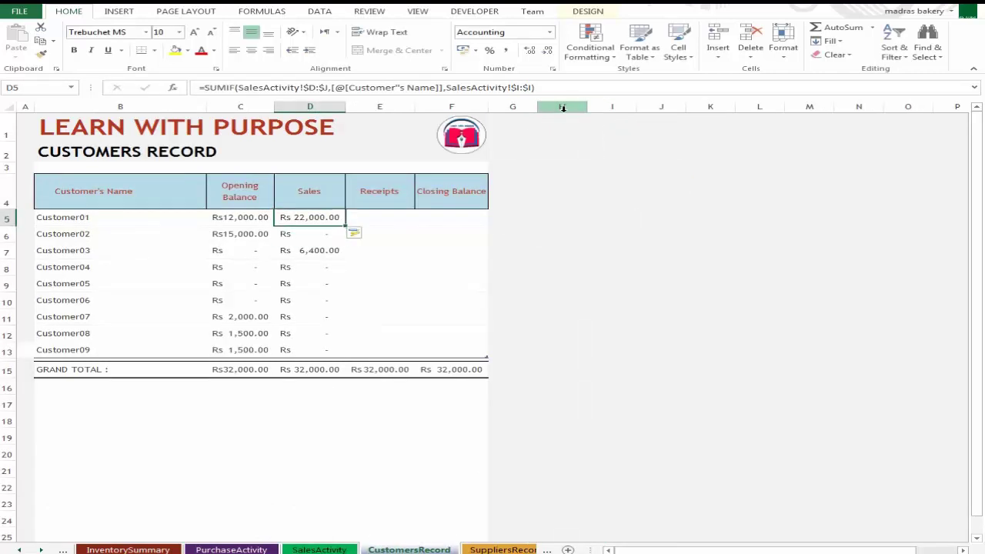
{"action": "key", "text": "shift+Down"}
{"action": "key", "text": "shift+Down"}
{"action": "key", "text": "shift+Down"}
Check the Sales results: Rs 22,000.00 for Customer01 and Rs 6,400.00 for Customer03.
{"action": "key", "text": "shift+Up"}
{"action": "key", "text": "Down"}
{"action": "key", "text": "Up"}
{"action": "key", "text": "Left"}
{"action": "key", "text": "Right"}
{"action": "key", "text": "Down"}
{"action": "key", "text": "Down"}
{"action": "key", "text": "Down"}
{"action": "key", "text": "Up"}
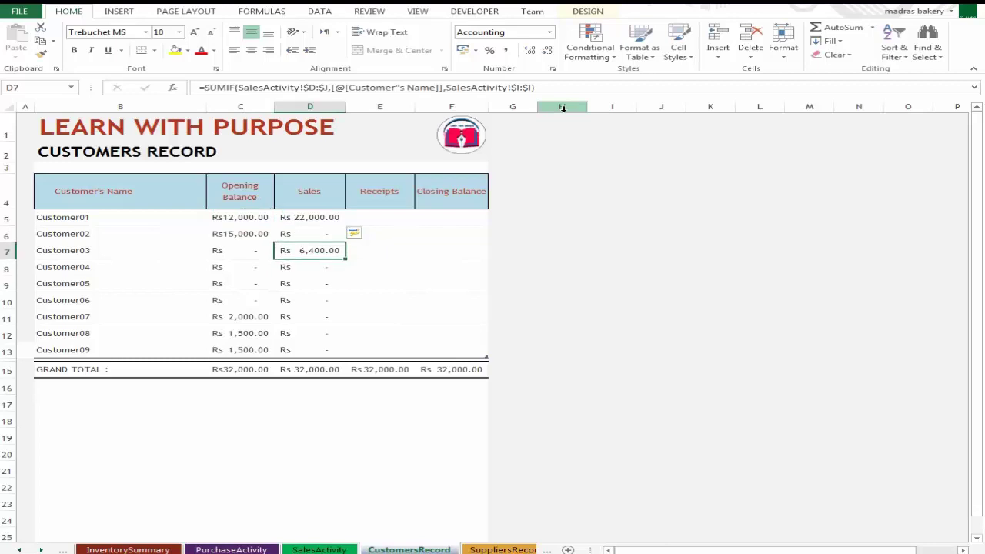
{"action": "key", "text": "Up"}
{"action": "key", "text": "Down"}
{"action": "key", "text": "Up"}
{"action": "key", "text": "Up"}
{"action": "key", "text": "Right"}
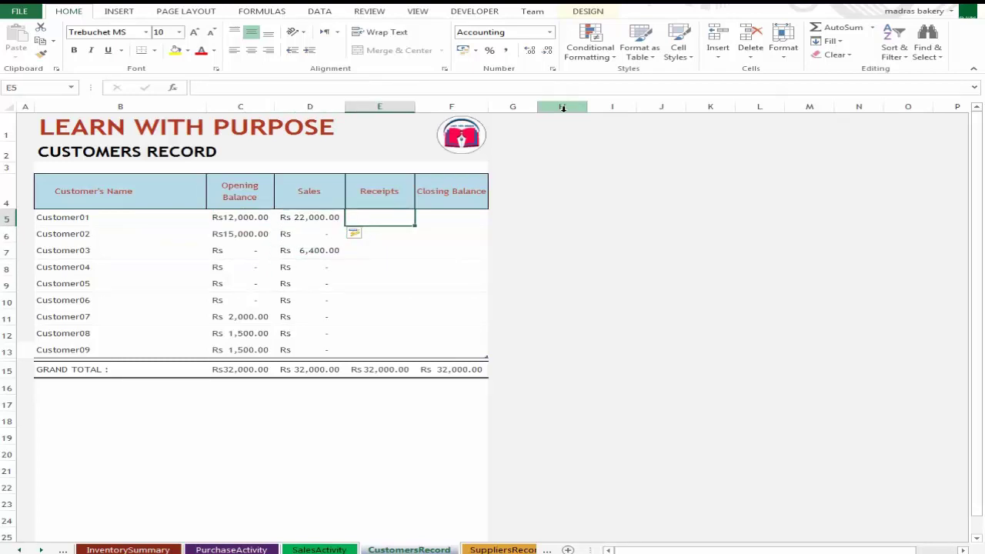
{"action": "key", "text": "Left"}
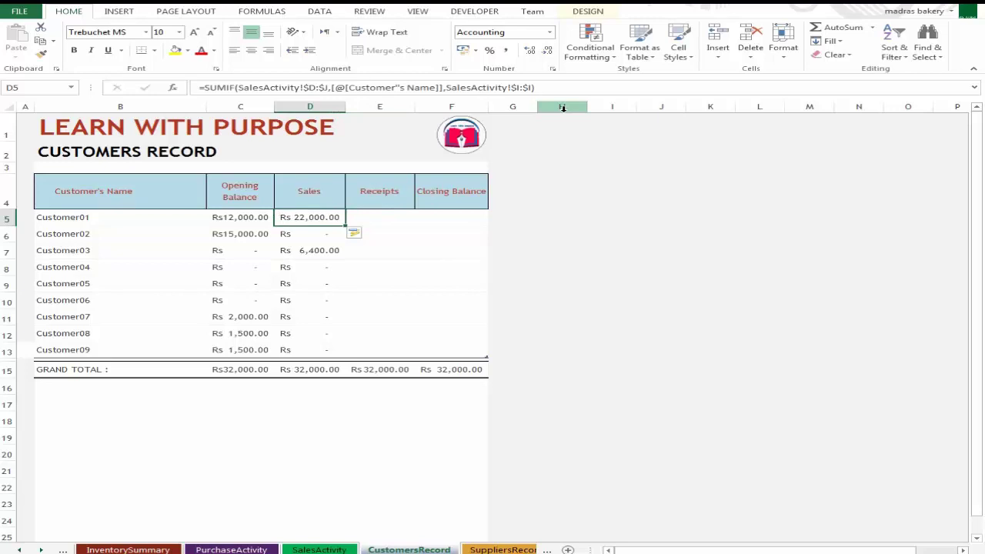
{"action": "key", "text": "Down"}
{"action": "key", "text": "Up"}
{"action": "key", "text": "Up"}
{"action": "key", "text": "Down"}
{"action": "key", "text": "Down"}
{"action": "key", "text": "Up"}
{"action": "key", "text": "Right"}
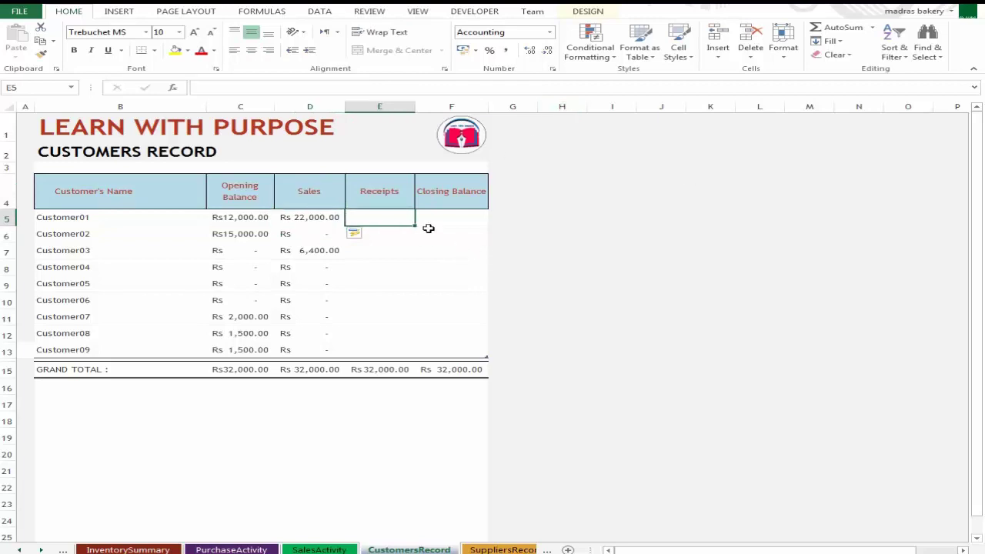
{"action": "left_click", "coordinate": [429, 222]}
{"action": "left_click", "coordinate": [386, 217]}
{"action": "key", "text": "Down"}
{"action": "key", "text": "Down"}
{"action": "key", "text": "Down"}
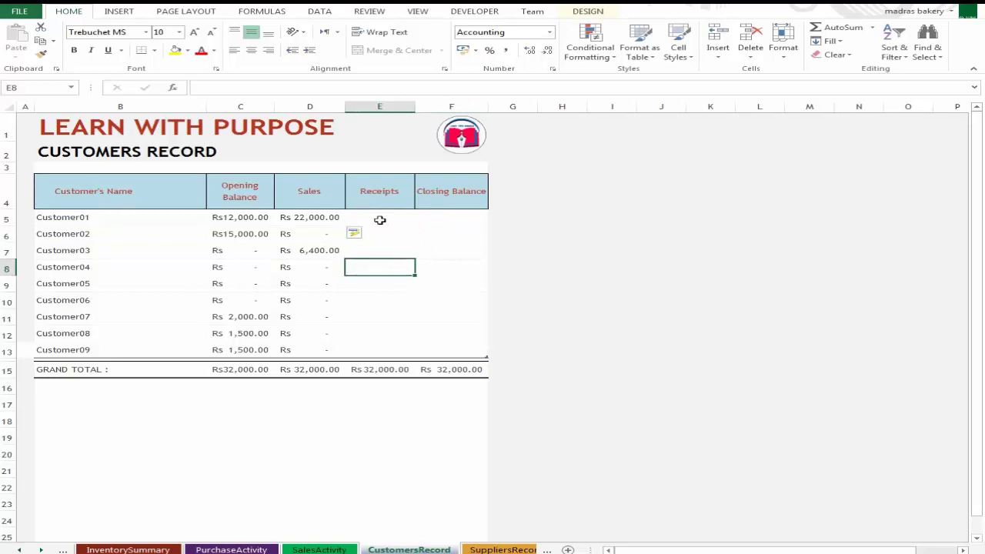
{"action": "left_click", "coordinate": [378, 220]}
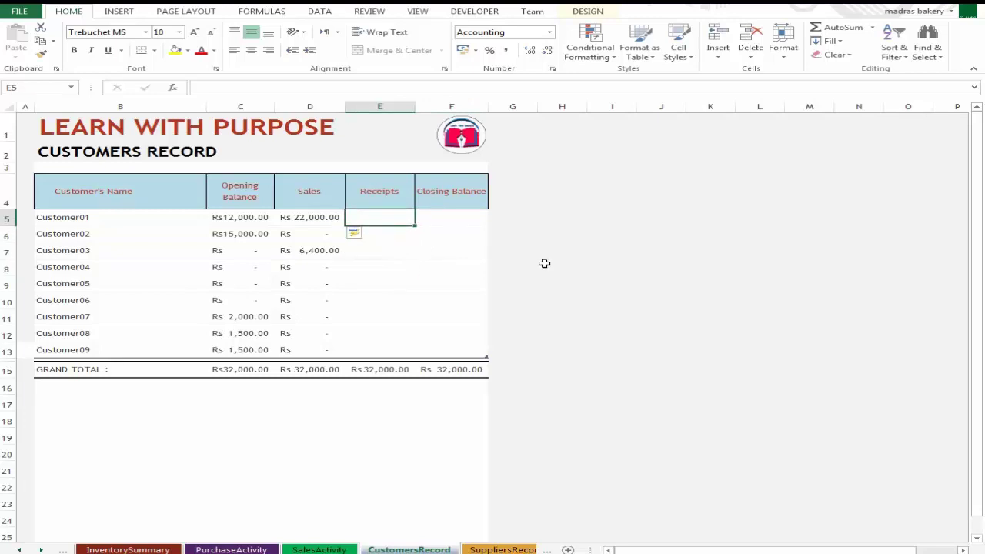
Copy D5's SUMIF formula text into the Receipts cell E5.
{"action": "key", "text": "Up"}
{"action": "key", "text": "Down"}
{"action": "key", "text": "Up"}
{"action": "key", "text": "Down"}
{"action": "key", "text": "Left"}
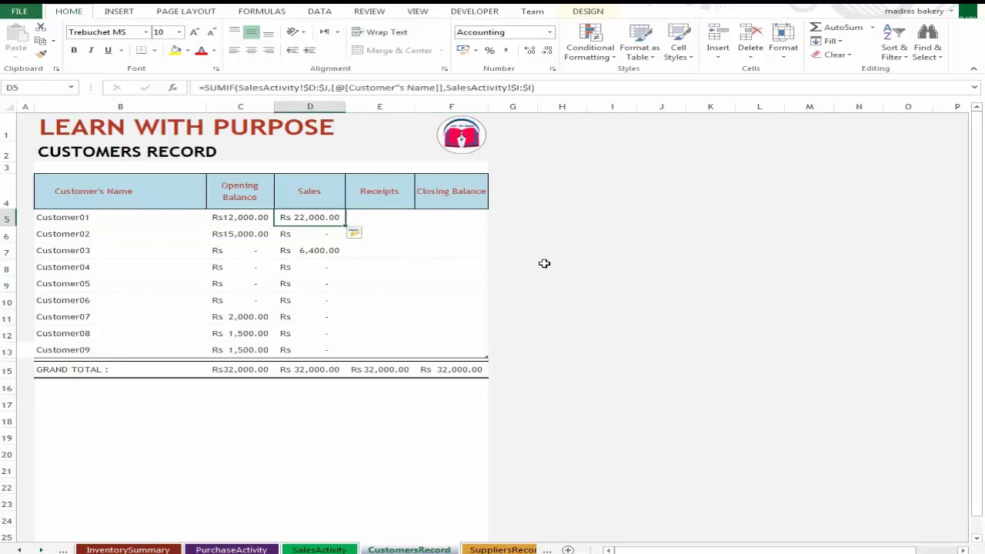
{"action": "key", "text": "F2"}
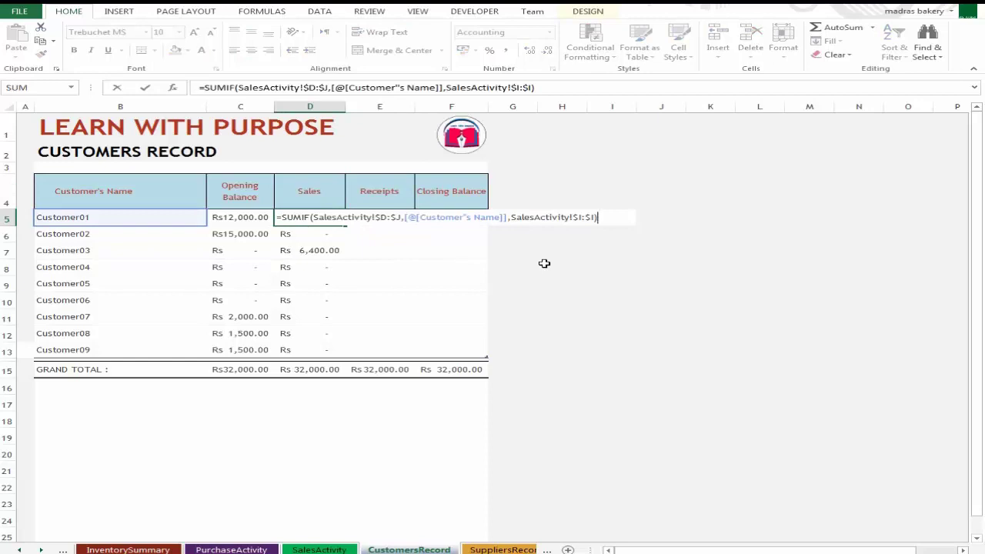
{"action": "key", "text": "End"}
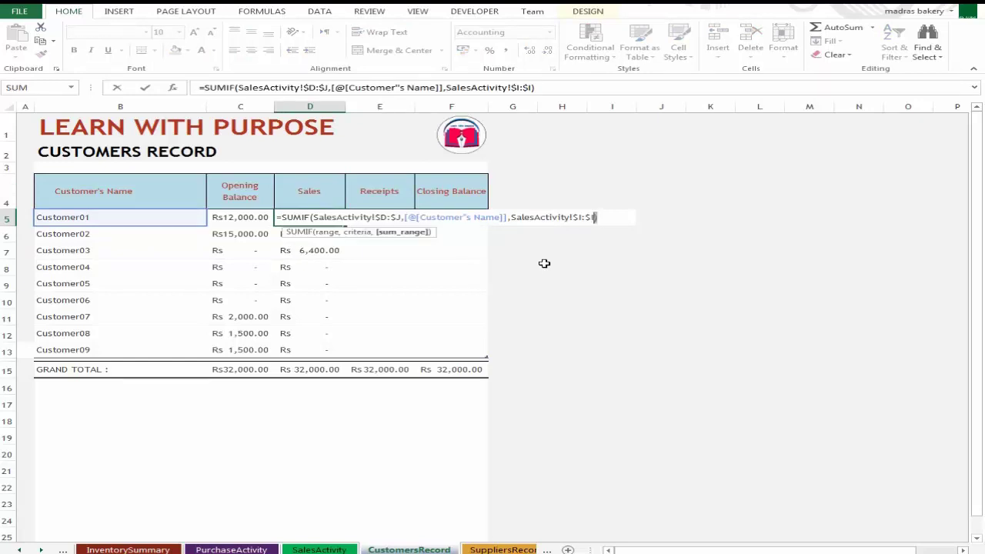
{"action": "key", "text": "shift+Left"}
{"action": "key", "text": "shift+Left"}
{"action": "key", "text": "shift+Left"}
{"action": "key", "text": "shift+Left"}
{"action": "key", "text": "shift+Left"}
{"action": "key", "text": "shift+Left"}
{"action": "key", "text": "shift+Left"}
{"action": "key", "text": "shift+Left"}
{"action": "key", "text": "shift+Left"}
{"action": "key", "text": "shift+Left"}
{"action": "key", "text": "shift+Left"}
{"action": "key", "text": "shift+Left"}
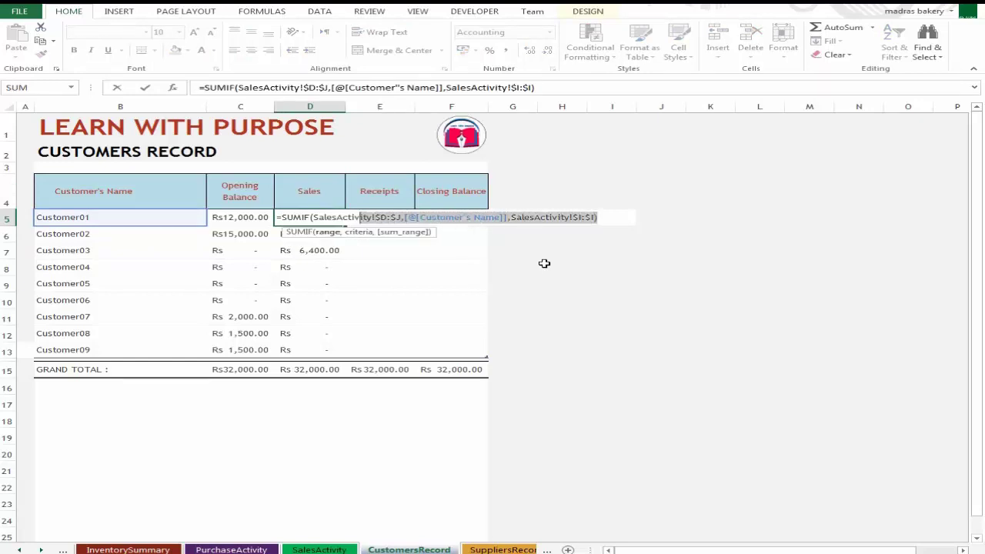
{"action": "key", "text": "shift+Left"}
{"action": "key", "text": "shift+Left"}
{"action": "key", "text": "shift+Left"}
{"action": "key", "text": "shift+Left"}
{"action": "key", "text": "shift+Left"}
{"action": "key", "text": "ctrl+c"}
{"action": "key", "text": "Return"}
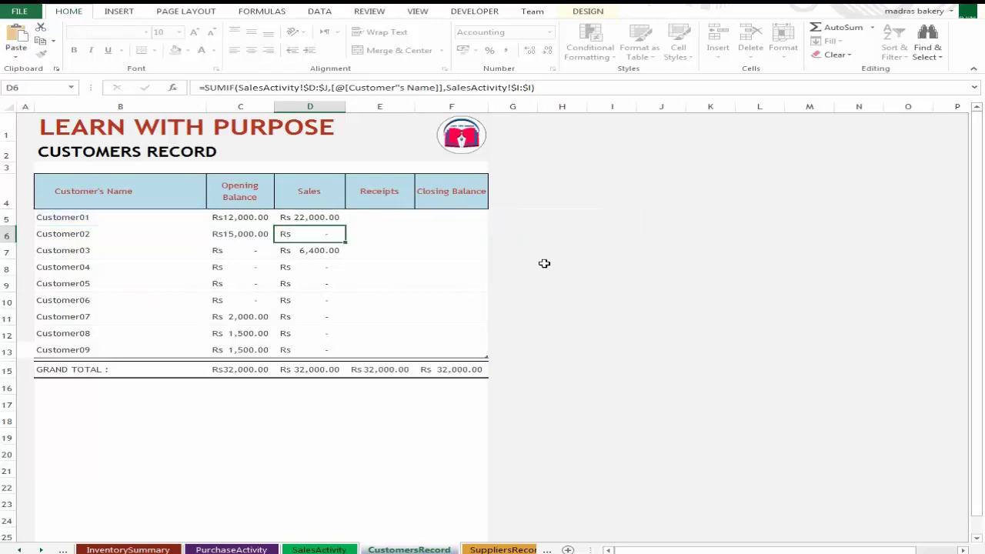
{"action": "key", "text": "Up"}
{"action": "key", "text": "Right"}
{"action": "key", "text": "ctrl+v"}
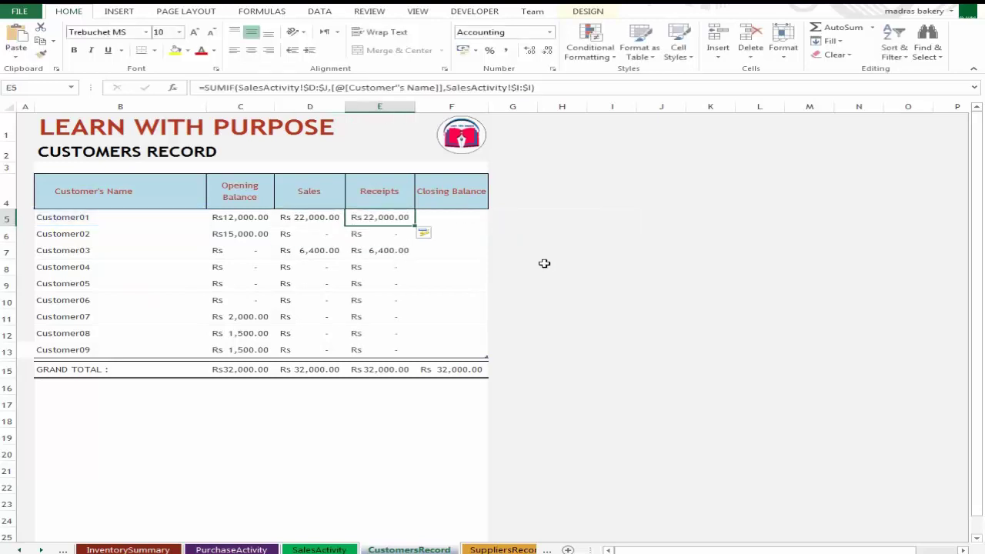
Delete SalesActivity!$I:$I from the sum range argument of E5's formula.
{"action": "key", "text": "F2"}
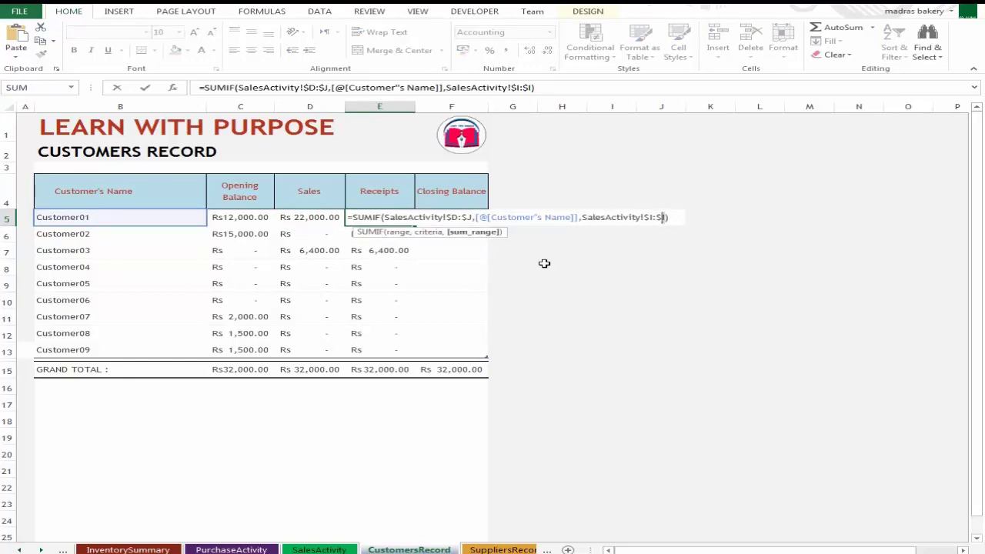
{"action": "key", "text": "shift+Left"}
{"action": "key", "text": "shift+Left"}
{"action": "key", "text": "shift+Left"}
{"action": "key", "text": "shift+Left"}
{"action": "key", "text": "shift+Left"}
{"action": "key", "text": "shift+Left"}
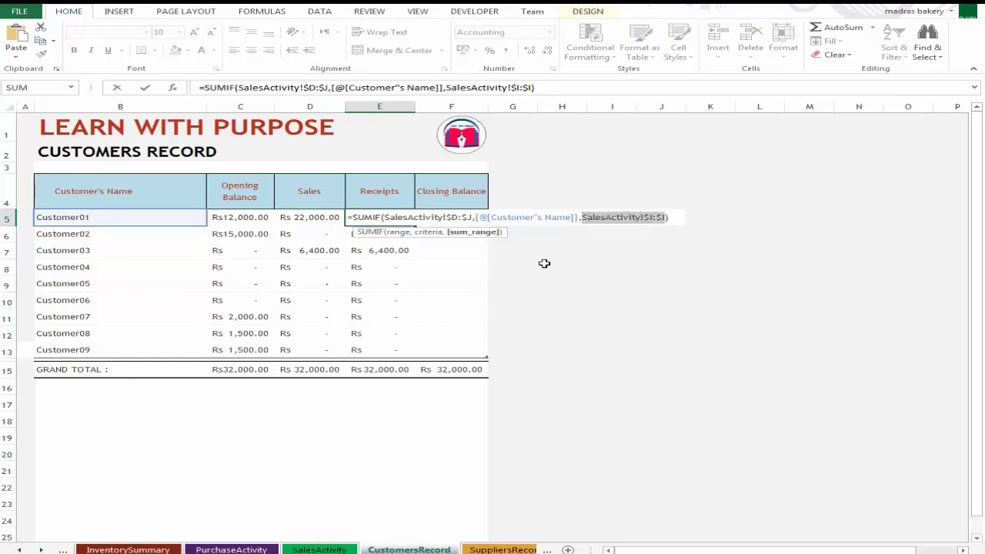
{"action": "key", "text": "Delete"}
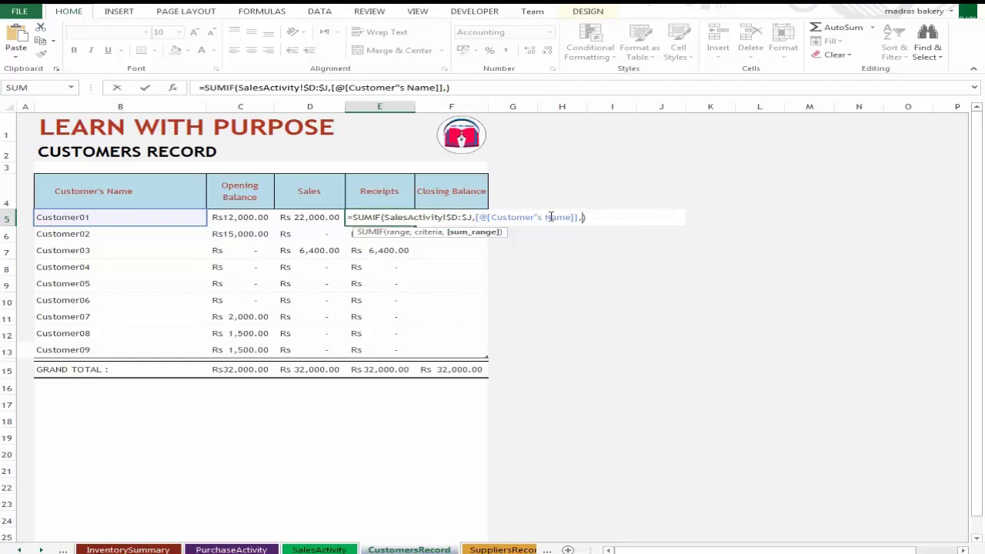
Complete the receipts SUMIF with SalesActivity!$J:$J as the absolute sum range.
{"action": "left_click", "coordinate": [317, 550]}
{"action": "left_click", "coordinate": [632, 103]}
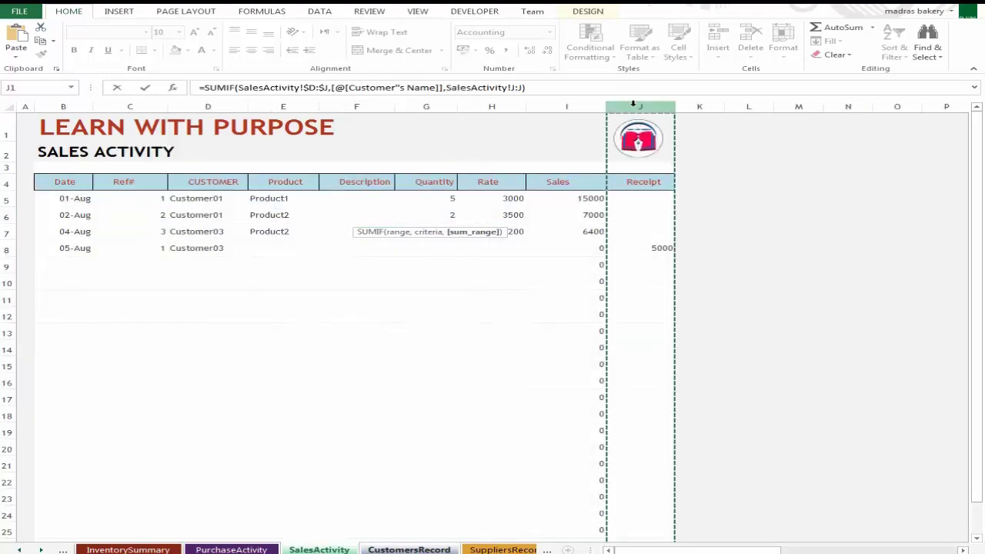
{"action": "key", "text": "F4"}
{"action": "key", "text": "Return"}
Check the receipts totals against SalesActivity, then return to CustomersRecord's Closing Balance column.
{"action": "key", "text": "Up"}
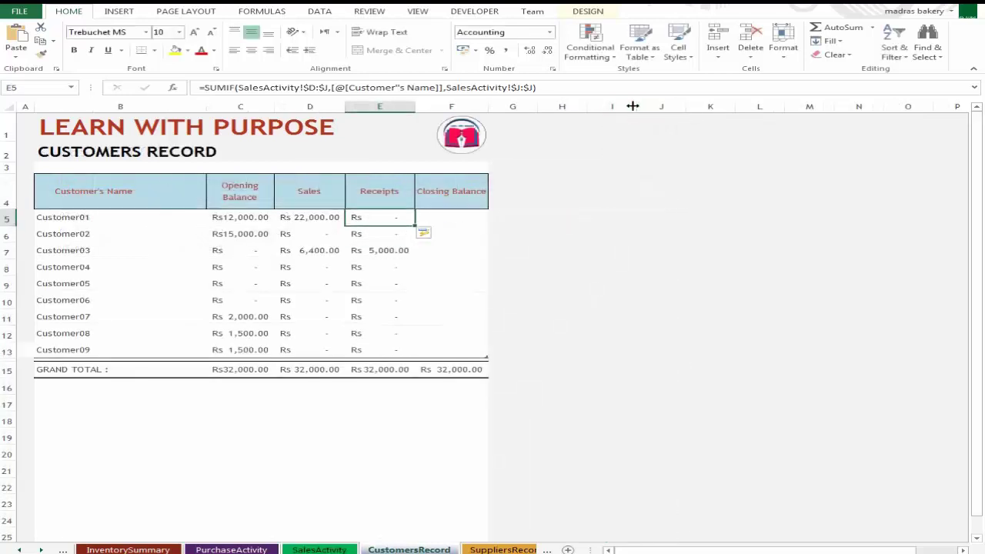
{"action": "key", "text": "Down"}
{"action": "key", "text": "Down"}
{"action": "key", "text": "Up"}
{"action": "key", "text": "Up"}
{"action": "key", "text": "Down"}
{"action": "key", "text": "Down"}
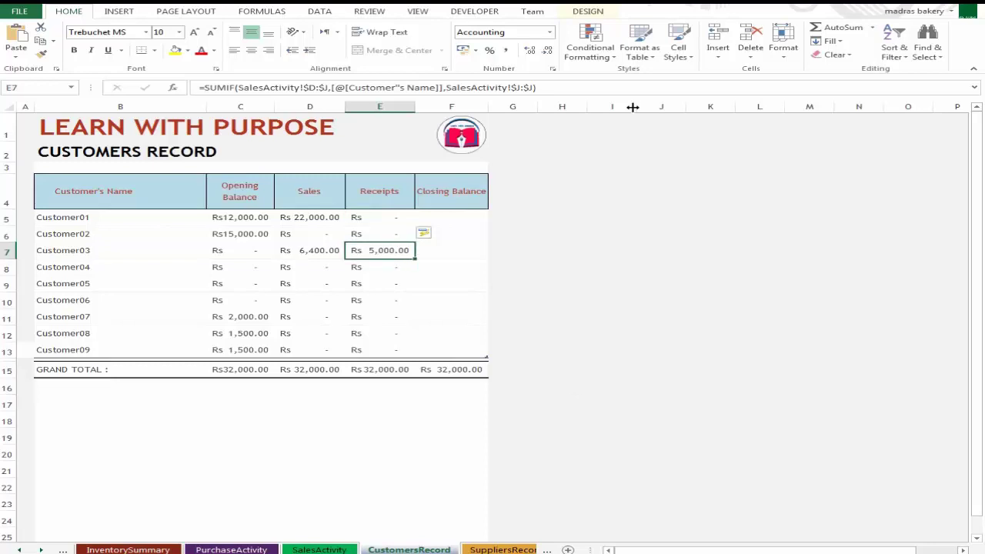
{"action": "left_click", "coordinate": [320, 549]}
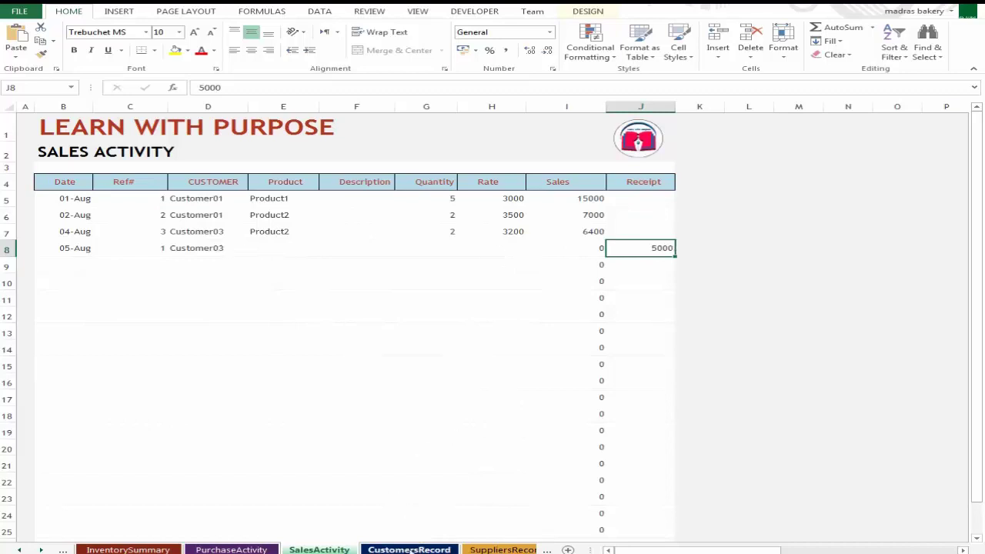
{"action": "left_click", "coordinate": [410, 550]}
{"action": "left_click", "coordinate": [455, 225]}
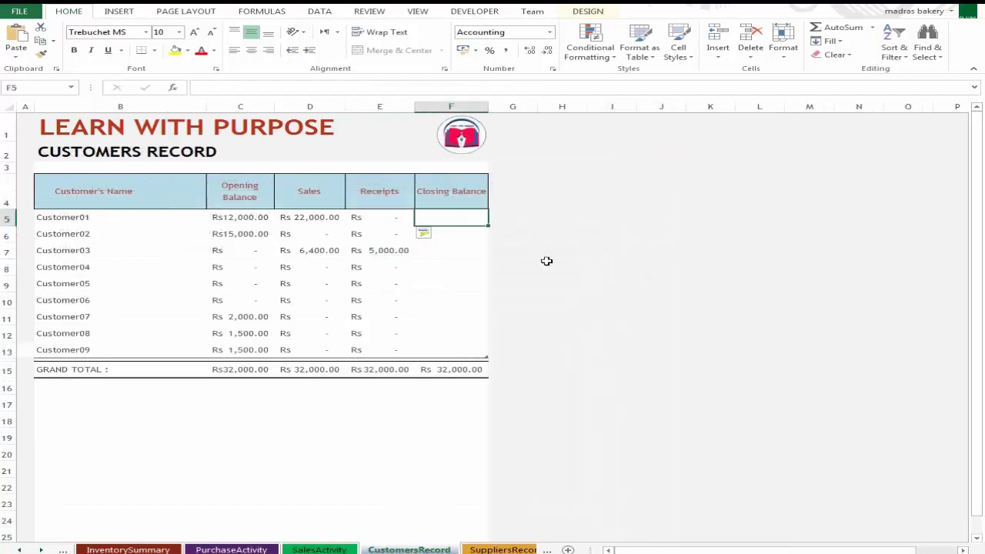
{"action": "key", "text": "Up"}
{"action": "key", "text": "Down"}
{"action": "type", "text": "="}
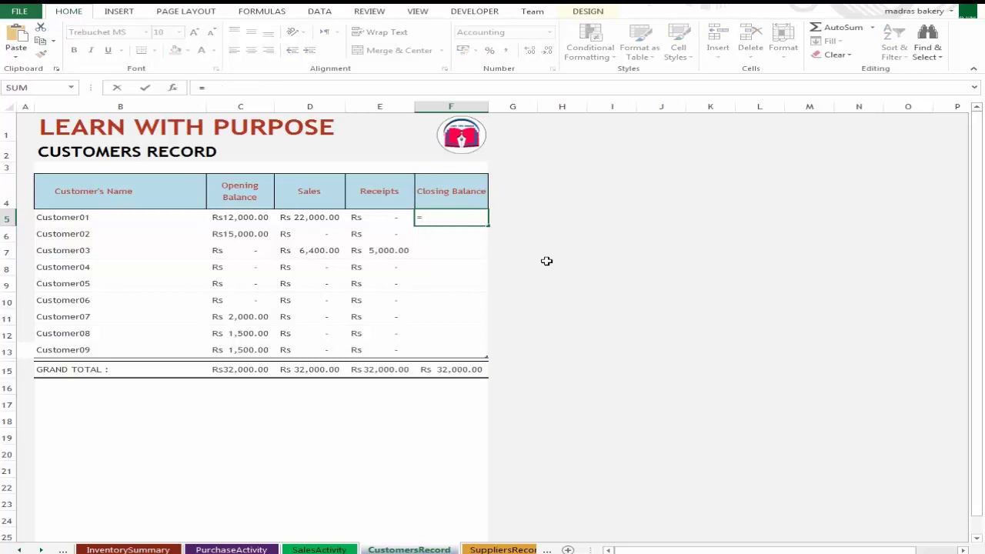
{"action": "key", "text": "Left"}
{"action": "key", "text": "Left"}
{"action": "key", "text": "Left"}
{"action": "type", "text": "+"}
{"action": "key", "text": "Left"}
{"action": "key", "text": "Left"}
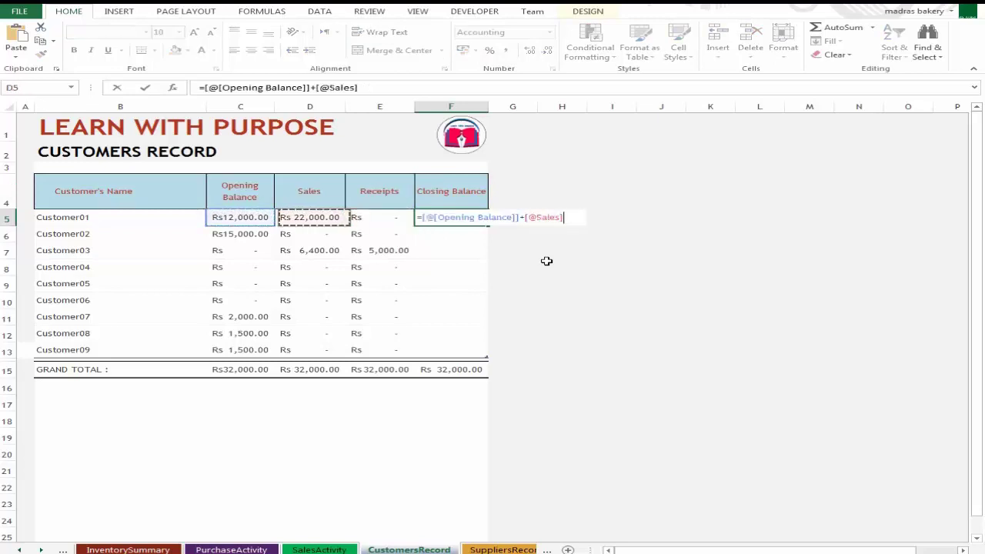
{"action": "type", "text": "-"}
{"action": "key", "text": "Left"}
{"action": "key", "text": "ctrl+Return"}
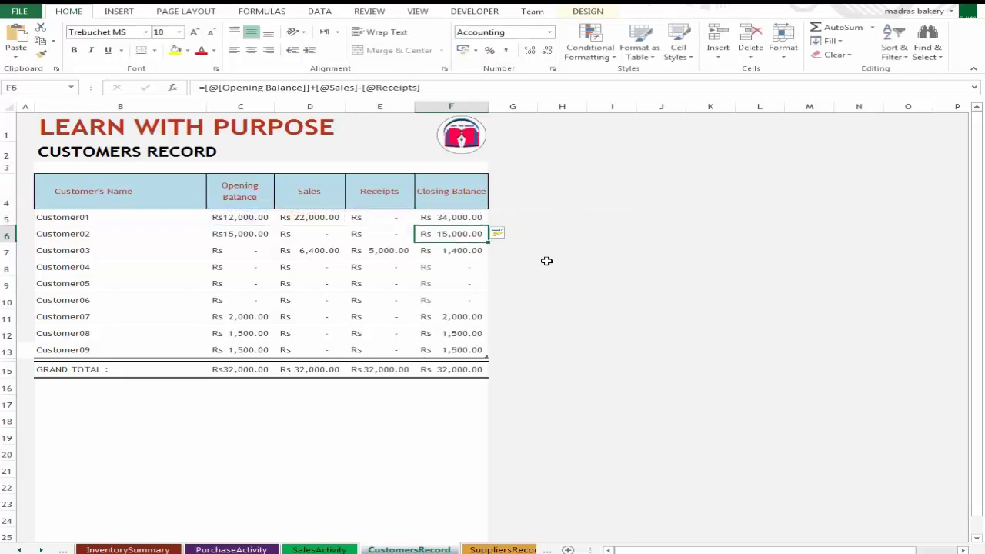
Review the closing balances down to the GRAND TOTAL row, e.g. Rs 1,400.00 for Customer03.
{"action": "key", "text": "Down"}
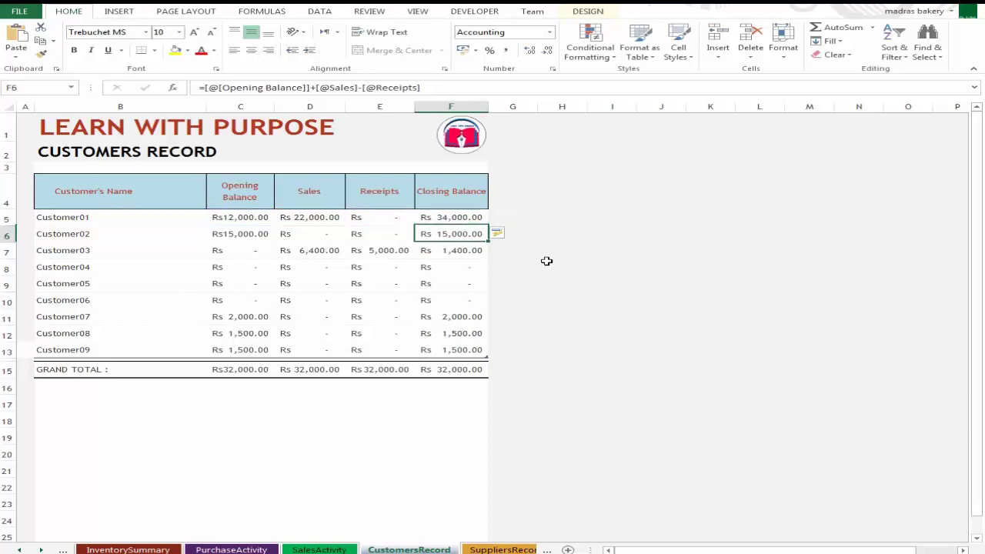
{"action": "key", "text": "Up"}
{"action": "key", "text": "Down"}
{"action": "key", "text": "Down"}
{"action": "key", "text": "Down"}
{"action": "key", "text": "Down"}
{"action": "key", "text": "Down"}
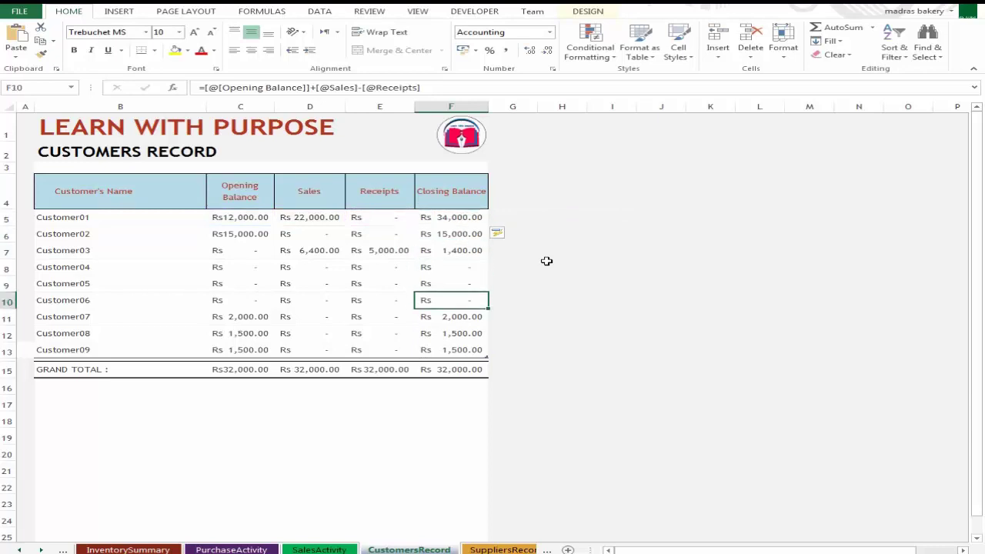
{"action": "key", "text": "Down"}
{"action": "key", "text": "Down"}
{"action": "key", "text": "Down"}
{"action": "key", "text": "Down"}
{"action": "key", "text": "Down"}
{"action": "key", "text": "F2"}
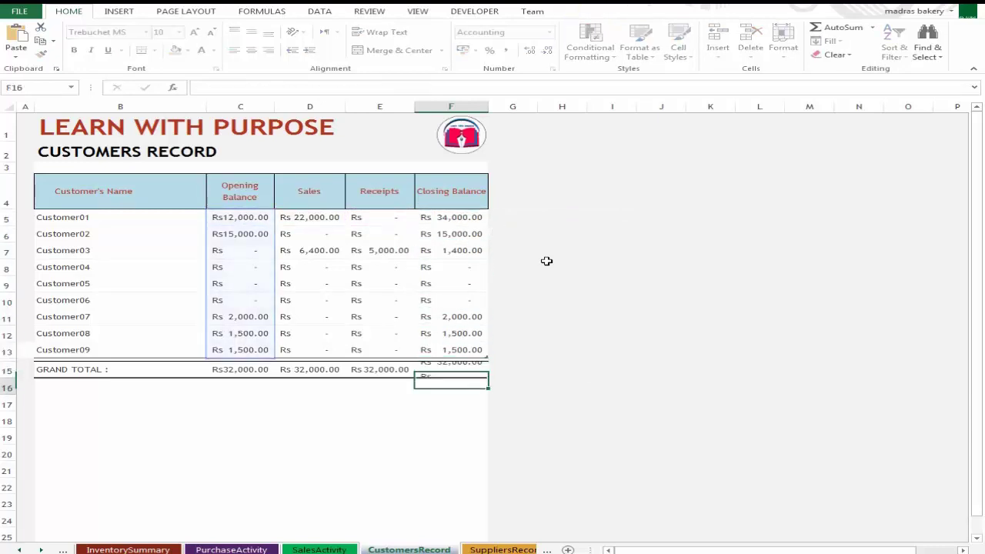
Sum the Opening Balance column in the GRAND TOTAL row, giving Rs32,000.00.
{"action": "key", "text": "Escape"}
{"action": "key", "text": "Left"}
{"action": "key", "text": "Left"}
{"action": "key", "text": "Left"}
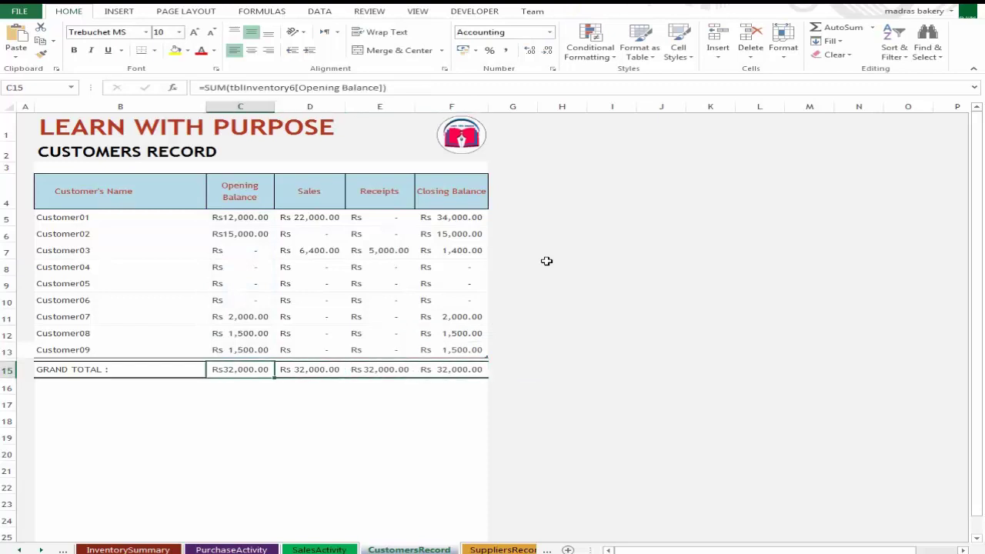
{"action": "type", "text": "=SUM("}
{"action": "key", "text": "Up"}
{"action": "key", "text": "Up"}
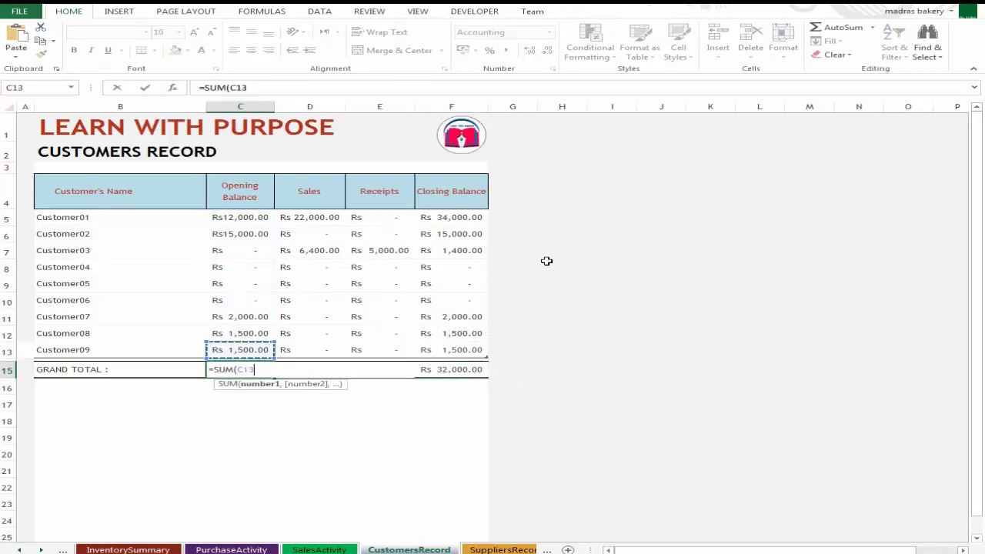
{"action": "key", "text": "shift+Up"}
{"action": "key", "text": "shift+Up"}
{"action": "key", "text": "shift+Up"}
{"action": "key", "text": "shift+Up"}
{"action": "key", "text": "shift+Up"}
{"action": "key", "text": "shift+Up"}
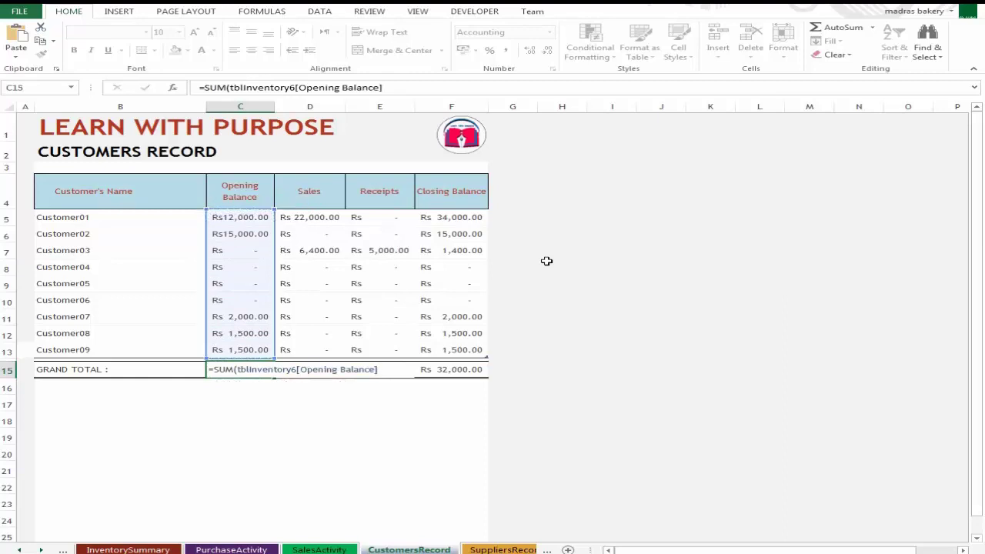
{"action": "key", "text": "ctrl+Return"}
Sum the Sales column in the GRAND TOTAL row, giving Rs 28,400.00.
{"action": "key", "text": "shift+Right"}
{"action": "key", "text": "shift+Right"}
{"action": "key", "text": "shift+Right"}
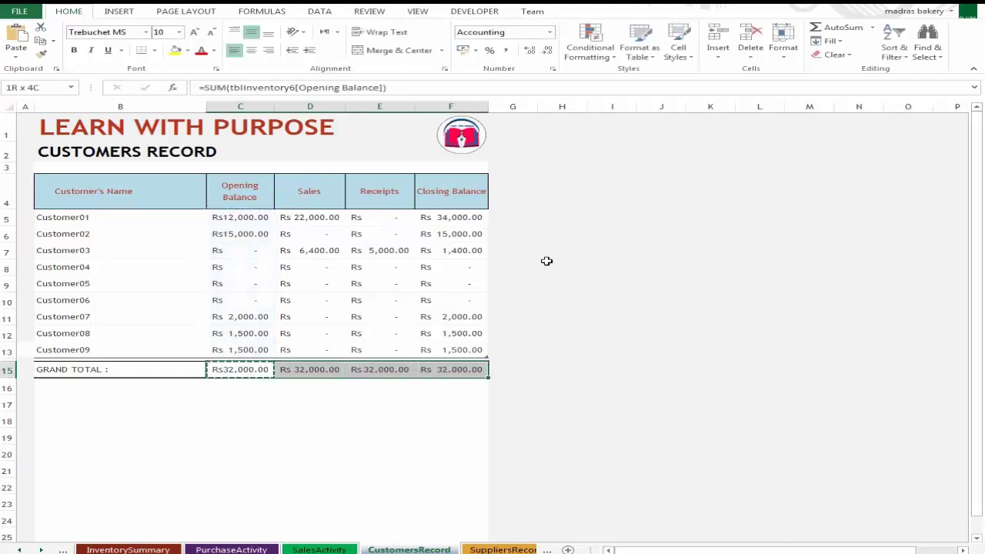
{"action": "key", "text": "Right"}
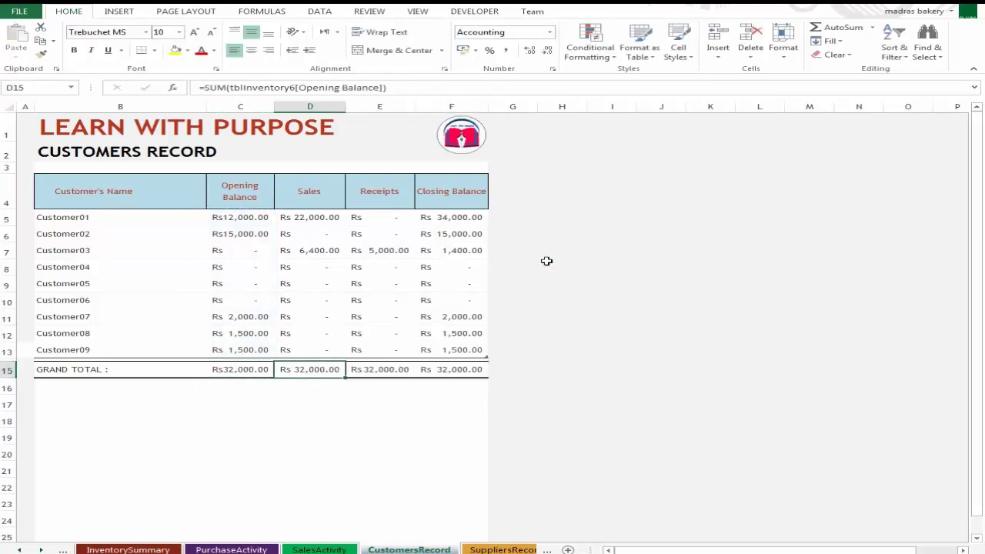
{"action": "type", "text": "=SUM("}
{"action": "key", "text": "Up"}
{"action": "key", "text": "shift+Up"}
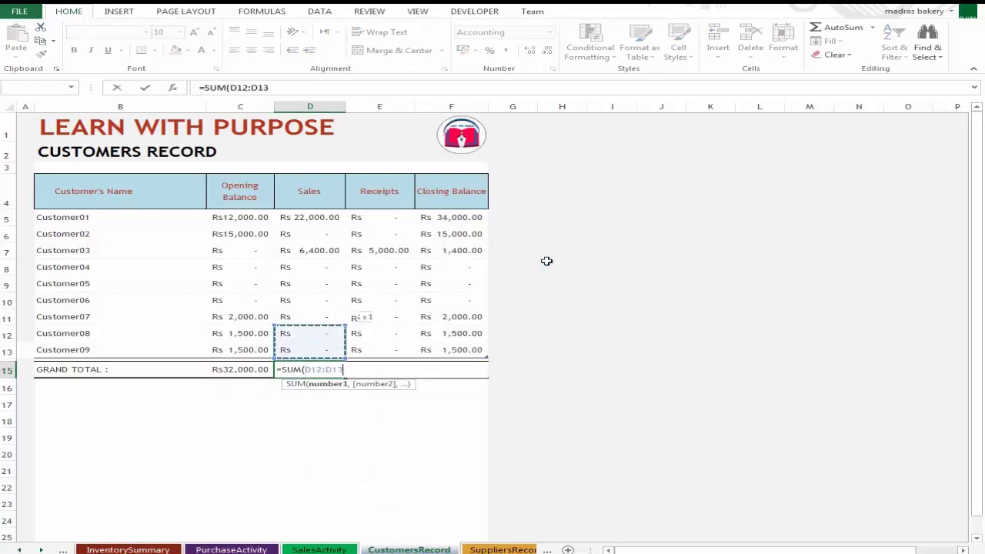
{"action": "key", "text": "shift+Up"}
{"action": "key", "text": "shift+Up"}
{"action": "key", "text": "shift+Up"}
{"action": "key", "text": "shift+Up"}
{"action": "key", "text": "shift+Up"}
{"action": "key", "text": "shift+Up"}
{"action": "key", "text": "shift+Down"}
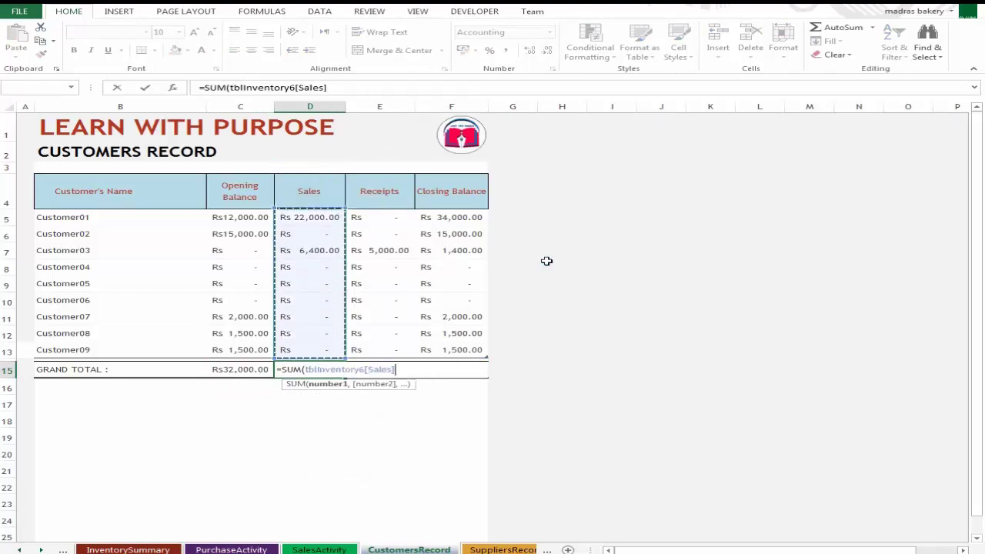
{"action": "key", "text": "shift+Down"}
{"action": "key", "text": "shift+Up"}
{"action": "key", "text": "shift+Up"}
{"action": "key", "text": "shift+Down"}
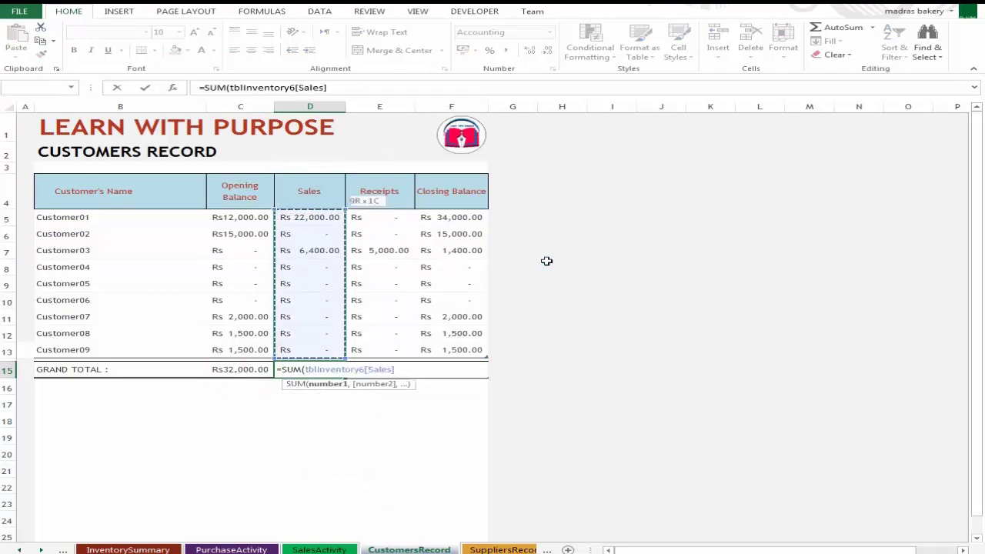
{"action": "type", "text": ")"}
{"action": "key", "text": "ctrl+Return"}
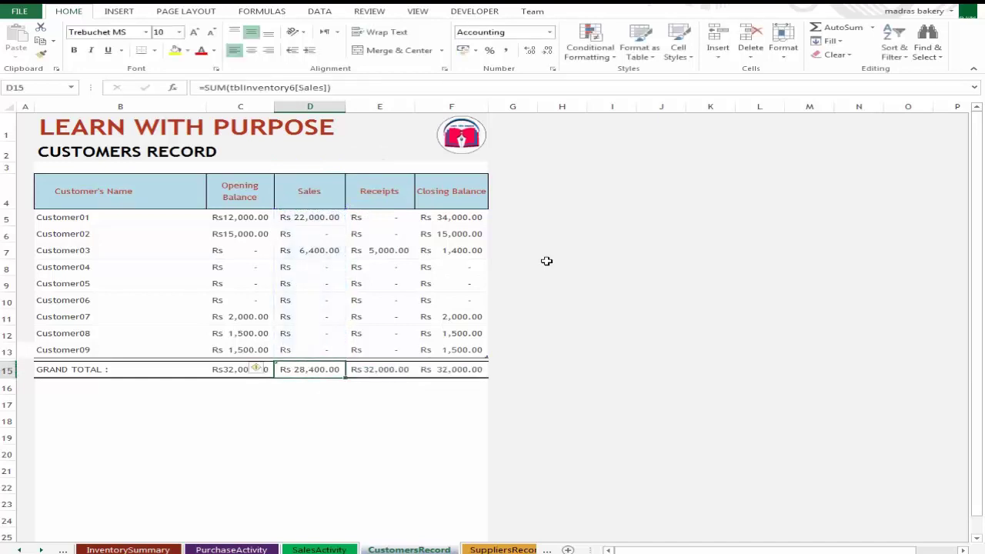
Copy the Sales total formula into the Receipts and Closing Balance total cells.
{"action": "key", "text": "ctrl+c"}
{"action": "key", "text": "shift+Right"}
{"action": "key", "text": "shift+Right"}
{"action": "key", "text": "shift+Right"}
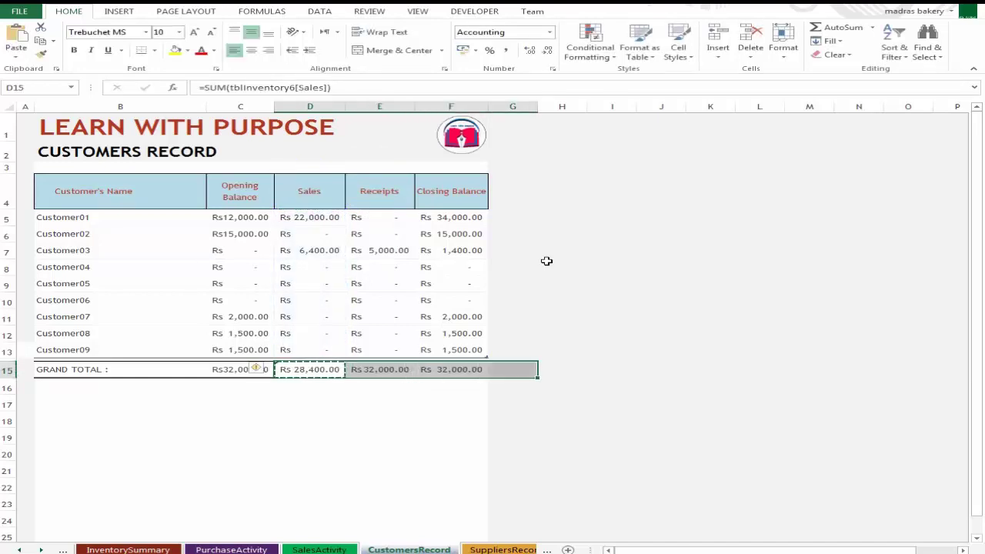
{"action": "key", "text": "shift+Left"}
{"action": "key", "text": "Return"}
{"action": "key", "text": "Right"}
{"action": "key", "text": "Right"}
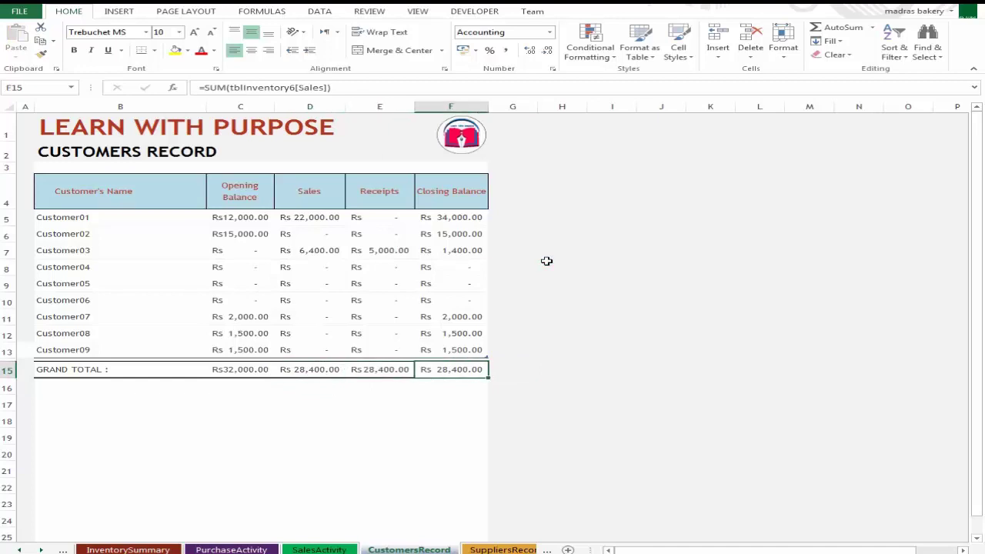
{"action": "key", "text": "F2"}
{"action": "key", "text": "Return"}
Sum the Receipts column in the GRAND TOTAL row, giving Rs 5,000.00.
{"action": "key", "text": "Up"}
{"action": "key", "text": "Left"}
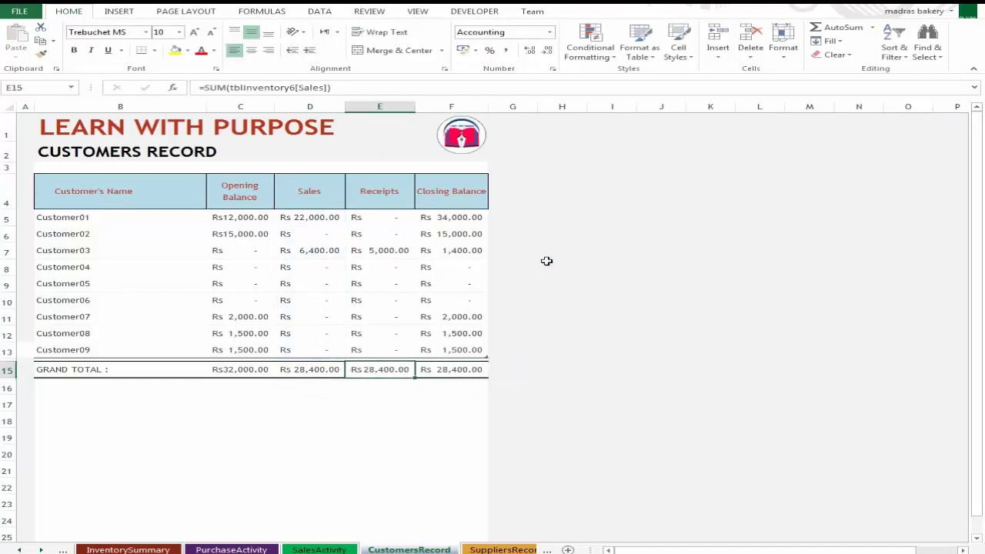
{"action": "type", "text": "=su"}
{"action": "key", "text": "Tab"}
{"action": "key", "text": "Up"}
{"action": "key", "text": "shift+Up"}
{"action": "key", "text": "shift+Up"}
{"action": "key", "text": "shift+Up"}
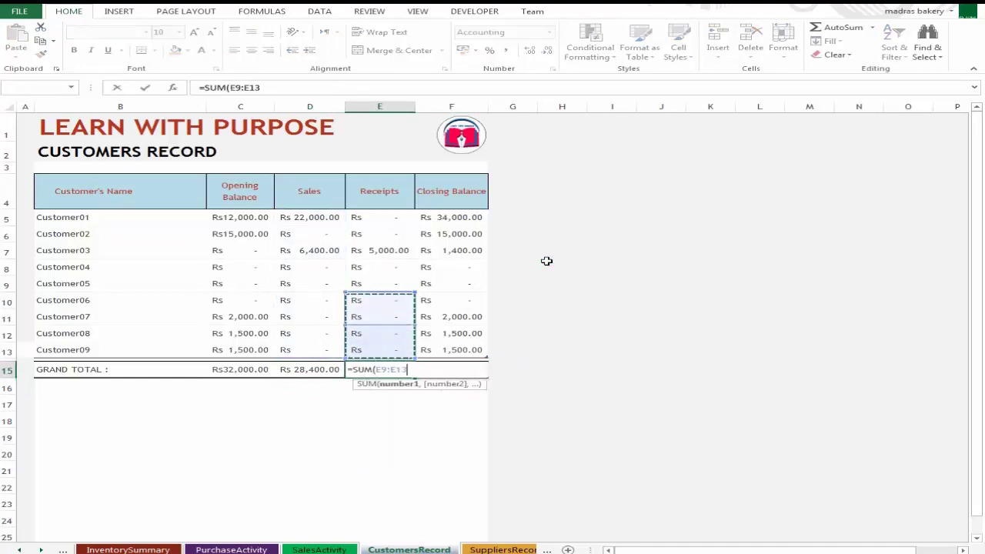
{"action": "key", "text": "shift+Up"}
{"action": "key", "text": "shift+Up"}
{"action": "key", "text": "shift+Up"}
{"action": "key", "text": "shift+Up"}
{"action": "key", "text": "shift+Up"}
{"action": "key", "text": "shift+Down"}
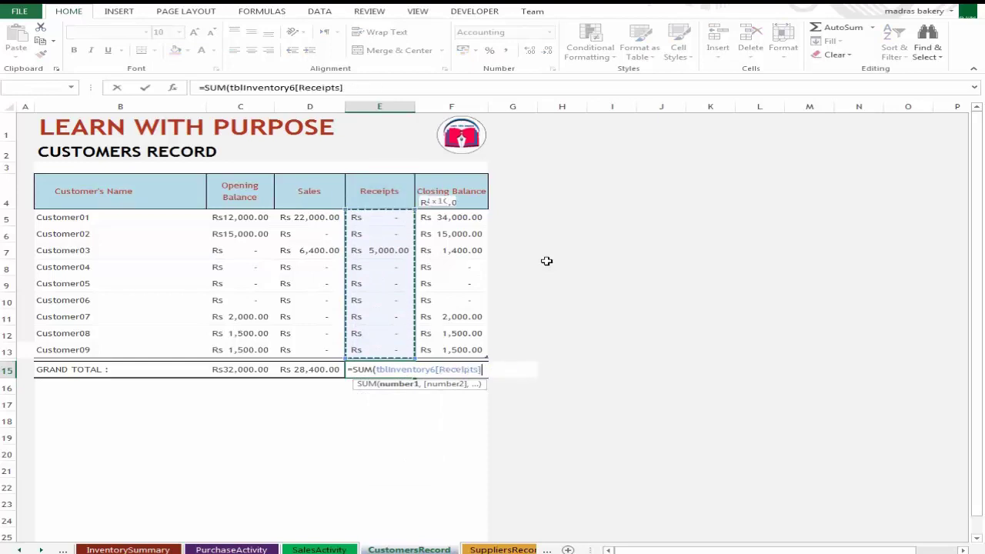
{"action": "key", "text": "Tab"}
Sum the Closing Balance column in F15, giving Rs 55,400.00.
{"action": "type", "text": "=s"}
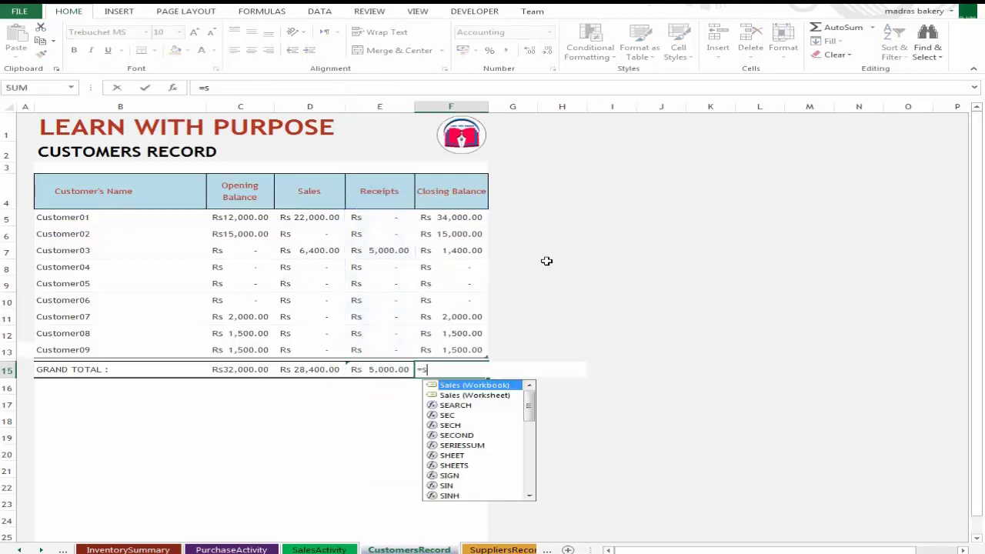
{"action": "type", "text": "u"}
{"action": "key", "text": "Tab"}
{"action": "key", "text": "Up"}
{"action": "key", "text": "BackSpace"}
{"action": "key", "text": "BackSpace"}
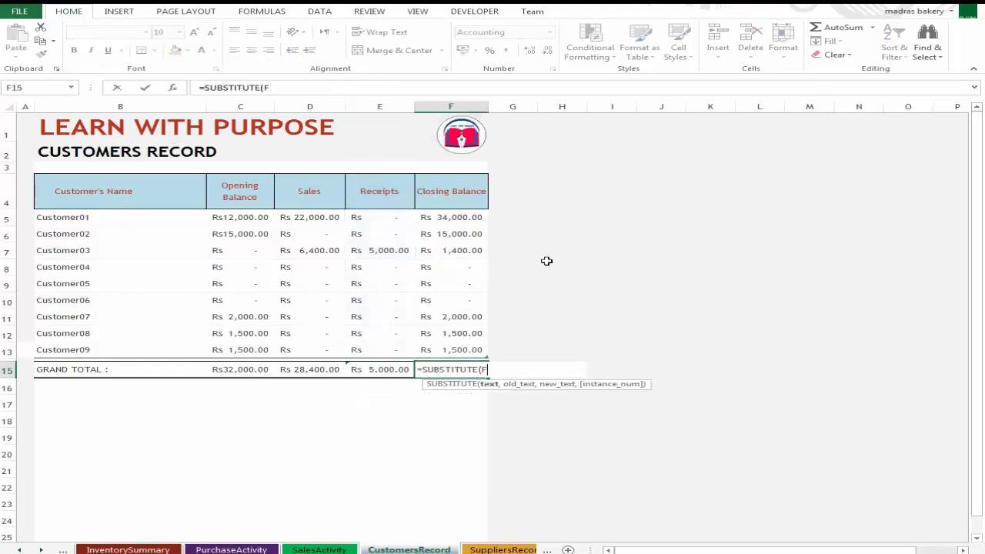
{"action": "key", "text": "BackSpace"}
{"action": "key", "text": "BackSpace"}
{"action": "key", "text": "BackSpace"}
{"action": "key", "text": "BackSpace"}
{"action": "key", "text": "BackSpace"}
{"action": "key", "text": "BackSpace"}
{"action": "key", "text": "BackSpace"}
{"action": "key", "text": "BackSpace"}
{"action": "key", "text": "BackSpace"}
{"action": "key", "text": "BackSpace"}
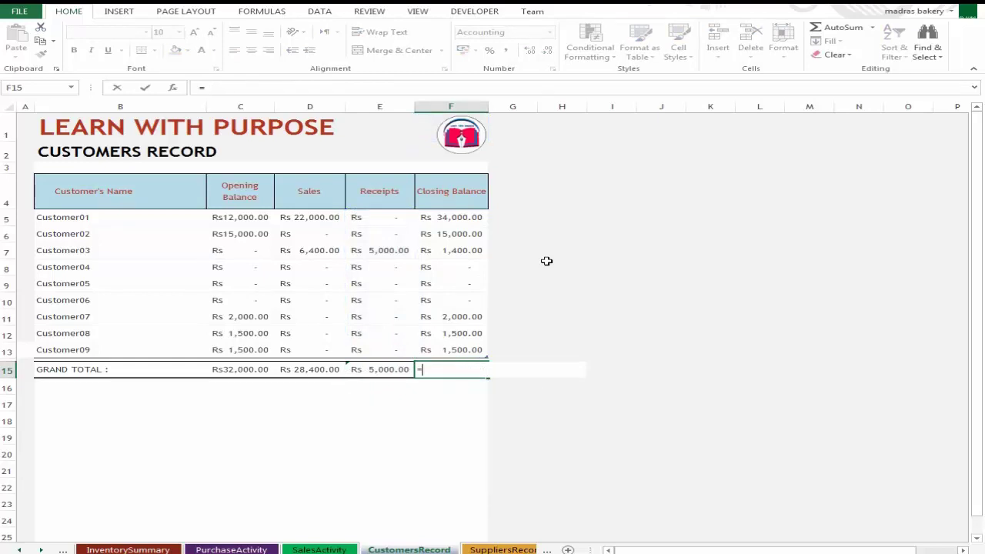
{"action": "type", "text": "sum"}
{"action": "key", "text": "Tab"}
{"action": "key", "text": "Up"}
{"action": "key", "text": "Up"}
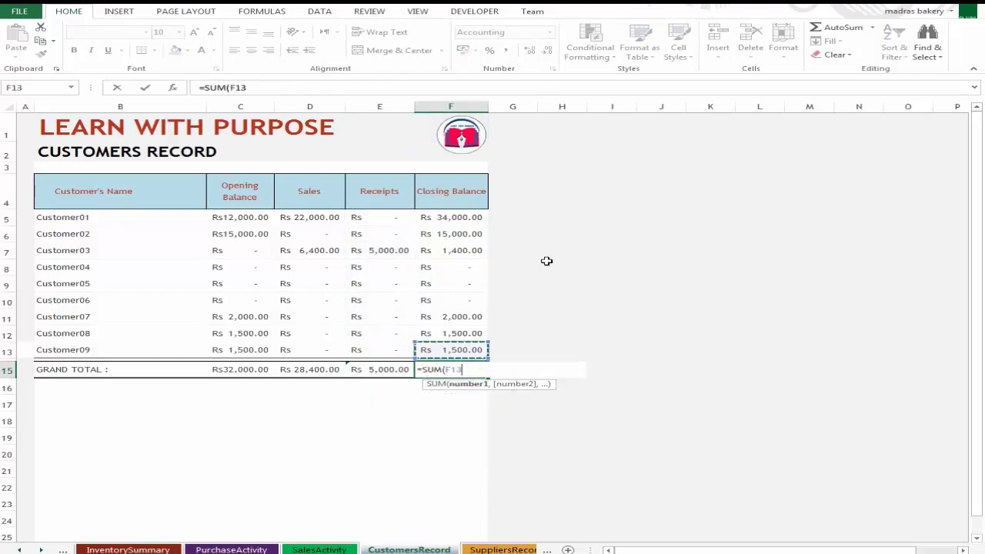
{"action": "key", "text": "shift+Up"}
{"action": "key", "text": "shift+Up"}
{"action": "key", "text": "shift+Up"}
{"action": "key", "text": "shift+Up"}
{"action": "key", "text": "shift+Up"}
{"action": "key", "text": "shift+Up"}
{"action": "key", "text": "shift+Up"}
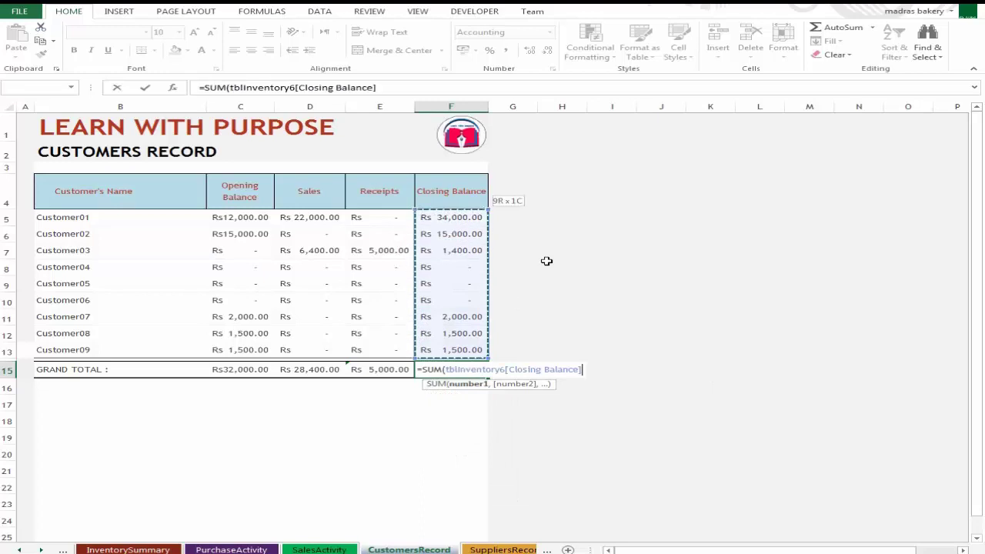
{"action": "key", "text": "Return"}
{"action": "key", "text": "Up"}
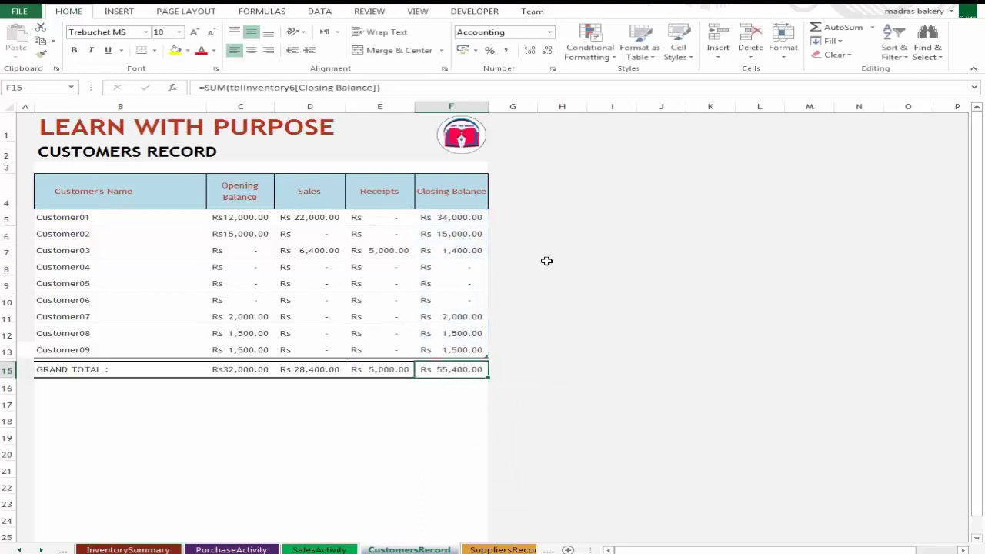
{"action": "left_click", "coordinate": [241, 368]}
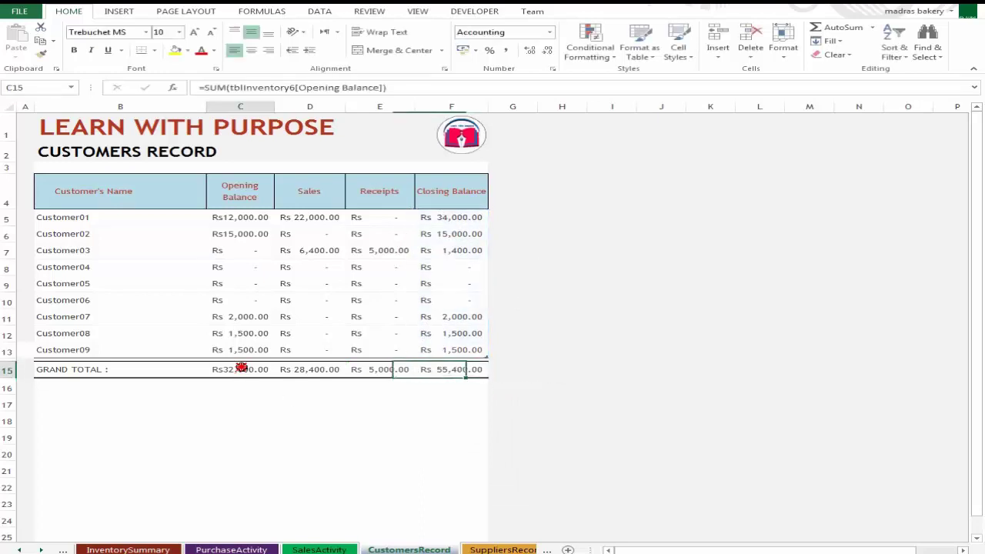
{"action": "left_click", "coordinate": [312, 375]}
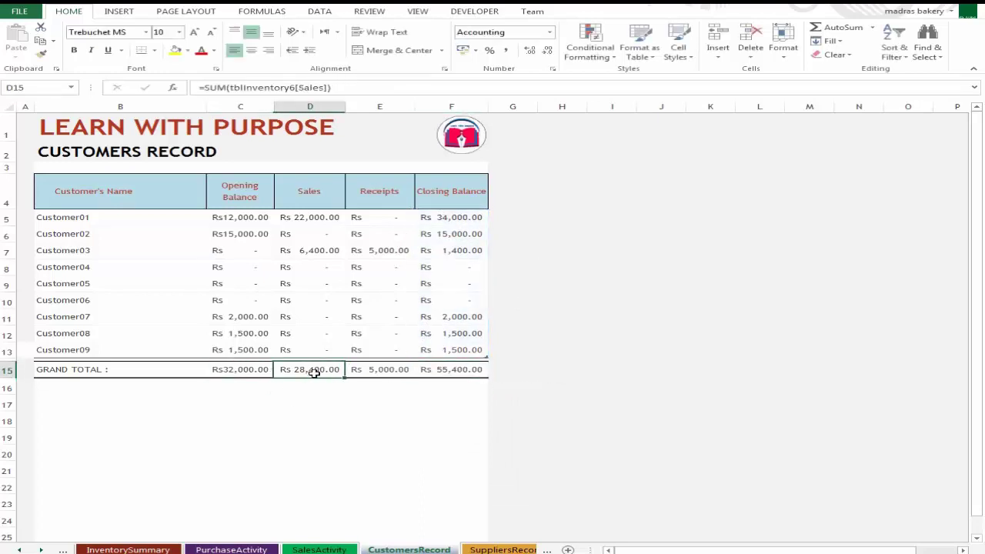
{"action": "left_click", "coordinate": [396, 374]}
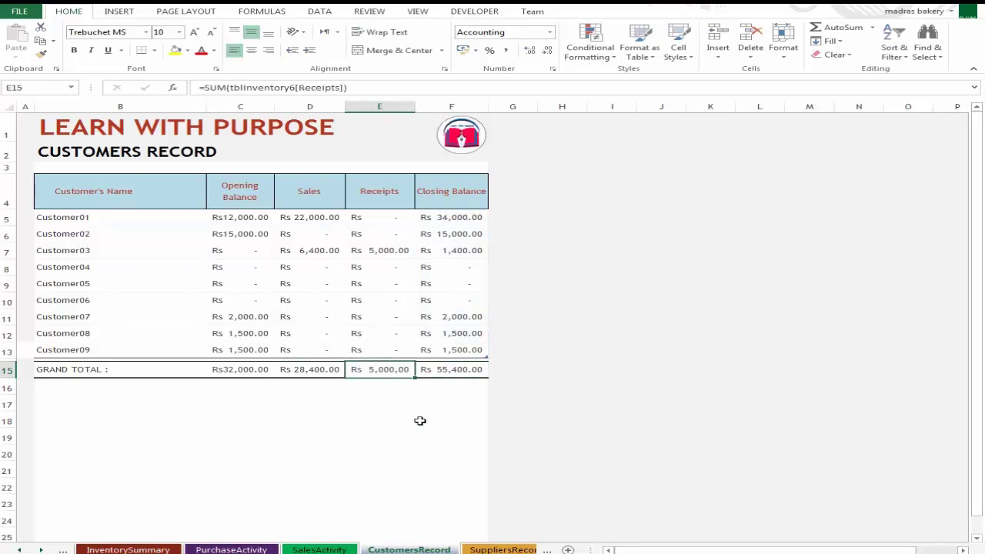
{"action": "left_click", "coordinate": [465, 375]}
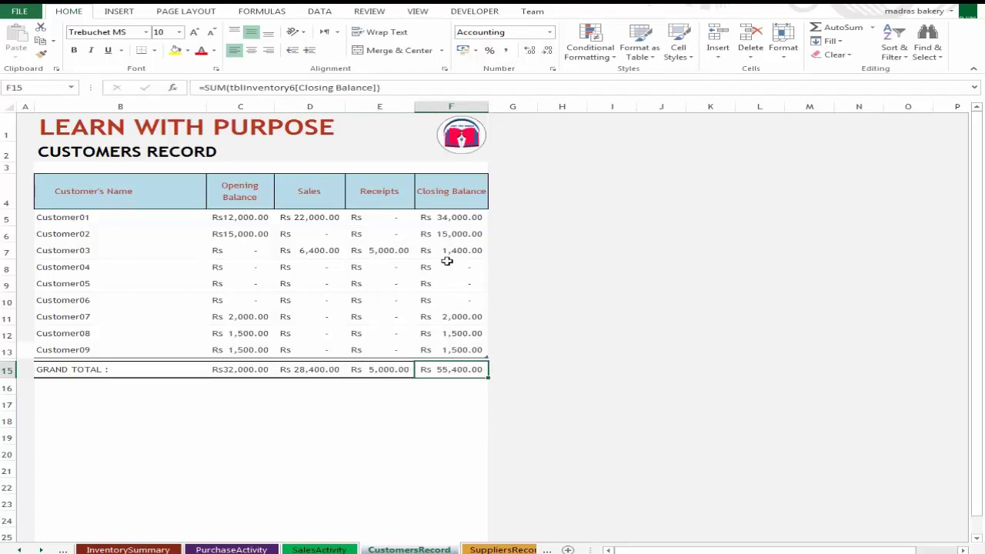
{"action": "left_click", "coordinate": [436, 297]}
{"action": "left_click", "coordinate": [449, 222]}
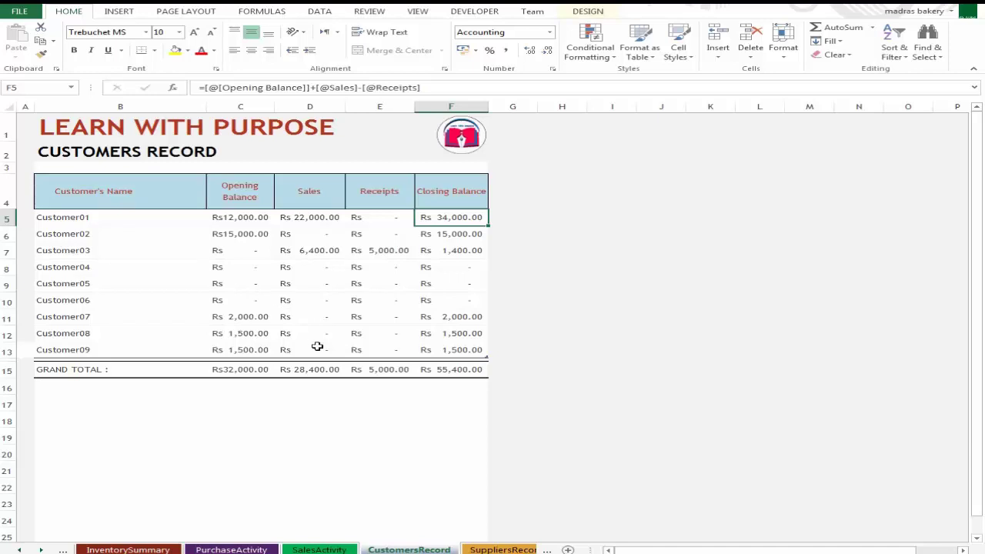
{"action": "left_click", "coordinate": [101, 331]}
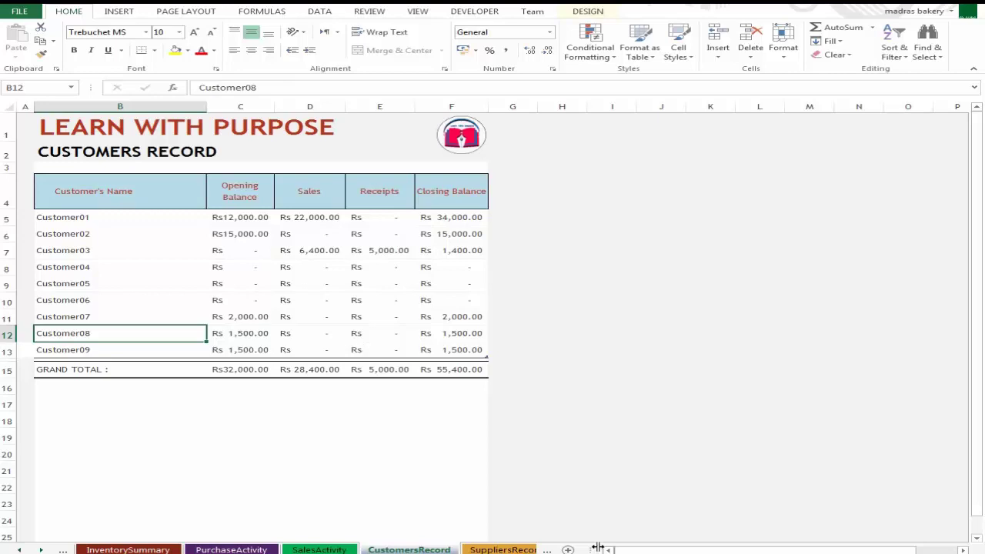
On SuppliersRecord, enter opening balances 1200, 1500 and 3200 for the first three suppliers.
{"action": "left_click", "coordinate": [503, 549]}
{"action": "left_click", "coordinate": [235, 202]}
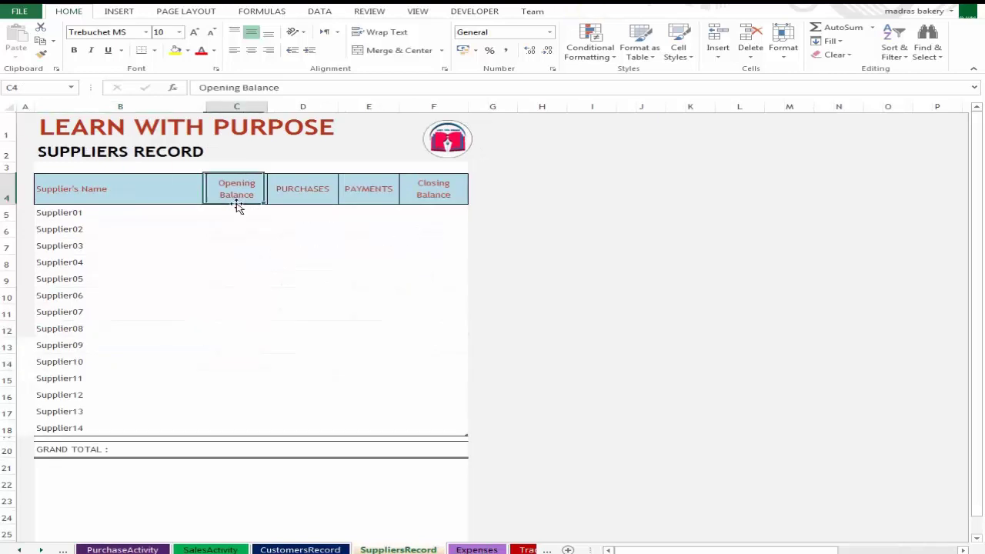
{"action": "key", "text": "Return"}
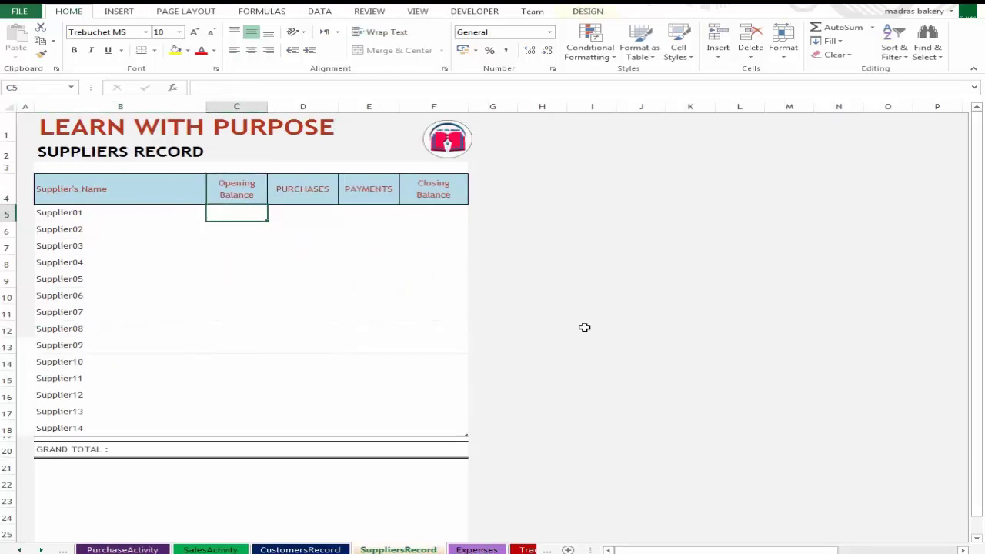
{"action": "type", "text": "1200"}
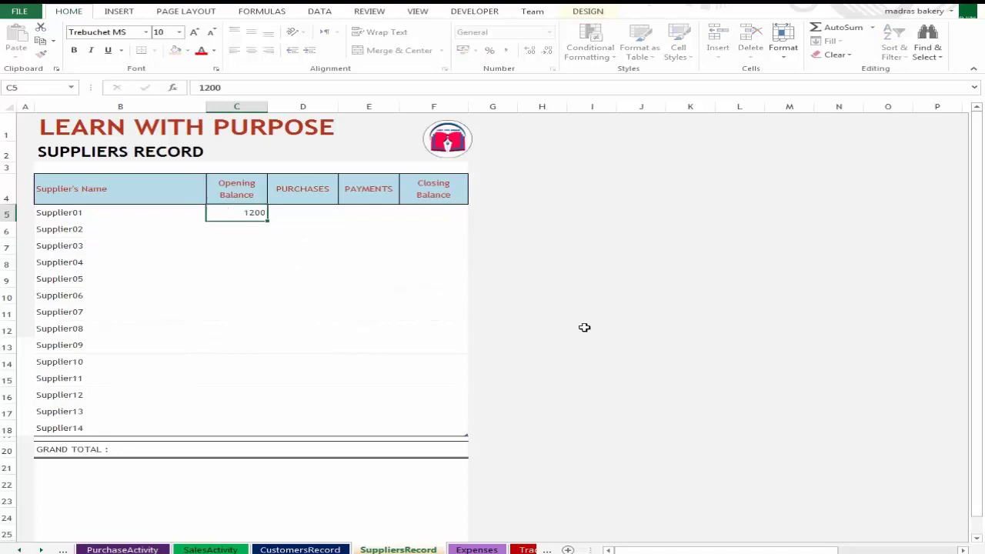
{"action": "key", "text": "Return"}
{"action": "type", "text": "1500"}
{"action": "key", "text": "Return"}
{"action": "key", "text": "Up"}
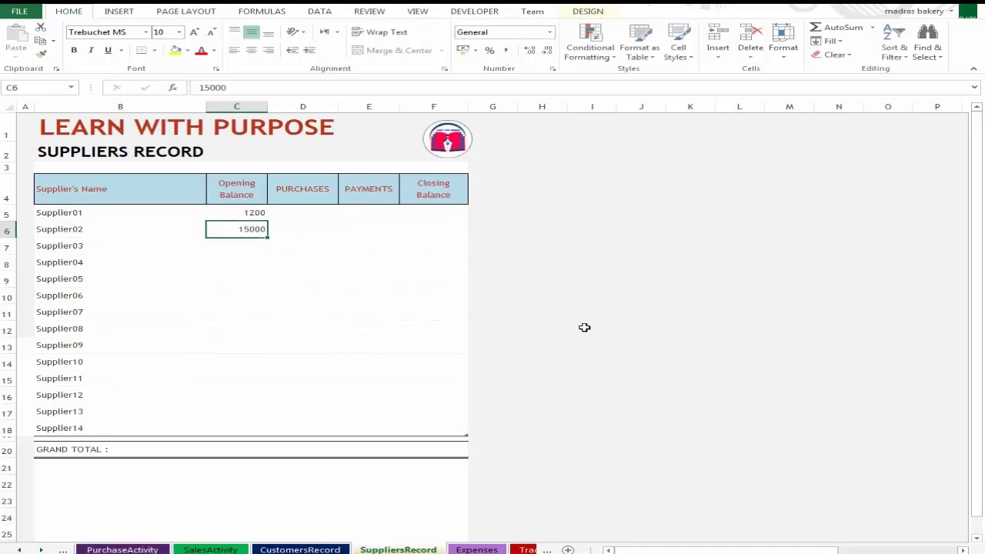
{"action": "key", "text": "F2"}
{"action": "key", "text": "BackSpace"}
{"action": "key", "text": "BackSpace"}
{"action": "key", "text": "Return"}
{"action": "type", "text": "3200"}
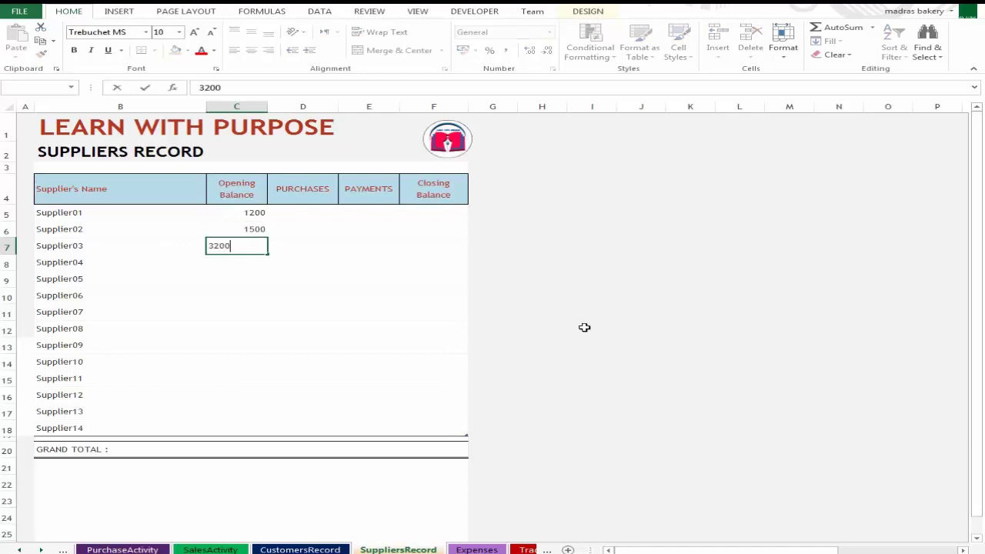
{"action": "key", "text": "Return"}
Enter zero opening balances for the following suppliers.
{"action": "type", "text": "0"}
{"action": "key", "text": "Return"}
{"action": "type", "text": "0"}
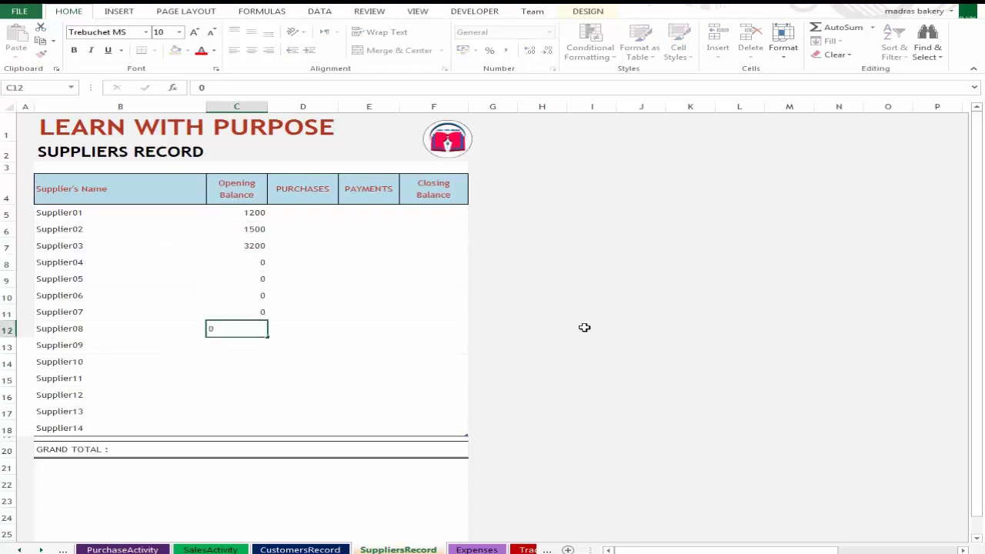
{"action": "type", "text": " 0 0 0 0 0 0 0 0"}
{"action": "key", "text": "Return"}
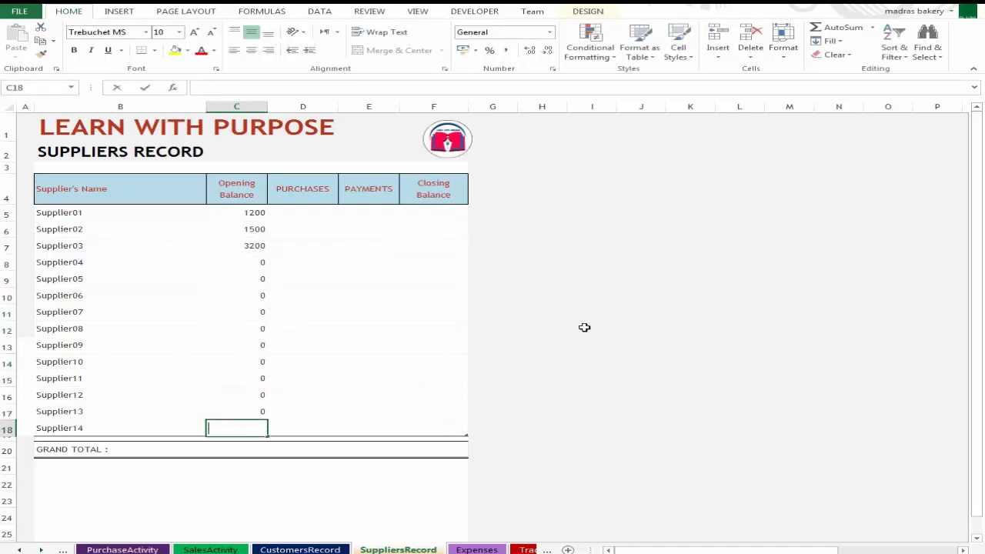
{"action": "type", "text": "0"}
{"action": "key", "text": "Up"}
{"action": "key", "text": "ctrl+Up"}
{"action": "key", "text": "Down"}
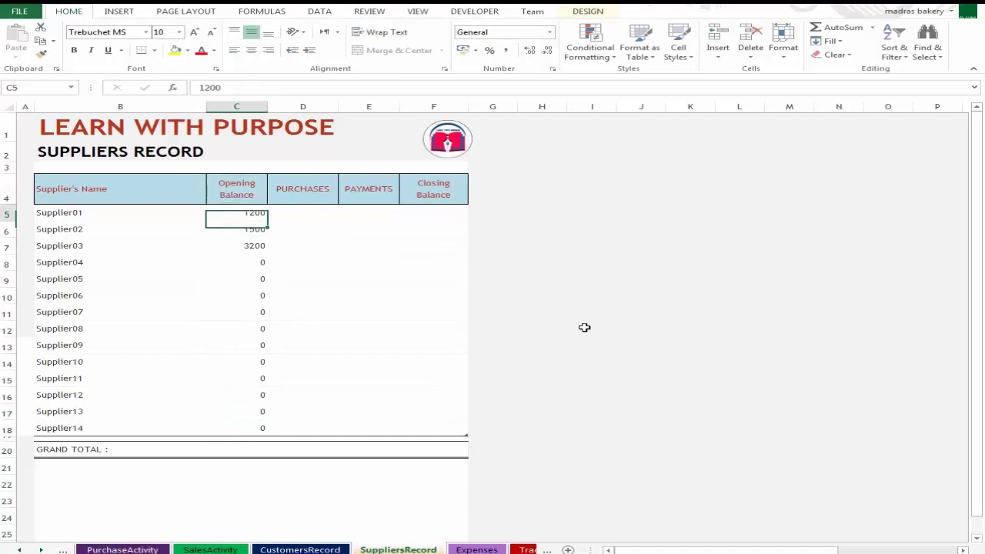
{"action": "key", "text": "Right"}
{"action": "key", "text": "Left"}
{"action": "key", "text": "Right"}
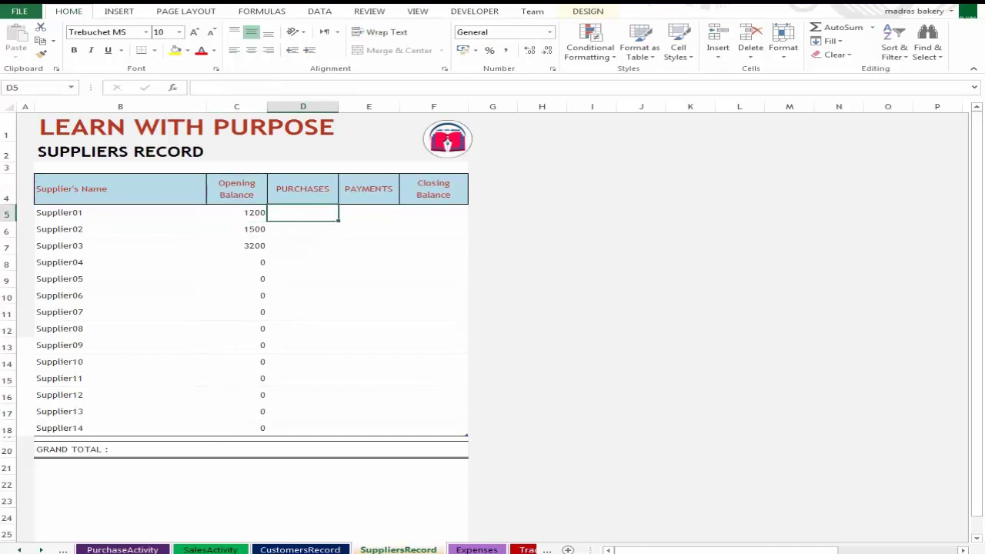
Set Supplier14's opening balance to 2.
{"action": "left_click", "coordinate": [248, 299]}
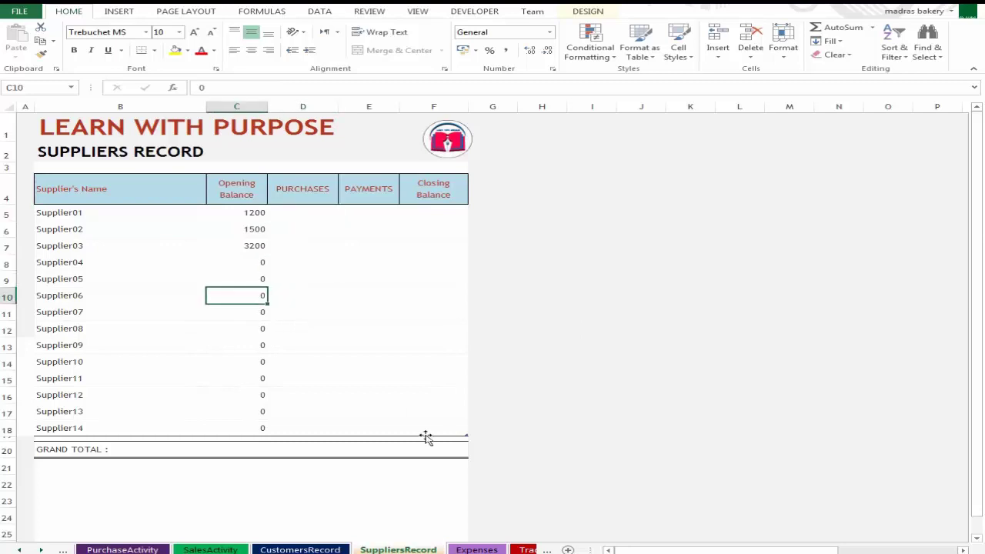
{"action": "key", "text": "Down"}
{"action": "key", "text": "Down"}
{"action": "key", "text": "Down"}
{"action": "key", "text": "Down"}
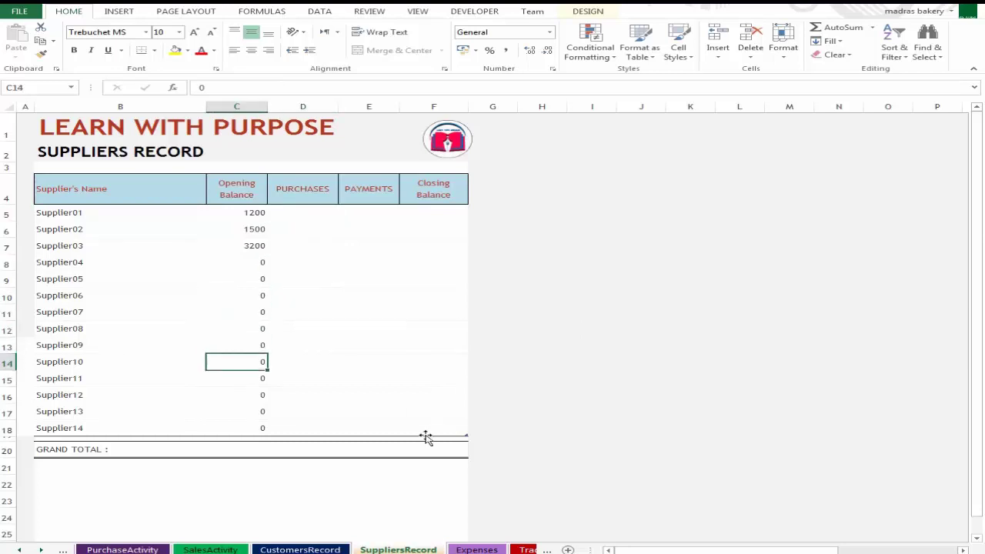
{"action": "key", "text": "Down"}
{"action": "key", "text": "Down"}
{"action": "key", "text": "Down"}
{"action": "type", "text": "2"}
{"action": "key", "text": "Return"}
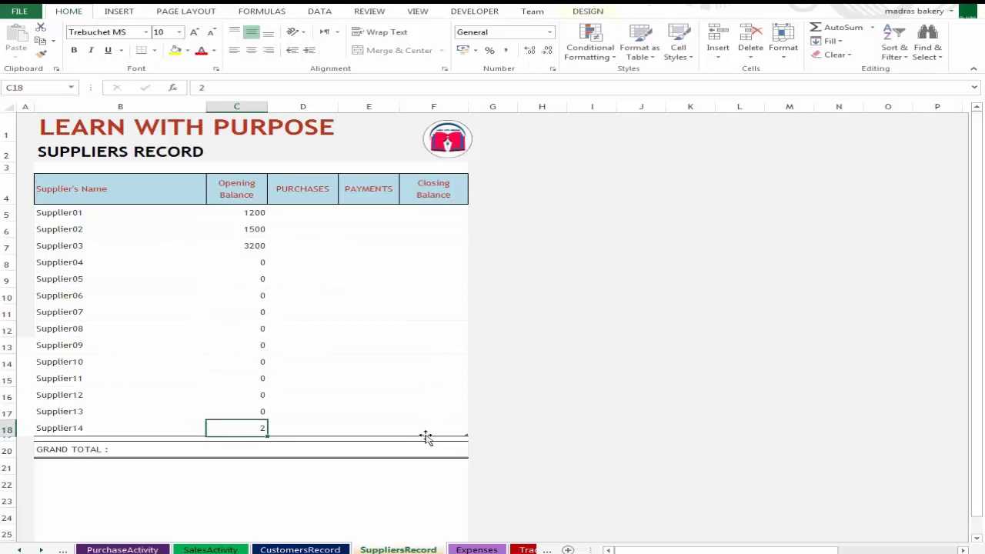
Review the Opening Balance column and select the balances starting from Supplier01.
{"action": "key", "text": "Up"}
{"action": "key", "text": "Up"}
{"action": "key", "text": "Right"}
{"action": "key", "text": "Left"}
{"action": "key", "text": "Up"}
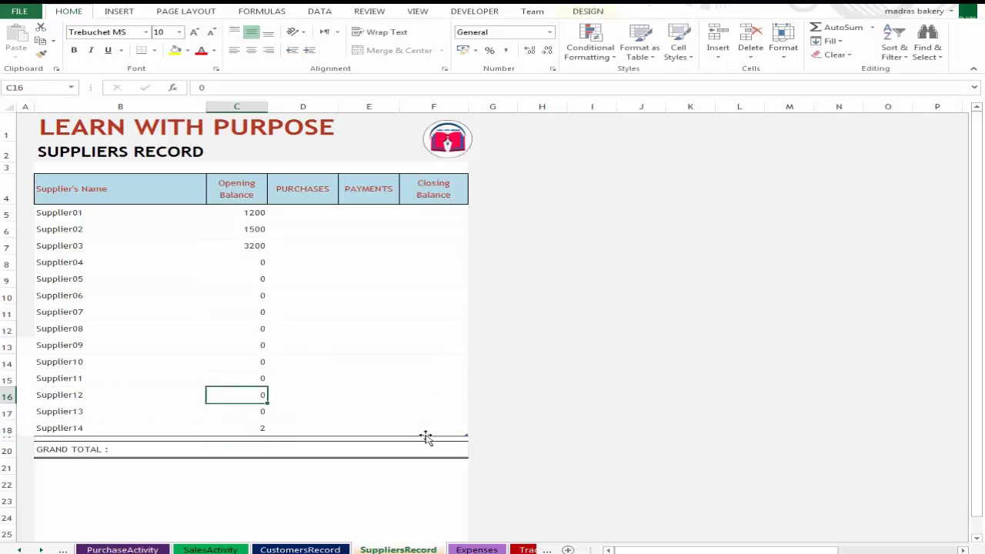
{"action": "key", "text": "ctrl+Up"}
{"action": "key", "text": "Down"}
{"action": "key", "text": "Right"}
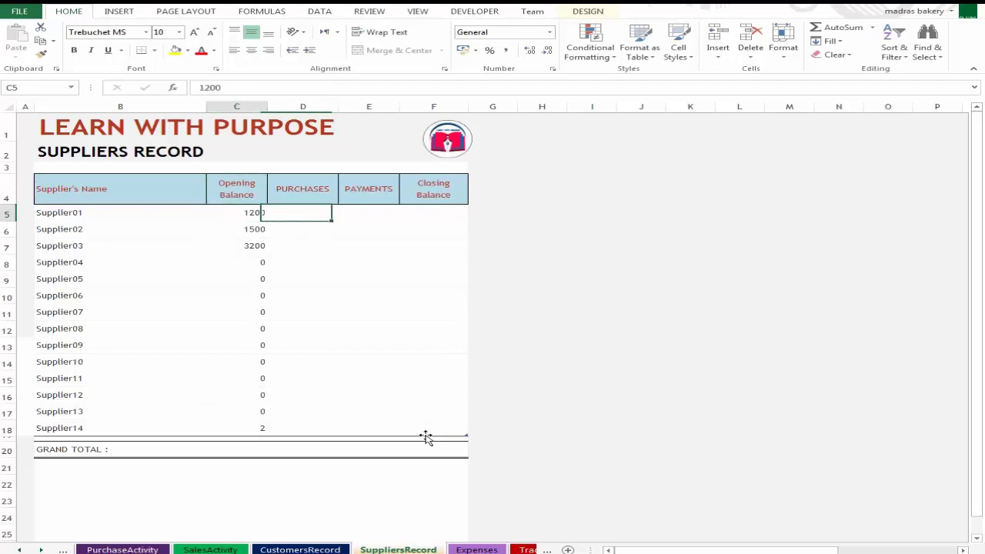
{"action": "key", "text": "Left"}
{"action": "key", "text": "Up"}
{"action": "key", "text": "Down"}
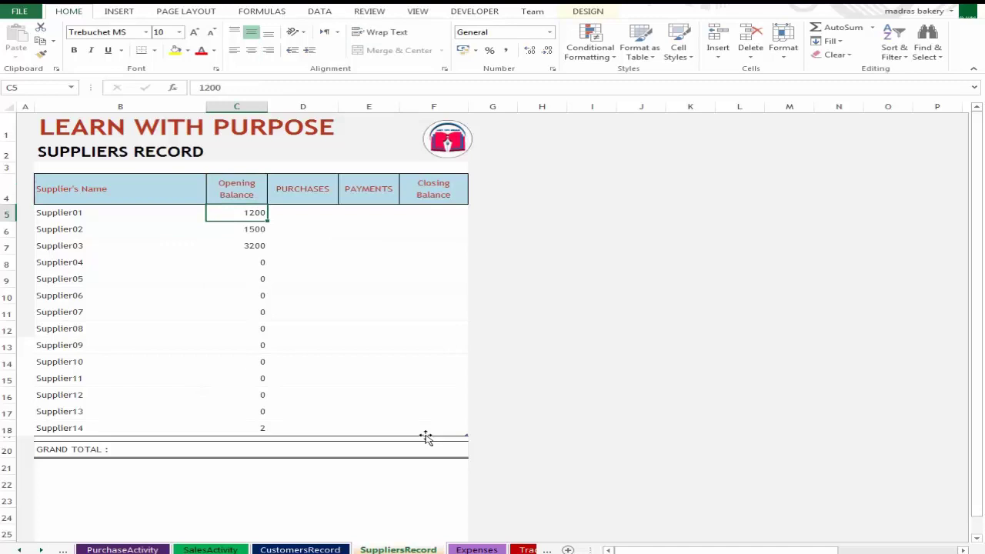
{"action": "key", "text": "Up"}
{"action": "key", "text": "Down"}
{"action": "key", "text": "Up"}
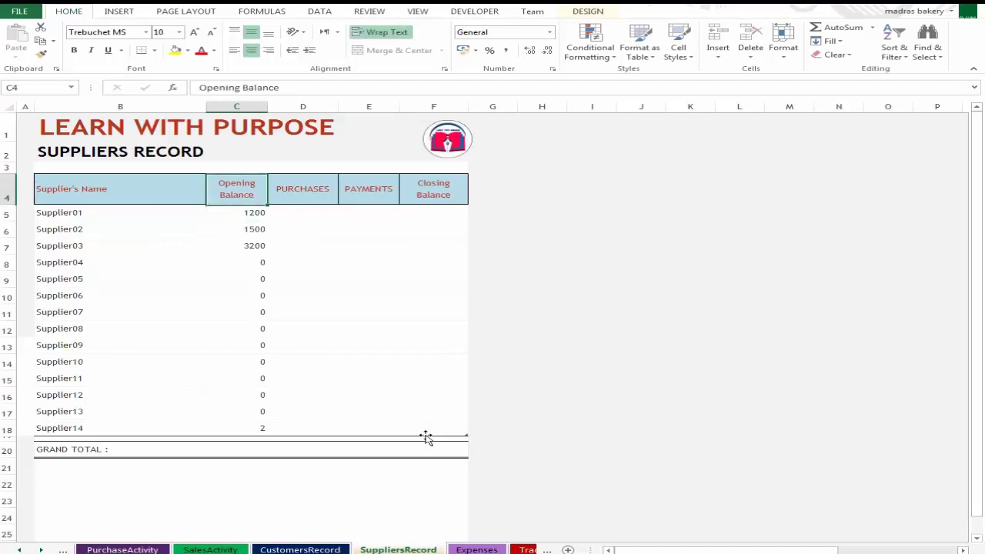
{"action": "key", "text": "Down"}
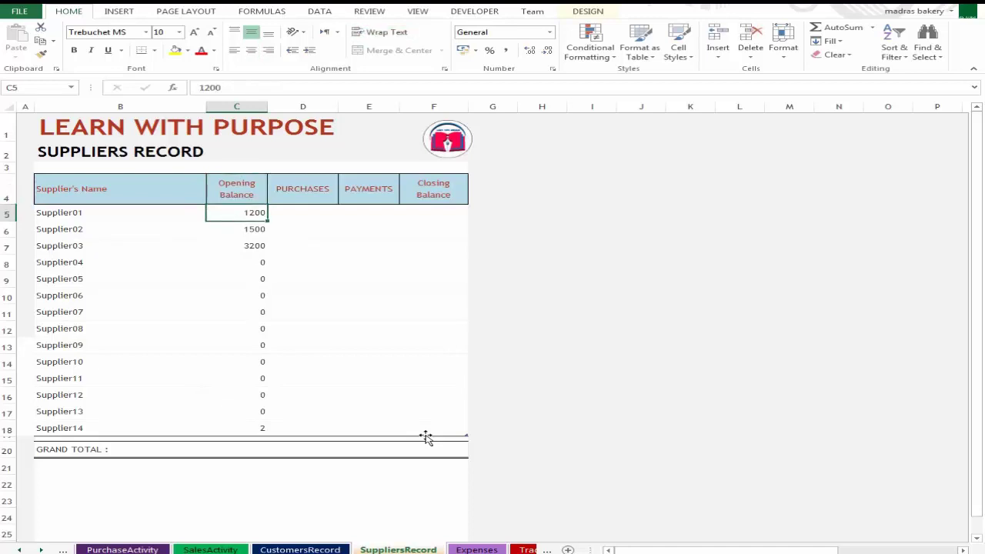
{"action": "key", "text": "shift+Down"}
Format opening balances C5:C18 in Accounting style and widen column C to fit.
{"action": "key", "text": "shift+Down"}
{"action": "key", "text": "shift+Down"}
{"action": "key", "text": "shift+Down"}
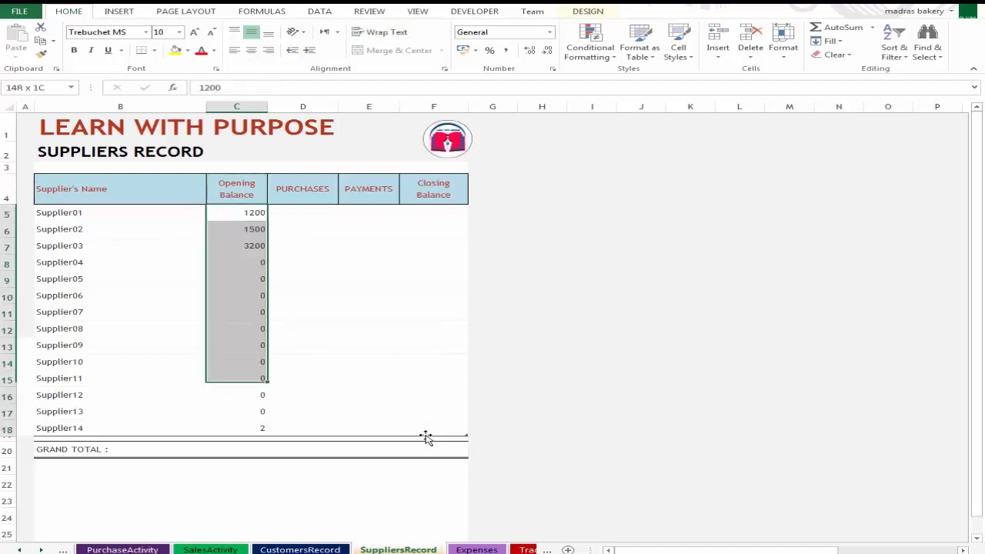
{"action": "key", "text": "shift+Down"}
{"action": "key", "text": "shift+Down"}
{"action": "key", "text": "shift+Down"}
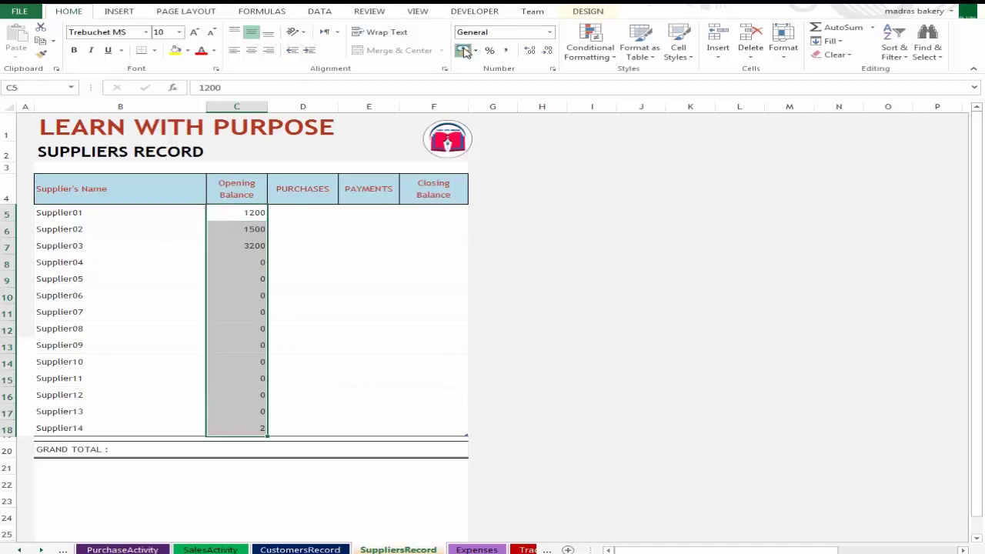
{"action": "left_click", "coordinate": [464, 49]}
{"action": "double_click", "coordinate": [269, 105]}
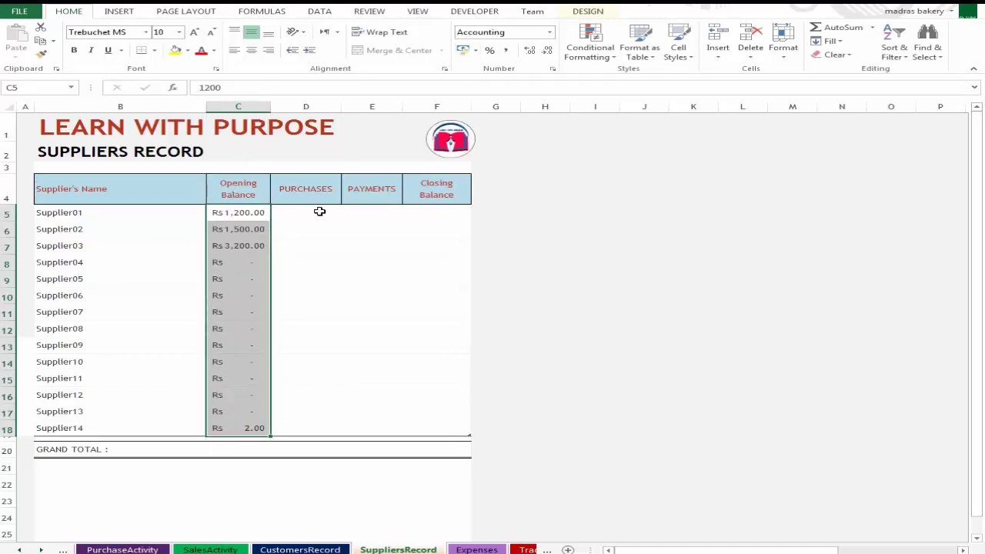
{"action": "left_click", "coordinate": [322, 243]}
Start a SUMIF formula in Supplier01's PURCHASES cell D5.
{"action": "key", "text": "Up"}
{"action": "key", "text": "Up"}
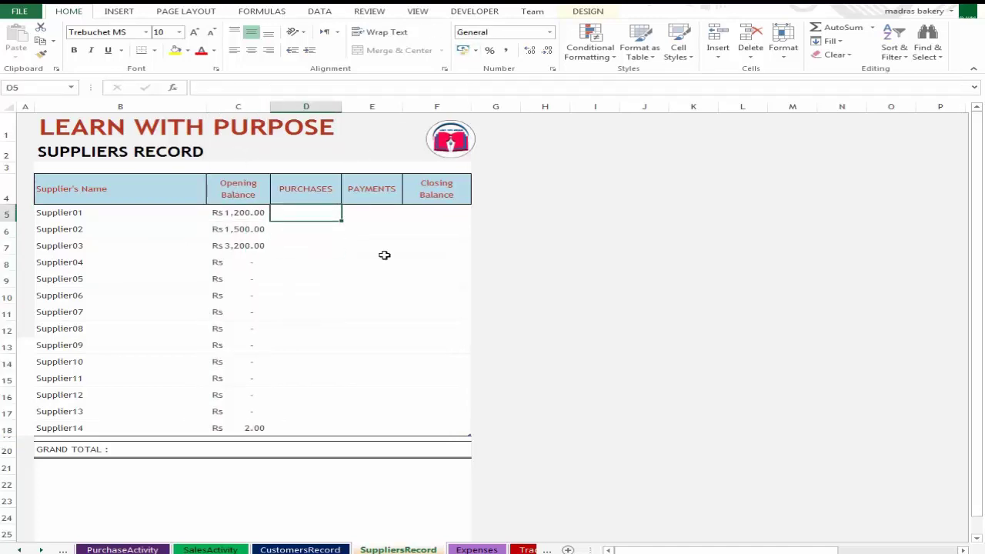
{"action": "key", "text": "Up"}
{"action": "key", "text": "Down"}
{"action": "key", "text": "Left"}
{"action": "key", "text": "Right"}
{"action": "key", "text": "Left"}
{"action": "key", "text": "Right"}
{"action": "key", "text": "Left"}
{"action": "key", "text": "Right"}
{"action": "type", "text": "=sumif"}
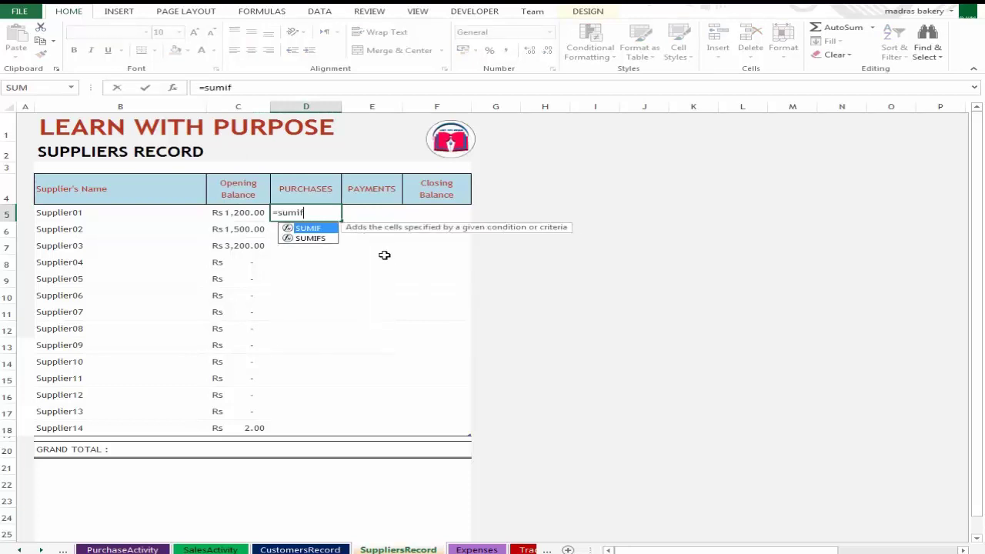
{"action": "key", "text": "Tab"}
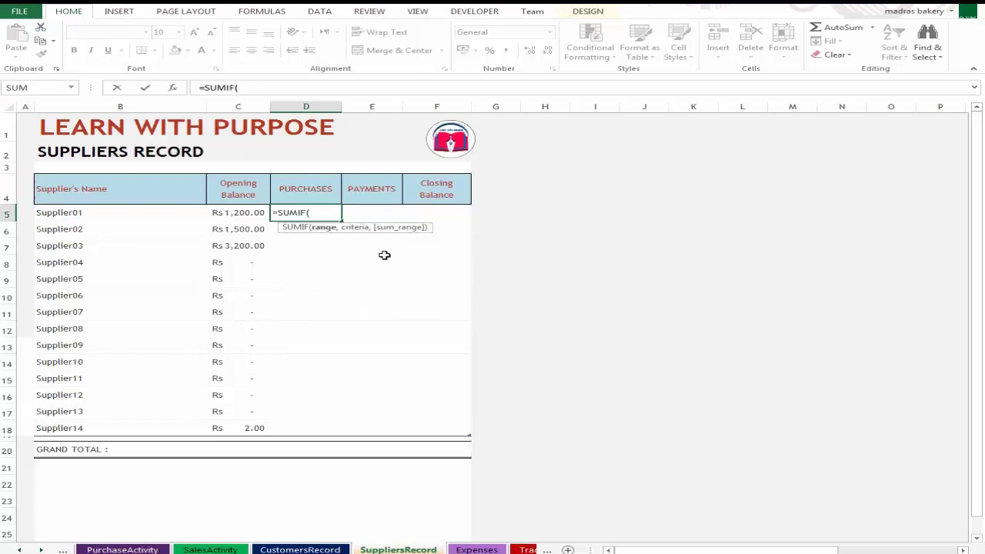
{"action": "key", "text": "ctrl+Page_Up"}
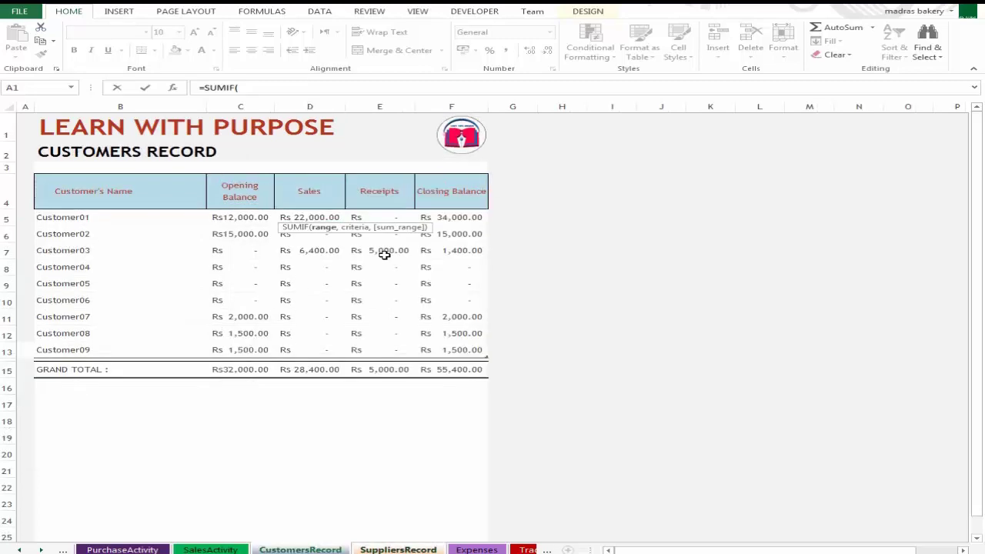
{"action": "key", "text": "ctrl+Page_Up"}
{"action": "key", "text": "ctrl+Page_Up"}
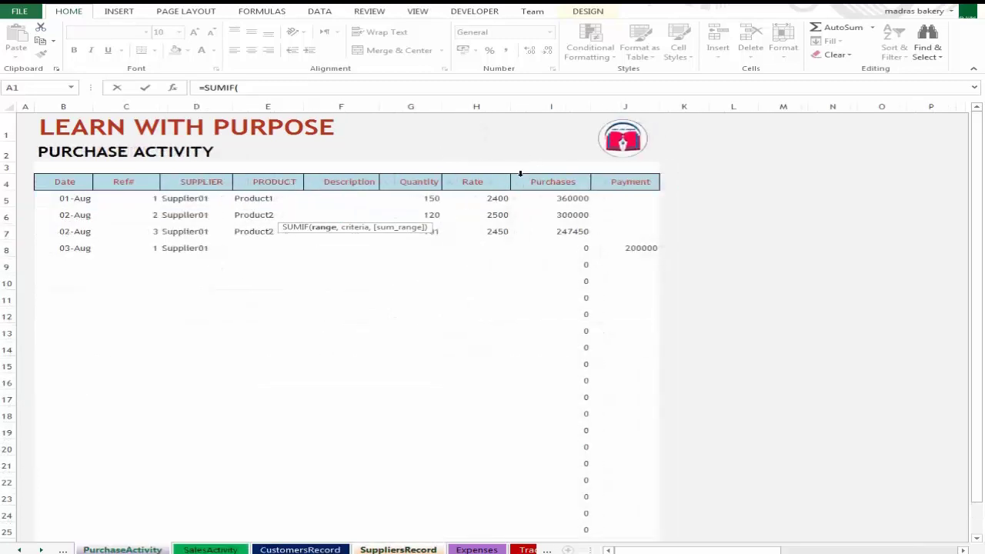
Complete D5's SUMIF over PurchaseActivity!Print_Area, matching Supplier's Name, summing PurchaseActivity!$I:$I.
{"action": "mouse_move", "coordinate": [67, 107]}
{"action": "left_mouse_down"}
{"action": "mouse_move", "coordinate": [358, 127]}
{"action": "mouse_move", "coordinate": [625, 126]}
{"action": "left_mouse_up"}
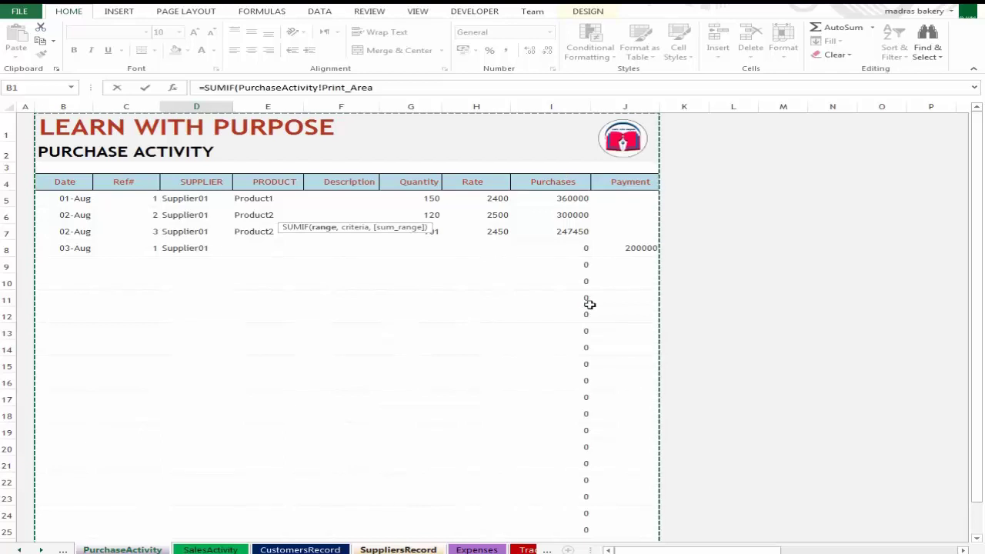
{"action": "type", "text": ","}
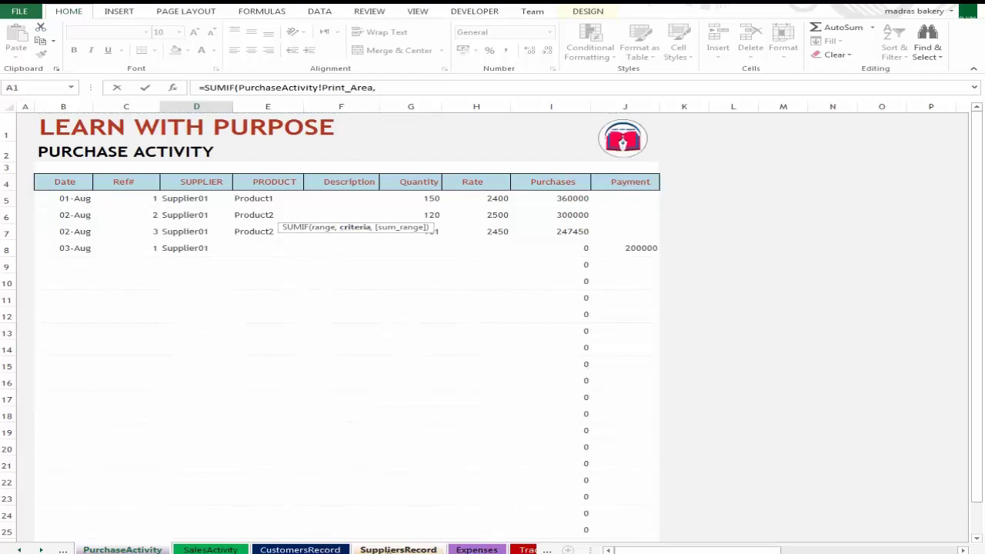
{"action": "left_click", "coordinate": [398, 549]}
{"action": "left_click", "coordinate": [101, 213]}
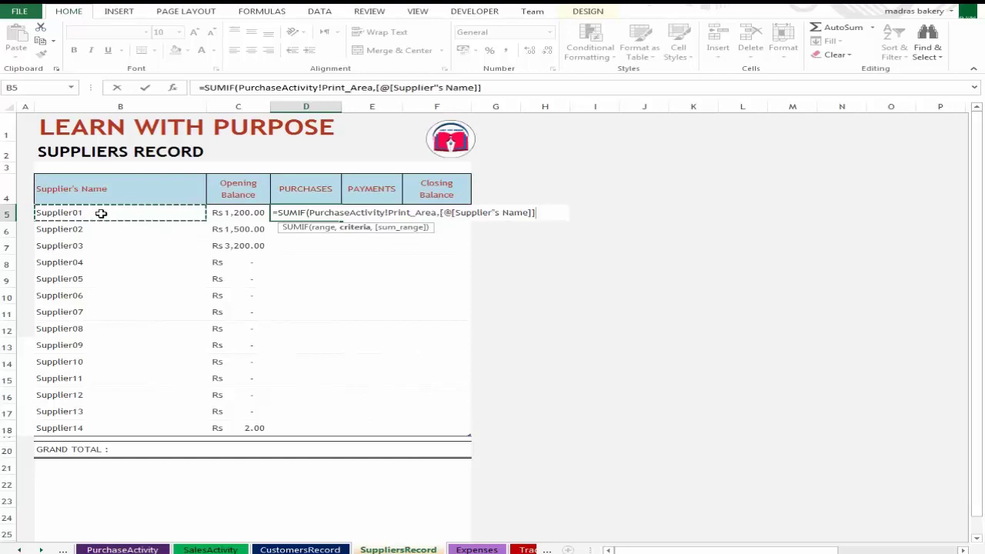
{"action": "type", "text": ","}
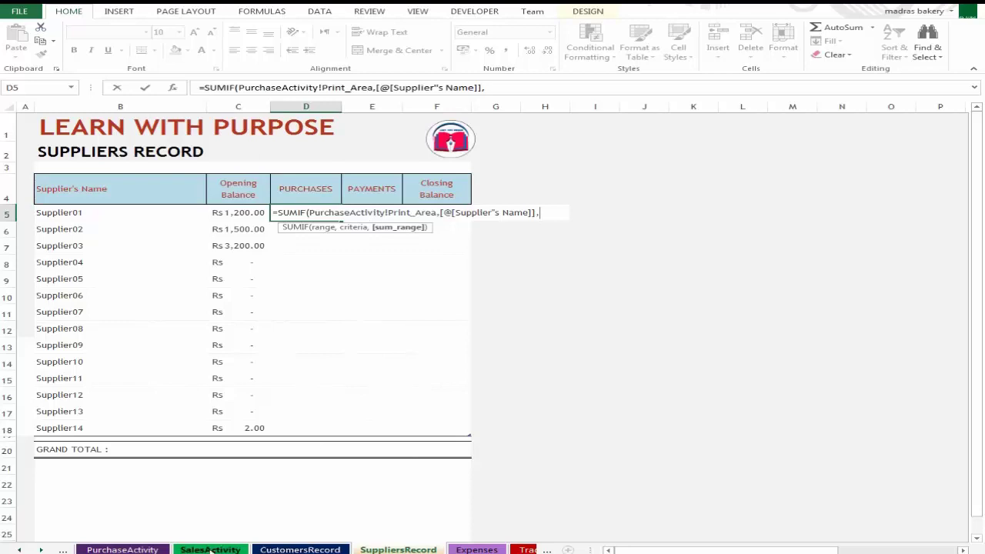
{"action": "left_click", "coordinate": [123, 550]}
{"action": "left_click", "coordinate": [566, 106]}
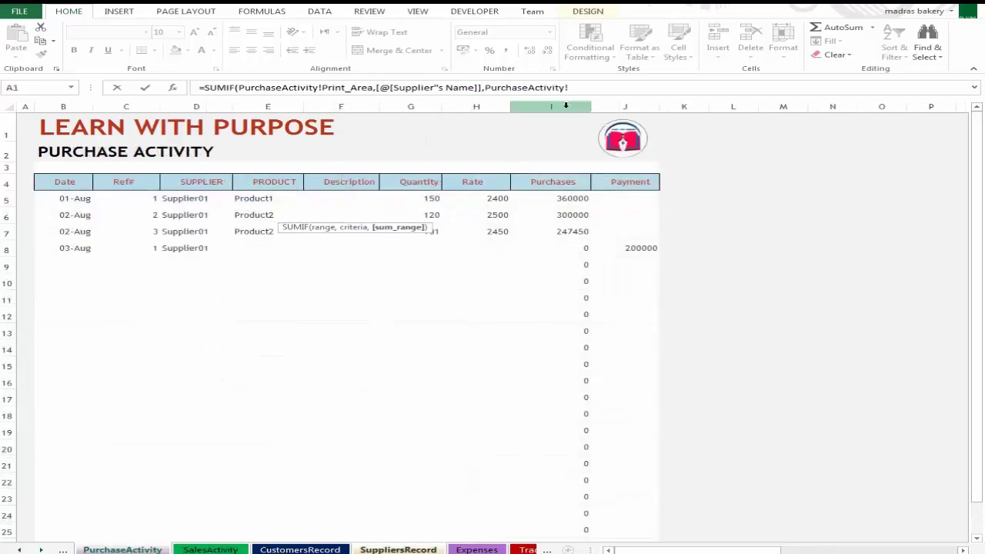
{"action": "key", "text": "F4"}
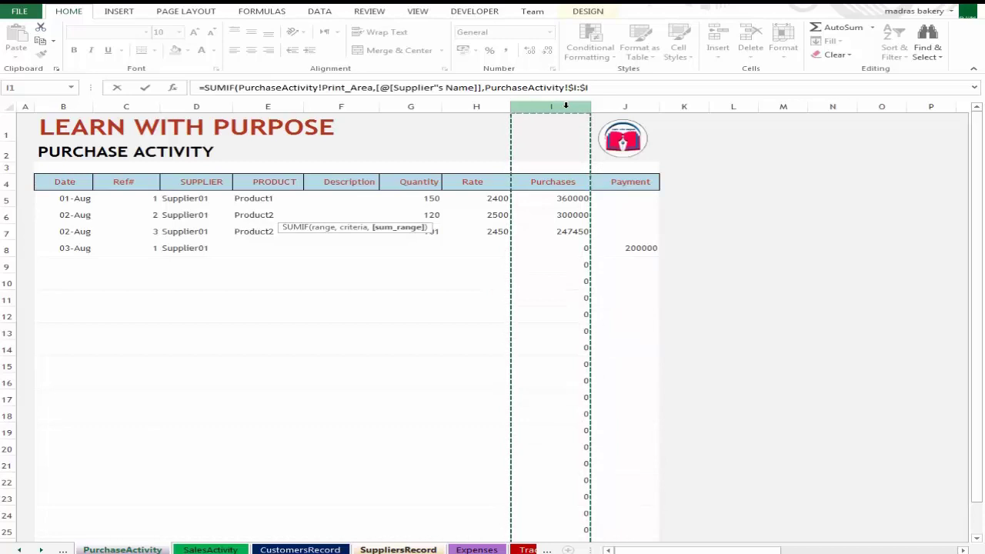
{"action": "key", "text": "Return"}
Copy D5's SUMIF formula text into the PAYMENTS cell E5.
{"action": "key", "text": "Up"}
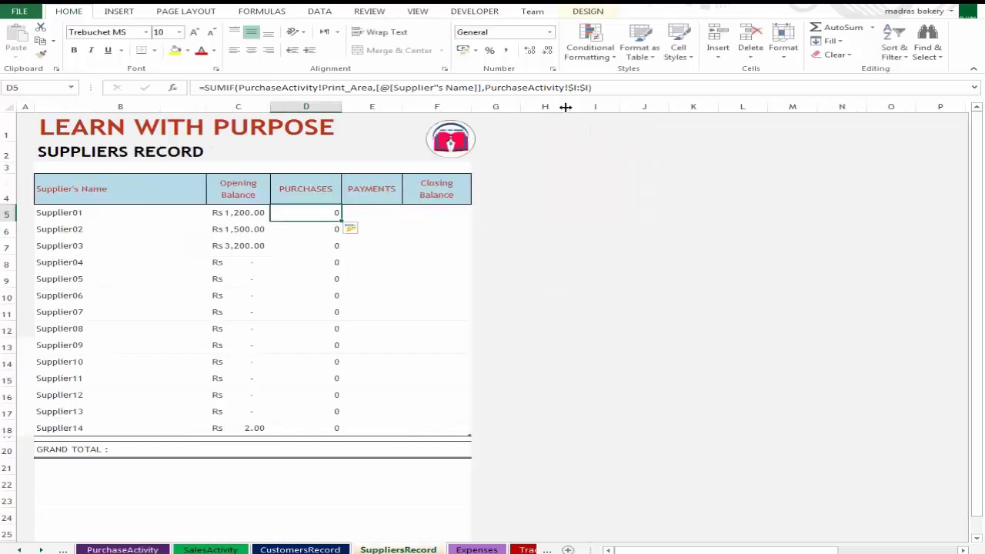
{"action": "key", "text": "F2"}
{"action": "key", "text": "shift+Left"}
{"action": "key", "text": "shift+Left"}
{"action": "key", "text": "shift+Left"}
{"action": "key", "text": "shift+Left"}
{"action": "key", "text": "shift+Left"}
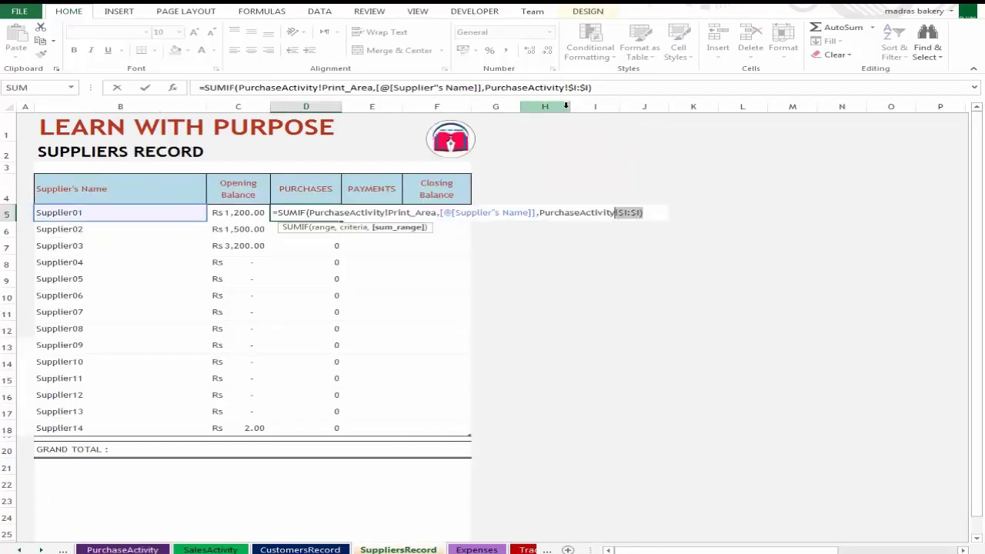
{"action": "key", "text": "shift+Left"}
{"action": "key", "text": "shift+Left"}
{"action": "key", "text": "shift+Left"}
{"action": "key", "text": "shift+Left"}
{"action": "key", "text": "shift+Left"}
{"action": "key", "text": "shift+Left"}
{"action": "key", "text": "shift+Left"}
{"action": "key", "text": "shift+Left"}
{"action": "key", "text": "shift+Left"}
{"action": "key", "text": "shift+Left"}
{"action": "key", "text": "shift+Left"}
{"action": "key", "text": "shift+Left"}
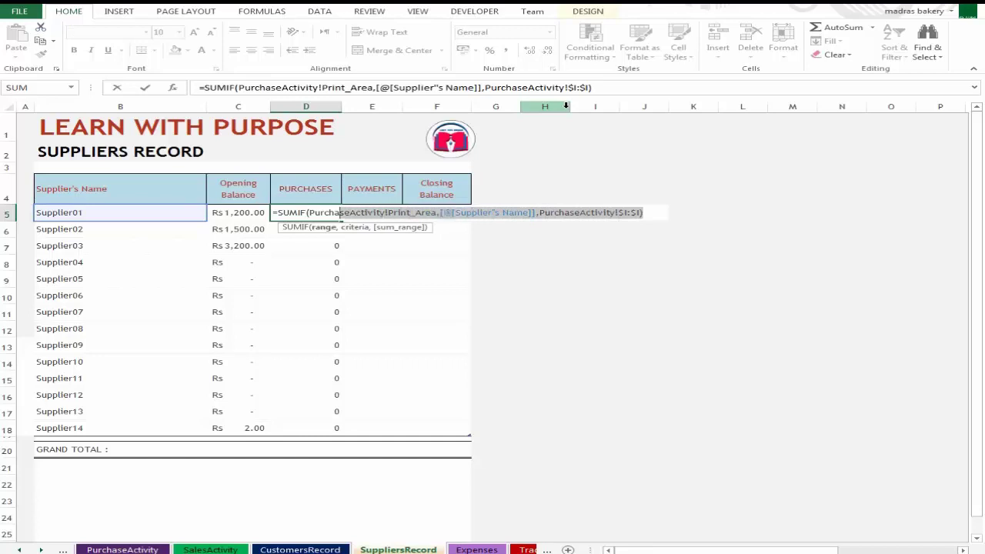
{"action": "key", "text": "shift+Left"}
{"action": "key", "text": "shift+Left"}
{"action": "key", "text": "shift+Left"}
{"action": "key", "text": "ctrl+c"}
{"action": "key", "text": "Escape"}
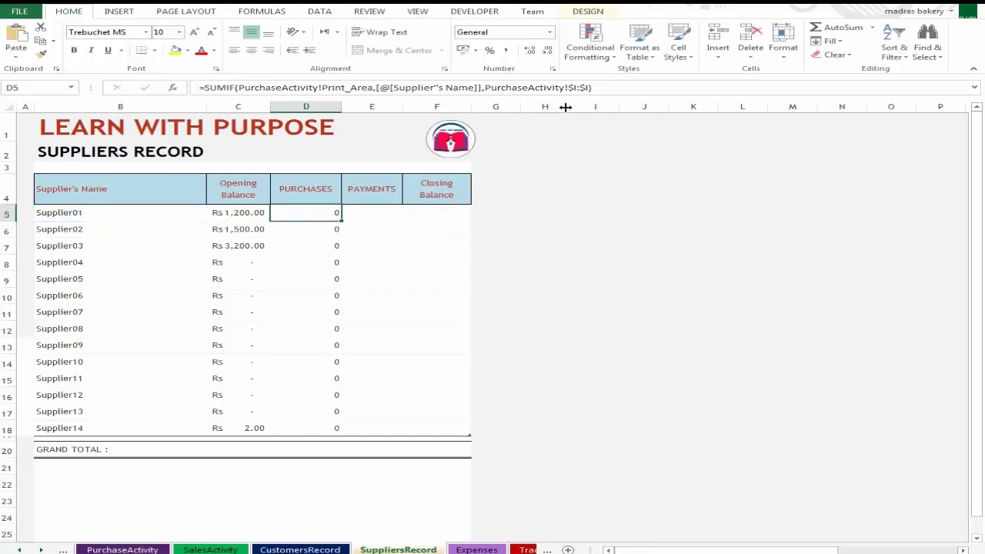
{"action": "key", "text": "Right"}
{"action": "key", "text": "ctrl+v"}
Change E5's SUMIF sum range to the PurchaseActivity Payment column $J:$J.
{"action": "key", "text": "F2"}
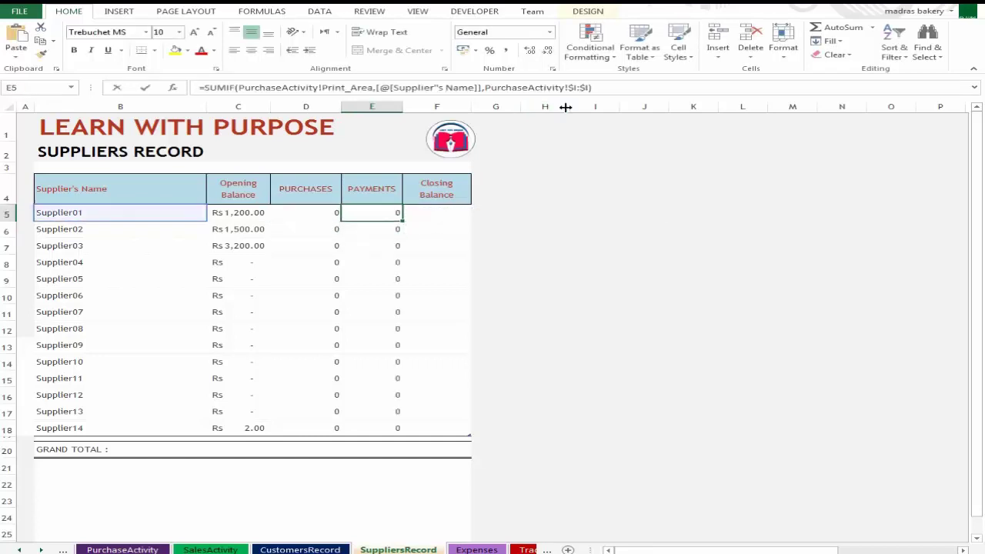
{"action": "key", "text": "Left"}
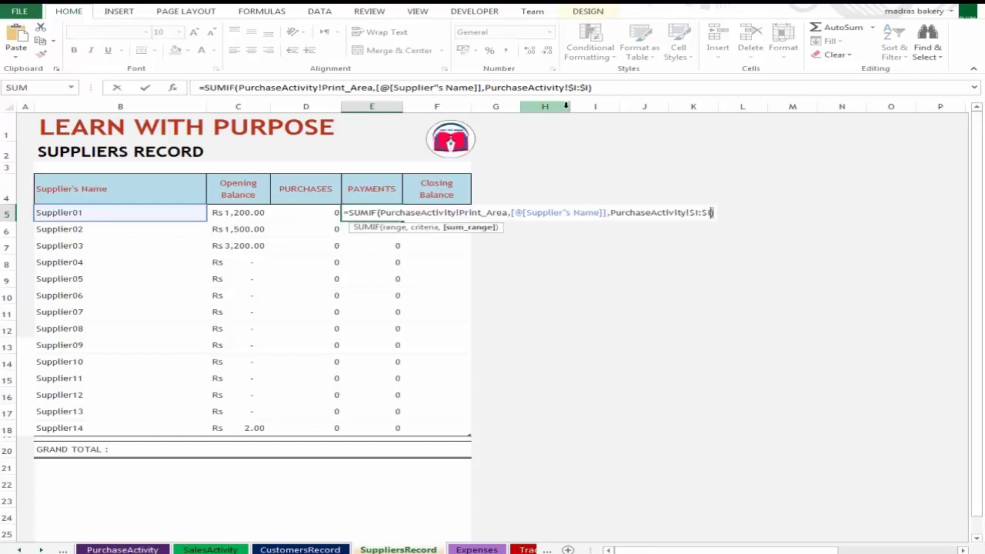
{"action": "key", "text": "shift+Left"}
{"action": "key", "text": "shift+Left"}
{"action": "key", "text": "shift+Left"}
{"action": "key", "text": "shift+Left"}
{"action": "key", "text": "shift+Left"}
{"action": "key", "text": "shift+Left"}
{"action": "key", "text": "BackSpace"}
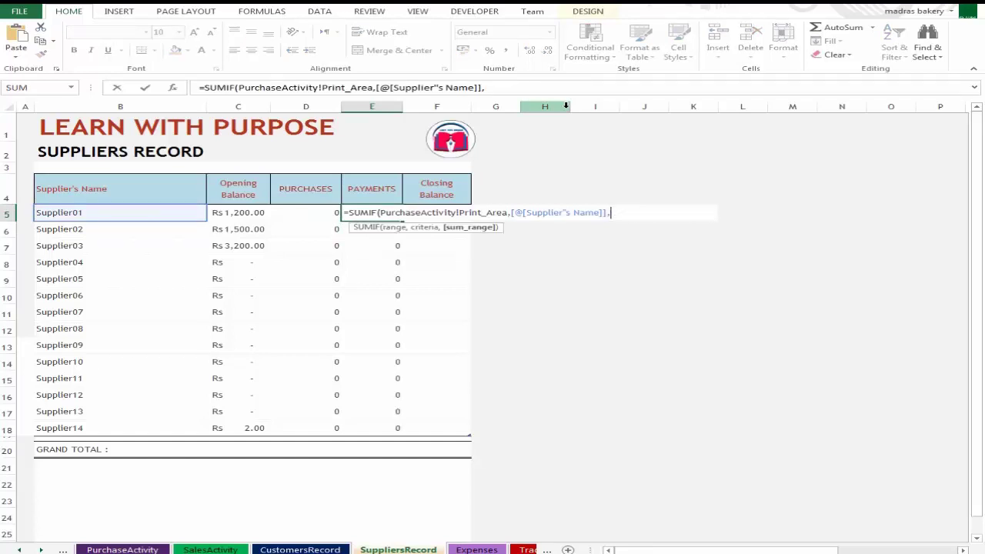
{"action": "key", "text": "ctrl+Page_Up"}
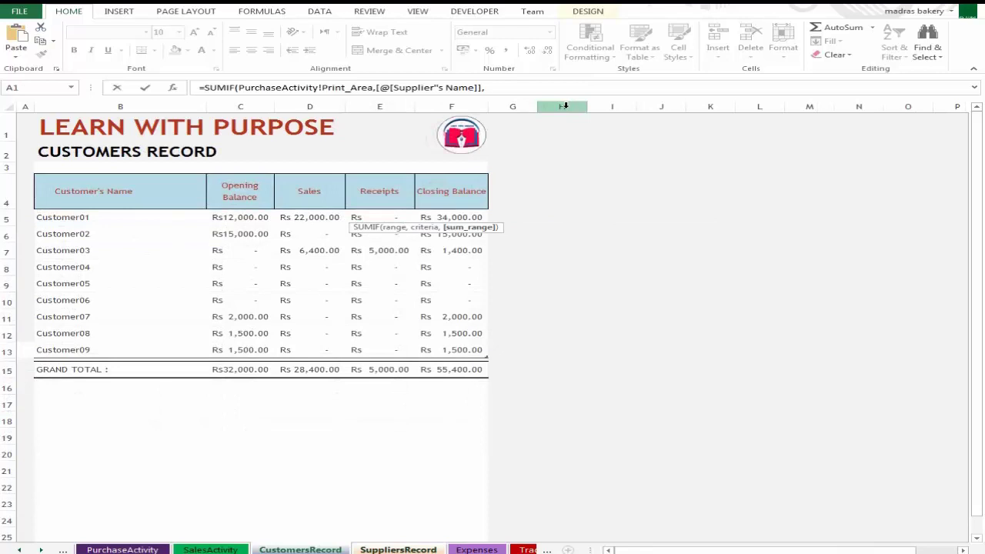
{"action": "key", "text": "ctrl+Page_Up"}
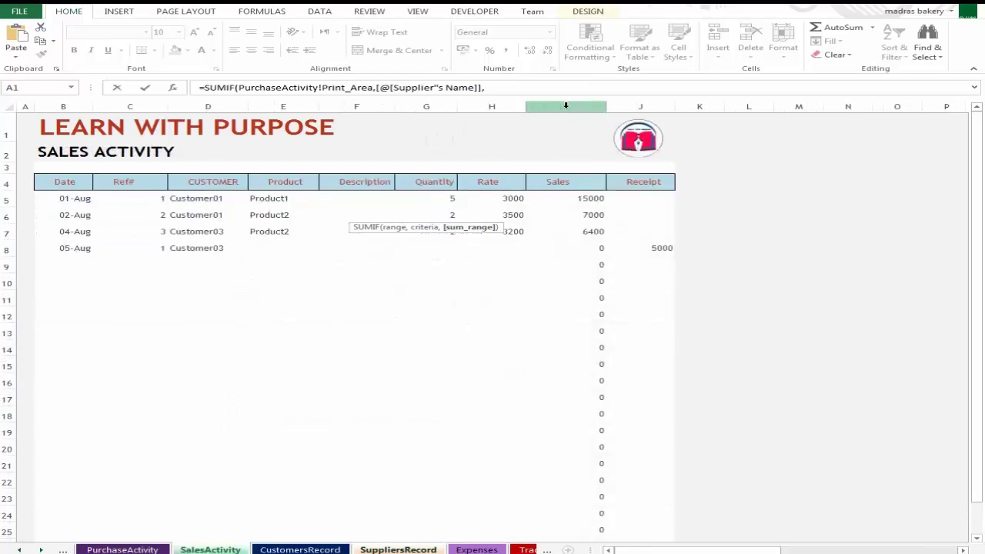
{"action": "key", "text": "ctrl+Page_Up"}
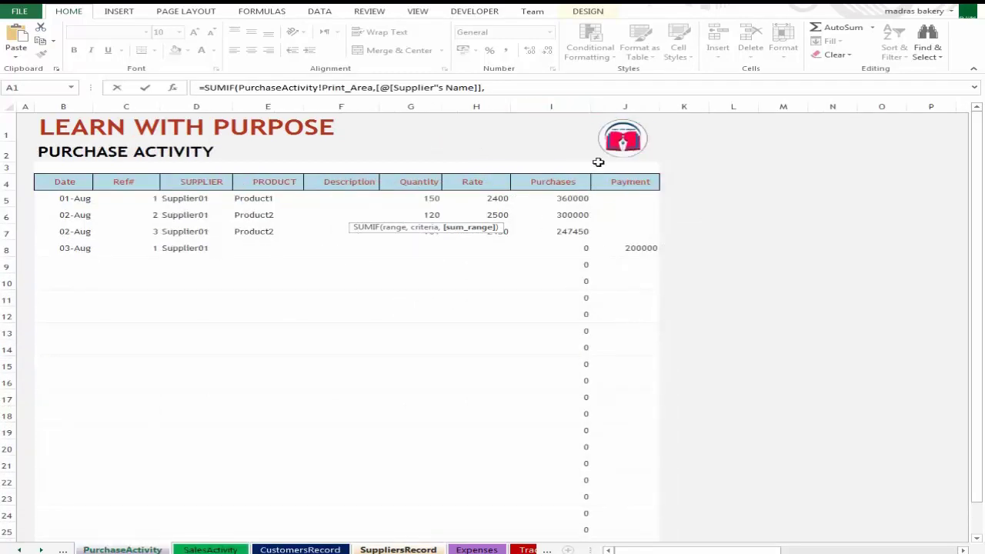
{"action": "left_click", "coordinate": [641, 105]}
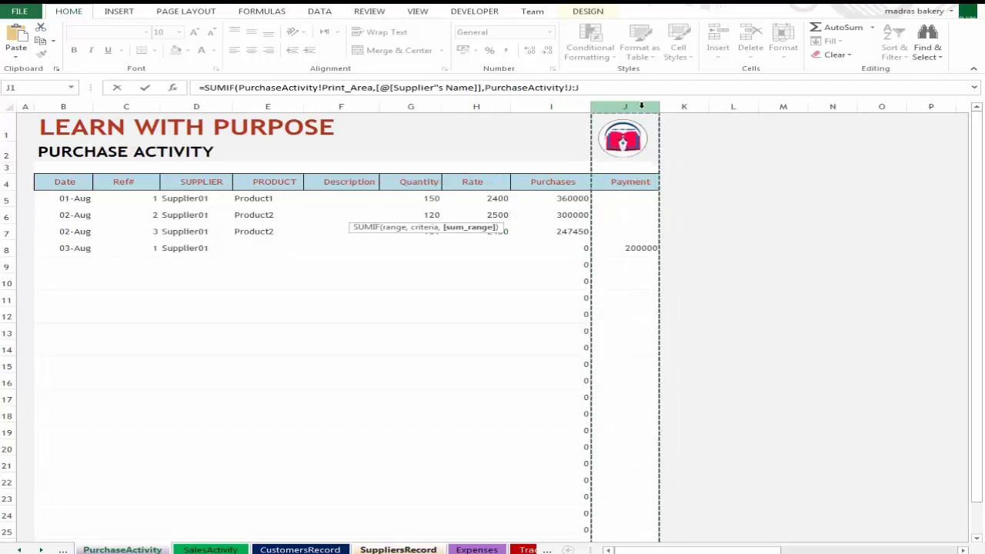
{"action": "key", "text": "F4"}
{"action": "type", "text": ")"}
{"action": "key", "text": "Return"}
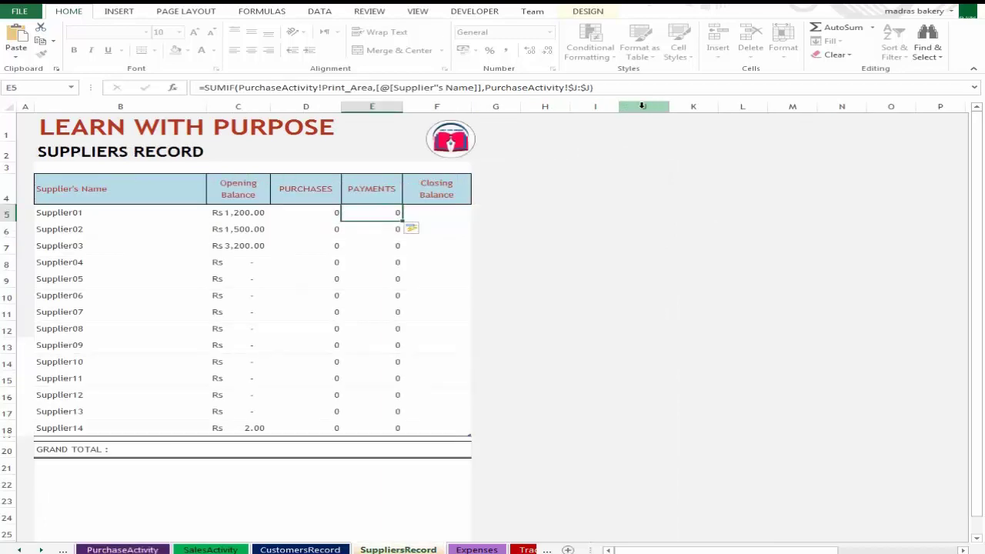
{"action": "key", "text": "Up"}
{"action": "key", "text": "Up"}
{"action": "key", "text": "Down"}
{"action": "key", "text": "ctrl+shift+Down"}
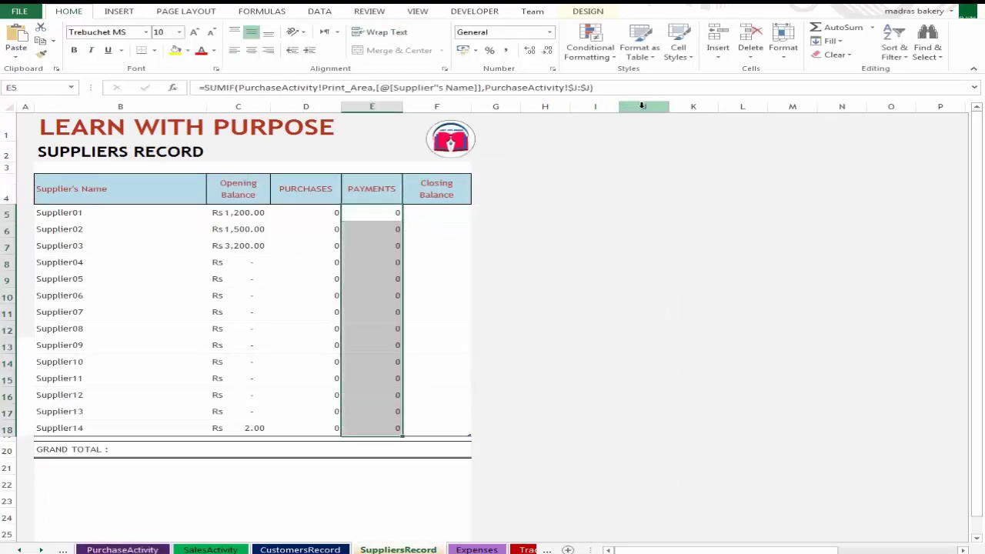
{"action": "key", "text": "Left"}
{"action": "key", "text": "Right"}
{"action": "key", "text": "Right"}
{"action": "type", "text": "="}
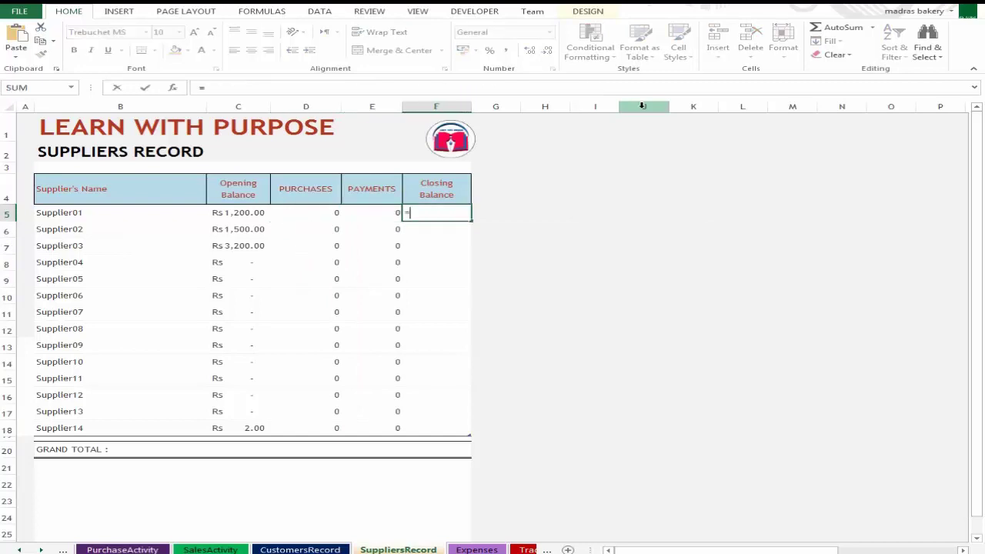
{"action": "key", "text": "Left"}
{"action": "key", "text": "Left"}
{"action": "key", "text": "Left"}
{"action": "type", "text": "+"}
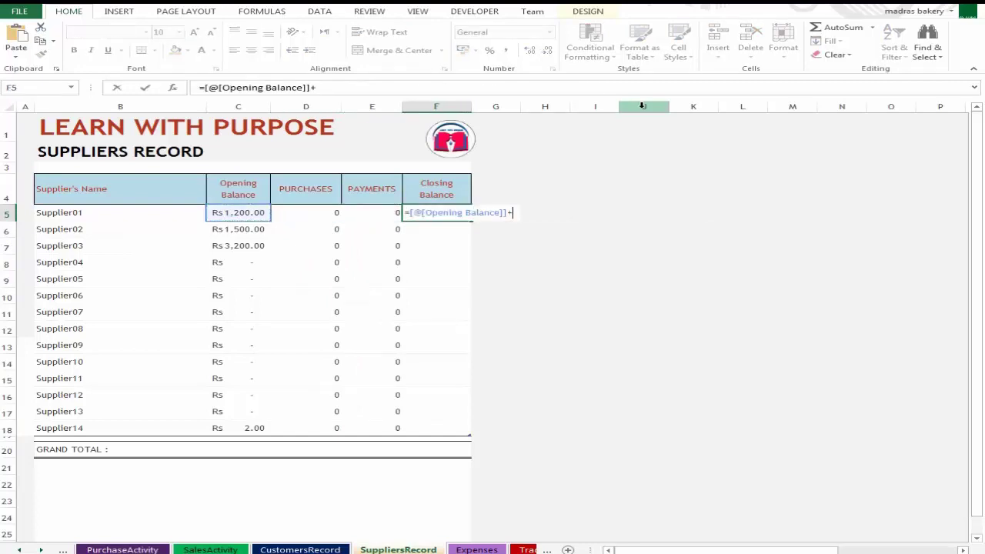
{"action": "key", "text": "Left"}
{"action": "key", "text": "Left"}
{"action": "type", "text": "-"}
{"action": "key", "text": "Left"}
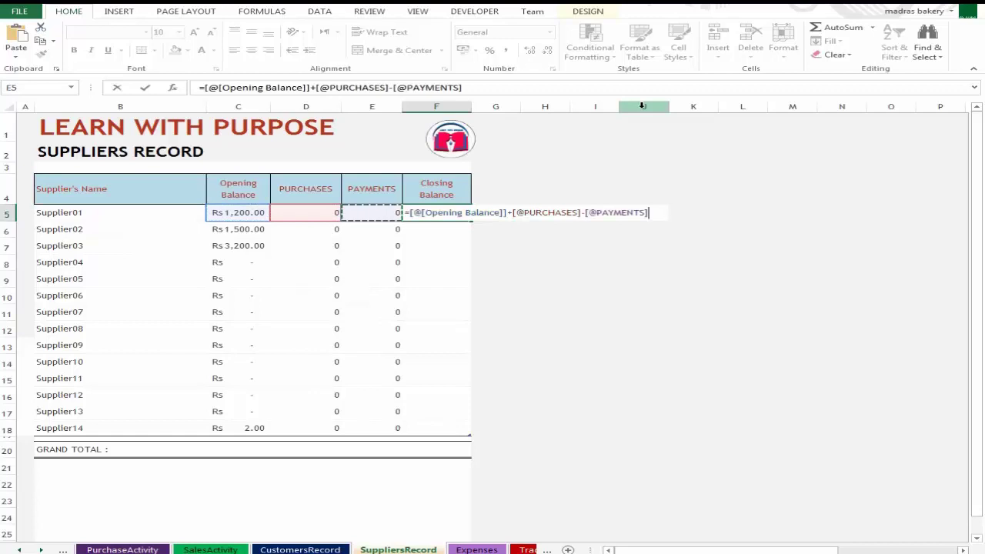
{"action": "key", "text": "Return"}
Select the calculated cells D5:F18.
{"action": "key", "text": "Up"}
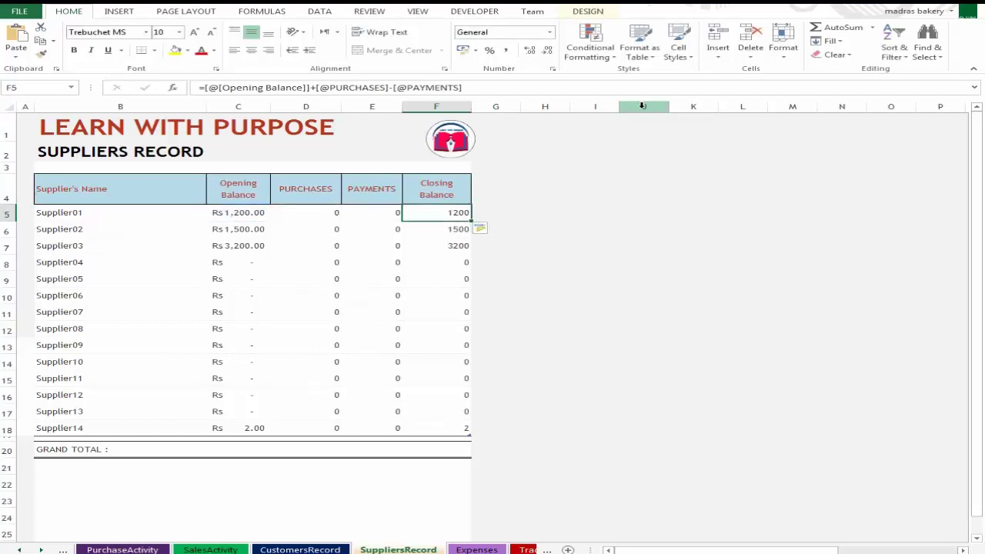
{"action": "key", "text": "shift+Down"}
{"action": "key", "text": "shift+Down"}
{"action": "key", "text": "shift+Down"}
{"action": "key", "text": "shift+Down"}
{"action": "key", "text": "shift+Down"}
{"action": "key", "text": "shift+Down"}
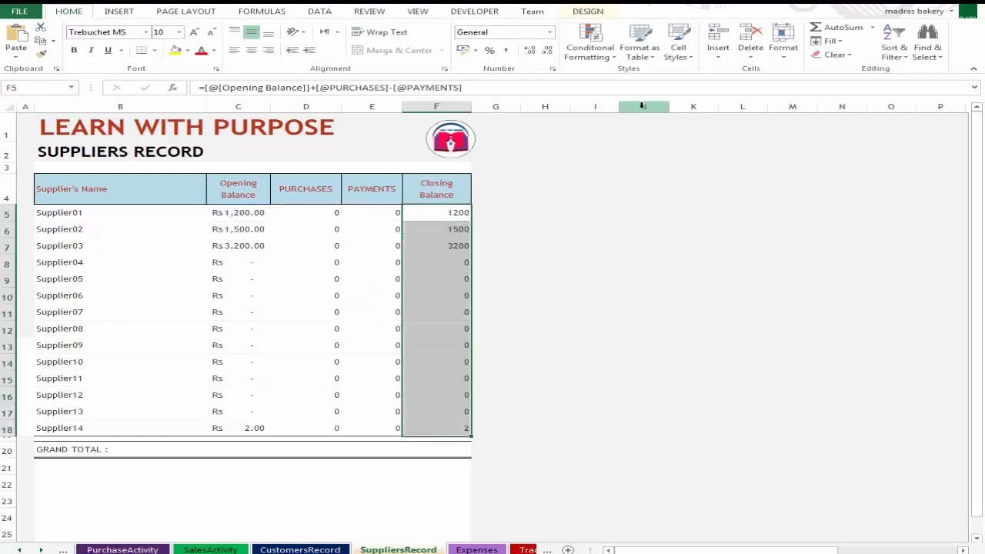
{"action": "key", "text": "shift+Up"}
{"action": "key", "text": "shift+Up"}
{"action": "key", "text": "shift+Up"}
{"action": "key", "text": "shift+Up"}
{"action": "key", "text": "shift+Up"}
{"action": "key", "text": "Left"}
{"action": "key", "text": "Left"}
{"action": "key", "text": "shift+Right"}
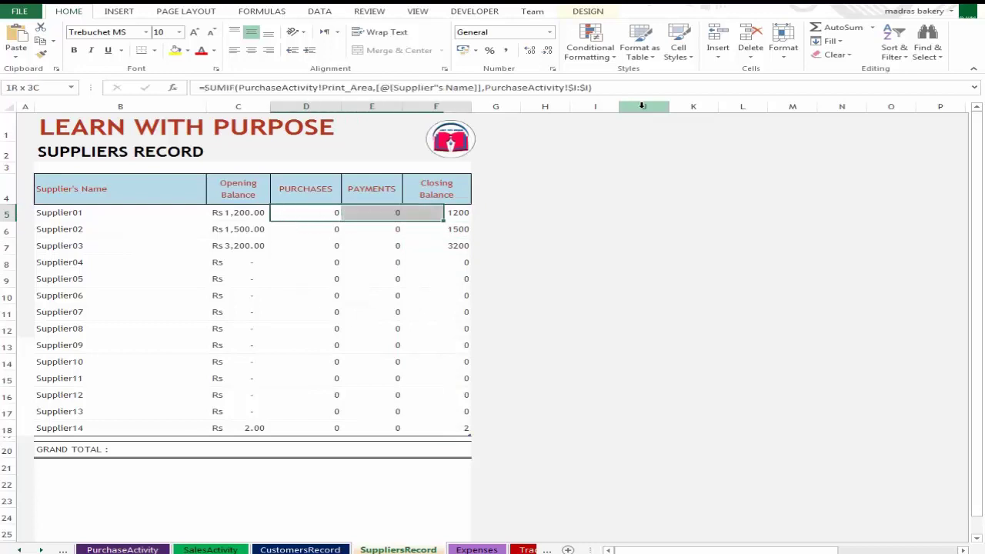
{"action": "key", "text": "shift+Right"}
{"action": "key", "text": "shift+Down"}
{"action": "key", "text": "shift+Down"}
{"action": "key", "text": "shift+Down"}
{"action": "key", "text": "shift+Down"}
{"action": "key", "text": "shift+Down"}
{"action": "key", "text": "shift+Down"}
{"action": "key", "text": "shift+Down"}
{"action": "key", "text": "shift+Up"}
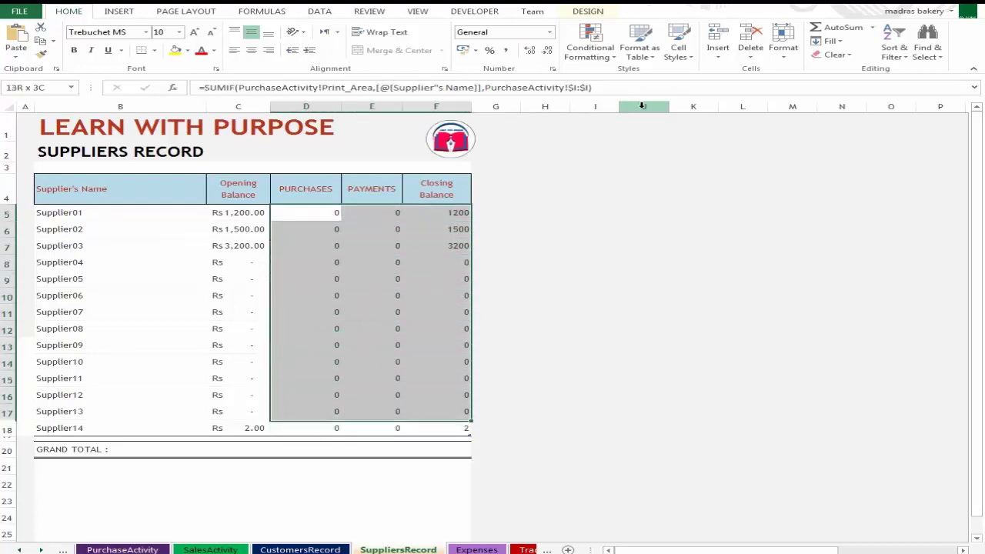
{"action": "key", "text": "shift+Down"}
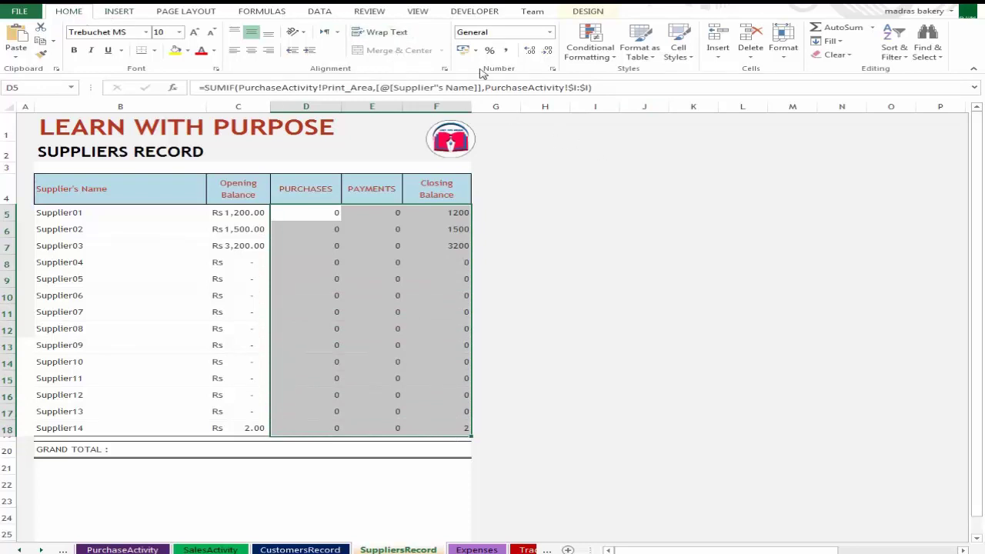
Apply the Rs Accounting format to D5:F18.
{"action": "left_click", "coordinate": [463, 50]}
{"action": "left_click", "coordinate": [460, 274]}
{"action": "left_click", "coordinate": [333, 331]}
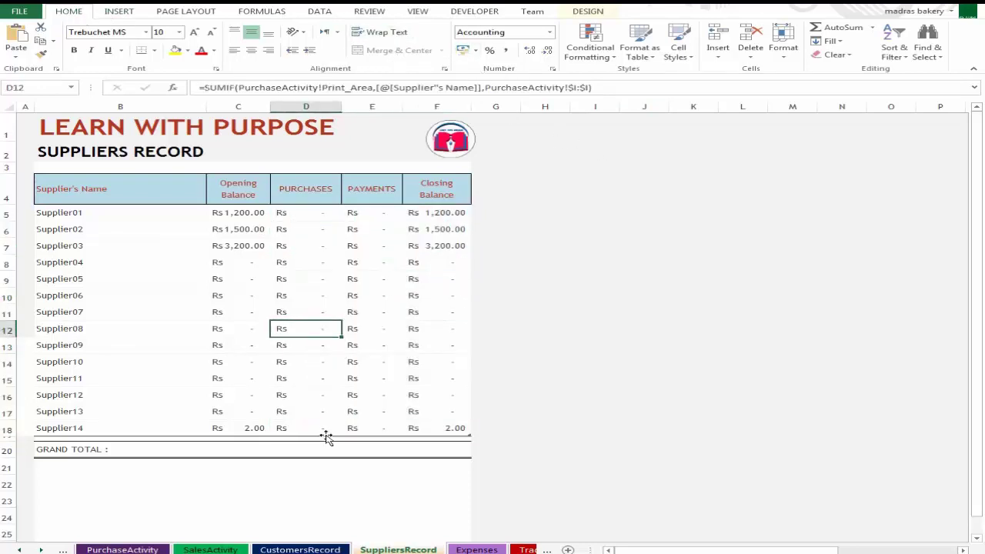
Enter =SUM(C5:C19) as the GRAND TOTAL for Opening Balance in C20.
{"action": "left_click", "coordinate": [323, 447]}
{"action": "key", "text": "Left"}
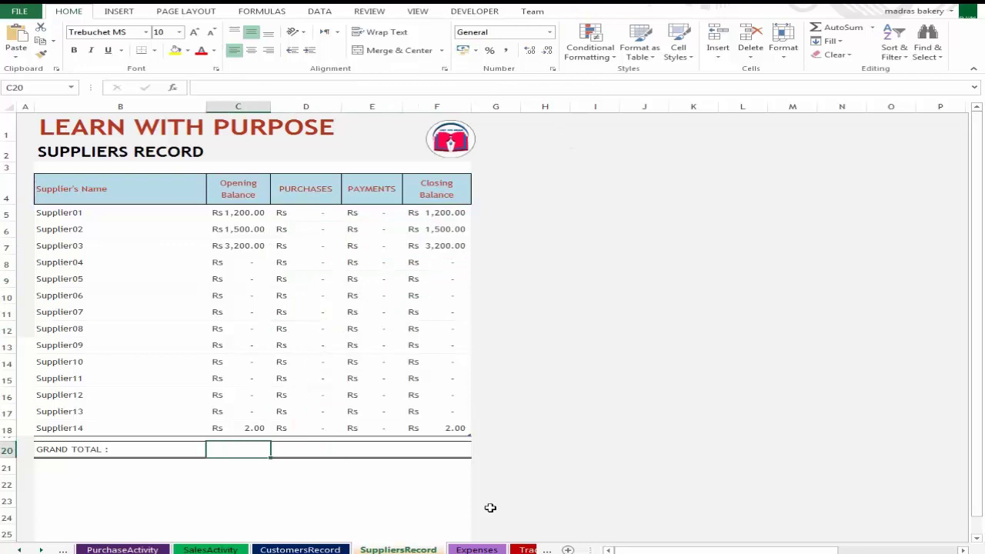
{"action": "type", "text": "=sum(C18"}
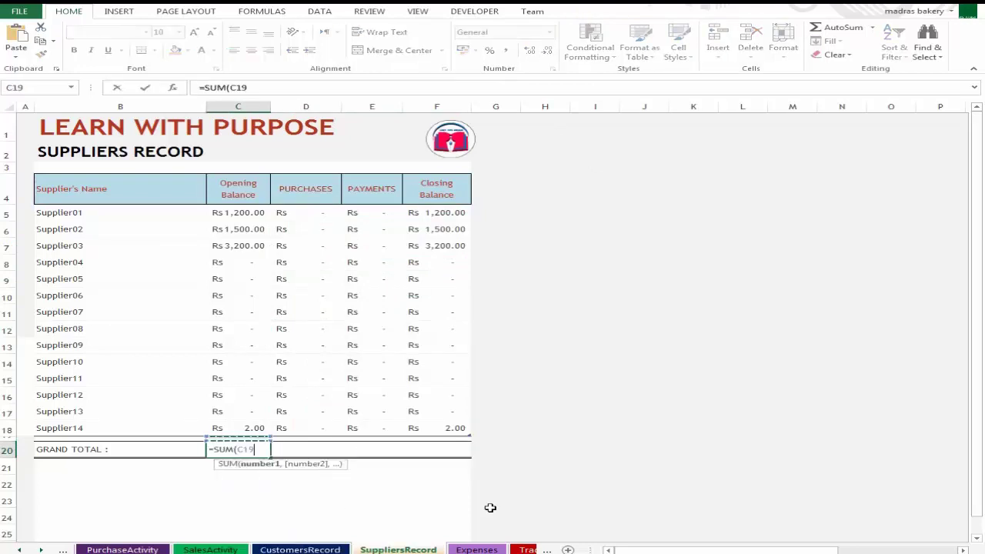
{"action": "type", "text": ":C19"}
{"action": "key", "text": "shift+Up"}
{"action": "key", "text": "shift+Up"}
{"action": "key", "text": "shift+Up"}
{"action": "key", "text": "shift+Up"}
{"action": "key", "text": "shift+Up"}
{"action": "key", "text": "shift+Up"}
{"action": "key", "text": "shift+Up"}
{"action": "key", "text": "shift+Up"}
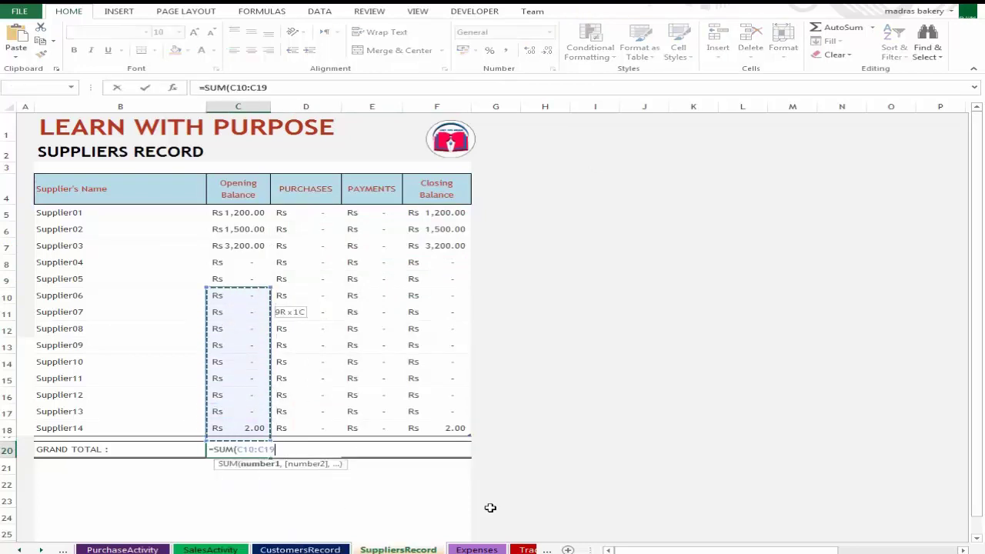
{"action": "key", "text": "shift+Up"}
{"action": "key", "text": "shift+Up"}
{"action": "key", "text": "shift+Up"}
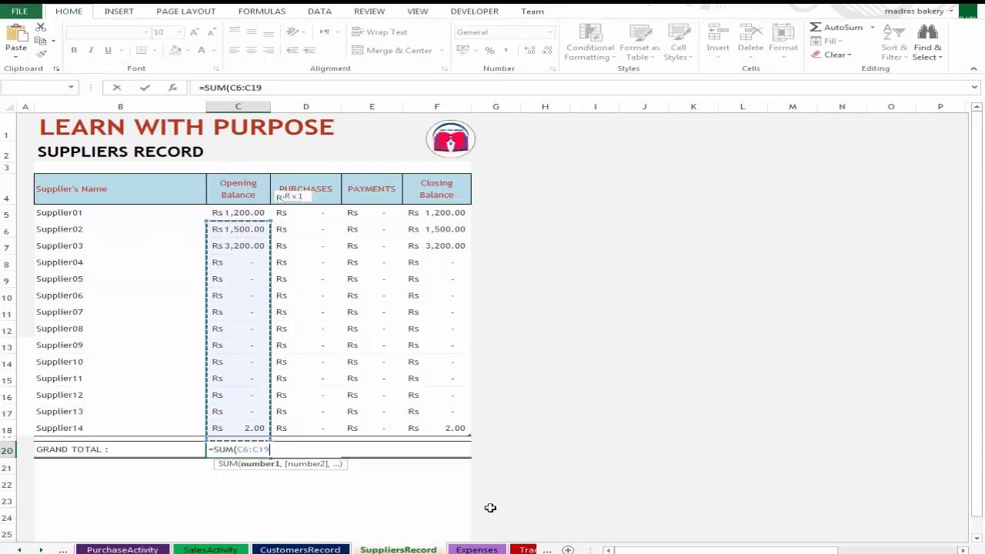
{"action": "key", "text": "shift+Down"}
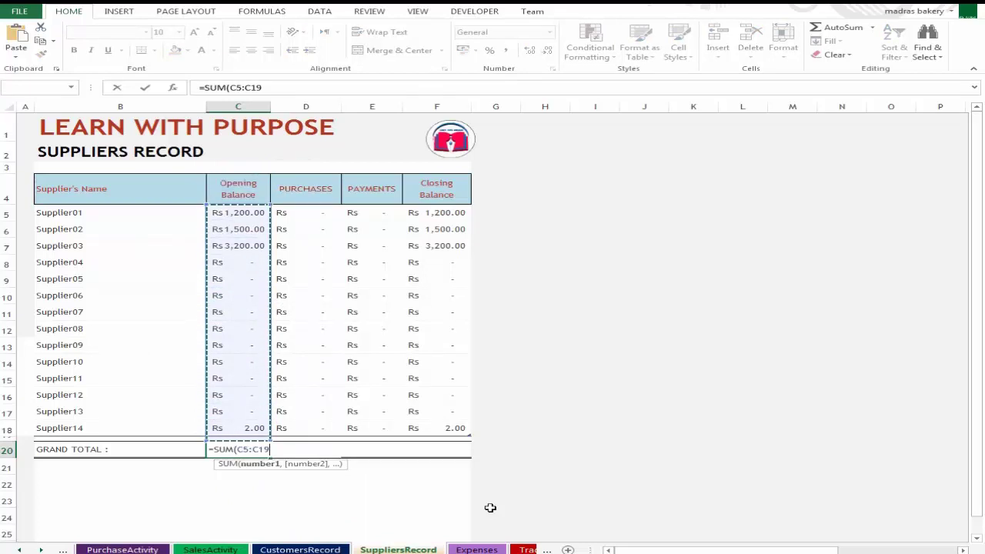
{"action": "key", "text": "ctrl+Return"}
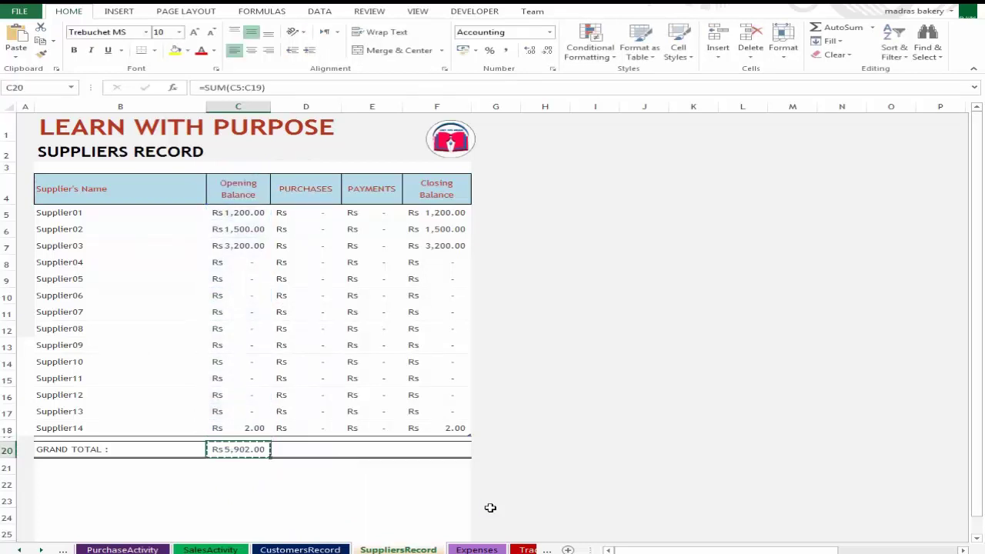
Paste the total formula into the Purchases and Payments totals D20 and E20.
{"action": "key", "text": "Right"}
{"action": "key", "text": "ctrl+v"}
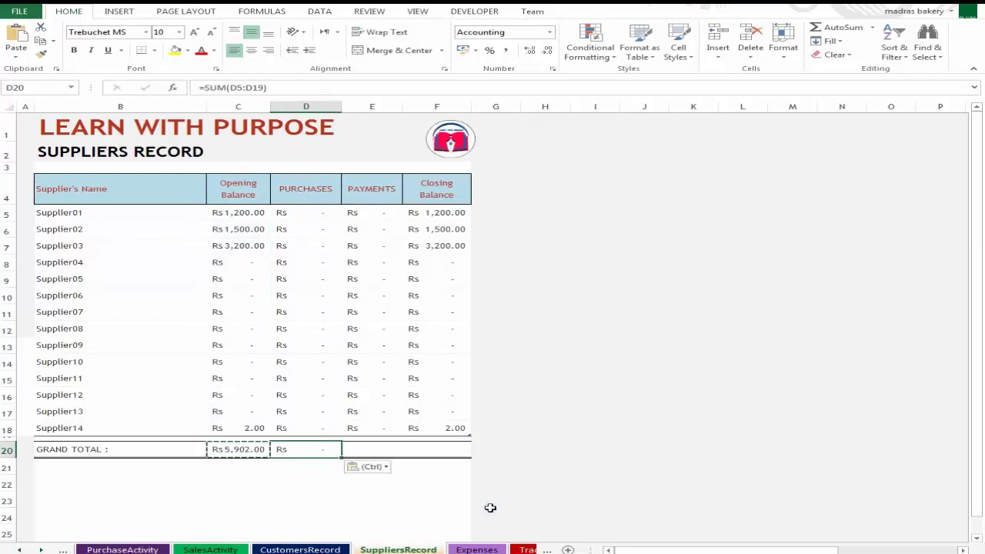
{"action": "key", "text": "Right"}
{"action": "key", "text": "shift+Right"}
{"action": "key", "text": "shift+Left"}
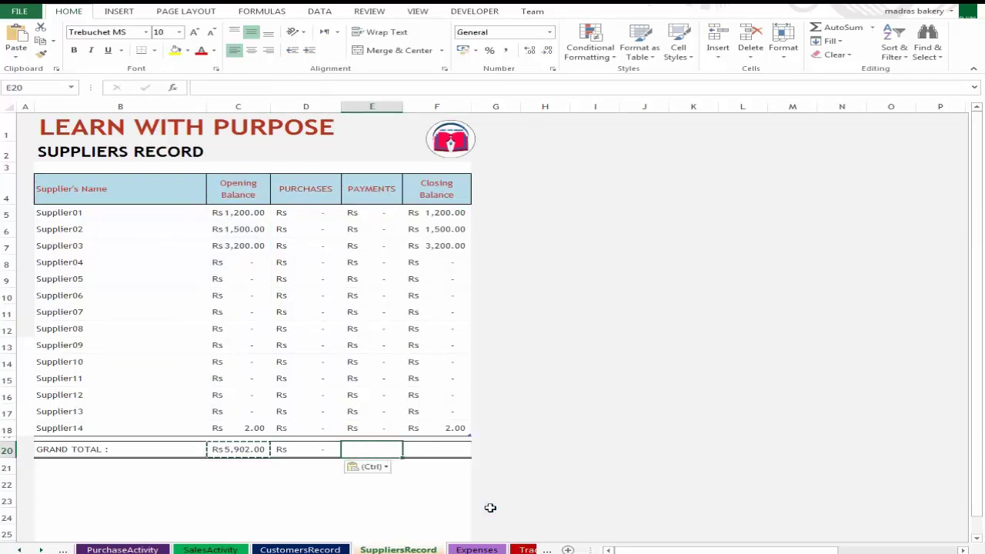
{"action": "key", "text": "Right"}
{"action": "key", "text": "ctrl+v"}
{"action": "key", "text": "ctrl"}
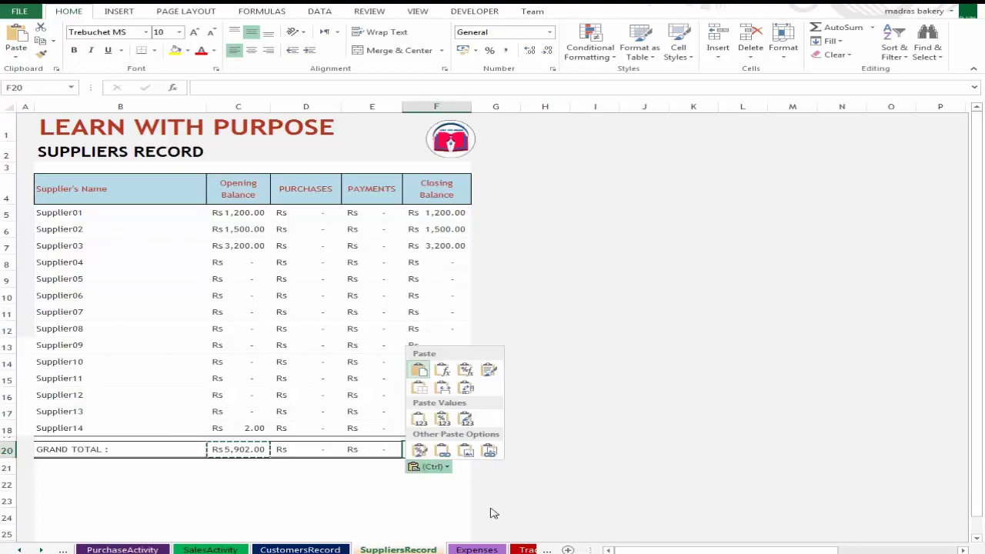
{"action": "key", "text": "Escape"}
{"action": "left_click", "coordinate": [609, 468]}
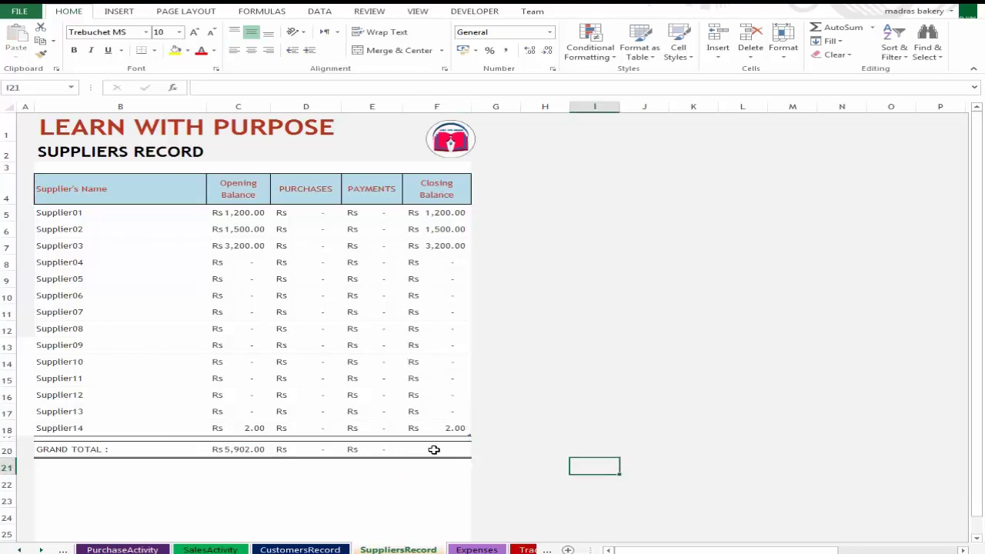
Copy C20's total formula into the Closing Balance total F20.
{"action": "left_click", "coordinate": [434, 450]}
{"action": "key", "text": "Left"}
{"action": "key", "text": "Left"}
{"action": "key", "text": "Left"}
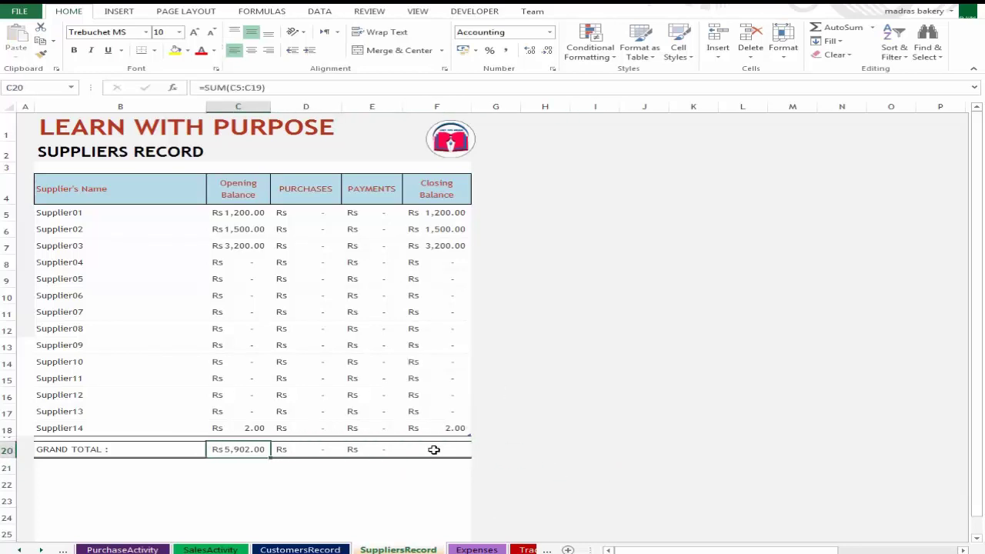
{"action": "key", "text": "ctrl+c"}
{"action": "key", "text": "Right"}
{"action": "key", "text": "Right"}
{"action": "key", "text": "Right"}
{"action": "key", "text": "ctrl+v"}
{"action": "key", "text": "Escape"}
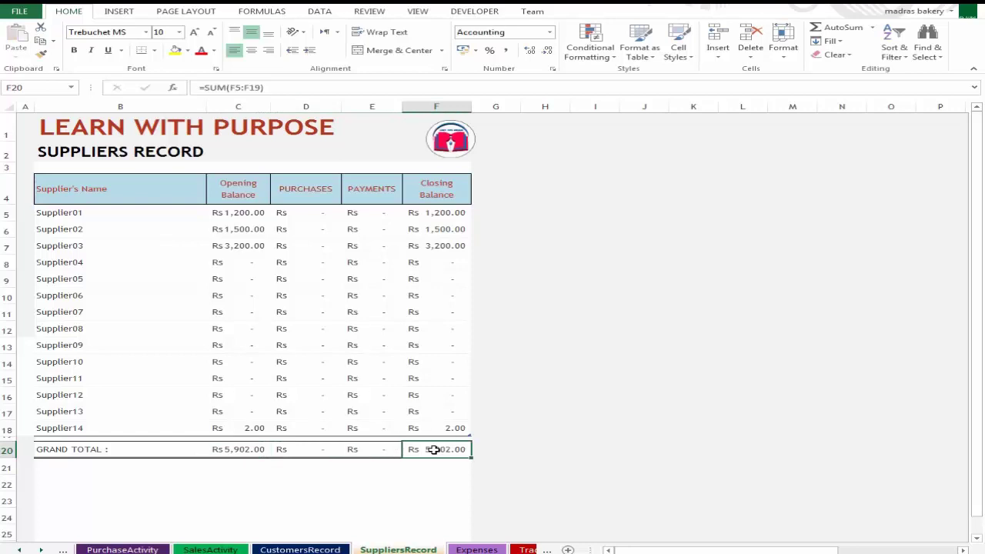
{"action": "left_click", "coordinate": [560, 412]}
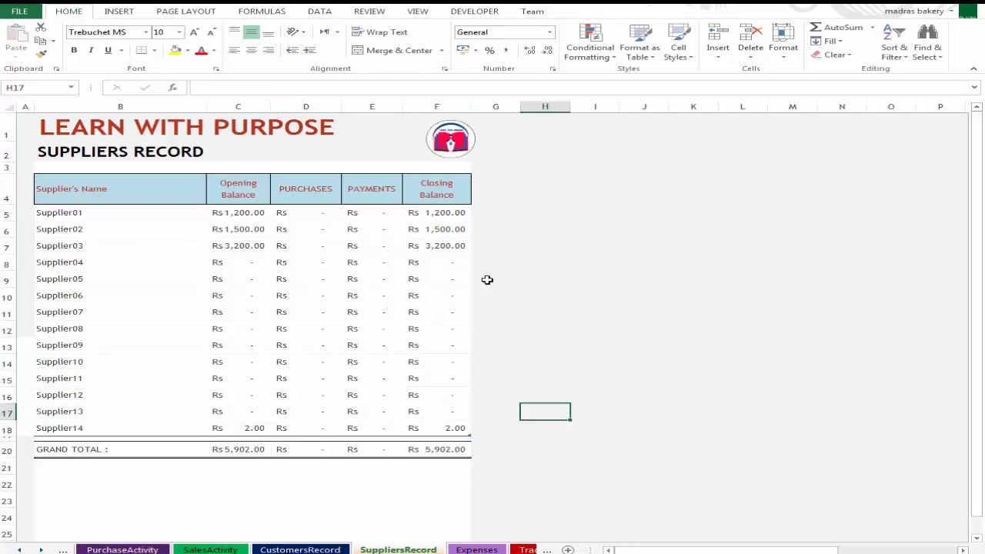
Review the CustomersRecord, SuppliersRecord and SalesActivity sheets.
{"action": "left_click", "coordinate": [322, 550]}
{"action": "left_click", "coordinate": [348, 369]}
{"action": "left_click", "coordinate": [319, 269]}
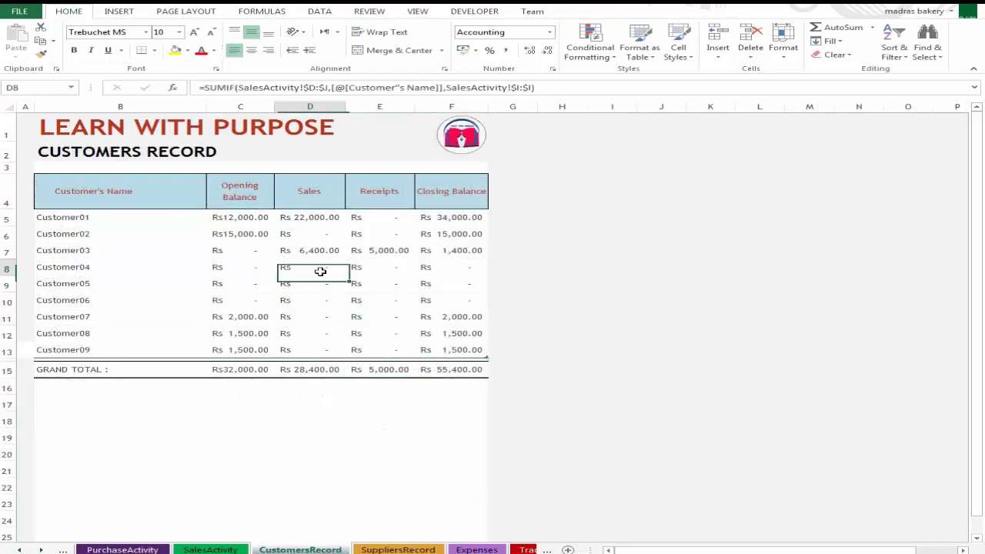
{"action": "left_click", "coordinate": [398, 550]}
{"action": "left_click", "coordinate": [474, 344]}
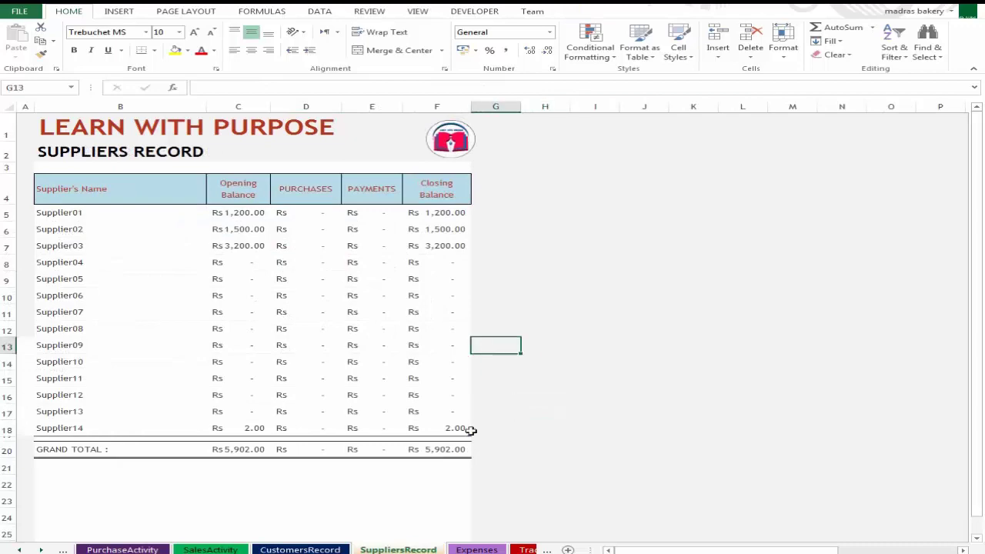
{"action": "left_click", "coordinate": [229, 549]}
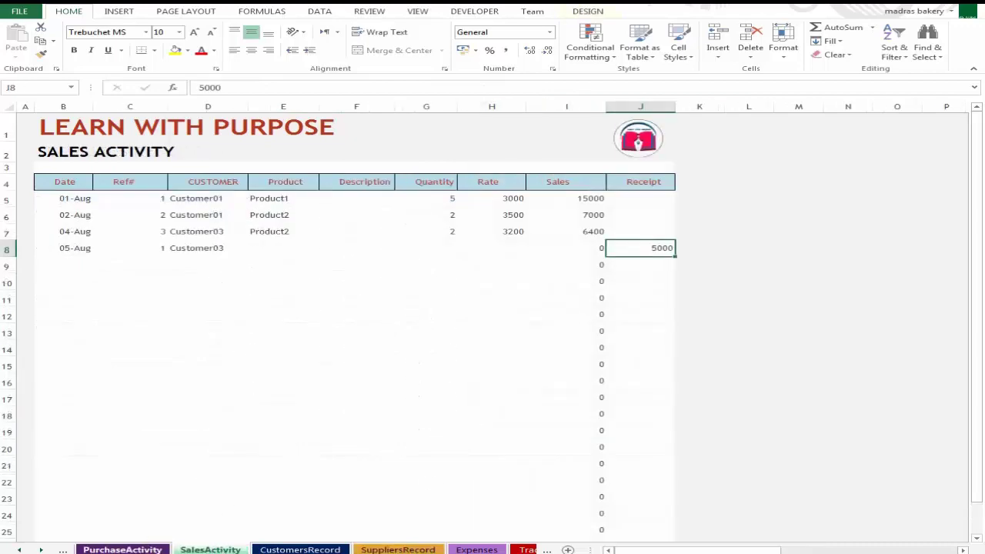
{"action": "left_click", "coordinate": [135, 550]}
{"action": "left_click", "coordinate": [210, 550]}
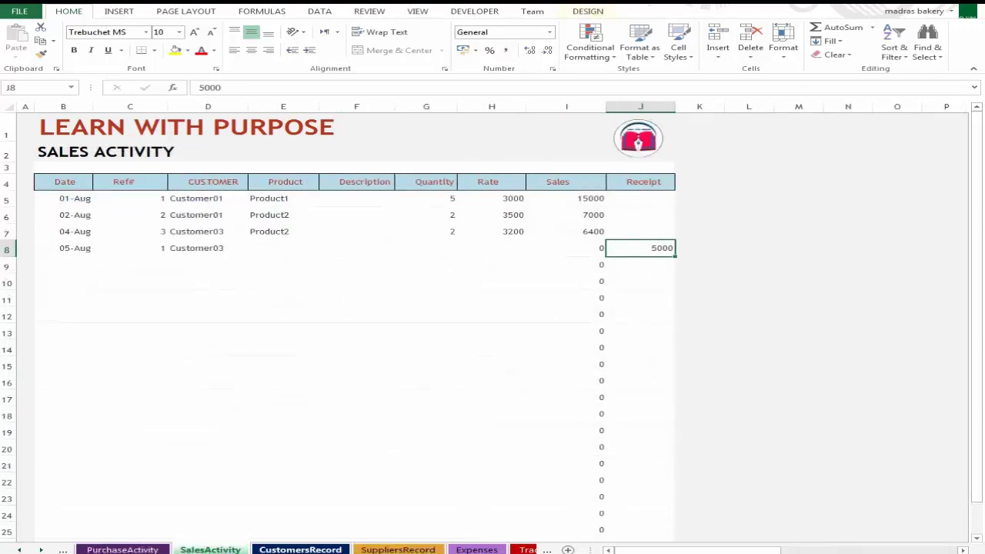
{"action": "left_click", "coordinate": [300, 550]}
{"action": "left_click", "coordinate": [398, 550]}
Look through Expenses and PurchaseActivity, then open InventorySummary at cell D5.
{"action": "left_click", "coordinate": [477, 550]}
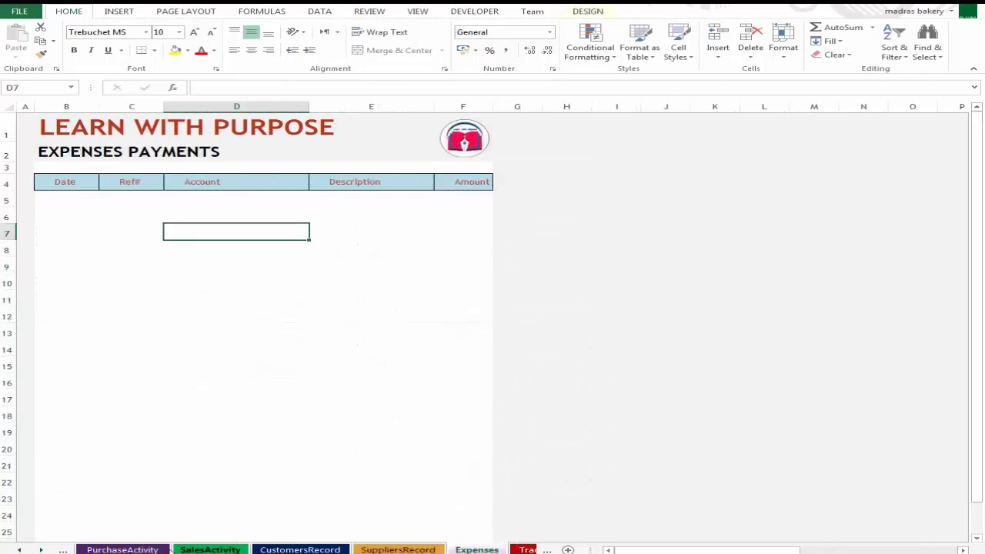
{"action": "left_click", "coordinate": [123, 550]}
{"action": "left_click", "coordinate": [64, 550]}
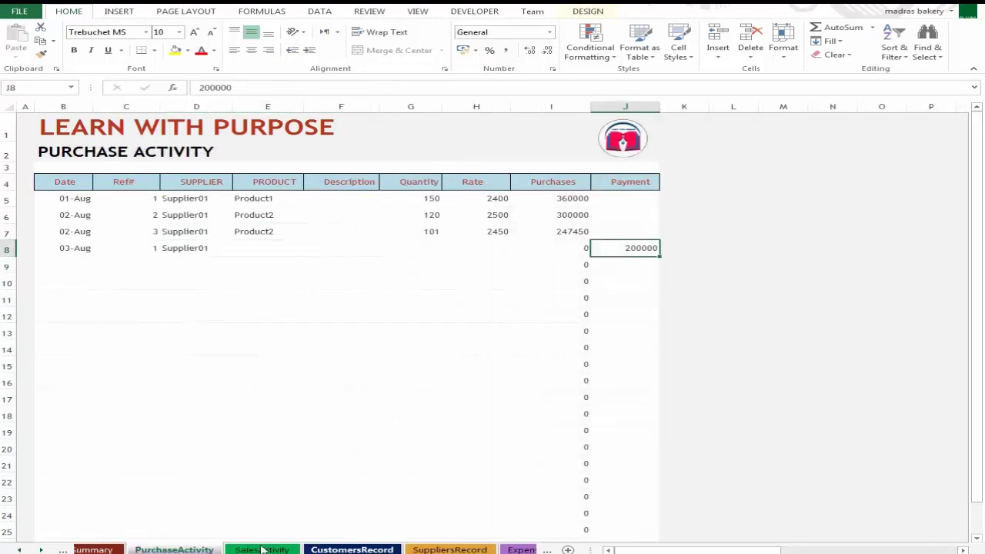
{"action": "left_click", "coordinate": [100, 550]}
{"action": "left_click", "coordinate": [301, 222]}
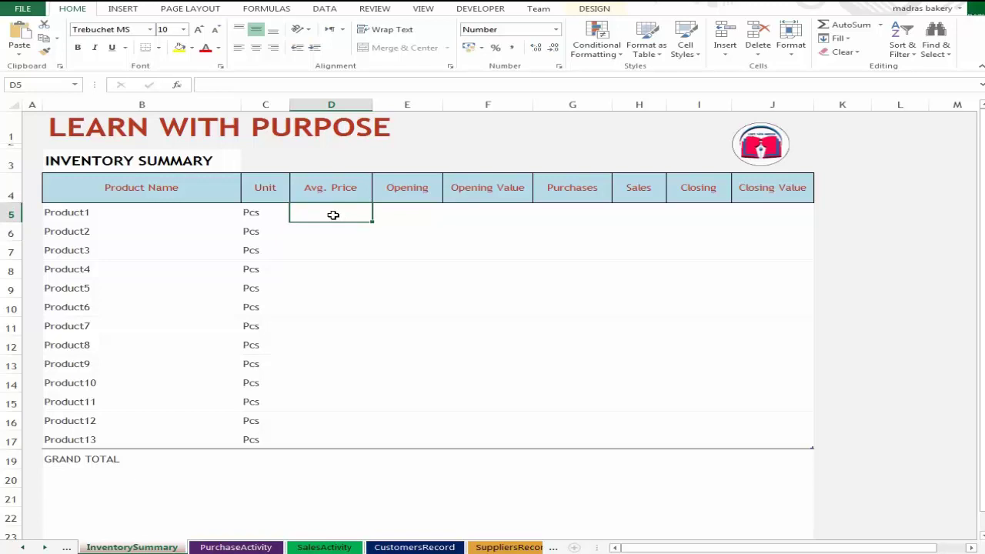
Start =(SUMIF in D5 with range PurchaseActivity!$E:$J.
{"action": "key", "text": "Right"}
{"action": "key", "text": "Left"}
{"action": "key", "text": "Left"}
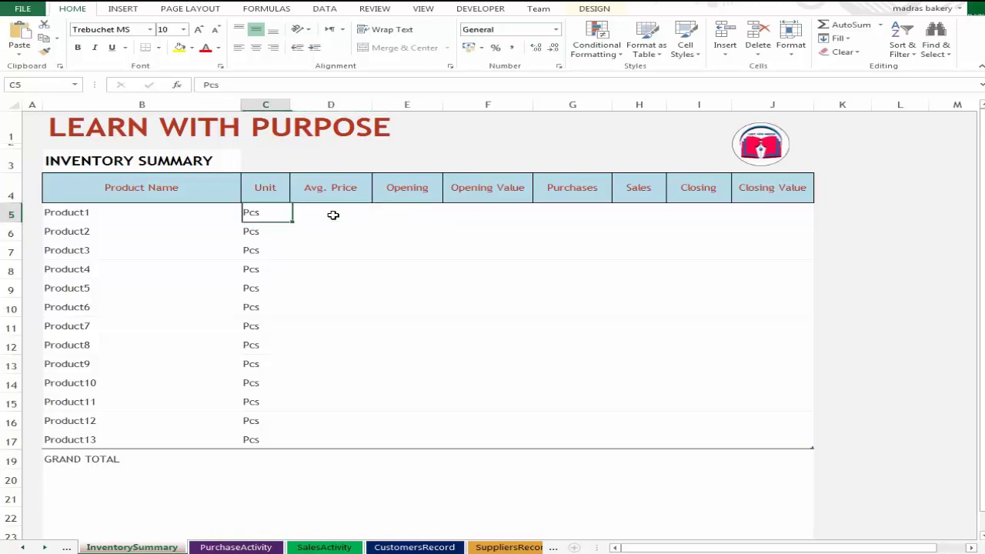
{"action": "key", "text": "Right"}
{"action": "key", "text": "Left"}
{"action": "key", "text": "Right"}
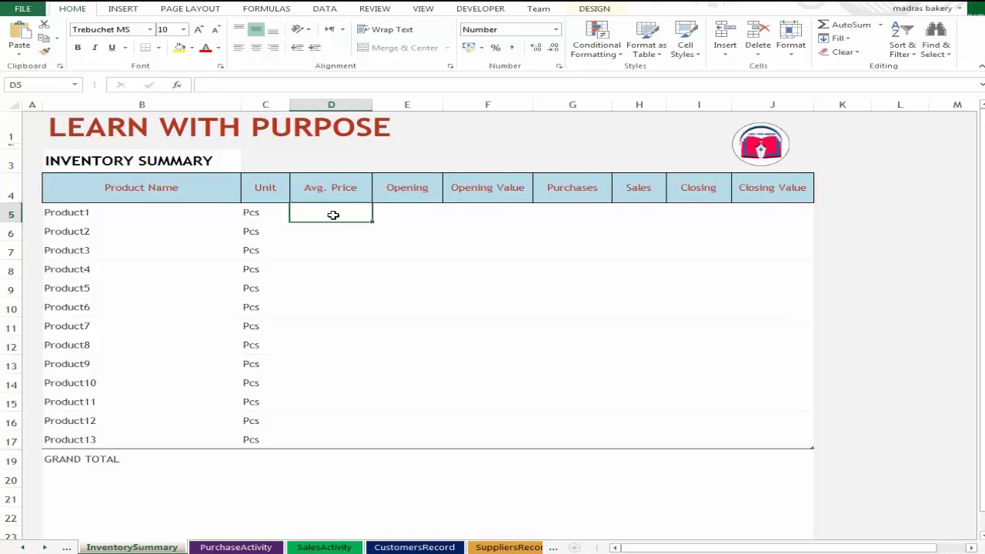
{"action": "type", "text": "=("}
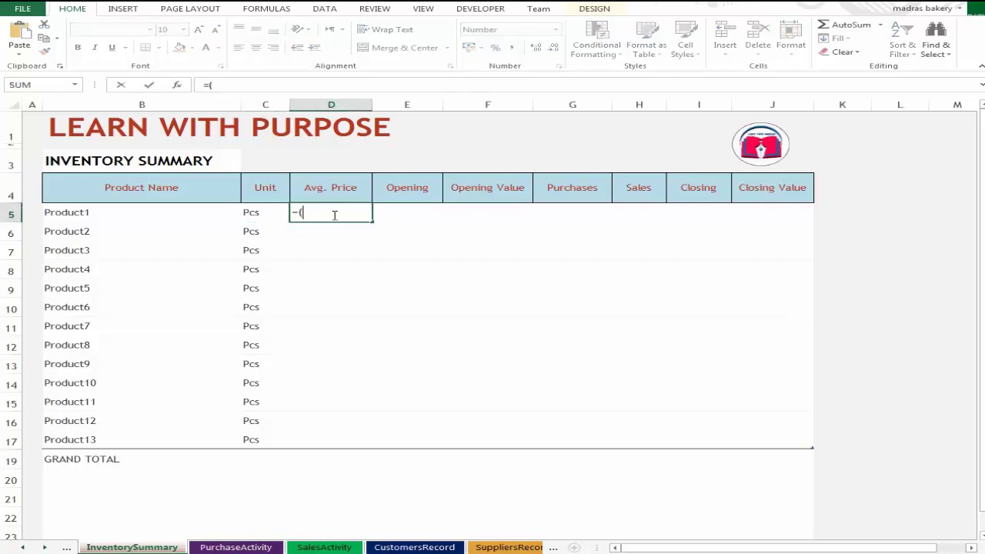
{"action": "type", "text": "sum"}
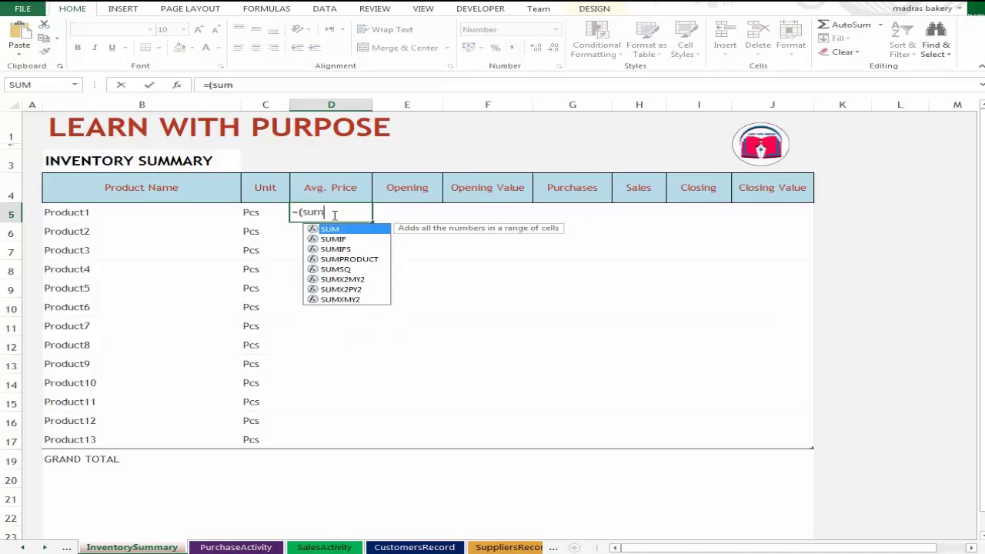
{"action": "type", "text": "if"}
{"action": "key", "text": "Tab"}
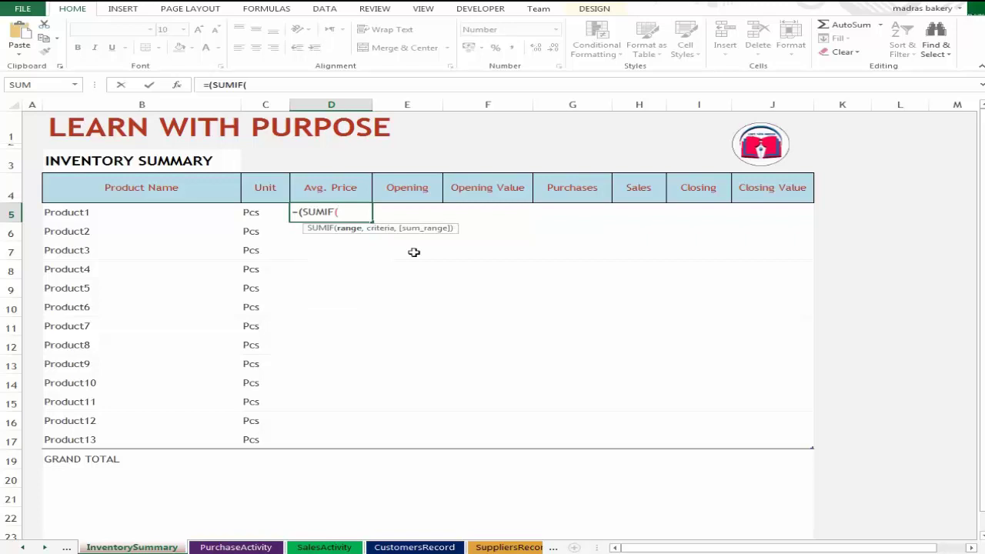
{"action": "left_click", "coordinate": [236, 547]}
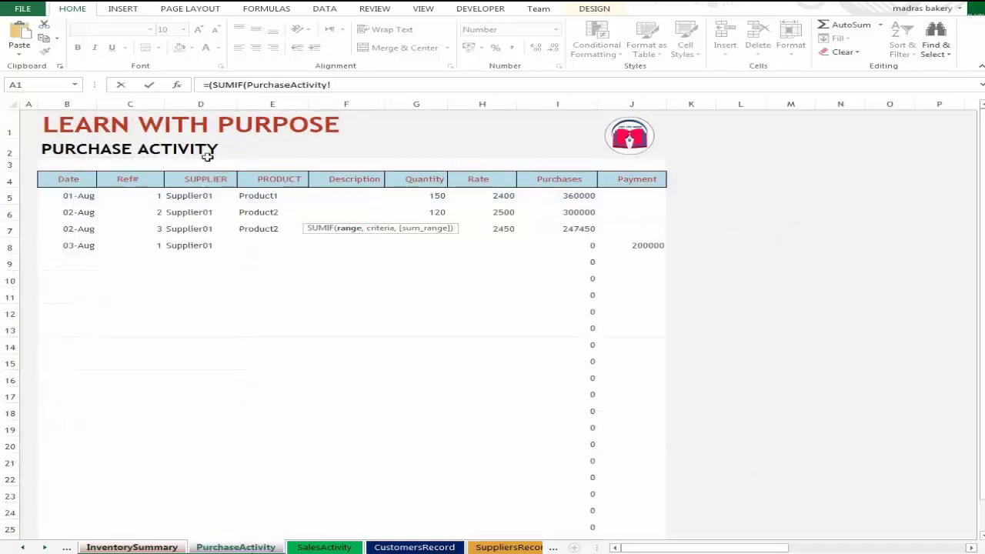
{"action": "left_click_drag", "start_coordinate": [272, 104], "coordinate": [656, 129]}
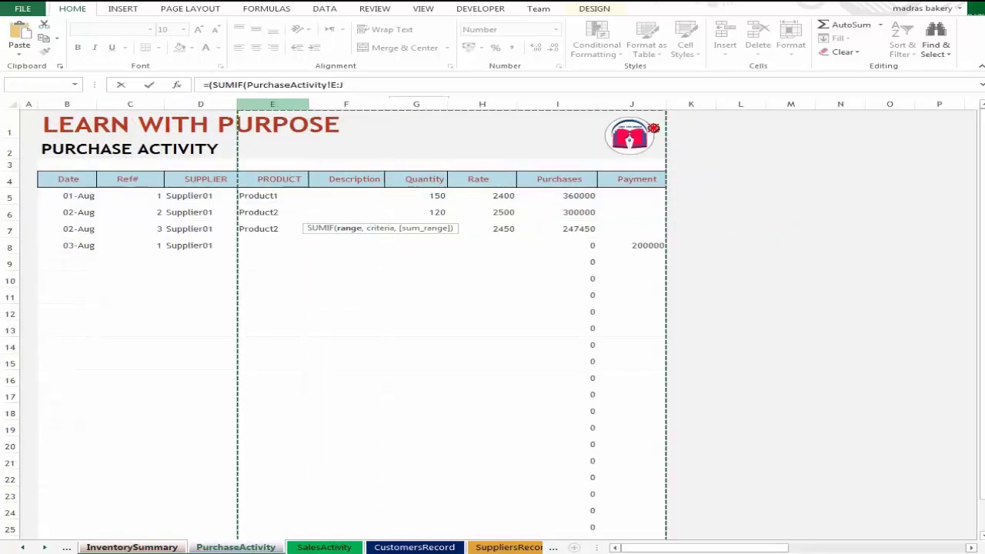
{"action": "key", "text": "F4"}
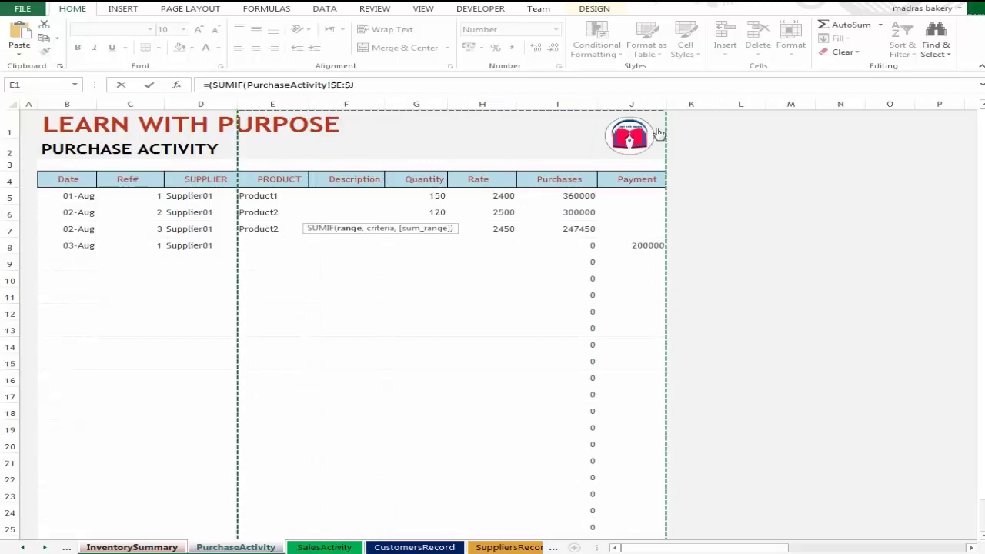
{"action": "type", "text": ","}
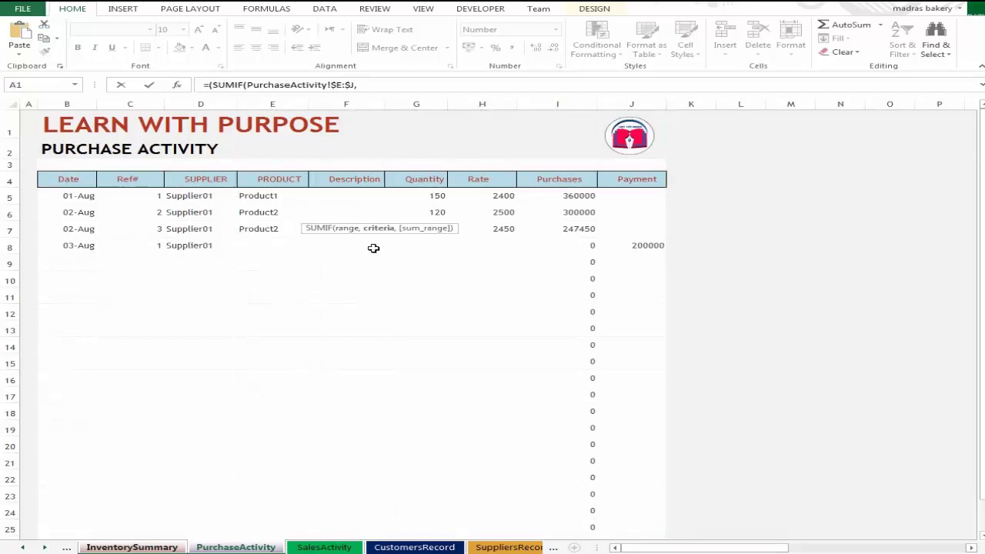
Finish the SUMIF using the row's Product Name as criteria and PurchaseActivity column I as sum range.
{"action": "left_click", "coordinate": [158, 548]}
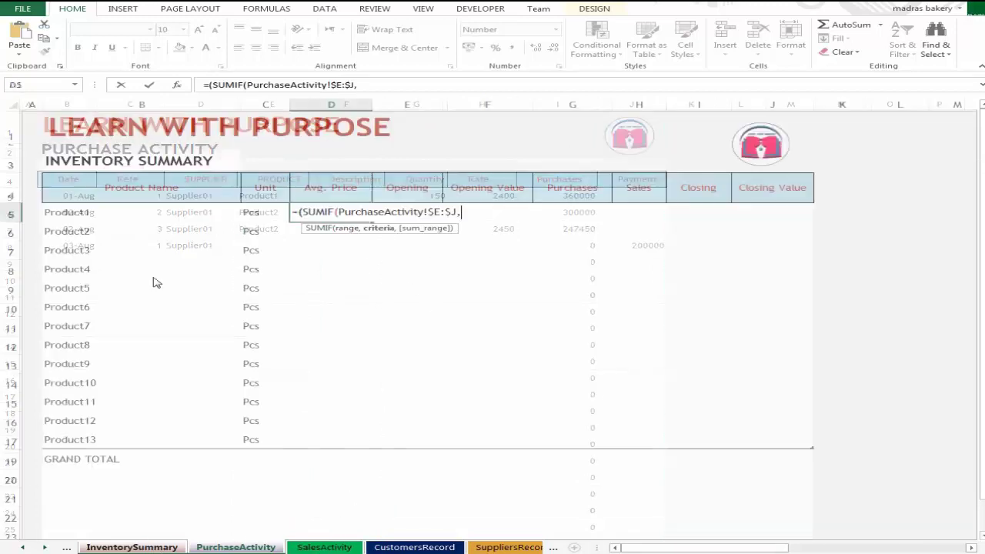
{"action": "left_click", "coordinate": [156, 211]}
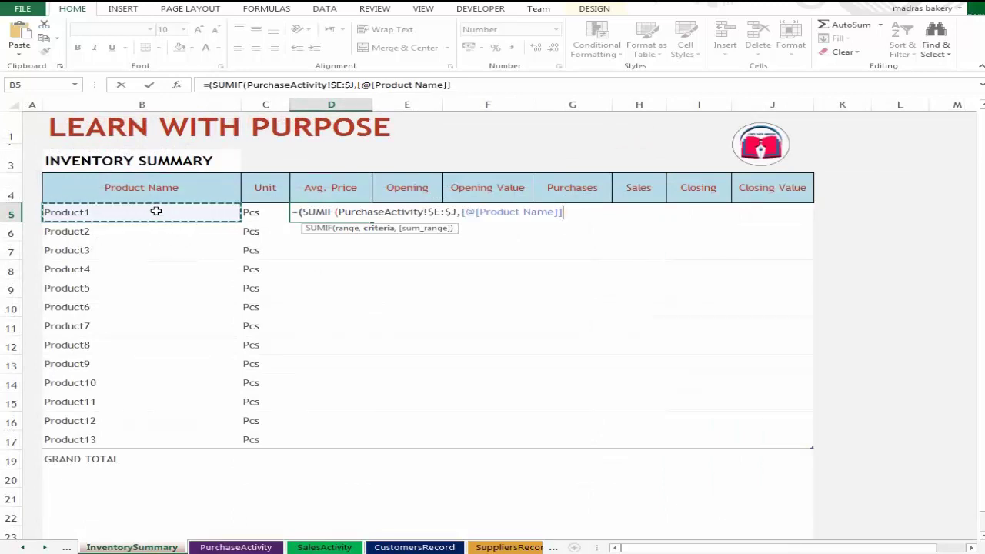
{"action": "type", "text": ","}
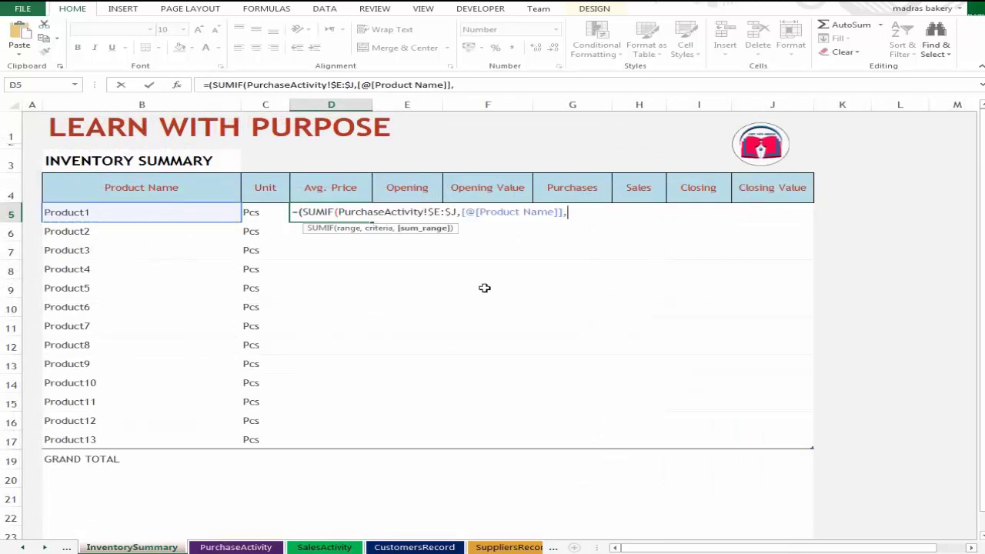
{"action": "left_click", "coordinate": [235, 547]}
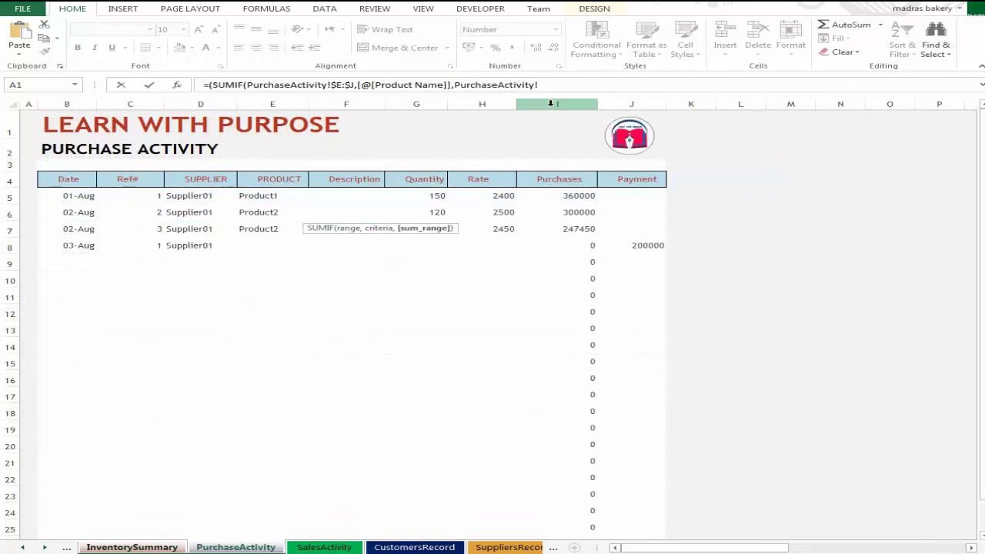
{"action": "left_click", "coordinate": [550, 102]}
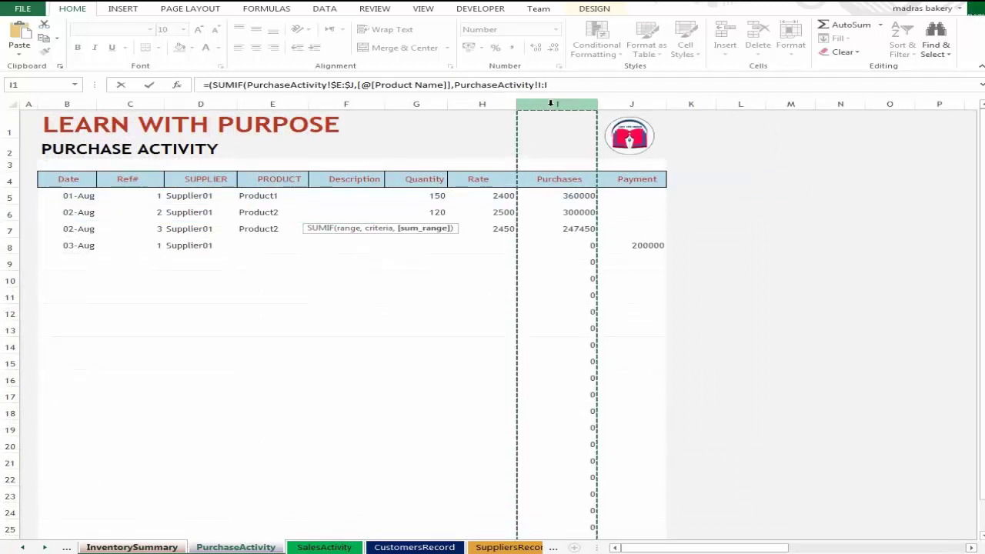
{"action": "type", "text": ")"}
{"action": "key", "text": "Return"}
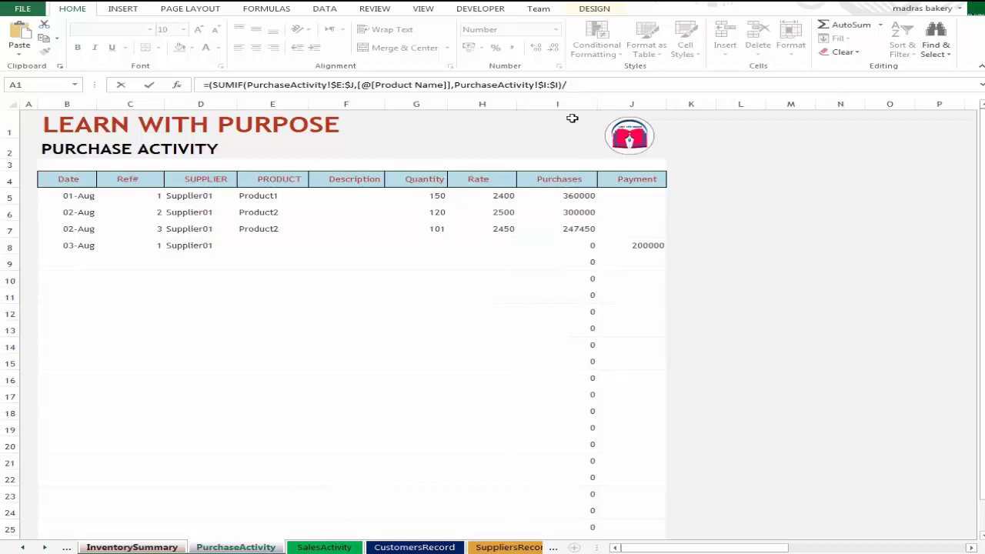
Append a divisor SUMIF over PurchaseActivity!$E:$J matching Product Name, summing PurchaseActivity!$G:$G.
{"action": "type", "text": "s"}
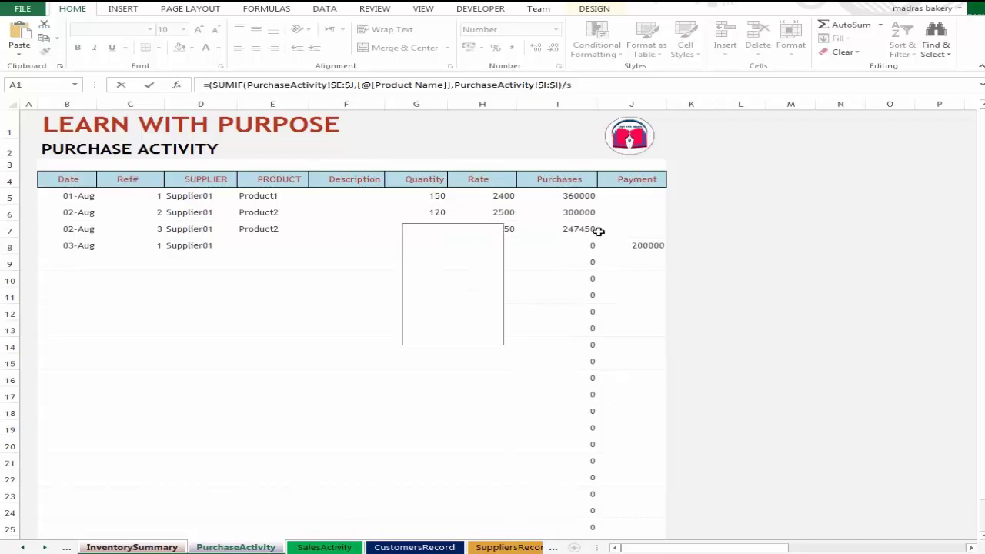
{"action": "type", "text": "umif("}
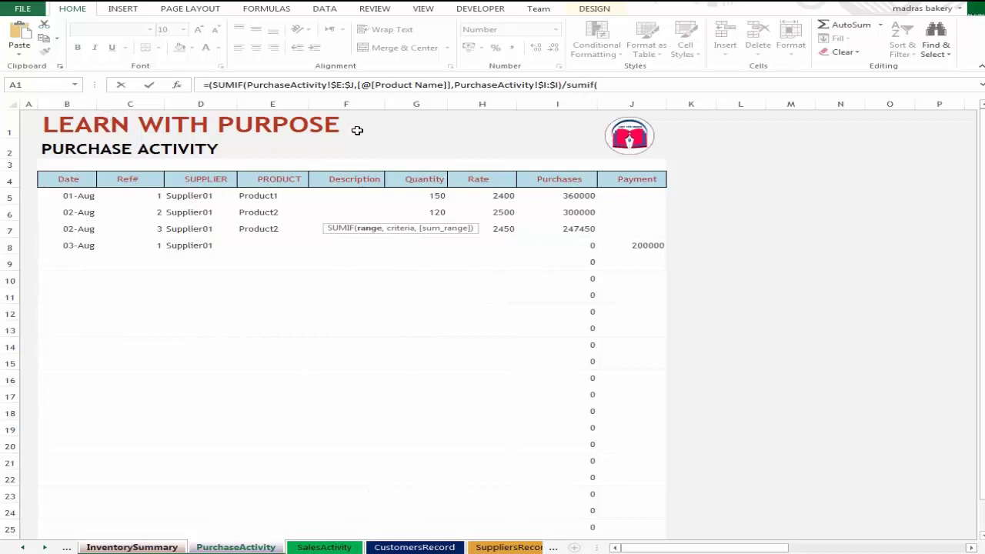
{"action": "left_click_drag", "start_coordinate": [272, 106], "coordinate": [638, 119]}
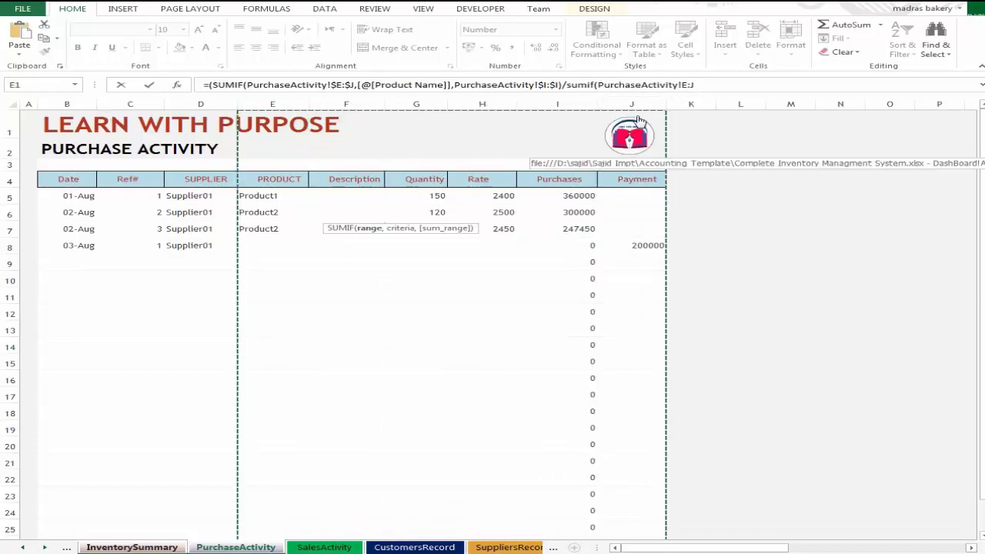
{"action": "key", "text": "F4"}
{"action": "type", "text": "$J,"}
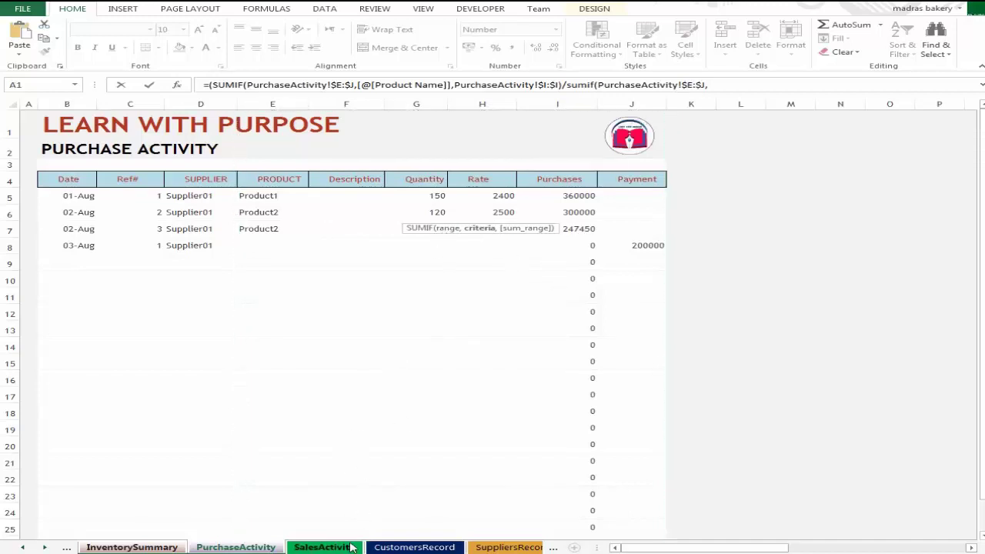
{"action": "left_click", "coordinate": [132, 547]}
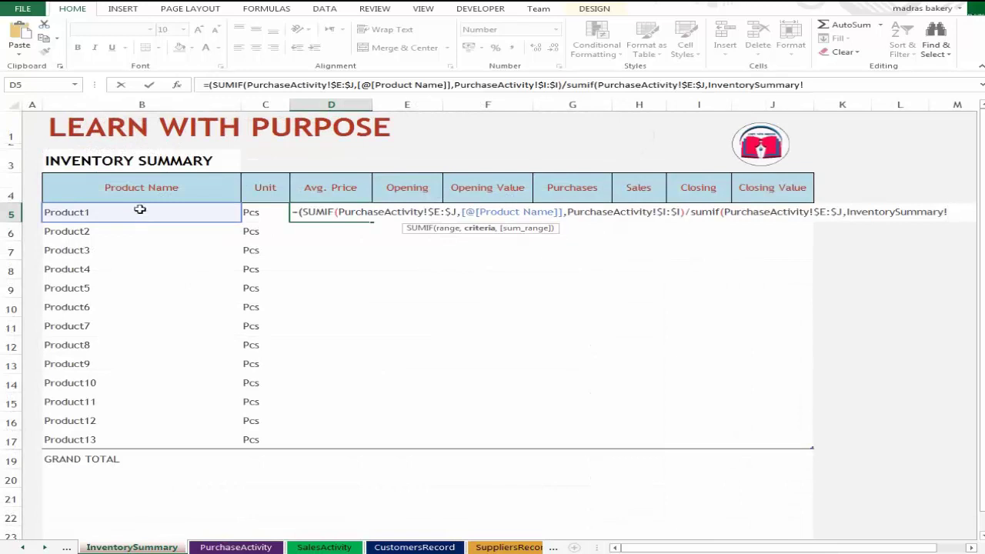
{"action": "left_click", "coordinate": [139, 210]}
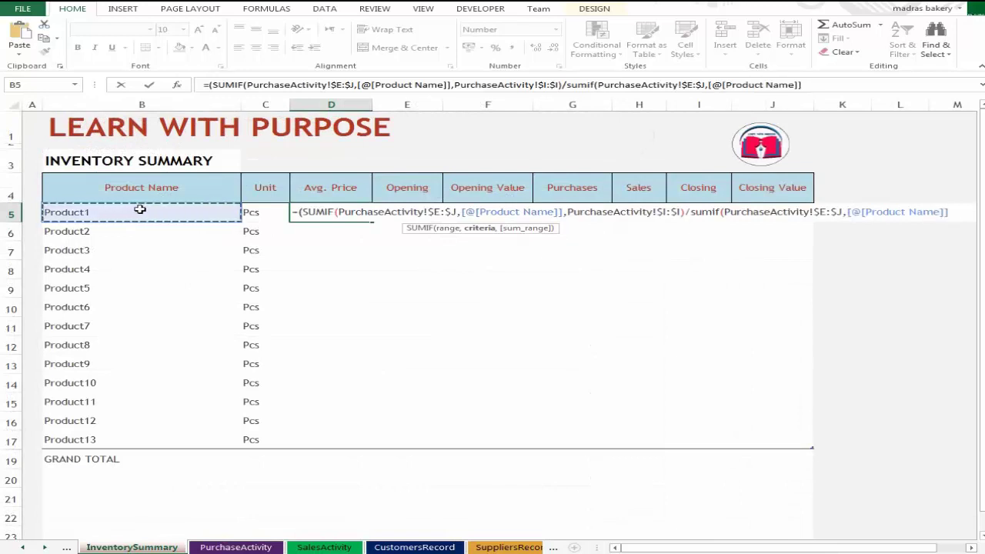
{"action": "type", "text": ","}
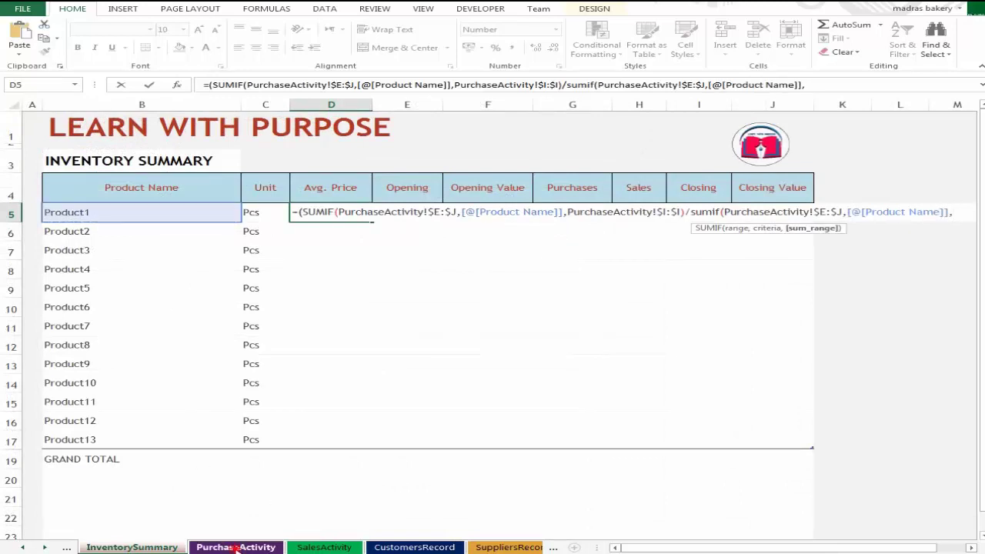
{"action": "left_click", "coordinate": [237, 548]}
{"action": "left_click", "coordinate": [413, 103]}
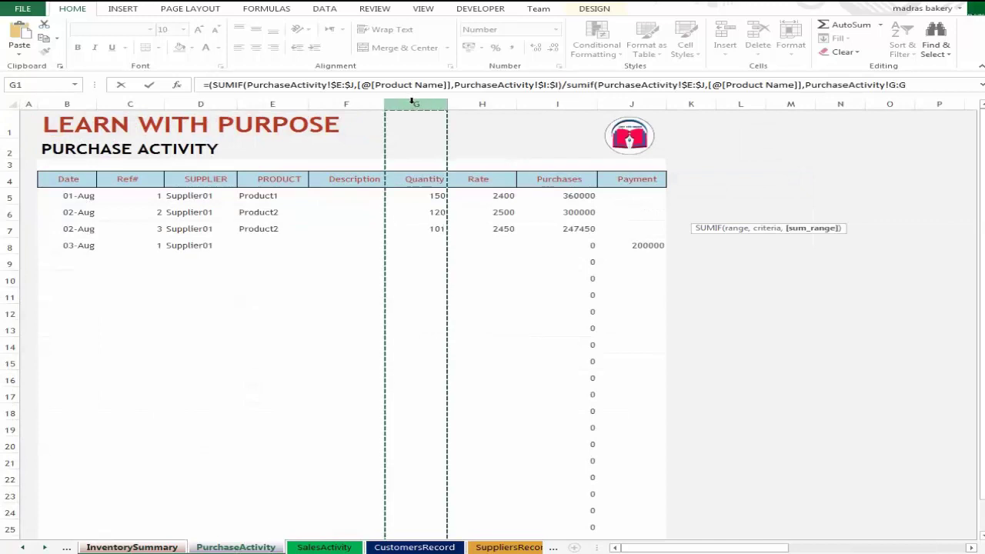
{"action": "key", "text": "F4"}
Add the missing closing parenthesis and commit the Avg. Price formula.
{"action": "key", "text": "Return"}
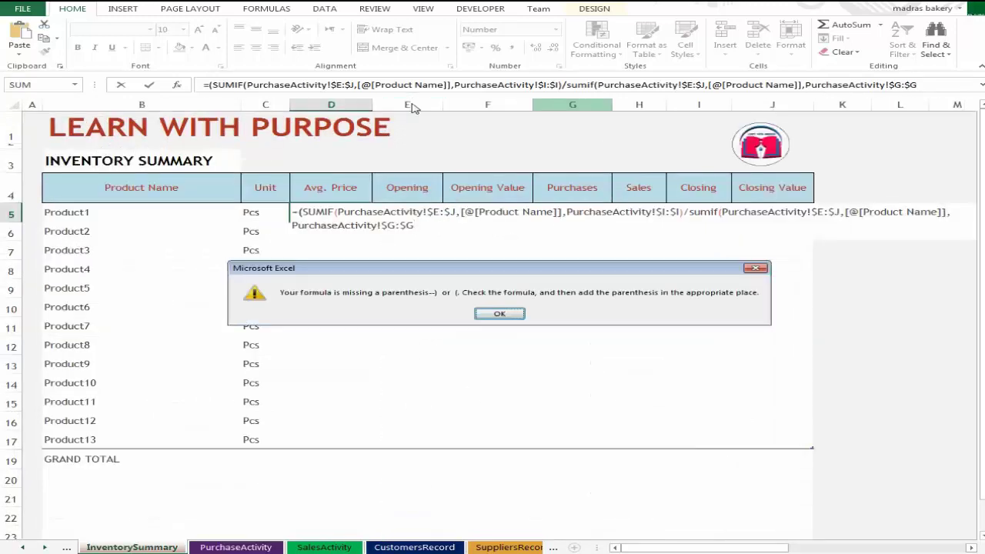
{"action": "key", "text": "Return"}
{"action": "key", "text": "Right"}
{"action": "key", "text": "Right"}
{"action": "key", "text": "Right"}
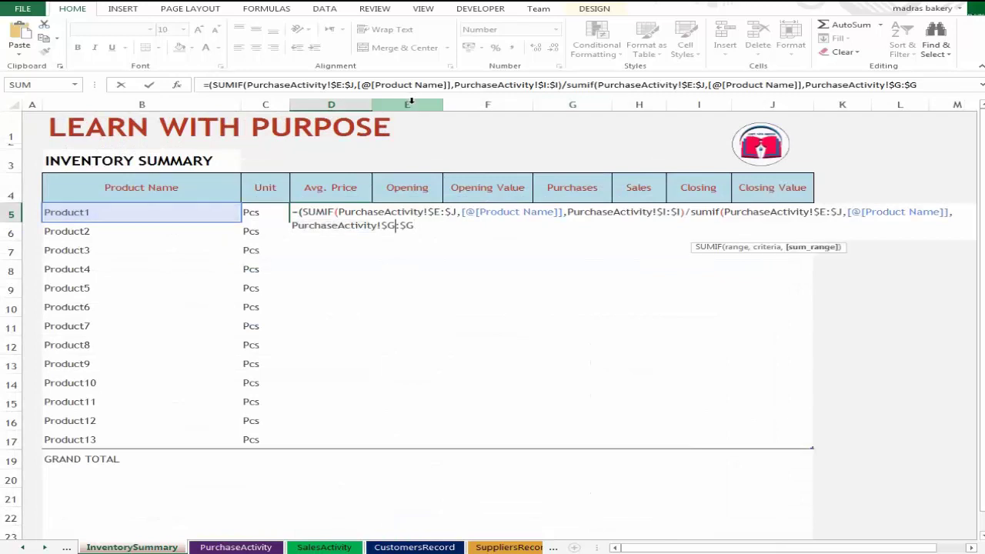
{"action": "type", "text": ")"}
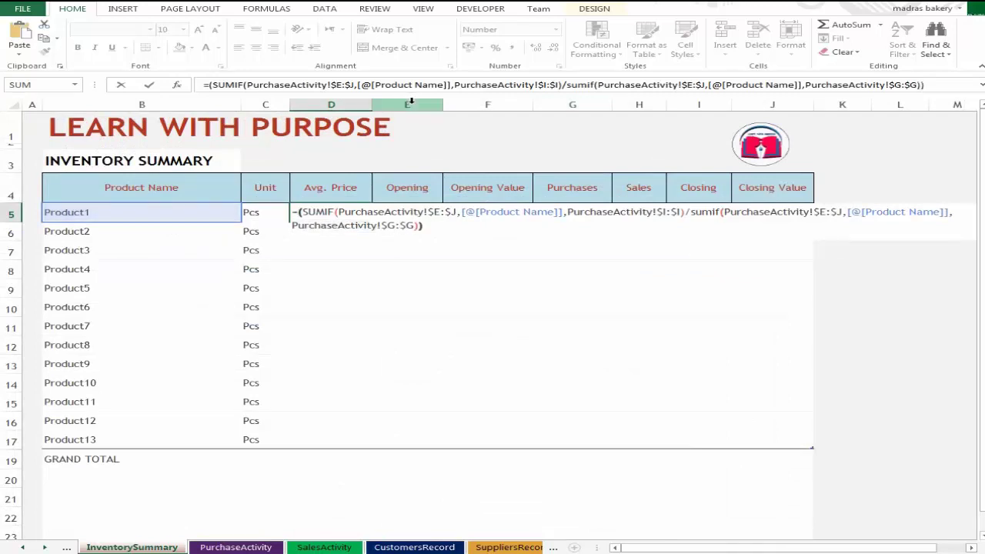
{"action": "key", "text": "Return"}
{"action": "key", "text": "Up"}
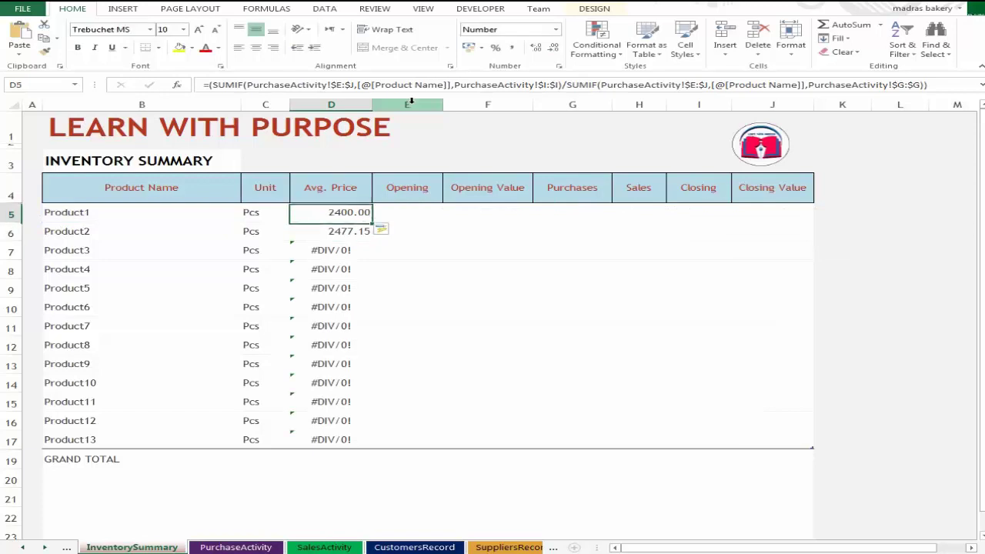
Review the Avg. Price results for Product1–Product3, including Product3's #DIV/0! error.
{"action": "left_click", "coordinate": [115, 213]}
{"action": "left_click", "coordinate": [352, 214]}
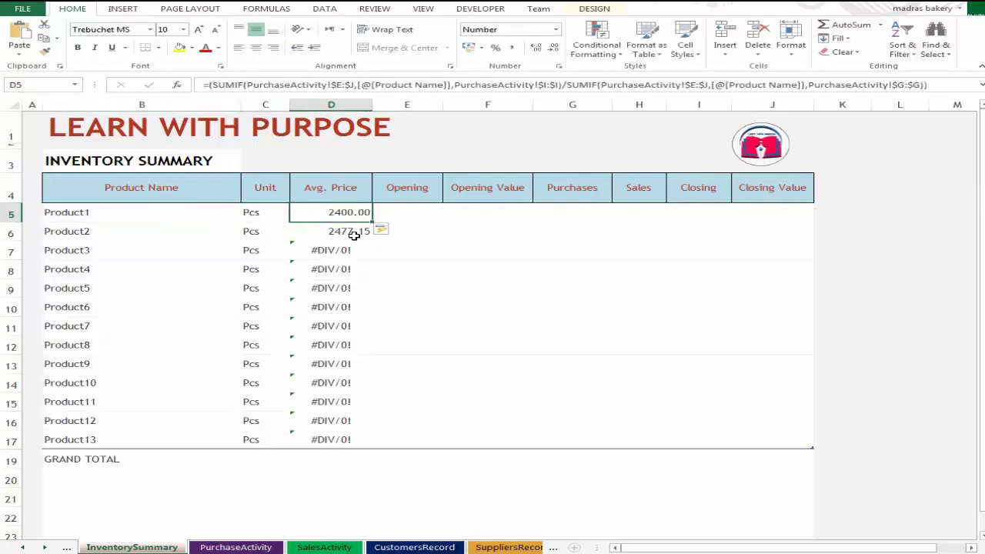
{"action": "left_click", "coordinate": [347, 233]}
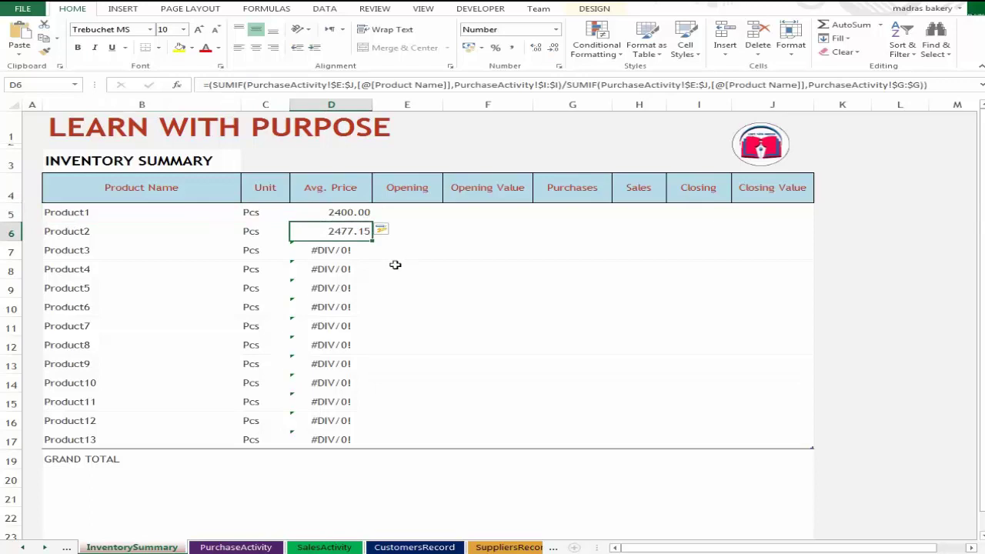
{"action": "left_click", "coordinate": [340, 213]}
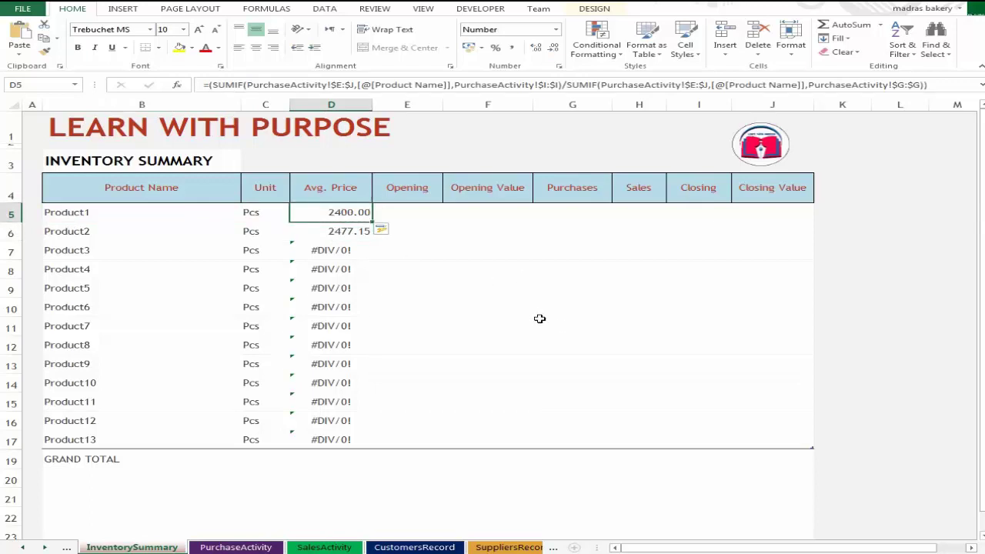
{"action": "left_click", "coordinate": [341, 258]}
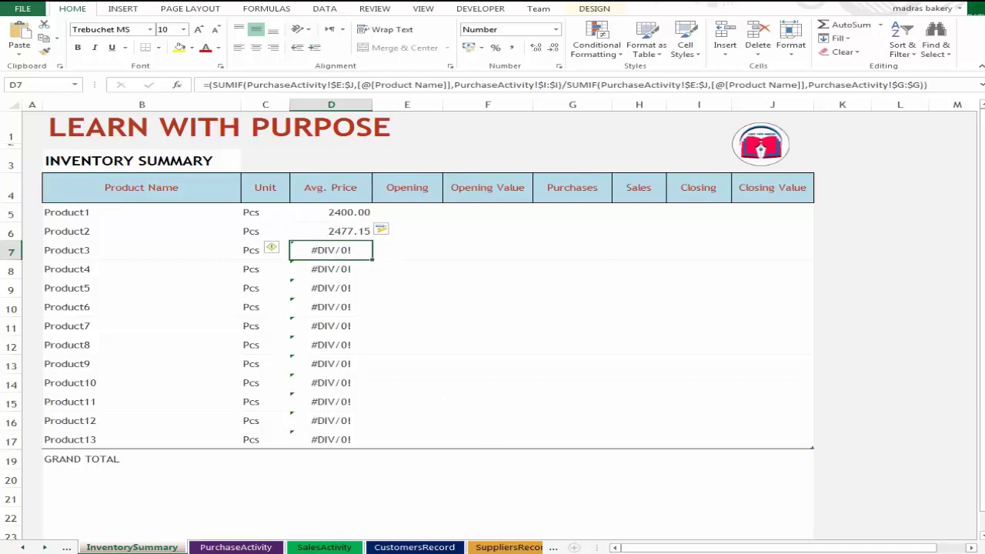
Enter Opening quantities 1, 2, 36, 32 and 12 for Product1–Product5.
{"action": "left_click", "coordinate": [412, 218]}
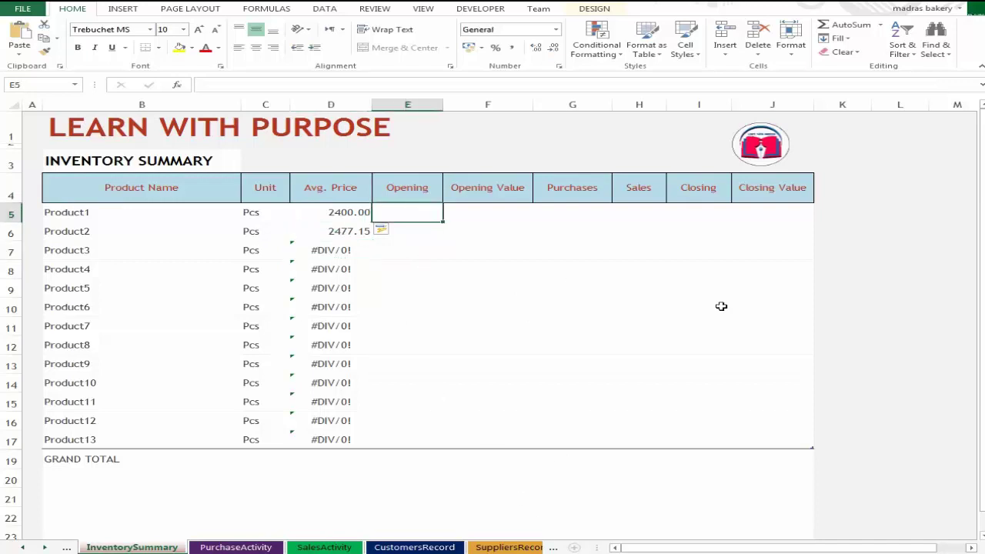
{"action": "key", "text": "Left"}
{"action": "key", "text": "Right"}
{"action": "key", "text": "Left"}
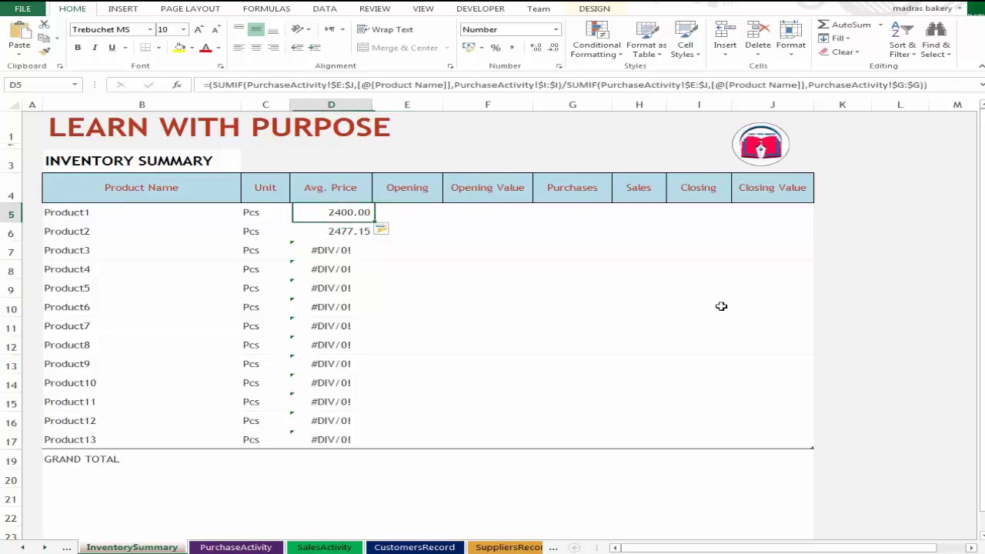
{"action": "key", "text": "Right"}
{"action": "type", "text": "1"}
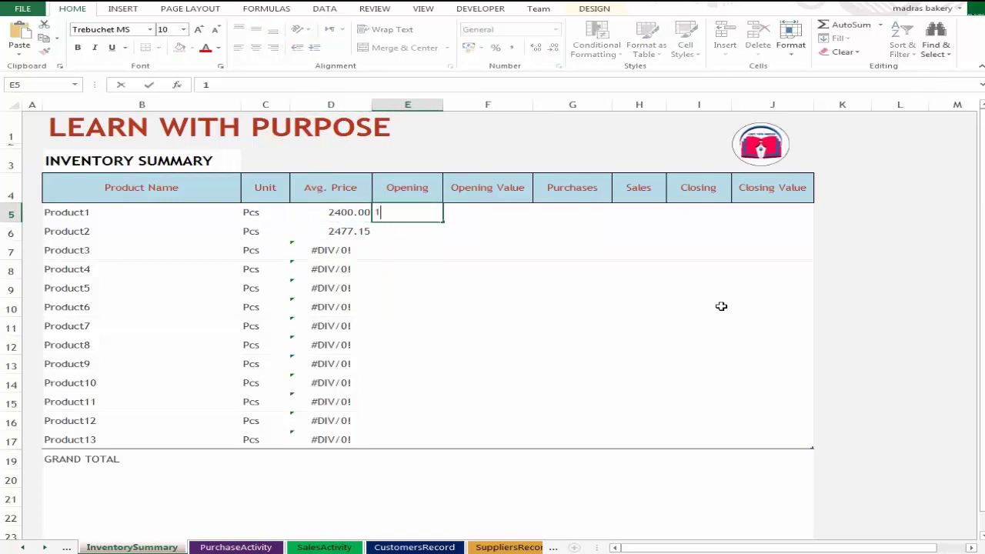
{"action": "key", "text": "Return"}
{"action": "type", "text": "2"}
{"action": "key", "text": "Return"}
{"action": "type", "text": "36"}
{"action": "key", "text": "Return"}
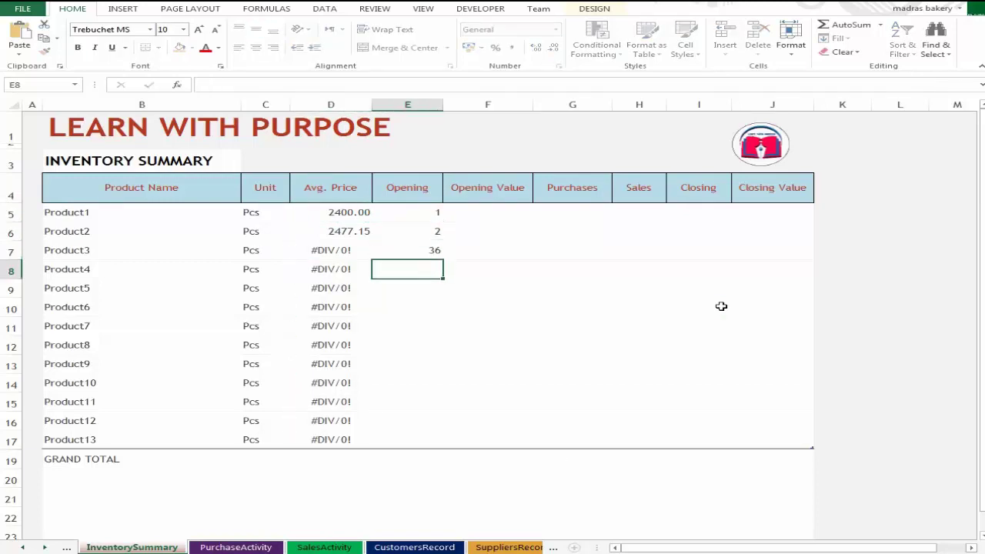
{"action": "type", "text": "32"}
{"action": "key", "text": "Return"}
{"action": "type", "text": "12"}
{"action": "key", "text": "Return"}
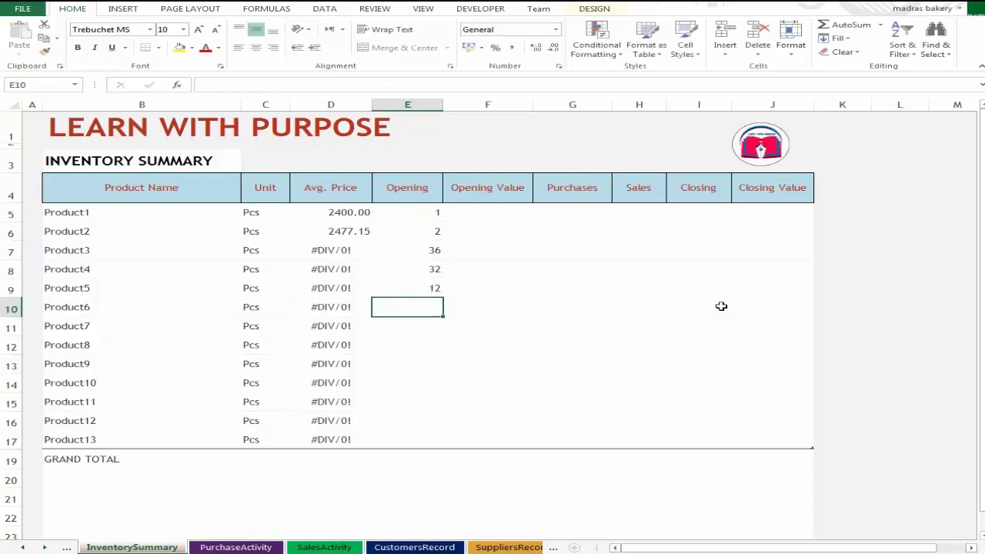
Enter Opening quantities 25, 36, 12, 0, 0, 0, 14 and 12 for Product6–Product13.
{"action": "type", "text": "25"}
{"action": "key", "text": "Return"}
{"action": "type", "text": "36"}
{"action": "key", "text": "Return"}
{"action": "type", "text": "12"}
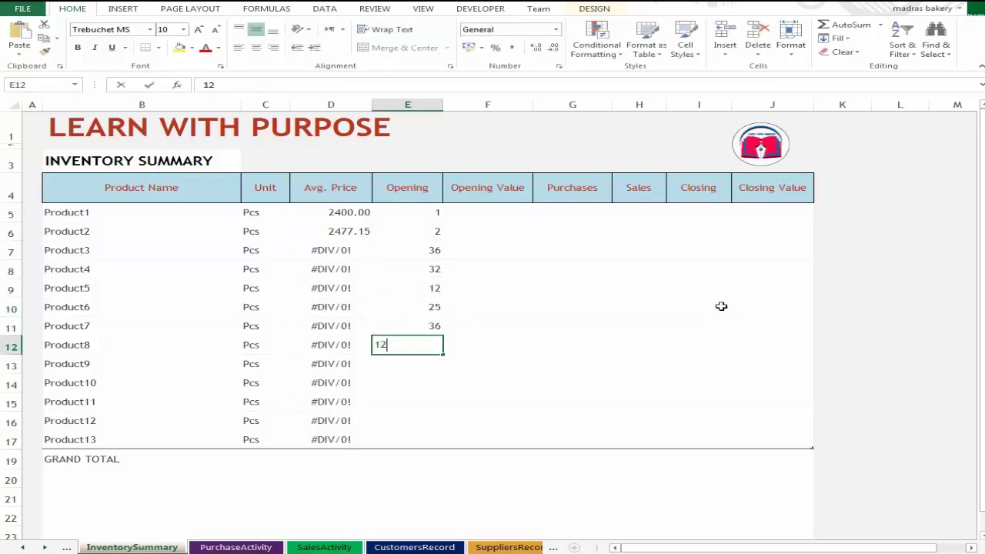
{"action": "key", "text": "Return"}
{"action": "key", "text": "Return"}
{"action": "type", "text": "0"}
{"action": "key", "text": "Return"}
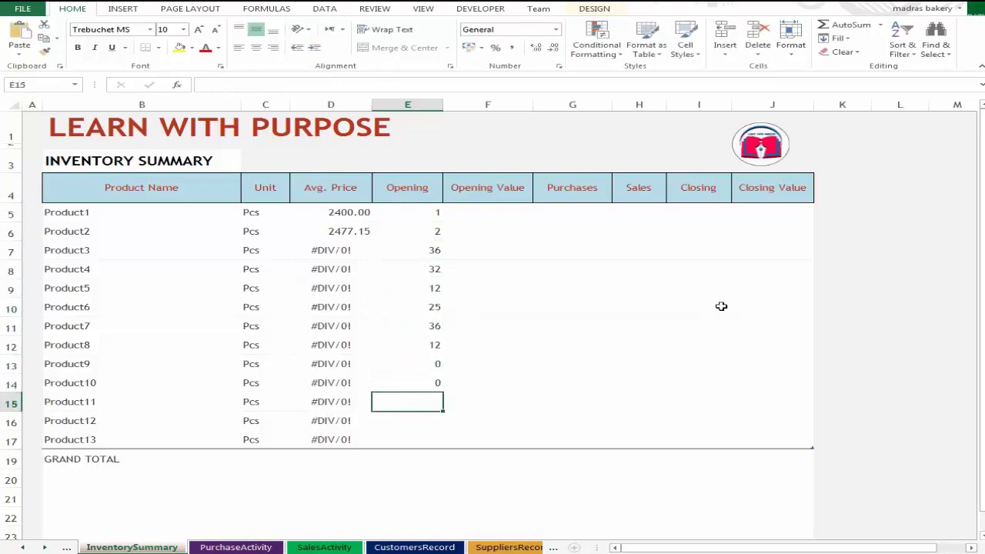
{"action": "key", "text": "Return"}
{"action": "key", "text": "Up"}
{"action": "key", "text": "Return"}
{"action": "type", "text": "14"}
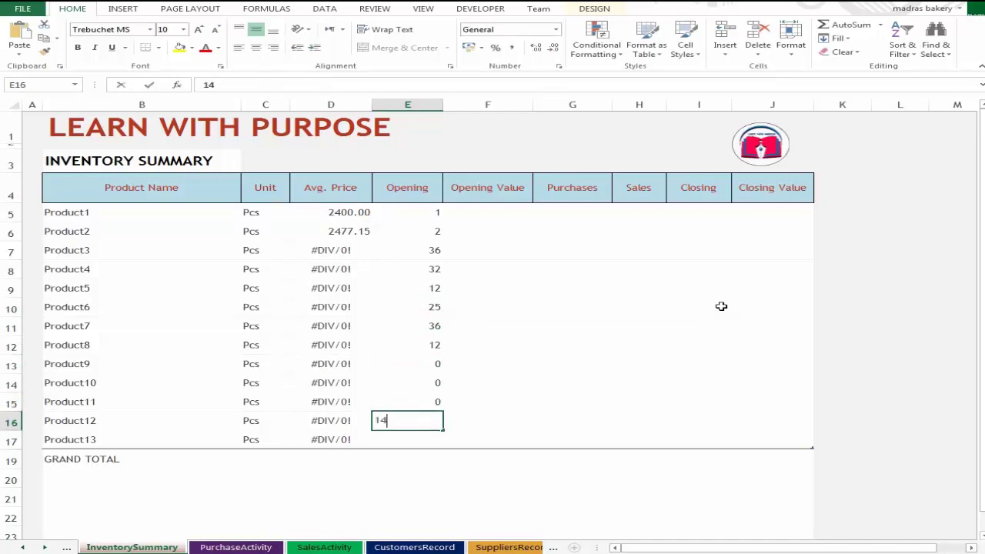
{"action": "key", "text": "Return"}
{"action": "type", "text": "12"}
{"action": "key", "text": "Tab"}
Enter =[@[Opening ]]*[@[Avg. Price]] in F5 for the Opening Value column.
{"action": "key", "text": "ctrl+Up"}
{"action": "key", "text": "Down"}
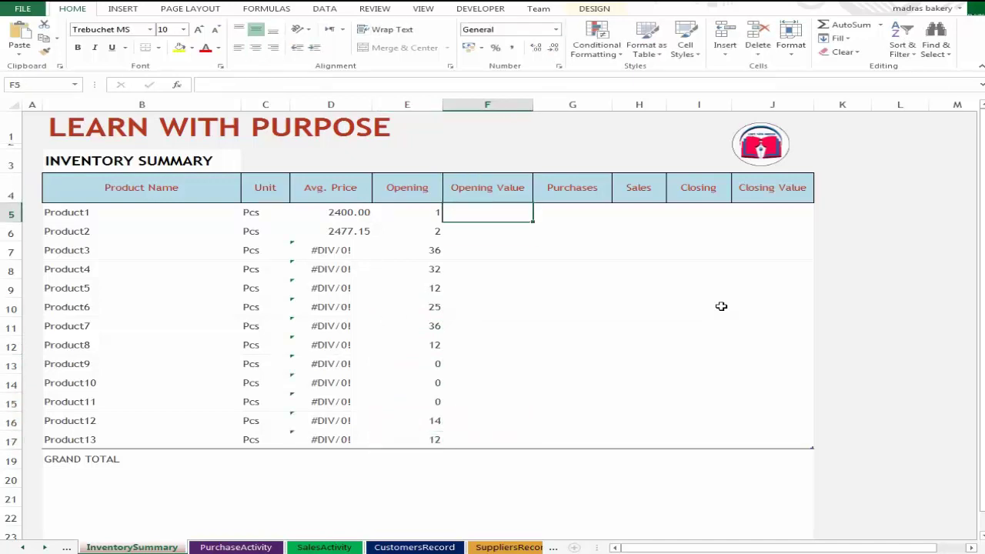
{"action": "type", "text": "="}
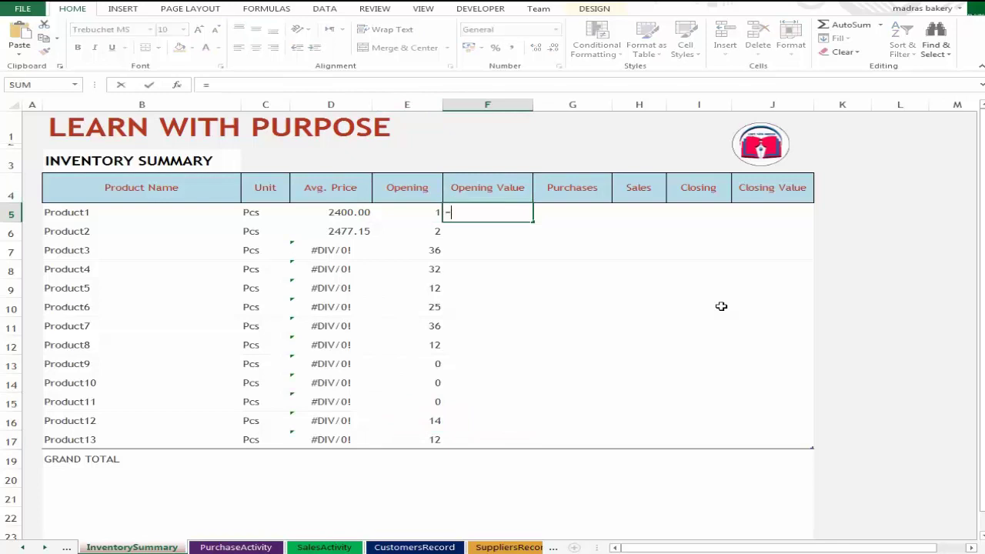
{"action": "key", "text": "Left"}
{"action": "type", "text": "*"}
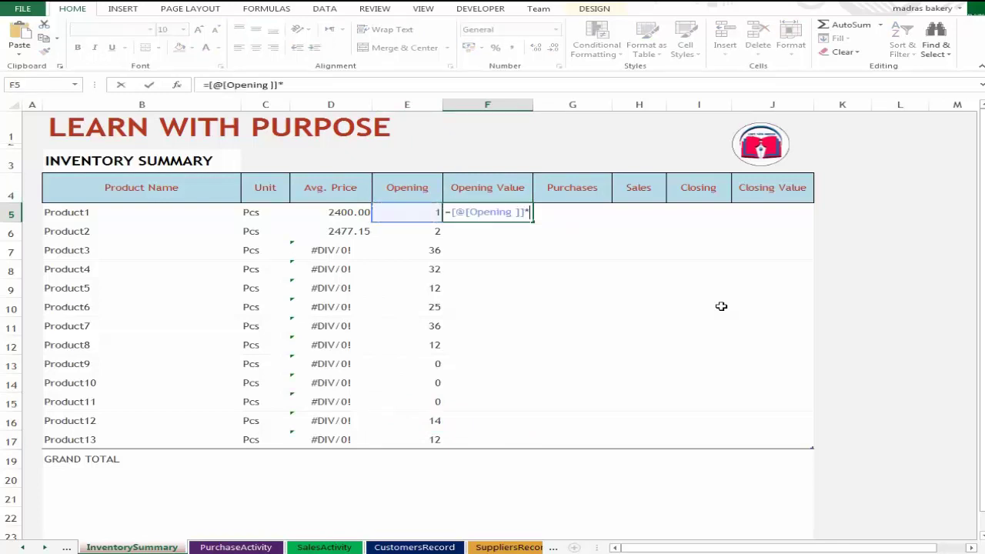
{"action": "key", "text": "Left"}
{"action": "key", "text": "Left"}
{"action": "key", "text": "ctrl+Return"}
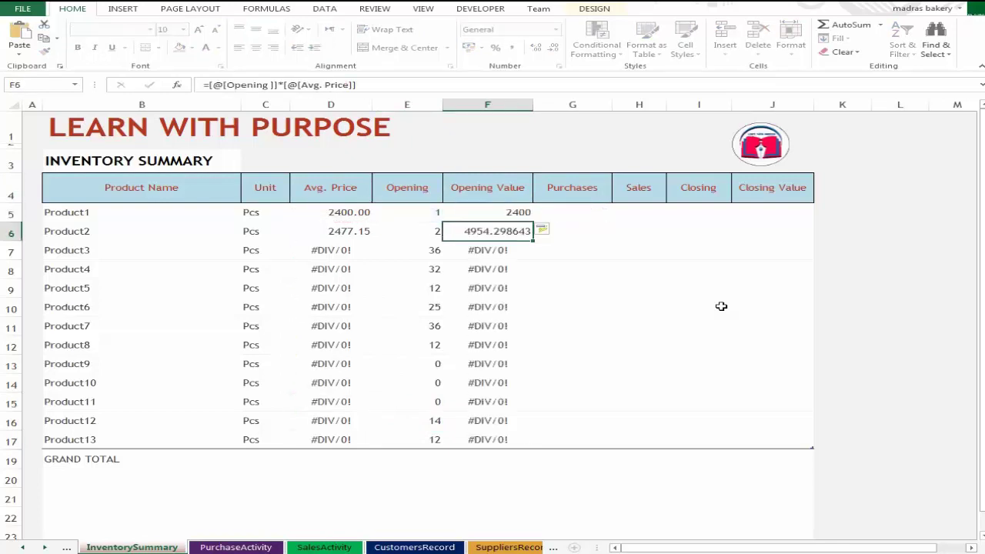
Apply Rs accounting number format to the Opening Value cells F5:F17.
{"action": "key", "text": "ctrl+shift+Down"}
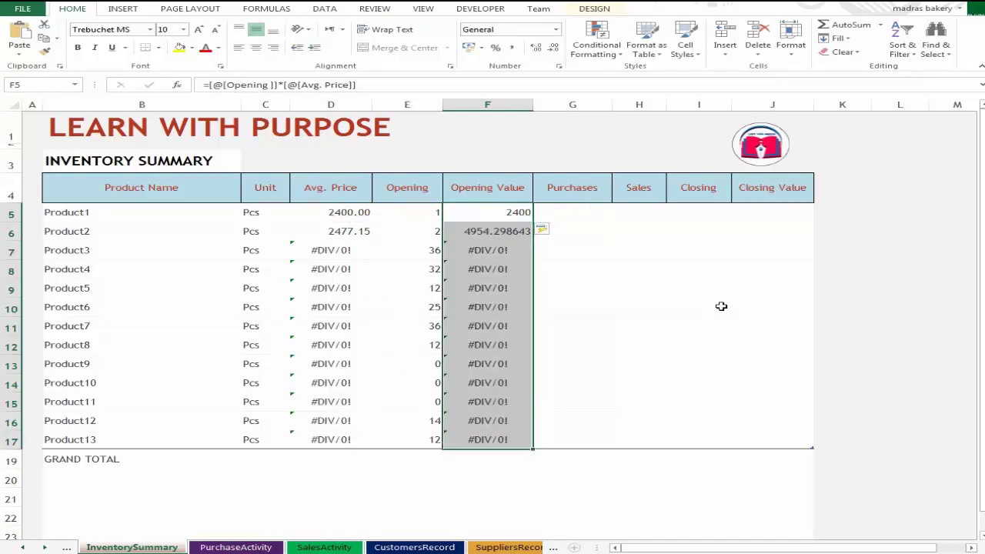
{"action": "left_click", "coordinate": [465, 47]}
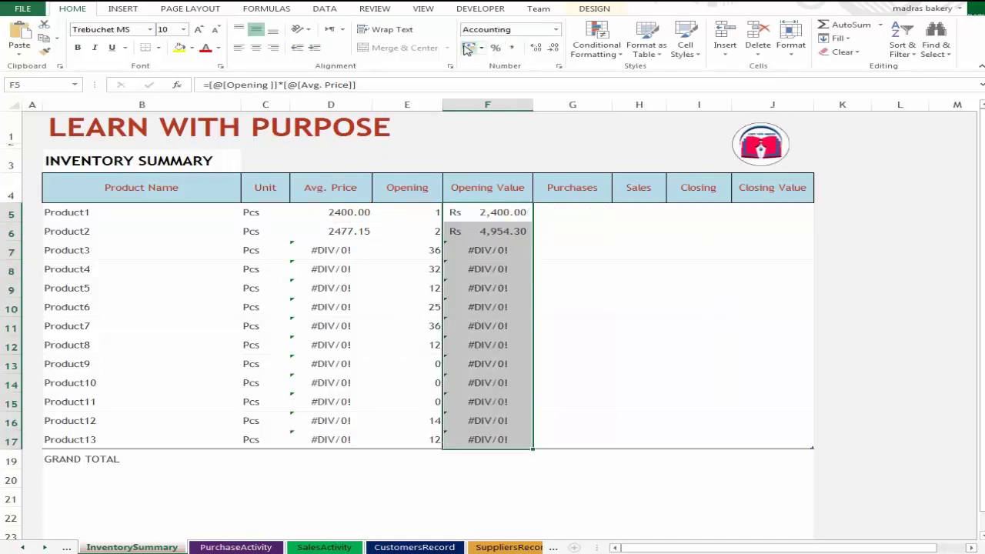
{"action": "left_click", "coordinate": [505, 323]}
Compare F7's #DIV/0! Opening Value with the Avg. Price formulas in D7 and D6.
{"action": "left_click", "coordinate": [513, 250]}
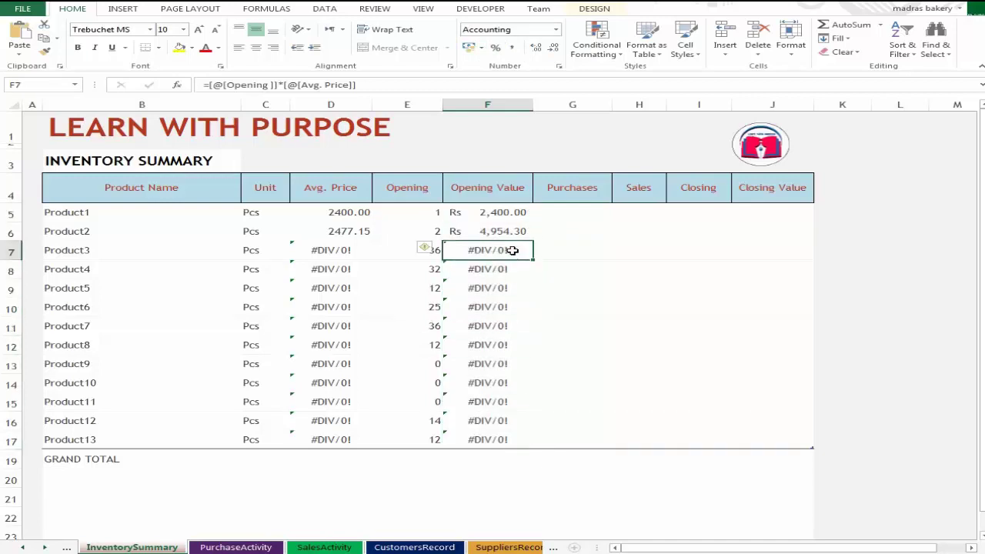
{"action": "left_click", "coordinate": [333, 254]}
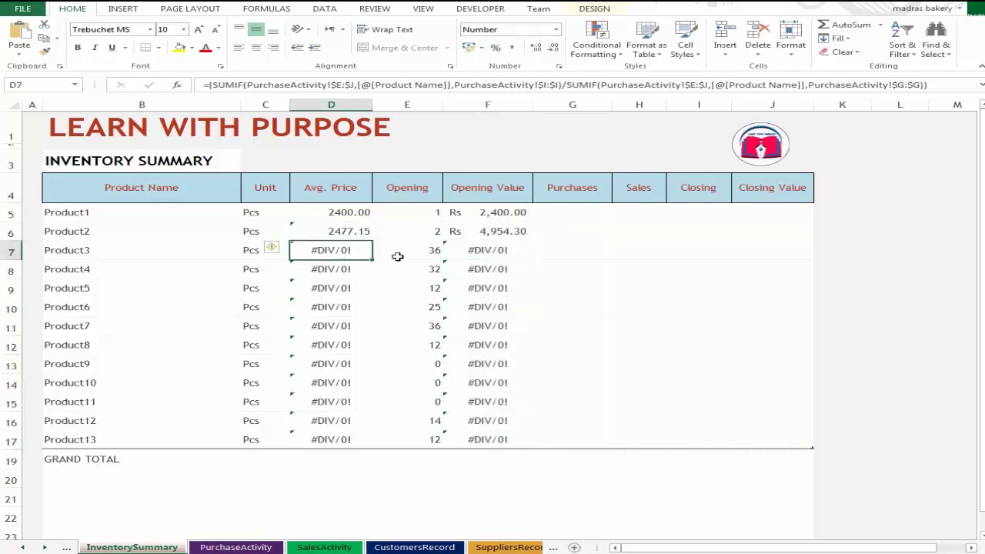
{"action": "left_click", "coordinate": [485, 259]}
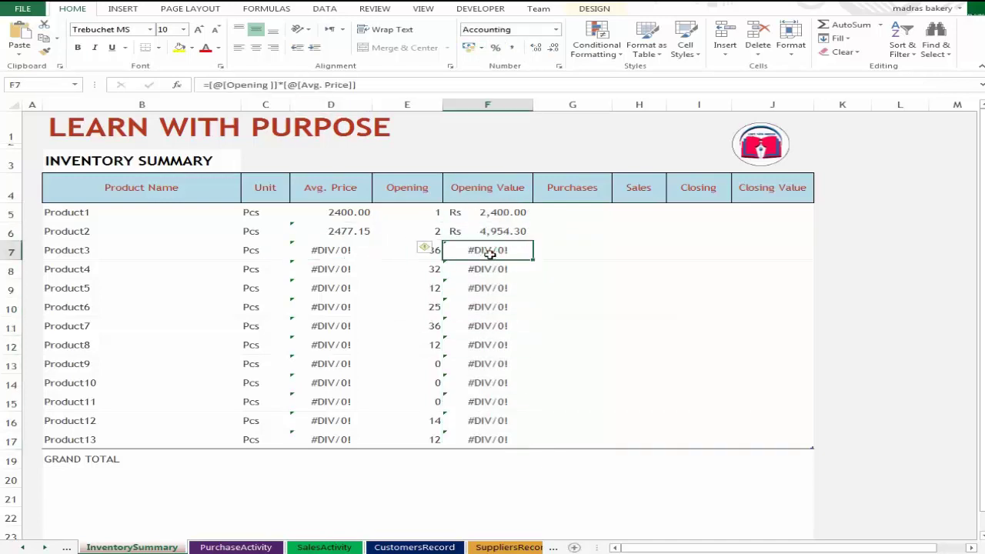
{"action": "left_click", "coordinate": [365, 252]}
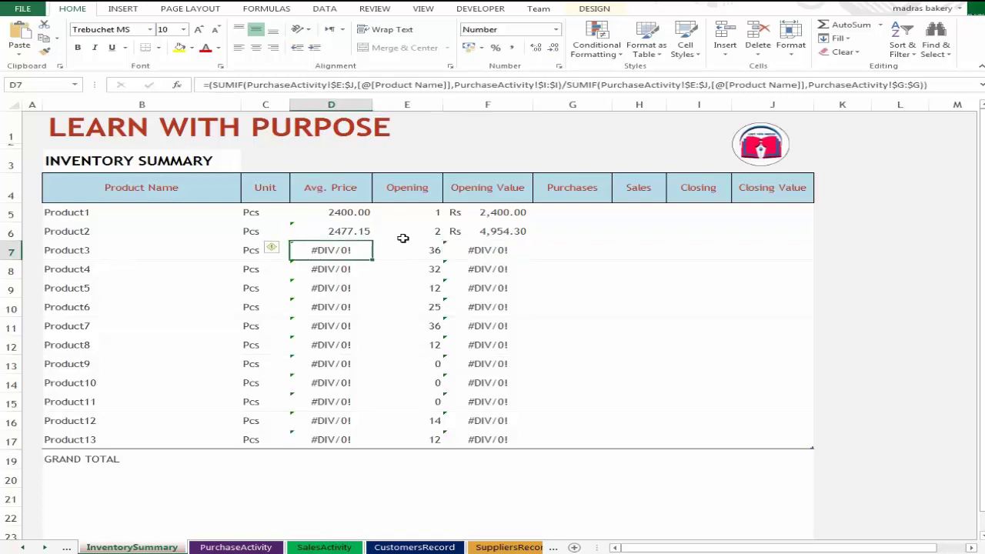
{"action": "left_click", "coordinate": [341, 233]}
Wrap D5's Avg. Price formula in IFERROR so errors return 0.
{"action": "key", "text": "Down"}
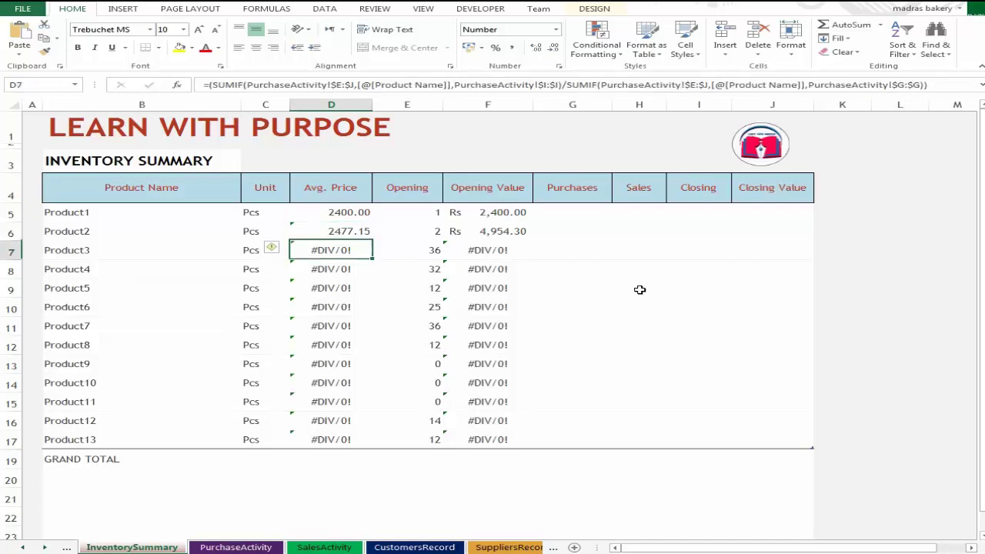
{"action": "key", "text": "Up"}
{"action": "key", "text": "Up"}
{"action": "key", "text": "Down"}
{"action": "key", "text": "Up"}
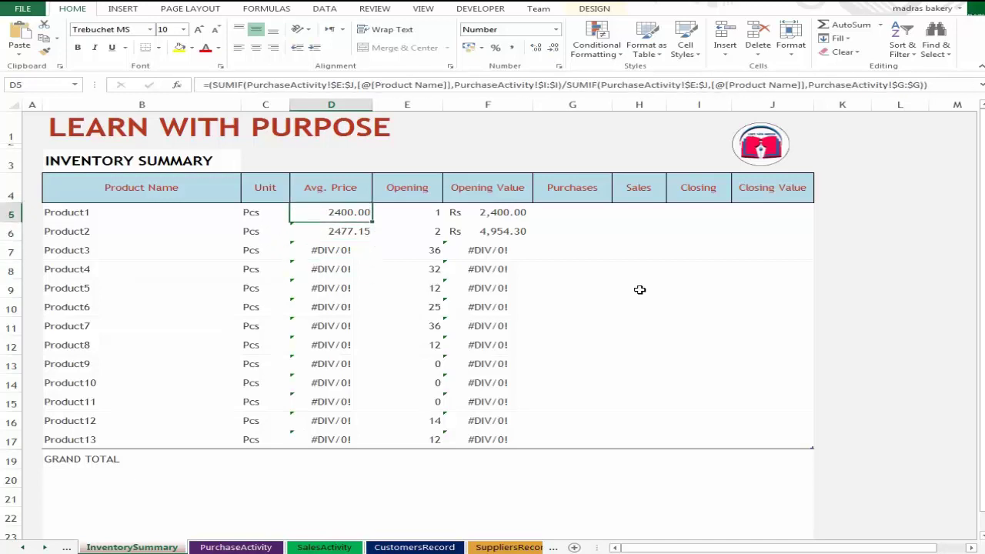
{"action": "key", "text": "F2"}
{"action": "key", "text": "Up"}
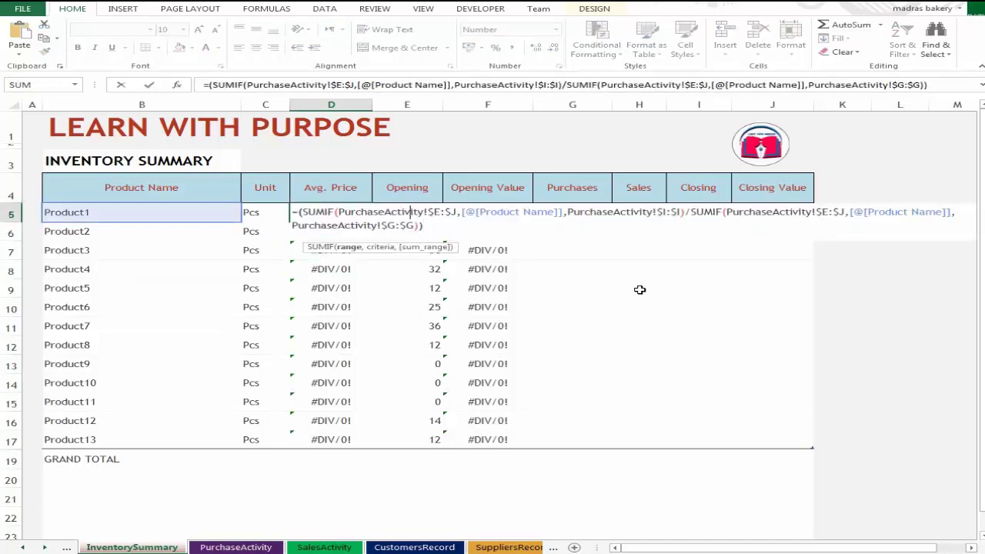
{"action": "key", "text": "Left"}
{"action": "key", "text": "Left"}
{"action": "key", "text": "Left"}
{"action": "key", "text": "Left"}
{"action": "key", "text": "Left"}
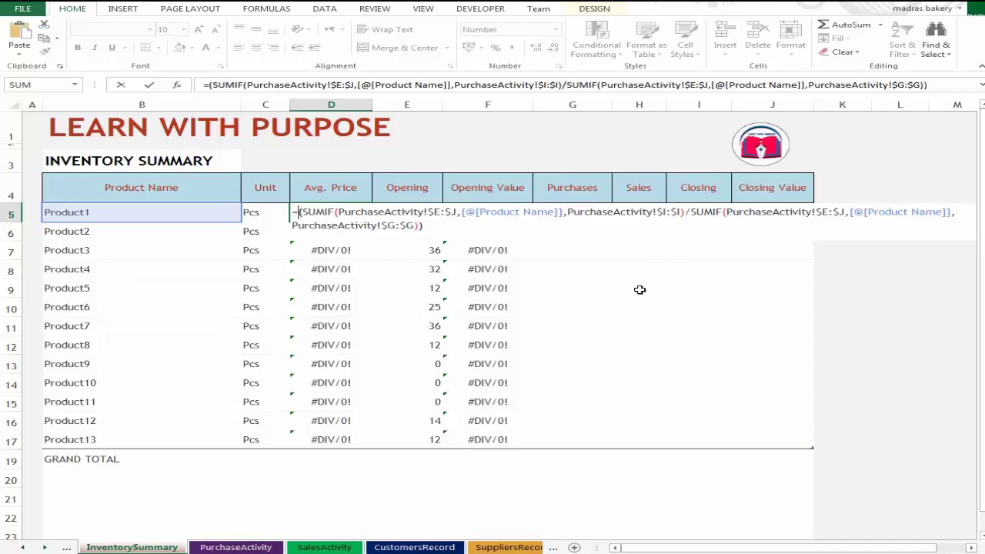
{"action": "type", "text": "ife"}
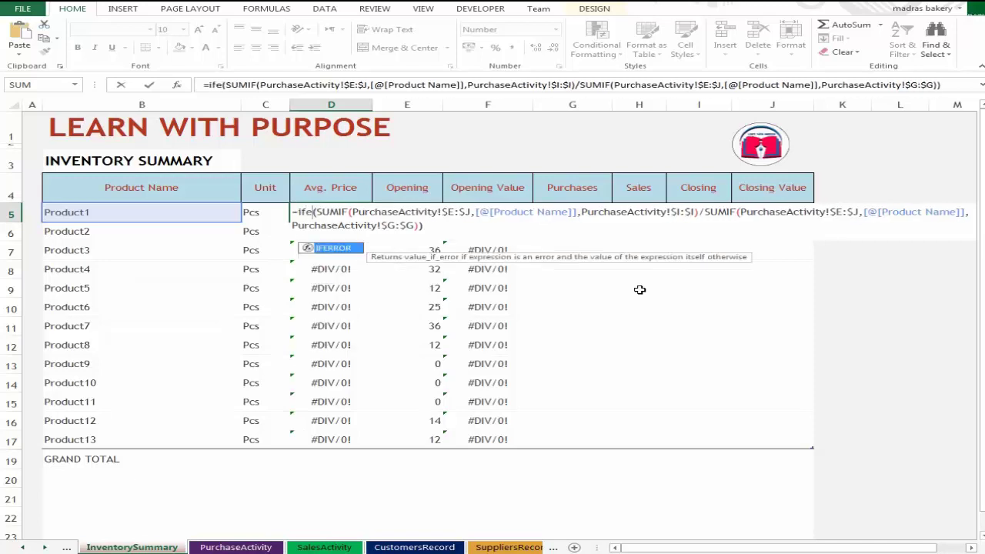
{"action": "key", "text": "Tab"}
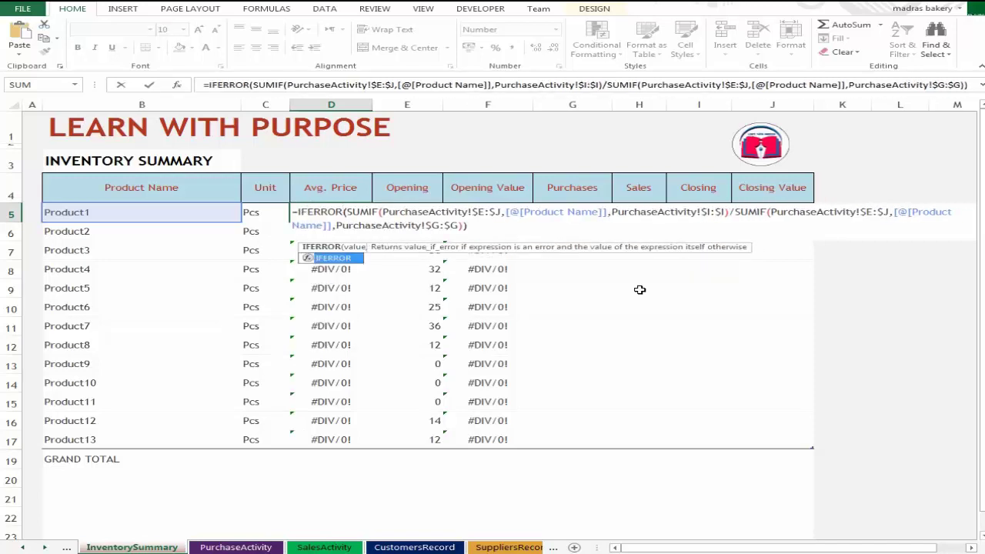
{"action": "type", "text": "("}
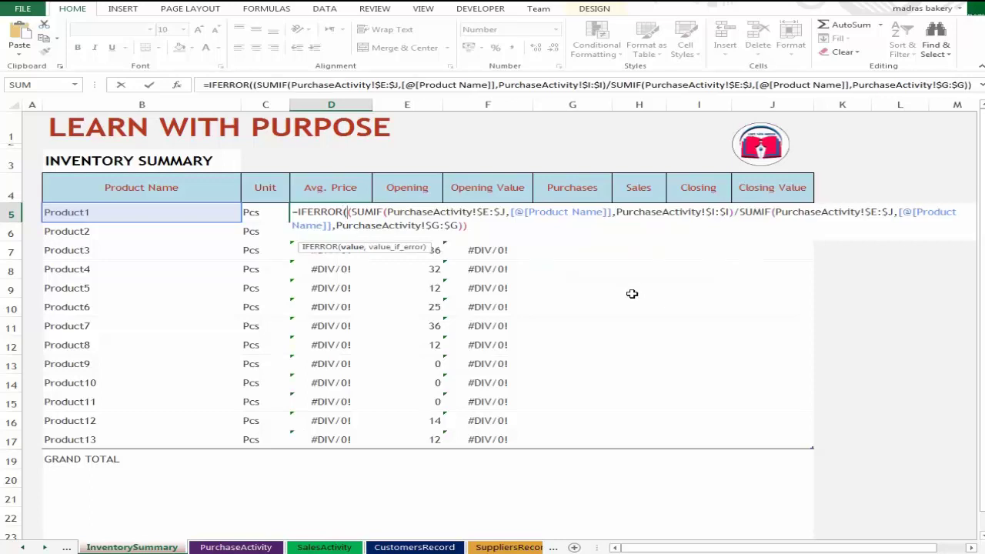
{"action": "type", "text": ",0"}
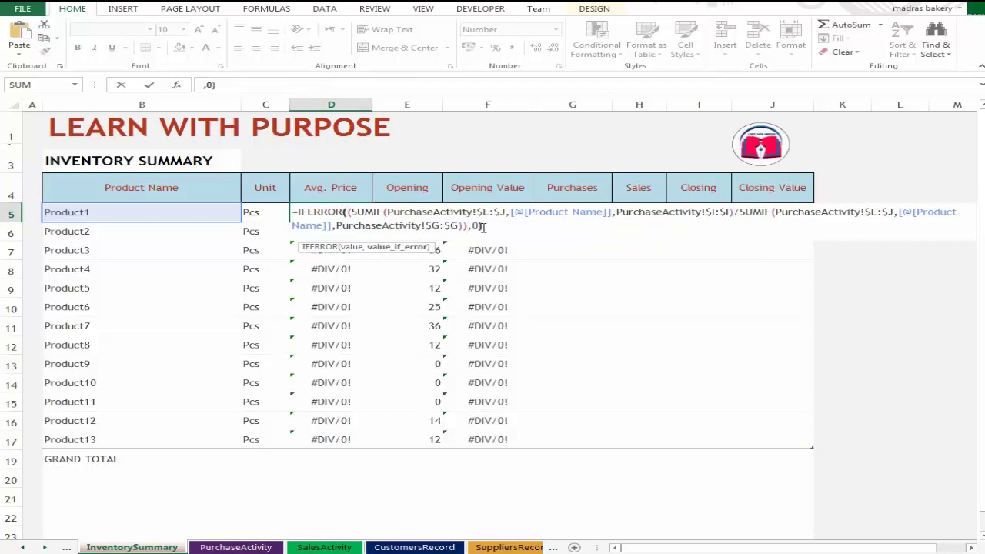
{"action": "key", "text": "Return"}
Fill the IFERROR Avg. Price formula down D5:D17 with Ctrl+D and check D6 and D7.
{"action": "key", "text": "Up"}
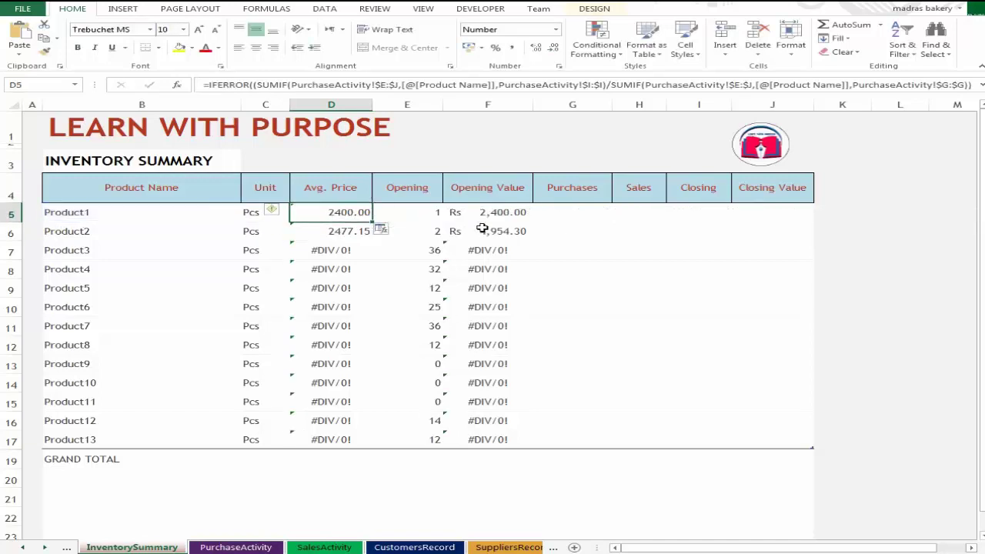
{"action": "key", "text": "ctrl+shift+Down"}
{"action": "key", "text": "ctrl+d"}
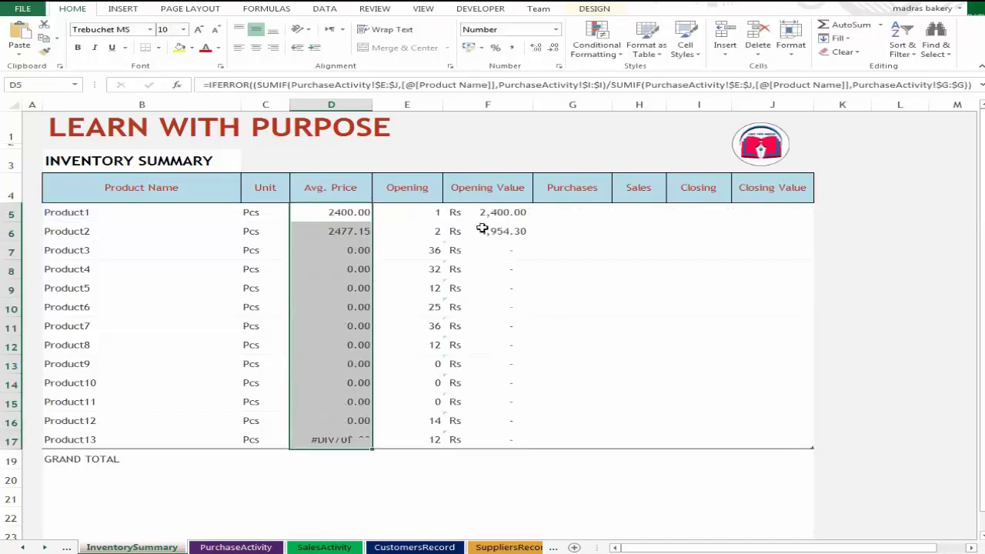
{"action": "key", "text": "Down"}
{"action": "key", "text": "Down"}
{"action": "key", "text": "Up"}
{"action": "key", "text": "Up"}
{"action": "key", "text": "Down"}
{"action": "key", "text": "Right"}
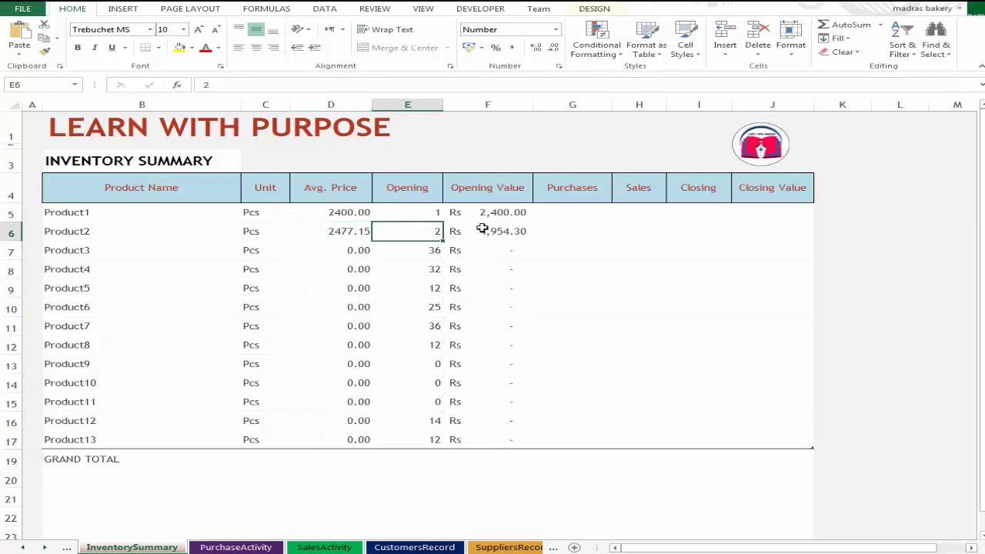
{"action": "key", "text": "Left"}
{"action": "key", "text": "Down"}
{"action": "key", "text": "Up"}
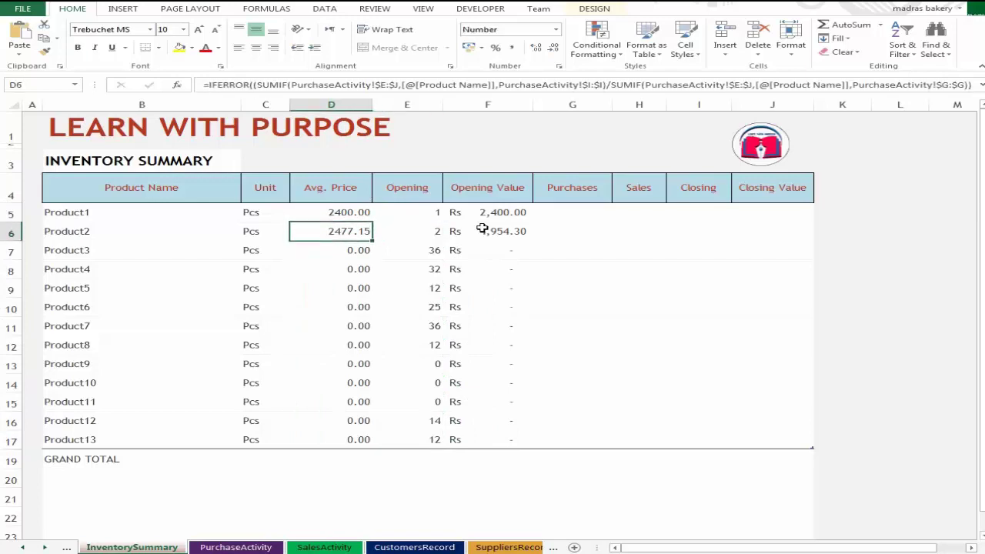
Verify Product3 now shows 0.00 Avg. Price and Rs - Opening Value.
{"action": "left_click", "coordinate": [352, 251]}
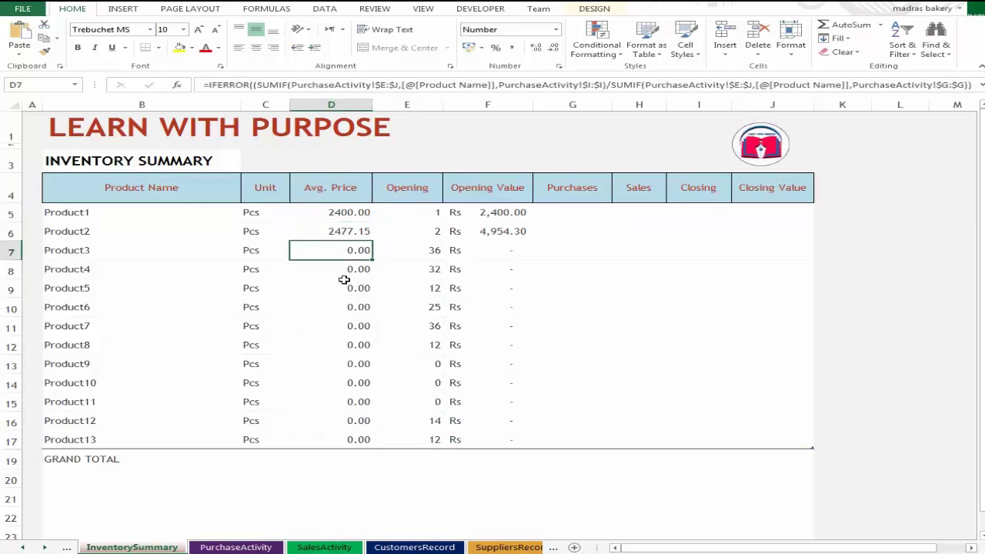
{"action": "left_click", "coordinate": [339, 265]}
{"action": "left_click", "coordinate": [337, 251]}
{"action": "left_click", "coordinate": [145, 250]}
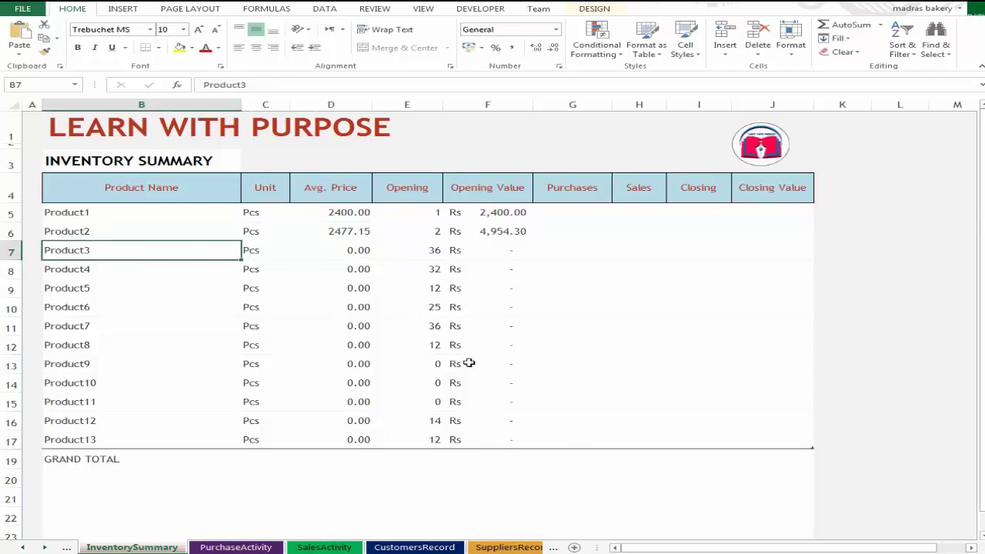
{"action": "left_click", "coordinate": [458, 258]}
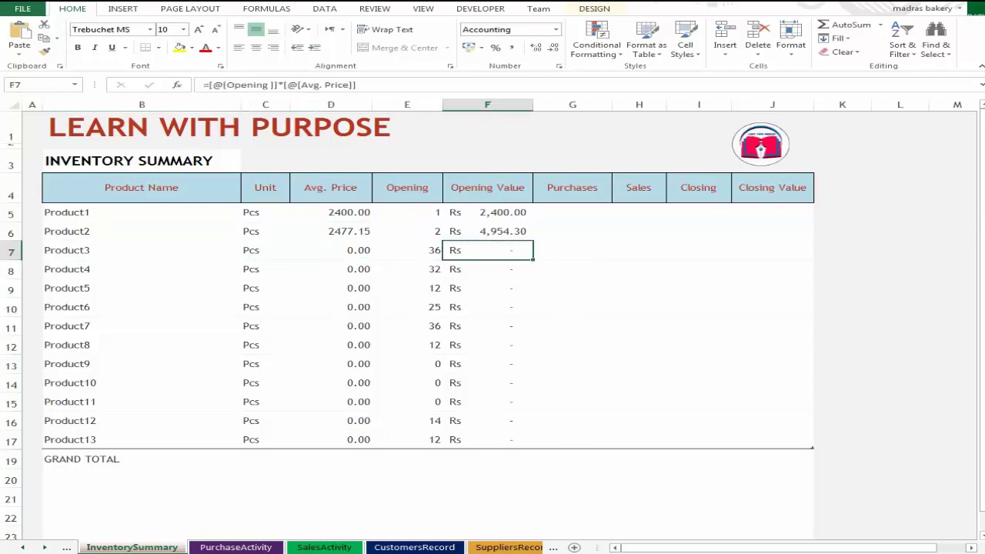
{"action": "left_click", "coordinate": [542, 221]}
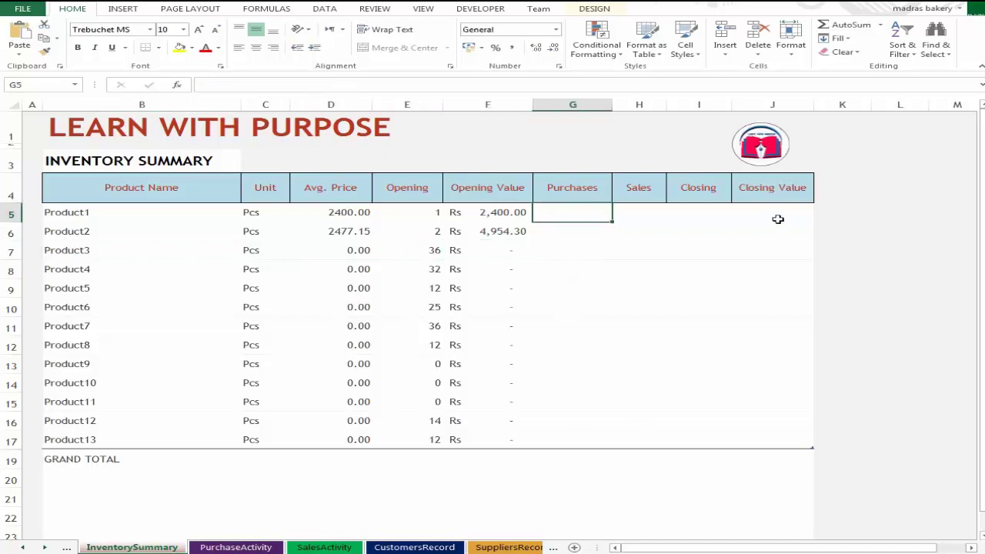
Start the Purchases SUMIF in G5 with the absolute range PurchaseActivity!$E:$J.
{"action": "key", "text": "Left"}
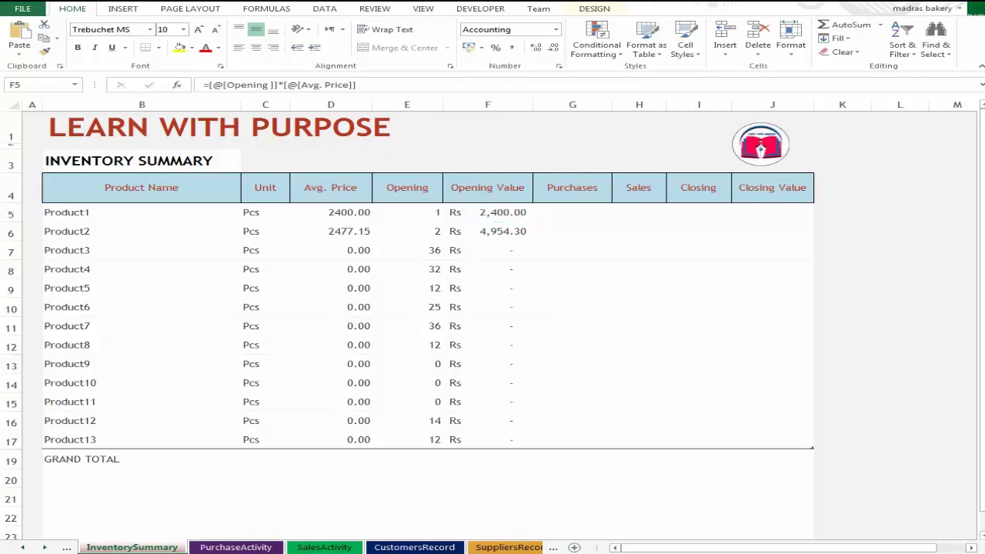
{"action": "key", "text": "Right"}
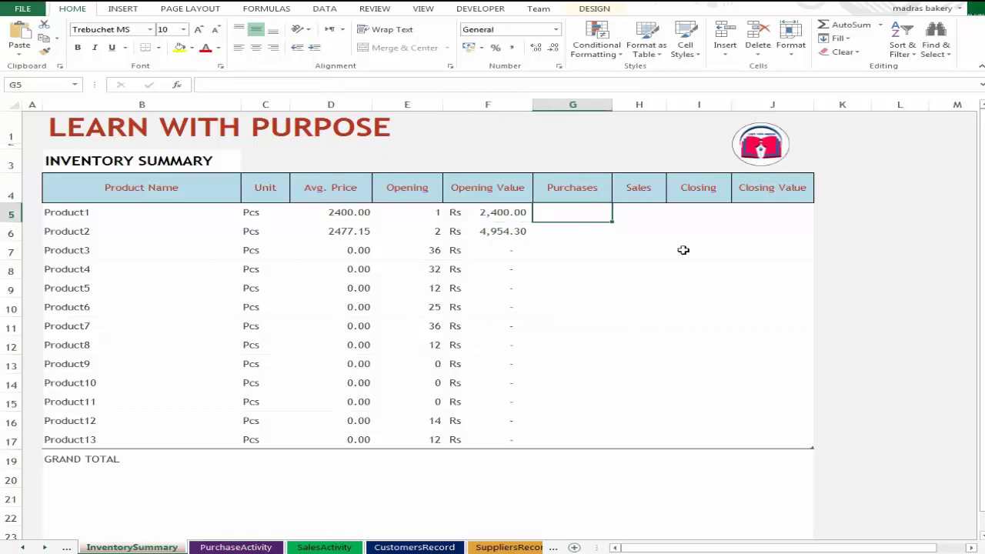
{"action": "type", "text": "=sumi"}
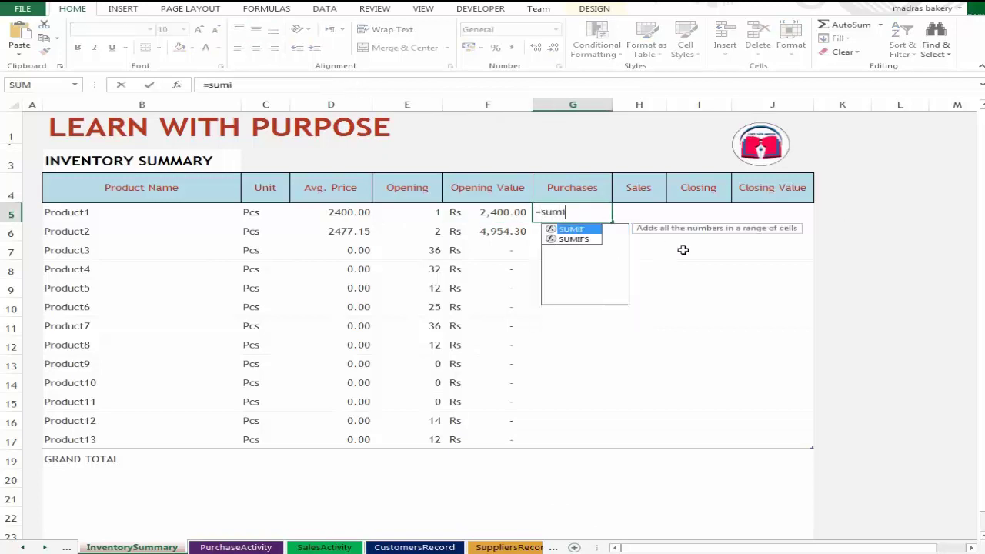
{"action": "key", "text": "Tab"}
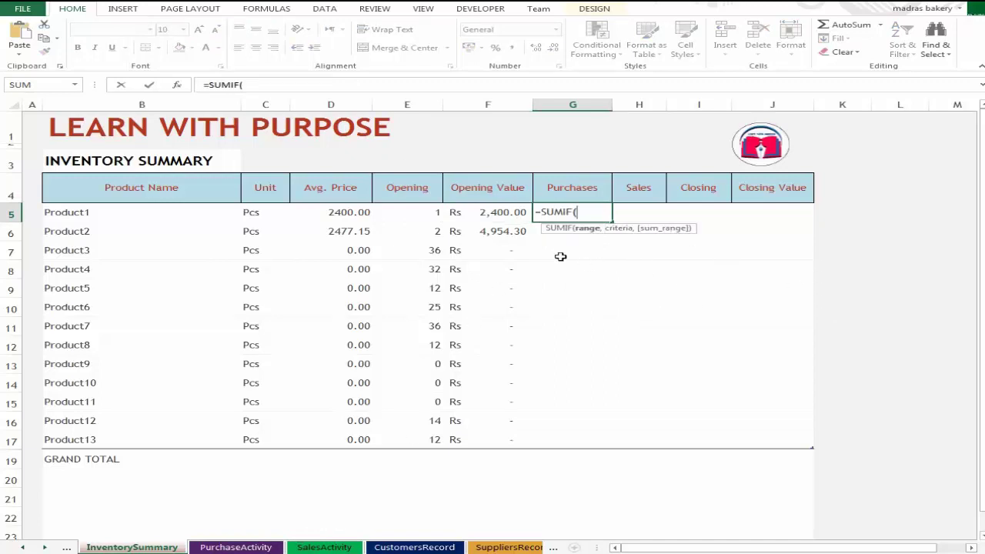
{"action": "left_click", "coordinate": [246, 548]}
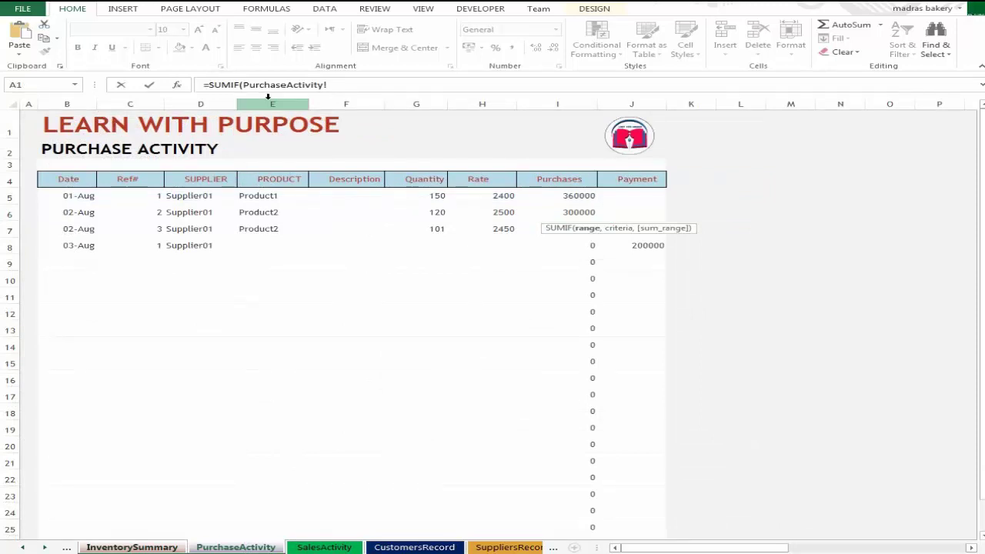
{"action": "left_click_drag", "start_coordinate": [273, 104], "coordinate": [347, 104]}
{"action": "left_click_drag", "start_coordinate": [631, 136], "coordinate": [656, 137]}
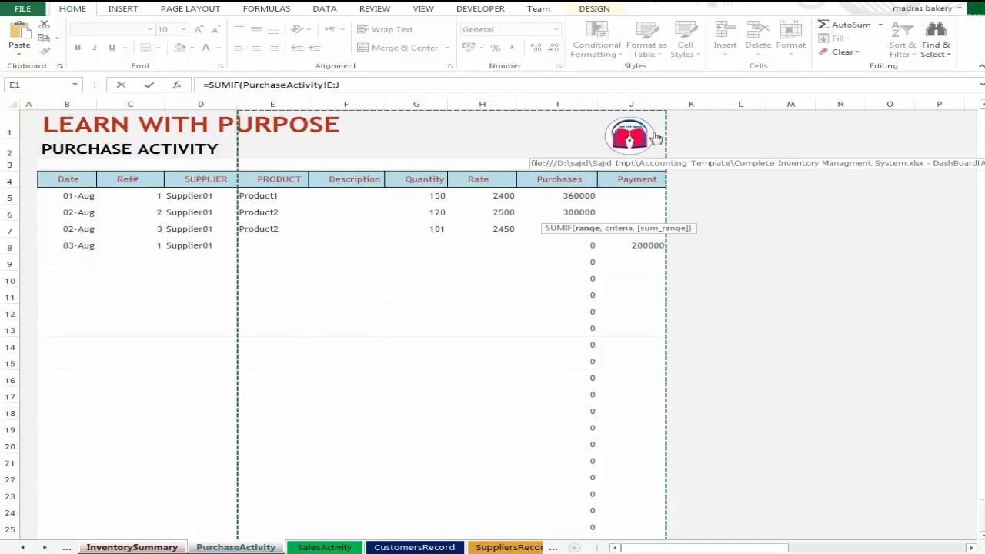
{"action": "key", "text": "F4"}
{"action": "type", "text": "$J,"}
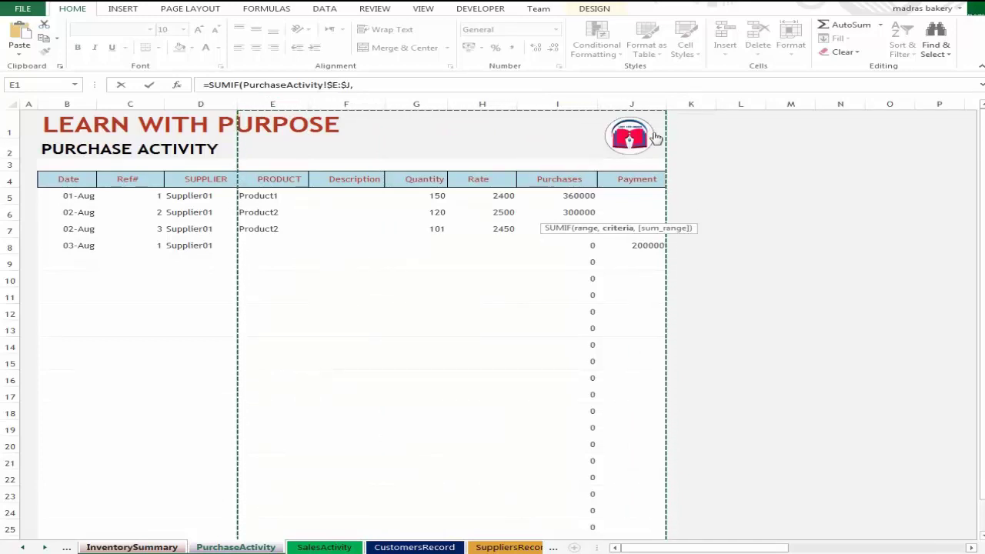
Finish it with Product Name criteria and sum range PurchaseActivity!$G:$G, filling the column.
{"action": "left_click", "coordinate": [141, 548]}
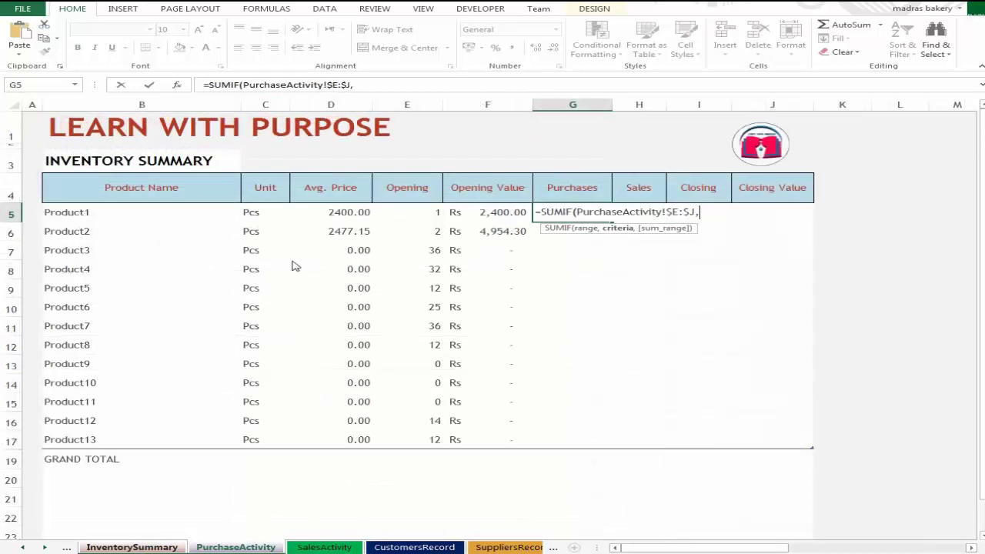
{"action": "left_click", "coordinate": [154, 215]}
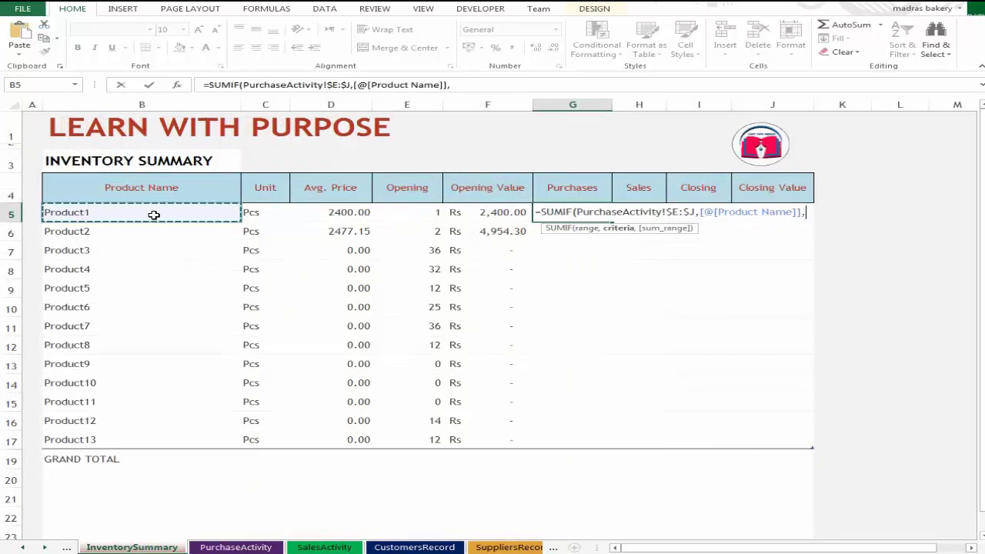
{"action": "type", "text": ","}
{"action": "left_click", "coordinate": [216, 548]}
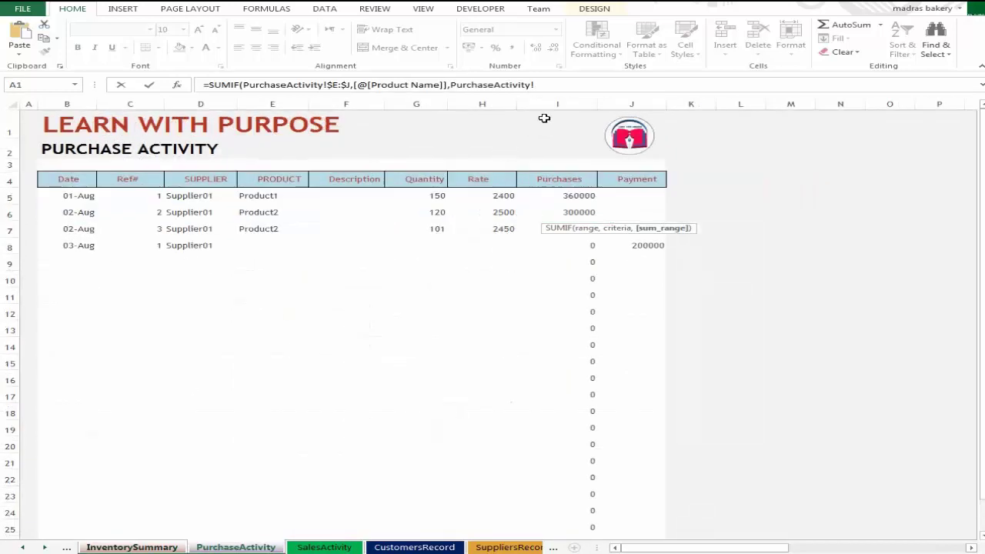
{"action": "left_click", "coordinate": [438, 107]}
{"action": "key", "text": "F4"}
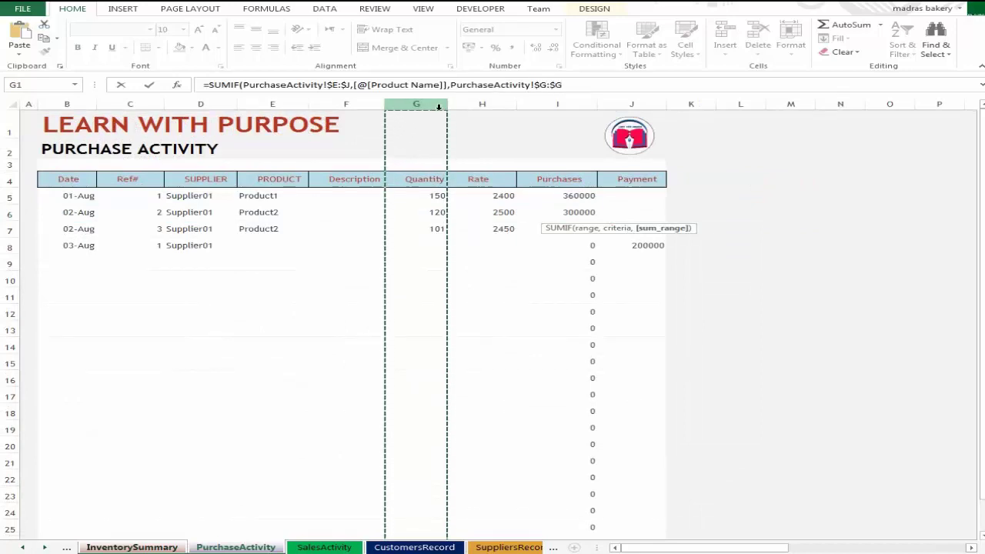
{"action": "key", "text": "Return"}
{"action": "key", "text": "ctrl+Return"}
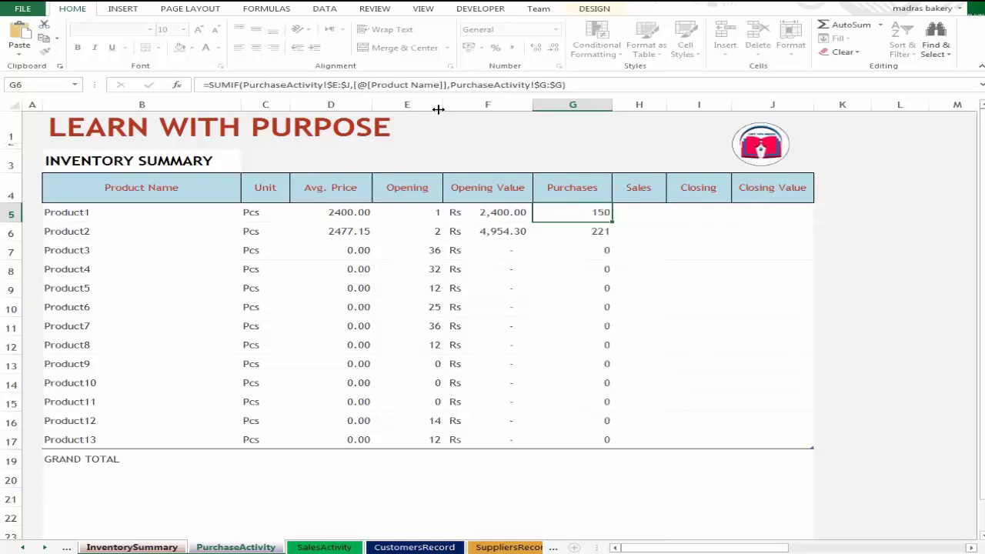
{"action": "key", "text": "Right"}
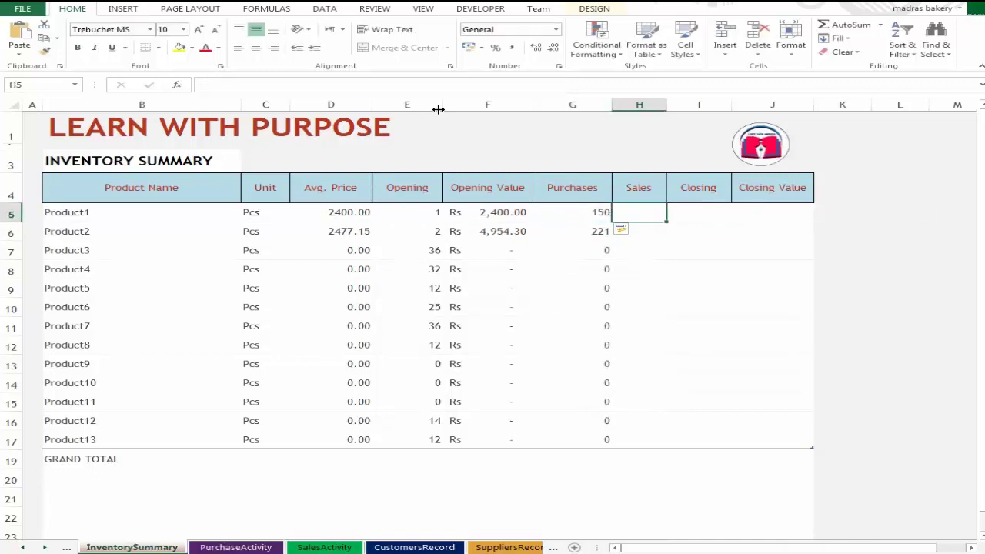
Start the Sales SUMIF in H5 with the absolute range SalesActivity!$E:$J.
{"action": "type", "text": "=su"}
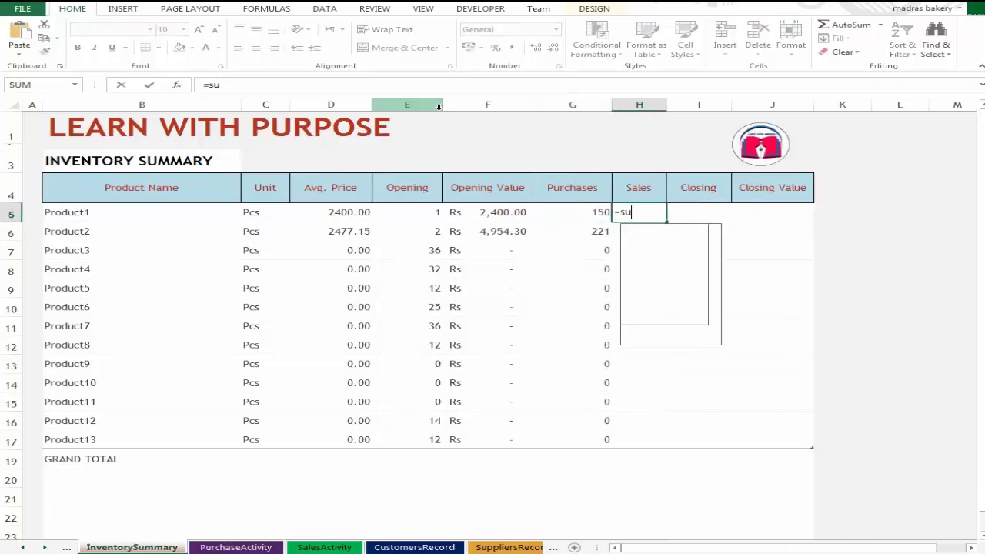
{"action": "type", "text": "mif"}
{"action": "key", "text": "Tab"}
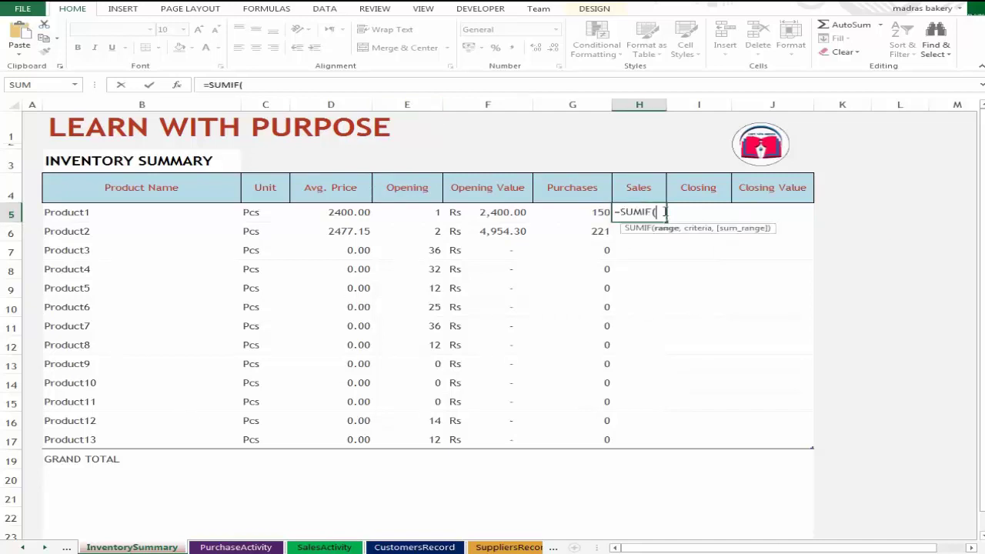
{"action": "left_click", "coordinate": [311, 548]}
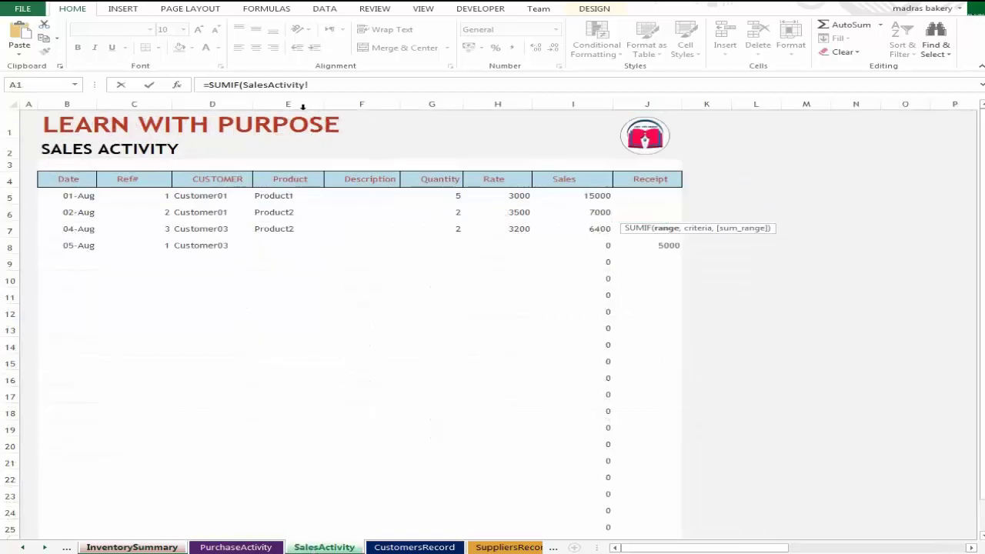
{"action": "left_click_drag", "start_coordinate": [303, 107], "coordinate": [653, 108]}
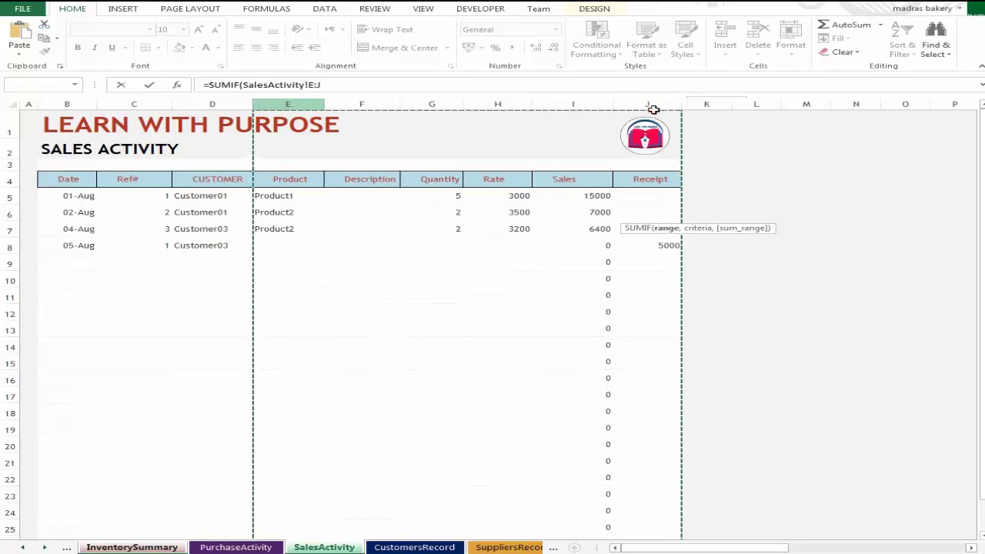
{"action": "key", "text": "F4"}
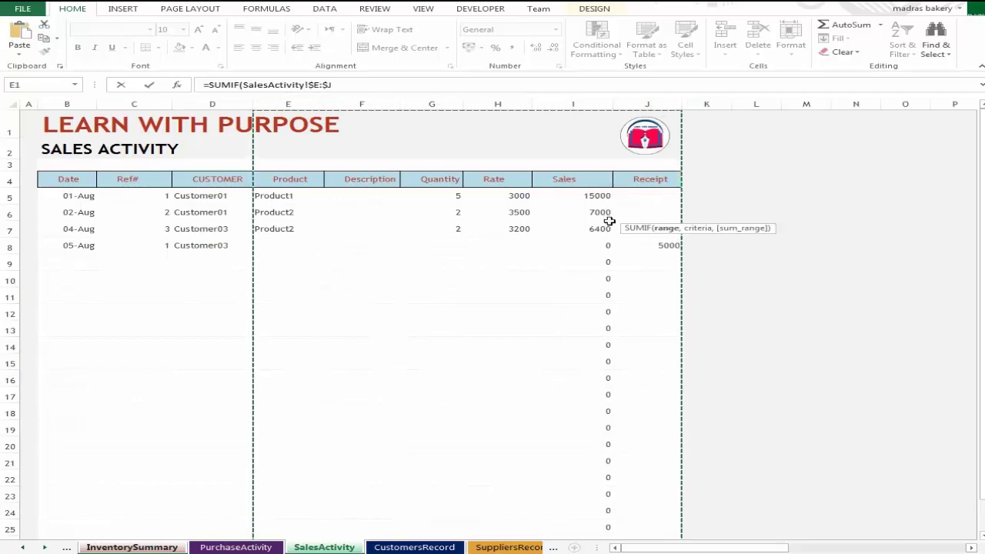
{"action": "type", "text": ","}
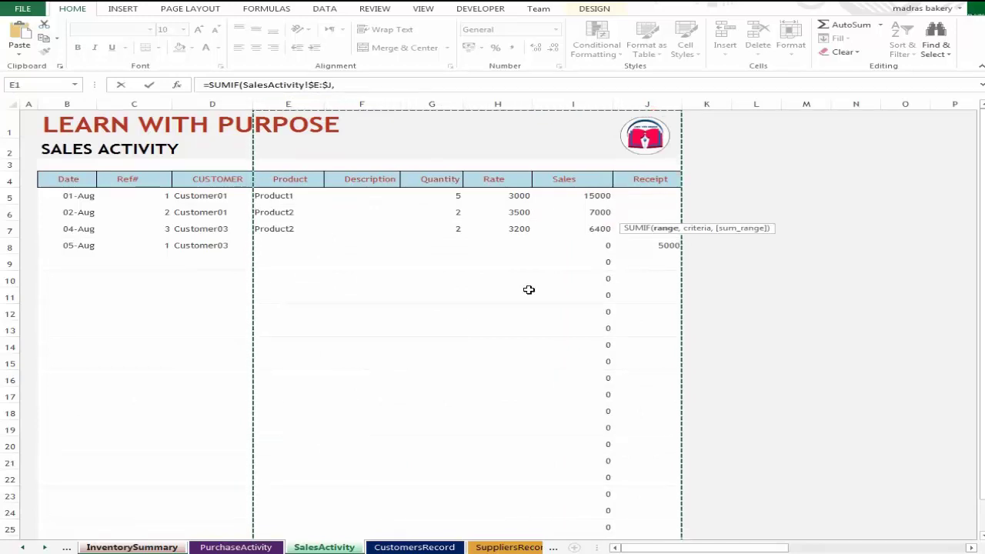
Finish it with Product Name criteria and sum range SalesActivity!$G:$G, filling the Sales column.
{"action": "left_click", "coordinate": [147, 546]}
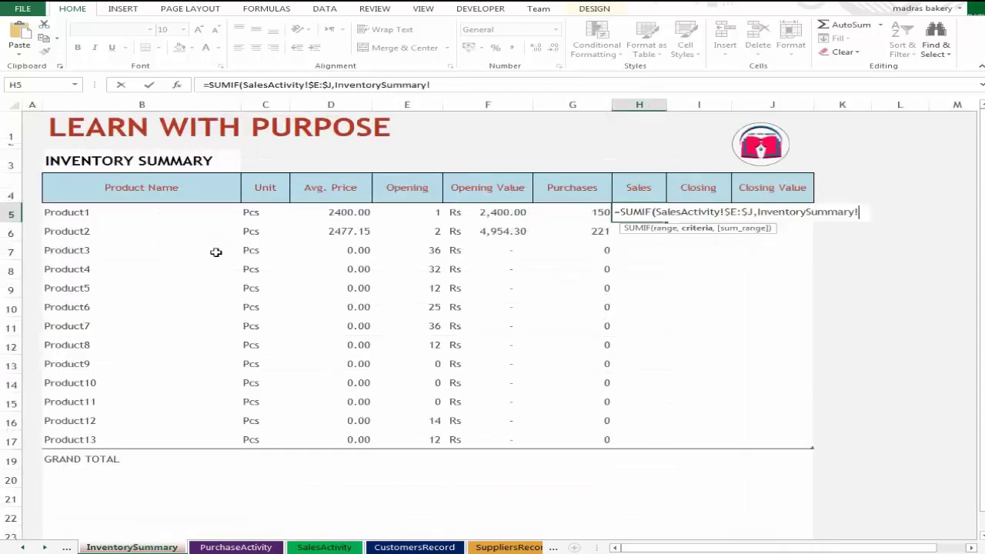
{"action": "left_click", "coordinate": [180, 211]}
{"action": "type", "text": ","}
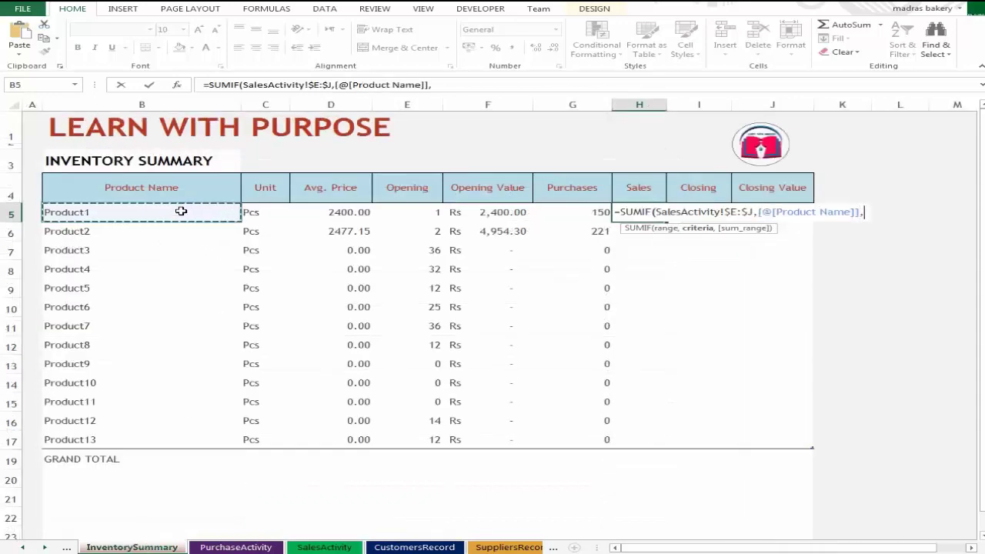
{"action": "left_click", "coordinate": [322, 547]}
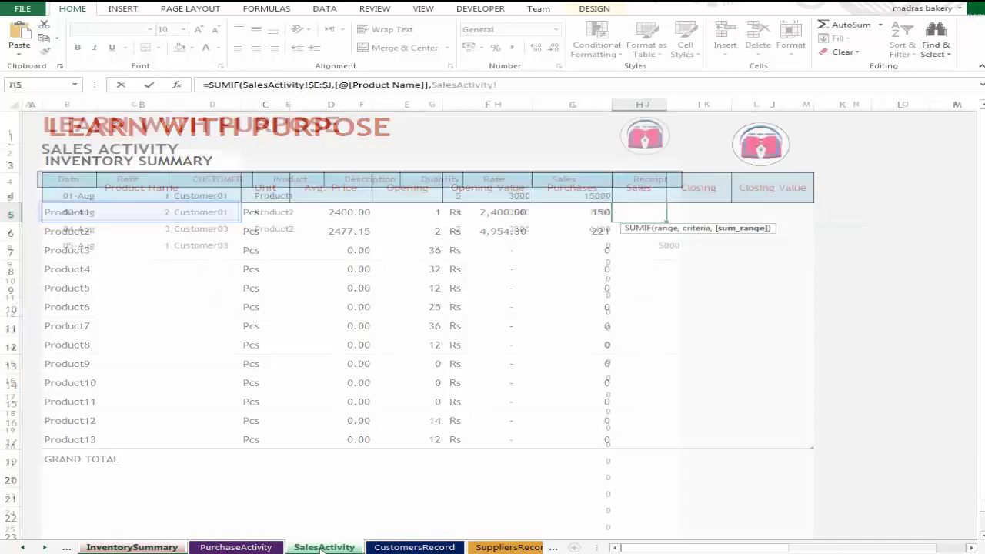
{"action": "left_click", "coordinate": [450, 107]}
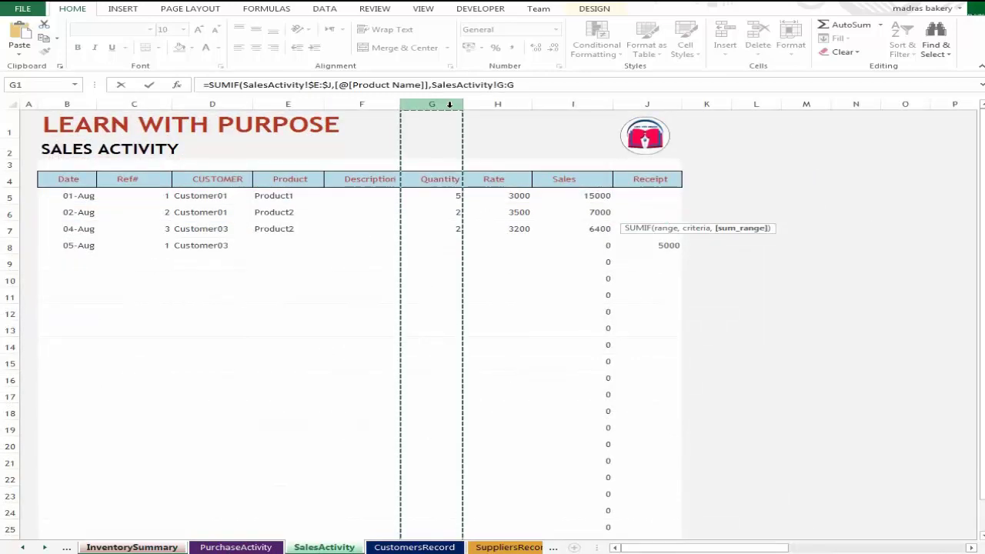
{"action": "key", "text": "F4"}
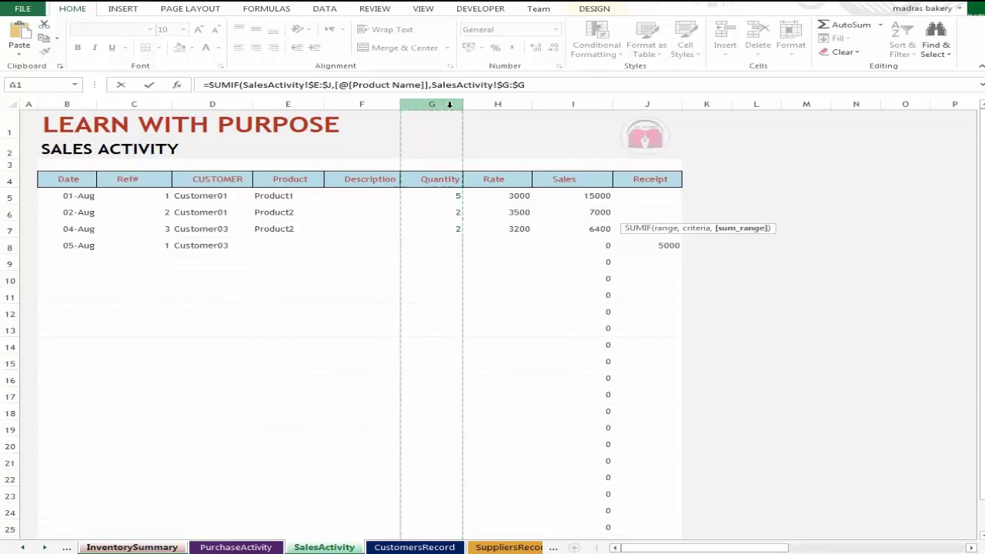
{"action": "key", "text": "Return"}
{"action": "key", "text": "Up"}
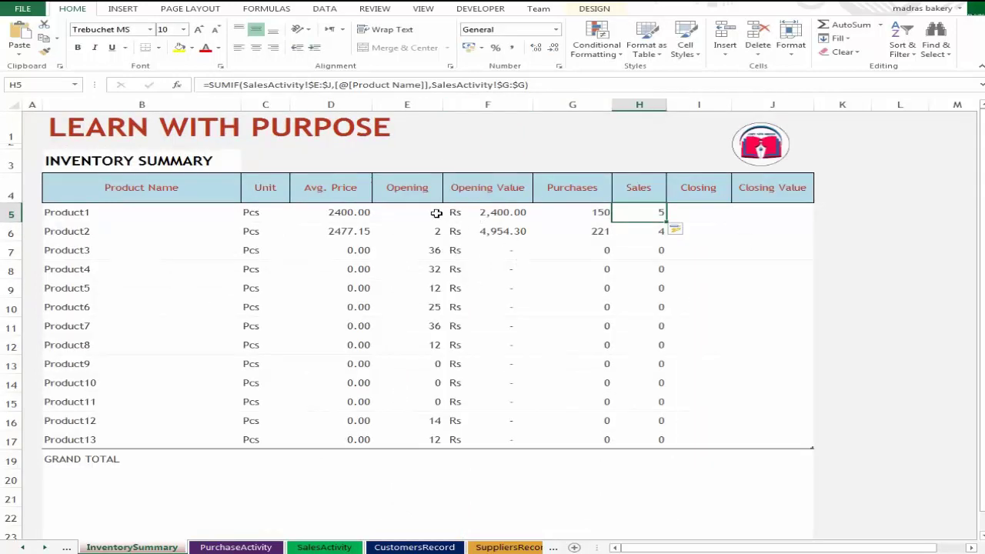
{"action": "left_click", "coordinate": [583, 212]}
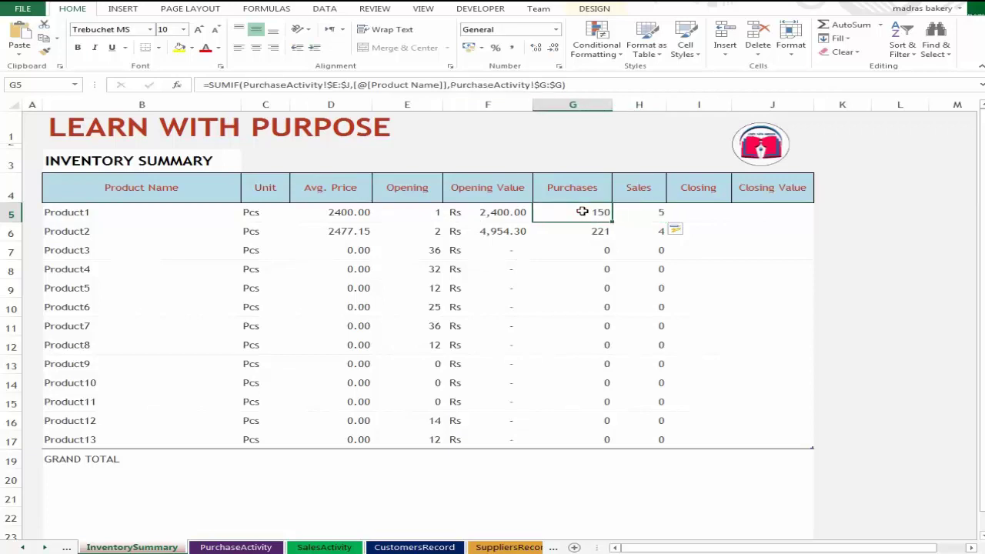
{"action": "left_click", "coordinate": [657, 213]}
{"action": "key", "text": "Right"}
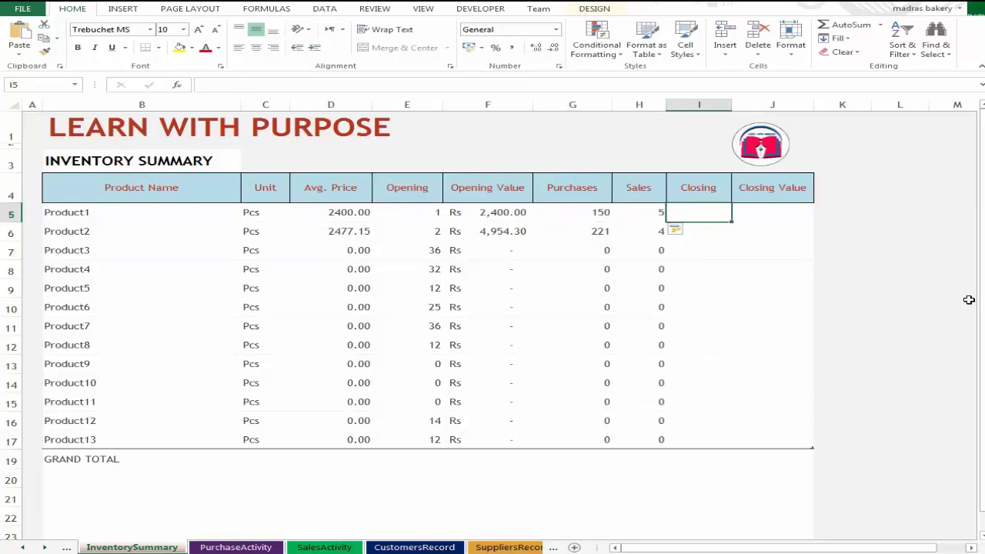
{"action": "type", "text": "="}
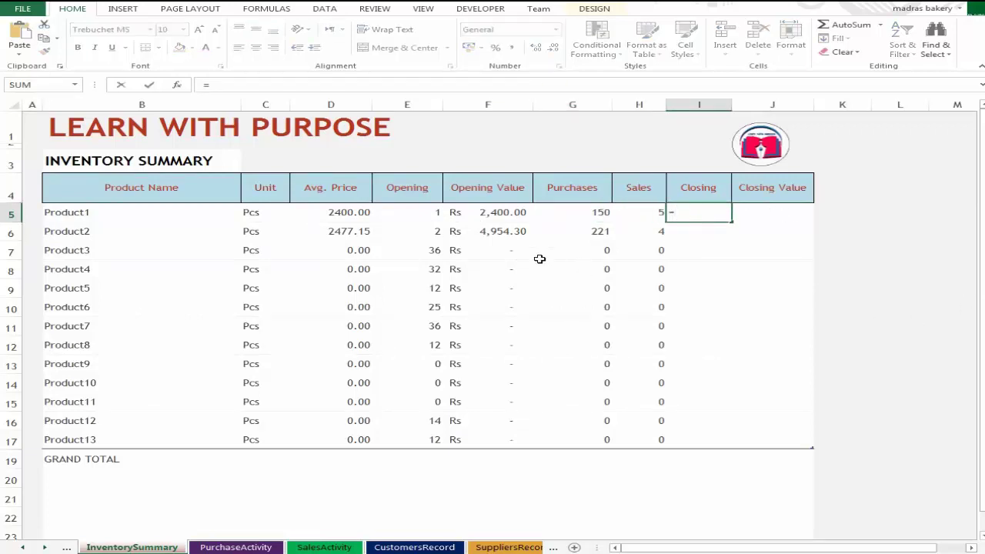
{"action": "left_click", "coordinate": [419, 209]}
{"action": "type", "text": "+"}
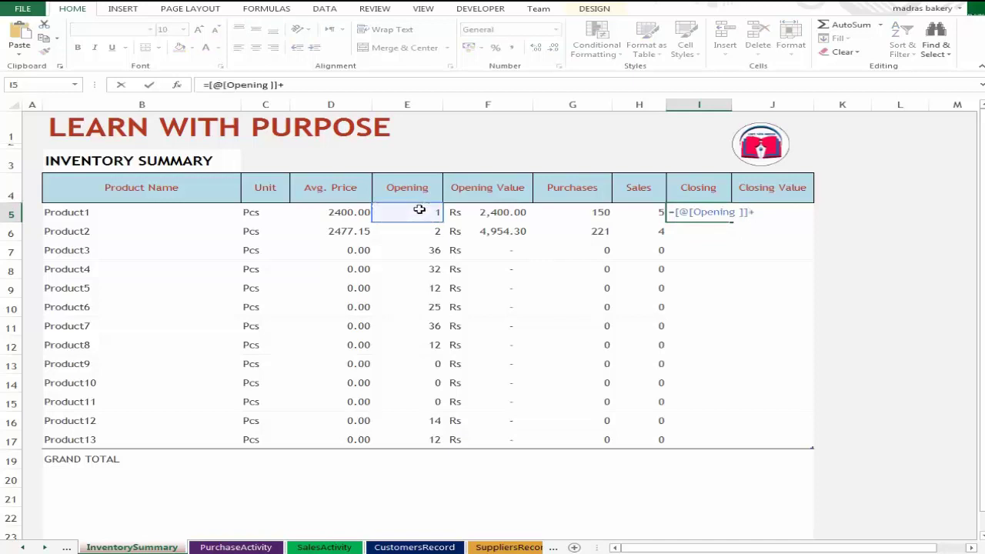
{"action": "key", "text": "Left"}
{"action": "key", "text": "Left"}
{"action": "type", "text": "-"}
{"action": "key", "text": "Left"}
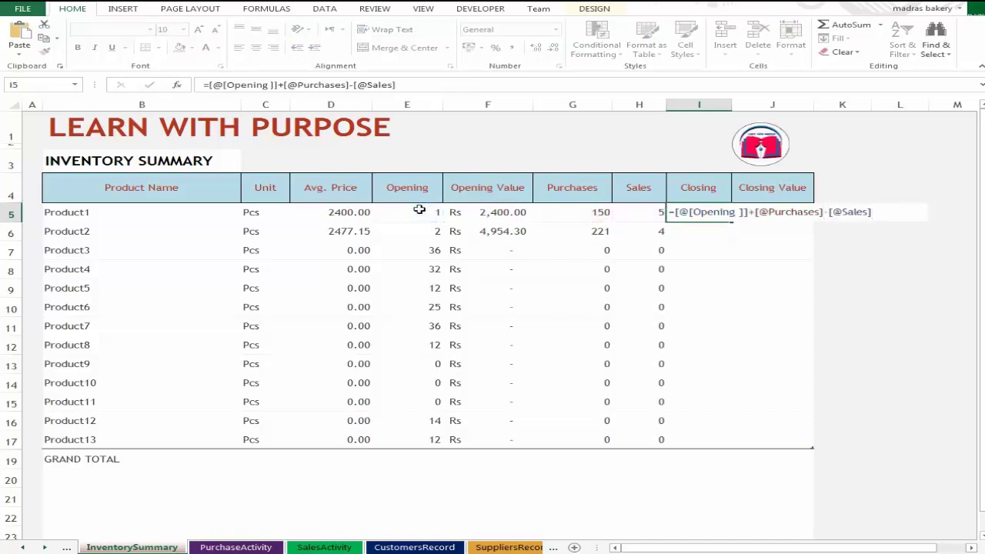
{"action": "key", "text": "Return"}
{"action": "key", "text": "Up"}
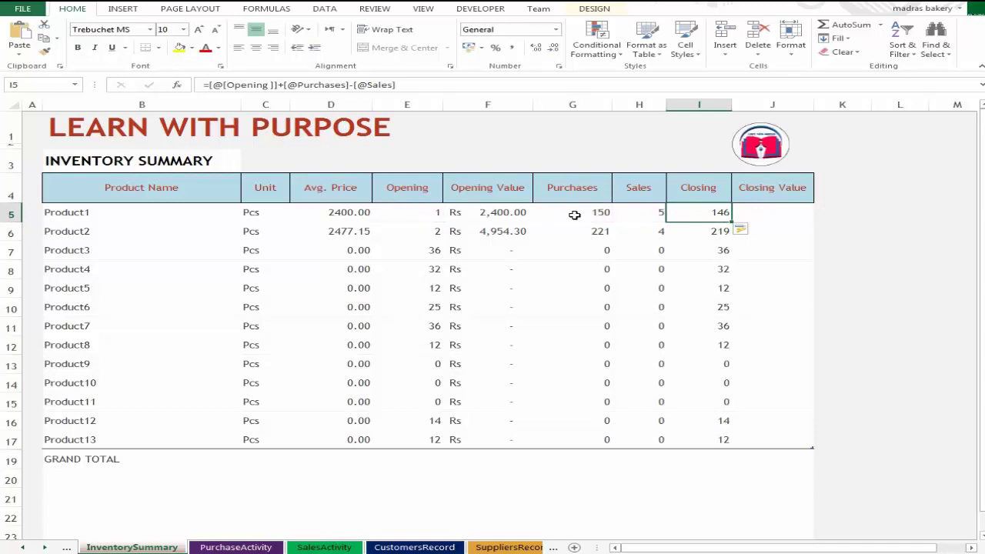
{"action": "left_click", "coordinate": [762, 216]}
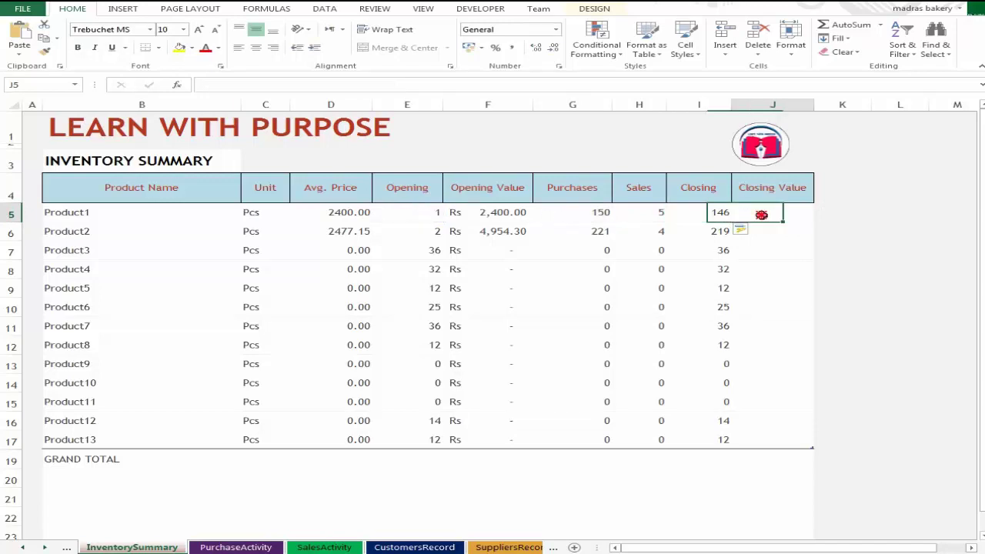
{"action": "key", "text": "Left"}
{"action": "key", "text": "Right"}
{"action": "key", "text": "Left"}
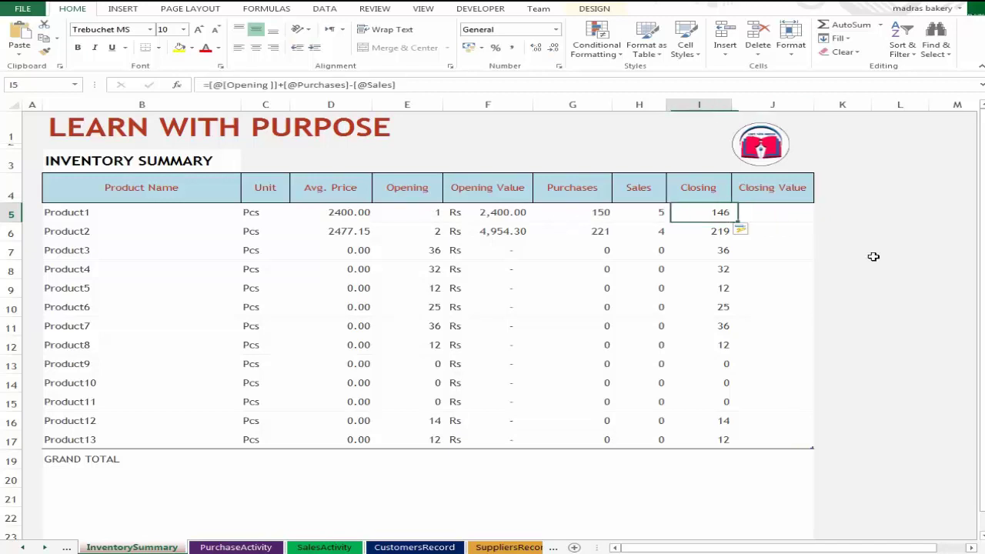
{"action": "key", "text": "Right"}
{"action": "type", "text": "="}
{"action": "key", "text": "Left"}
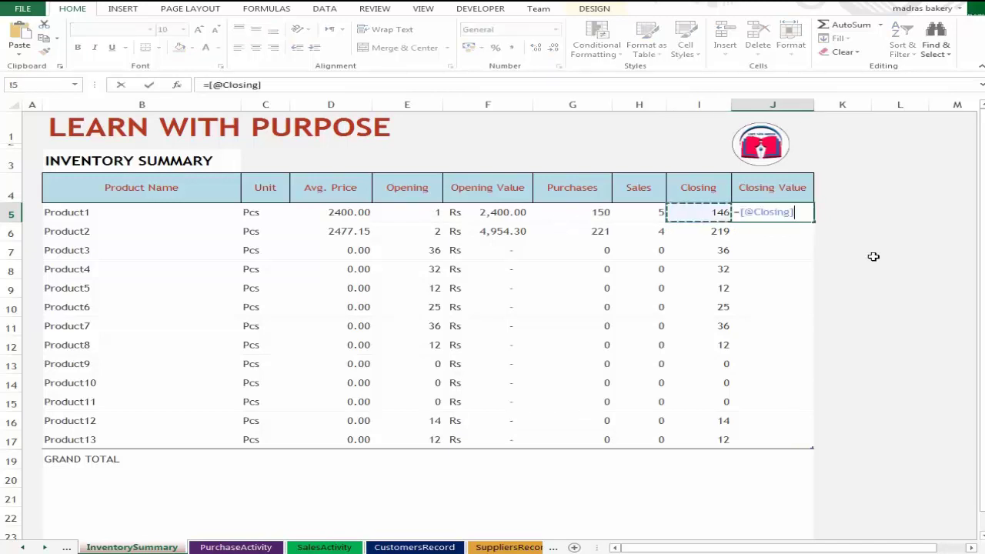
{"action": "type", "text": "*"}
{"action": "key", "text": "Left"}
{"action": "key", "text": "Left"}
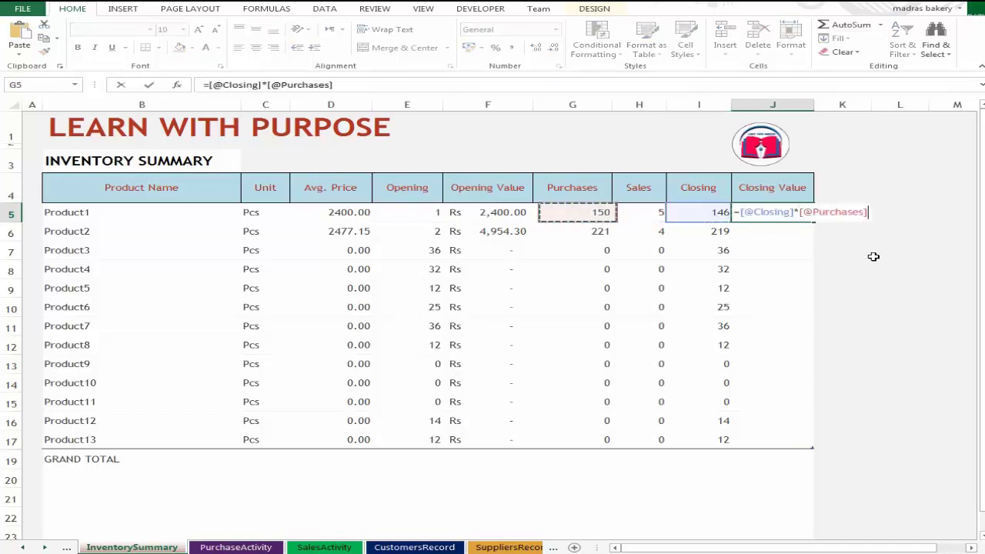
{"action": "key", "text": "Left"}
{"action": "key", "text": "Left"}
{"action": "key", "text": "Left"}
{"action": "key", "text": "Return"}
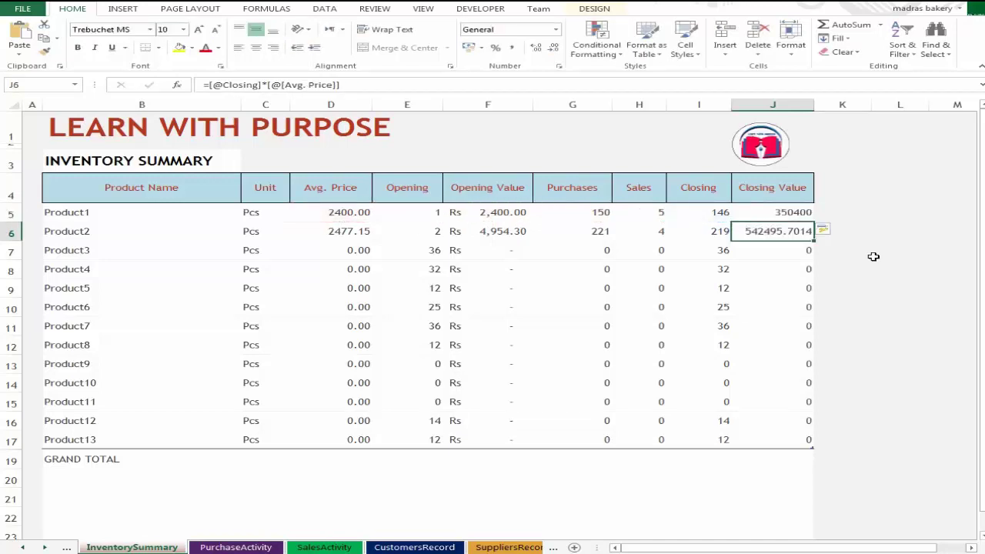
{"action": "left_click", "coordinate": [461, 465]}
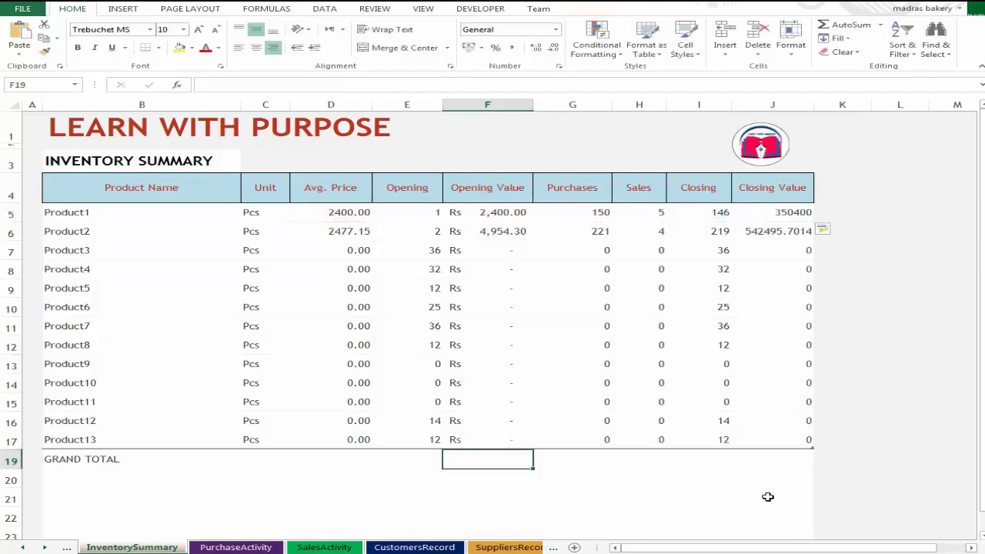
Total the Avg. Price column in D19 with =SUM(tblInventory[Avg. Price]).
{"action": "key", "text": "Left"}
{"action": "key", "text": "Left"}
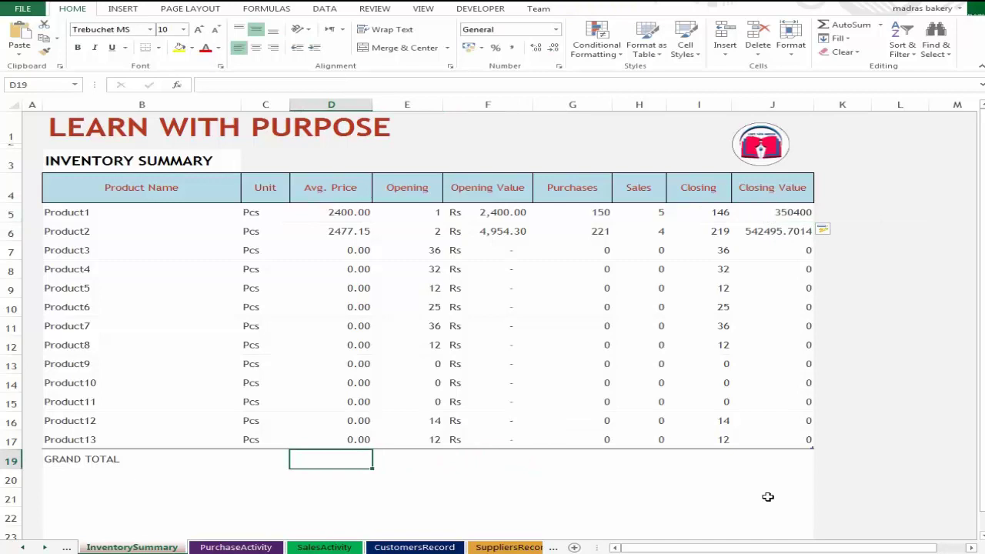
{"action": "type", "text": "="}
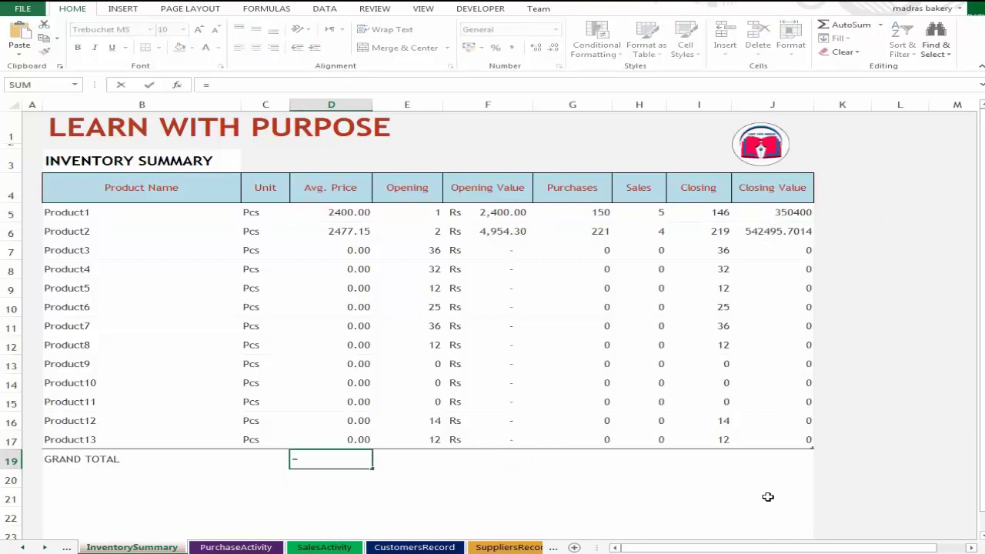
{"action": "type", "text": "sum"}
{"action": "key", "text": "Tab"}
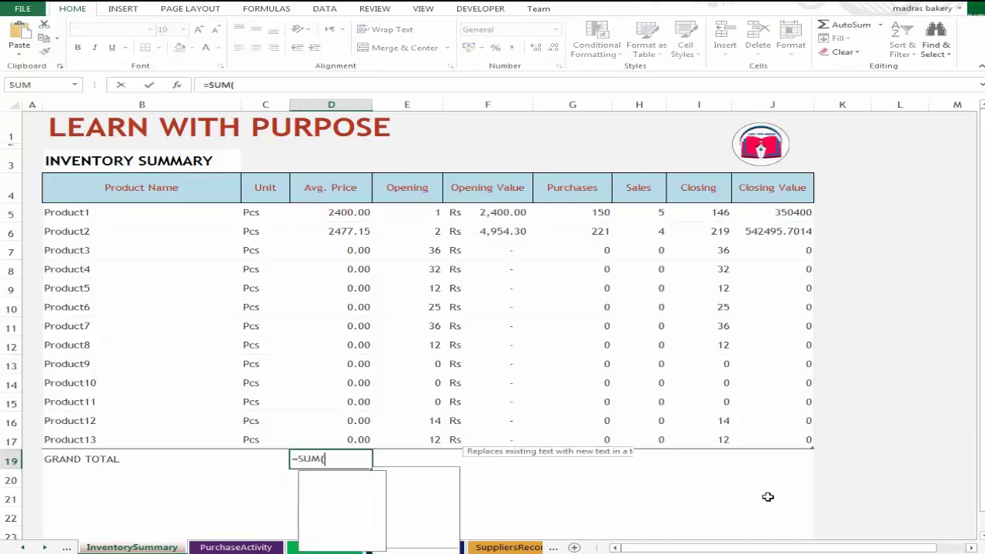
{"action": "key", "text": "Up"}
{"action": "key", "text": "Up"}
{"action": "key", "text": "Up"}
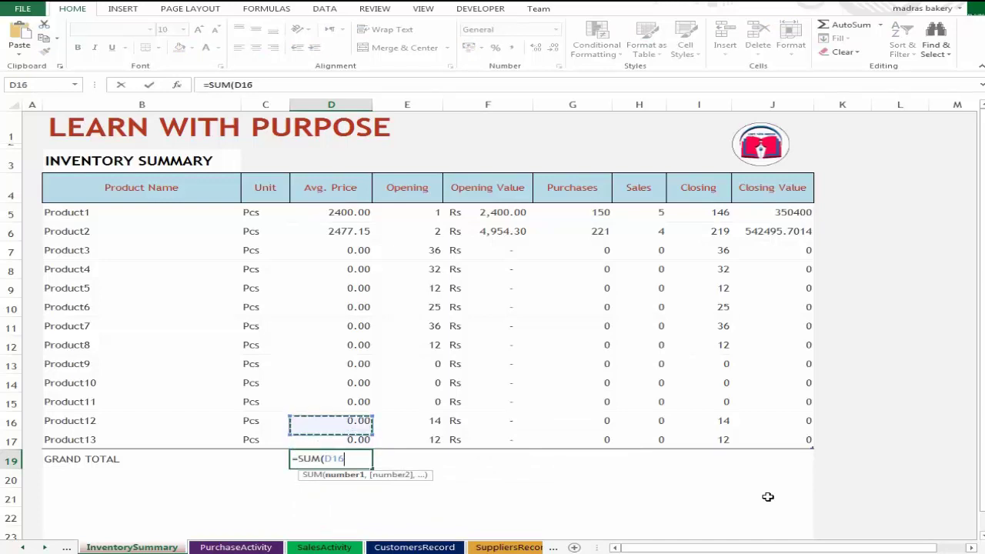
{"action": "key", "text": "Down"}
{"action": "key", "text": "shift+Up"}
{"action": "key", "text": "shift+Up"}
{"action": "key", "text": "shift+Up"}
{"action": "key", "text": "shift+Up"}
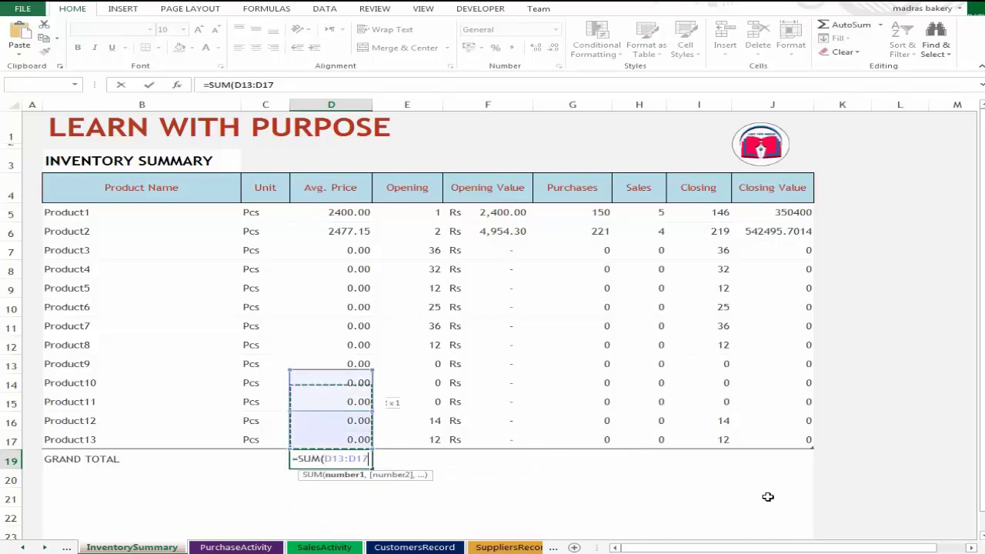
{"action": "key", "text": "shift+Up"}
{"action": "key", "text": "shift+Up"}
{"action": "key", "text": "shift+Up"}
{"action": "key", "text": "shift+Up"}
{"action": "key", "text": "shift+Up"}
{"action": "key", "text": "shift+Up"}
{"action": "key", "text": "shift+Up"}
{"action": "key", "text": "shift+Up"}
{"action": "key", "text": "shift+Up"}
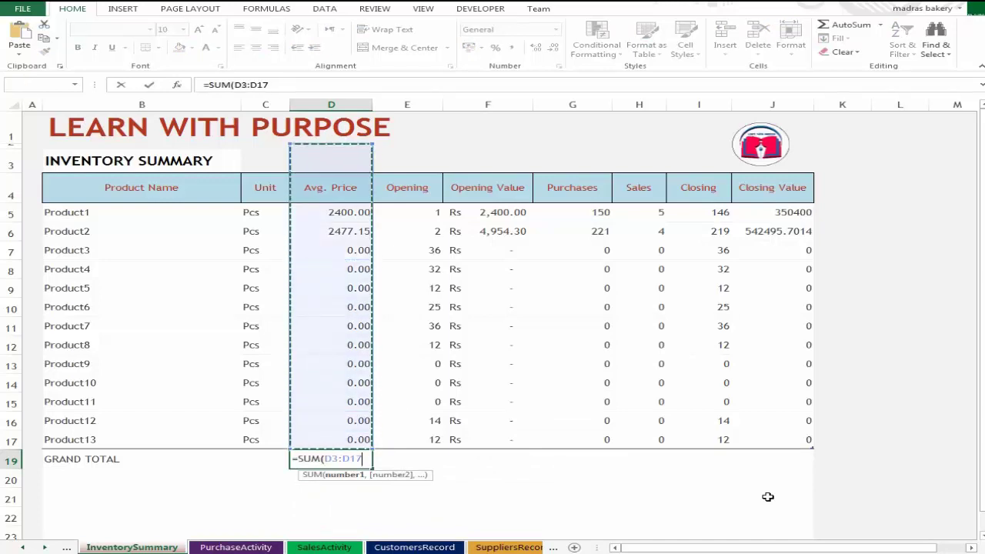
{"action": "key", "text": "shift+Down"}
{"action": "key", "text": "shift+Down"}
{"action": "key", "text": "shift+Down"}
{"action": "key", "text": "shift+Up"}
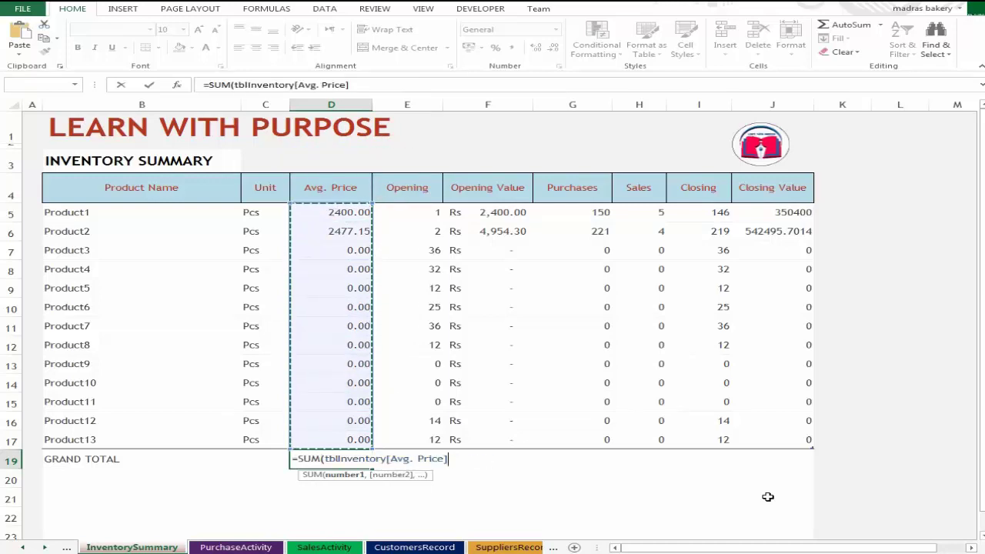
{"action": "key", "text": "Return"}
{"action": "key", "text": "Up"}
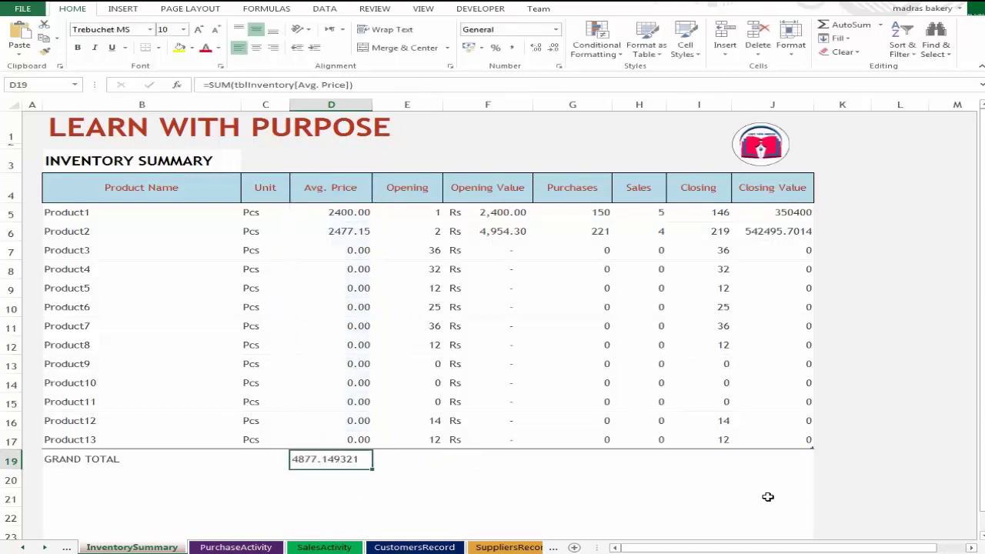
Paste the SUM total formula under Opening and across to the Closing Value total.
{"action": "key", "text": "Right"}
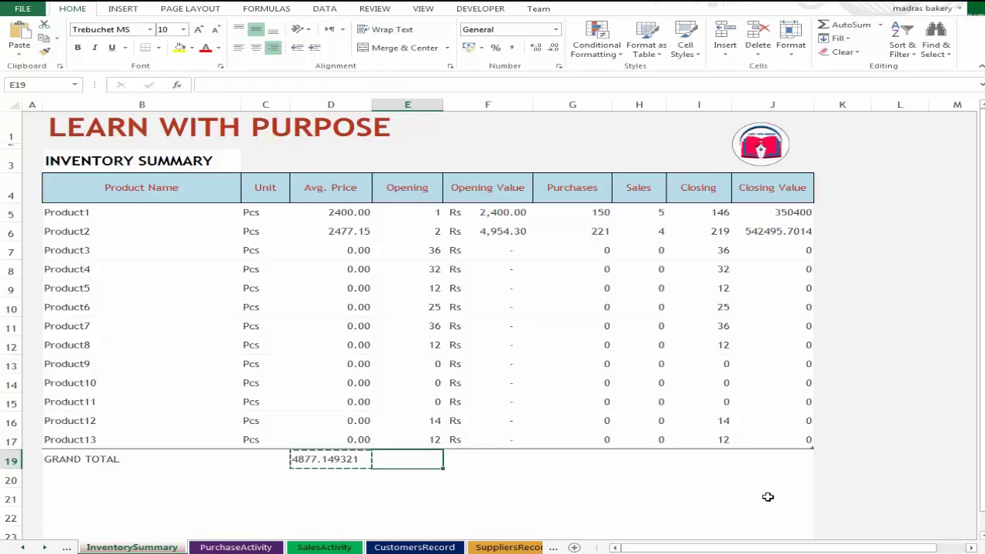
{"action": "type", "text": "=SUM(tblInventory[Avg. Price])"}
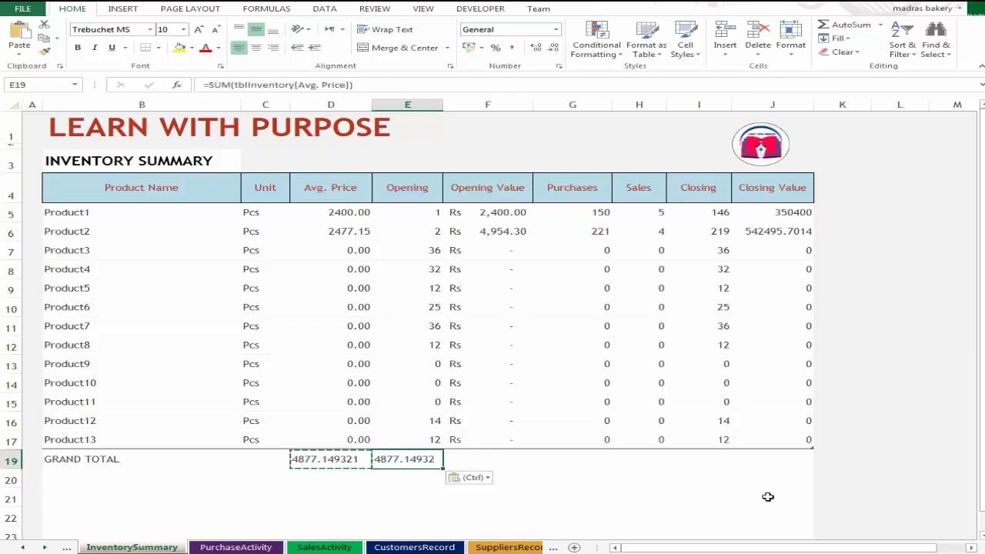
{"action": "key", "text": "Right"}
{"action": "key", "text": "shift+Right"}
{"action": "key", "text": "shift+Right"}
{"action": "key", "text": "shift+Right"}
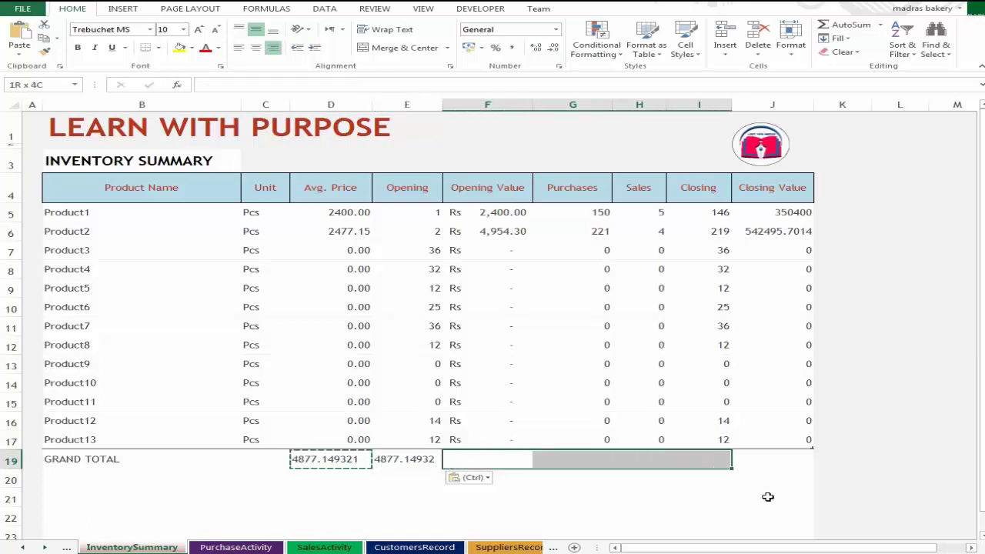
{"action": "key", "text": "shift+Right"}
{"action": "type", "text": "4877.149321\t4877.149321\t4877.149\t4877.1493\t4877.149321"}
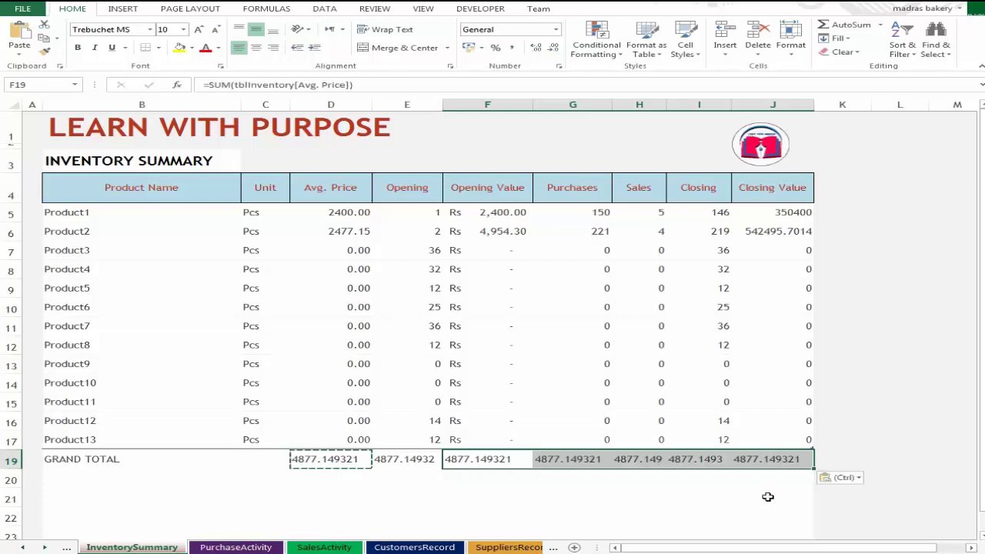
Clear the incorrect pasted totals from the Opening through Closing Value cells of the GRAND TOTAL row.
{"action": "key", "text": "Left"}
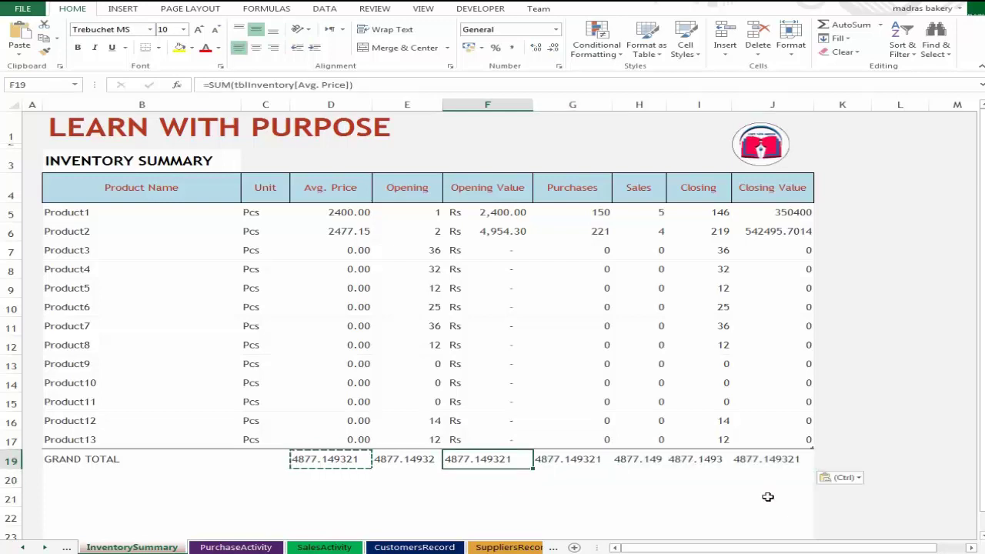
{"action": "type", "text": "=sum"}
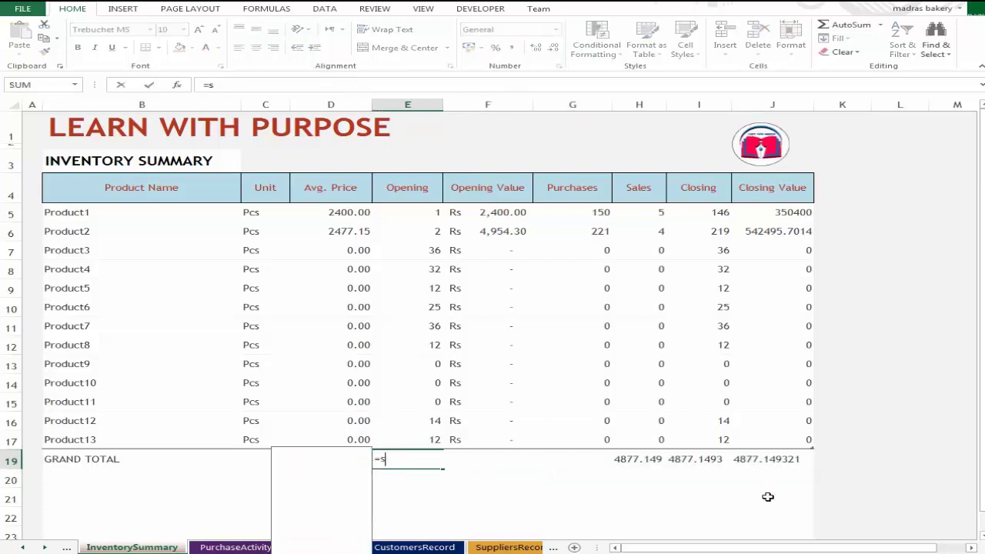
{"action": "key", "text": "Tab"}
{"action": "key", "text": "Left"}
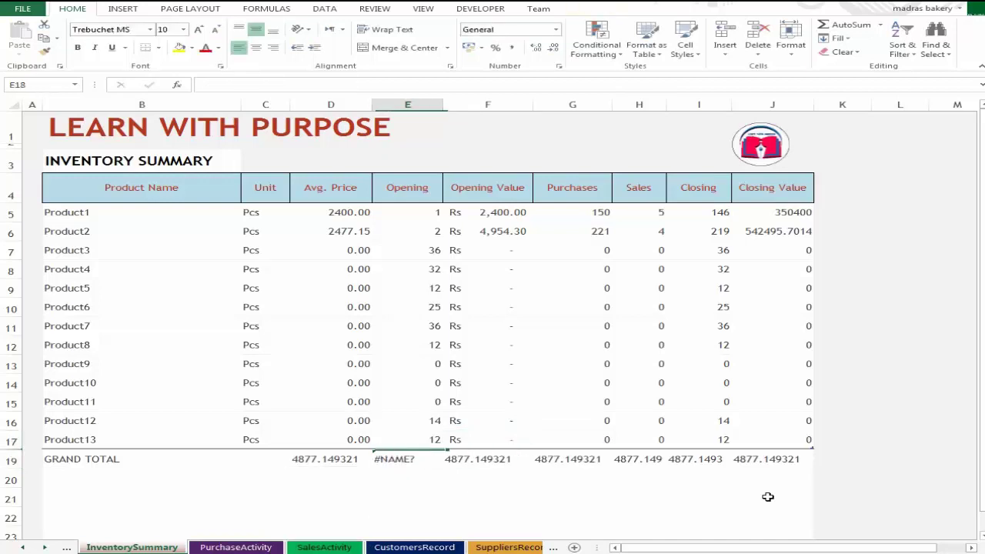
{"action": "key", "text": "Down"}
{"action": "key", "text": "shift+Right"}
{"action": "key", "text": "shift+Right"}
{"action": "key", "text": "shift+Right"}
{"action": "key", "text": "shift+Right"}
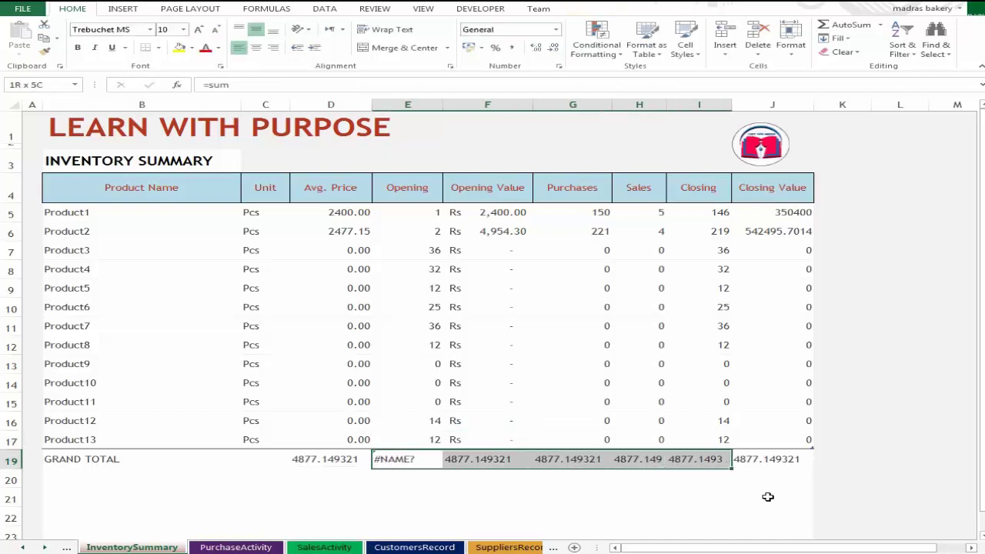
{"action": "key", "text": "shift+Right"}
{"action": "key", "text": "shift+Right"}
{"action": "key", "text": "Delete"}
{"action": "key", "text": "shift+Left"}
{"action": "key", "text": "shift+Left"}
{"action": "key", "text": "shift+Left"}
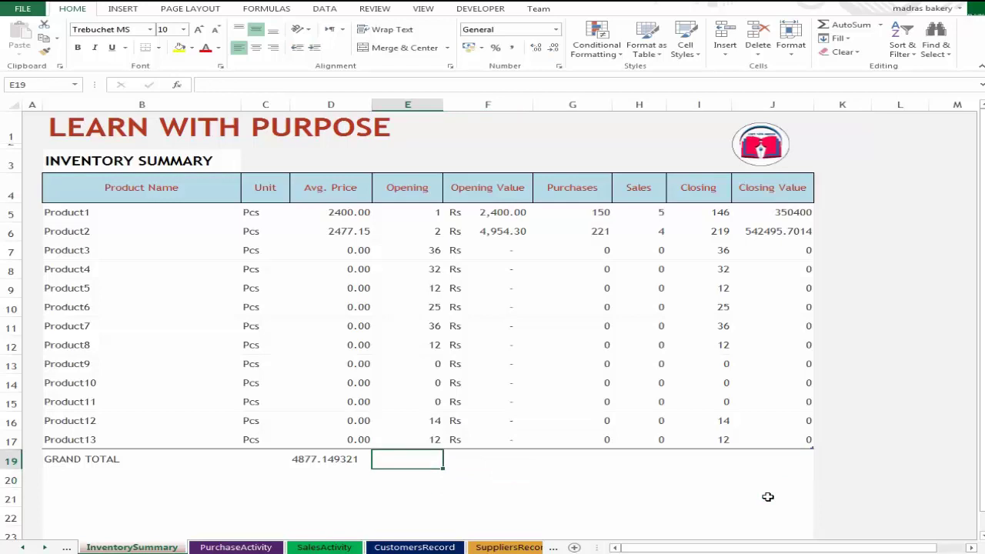
Format the Closing Value grand total as Accounting with no decimals, showing Rs 892,896.
{"action": "key", "text": "F2"}
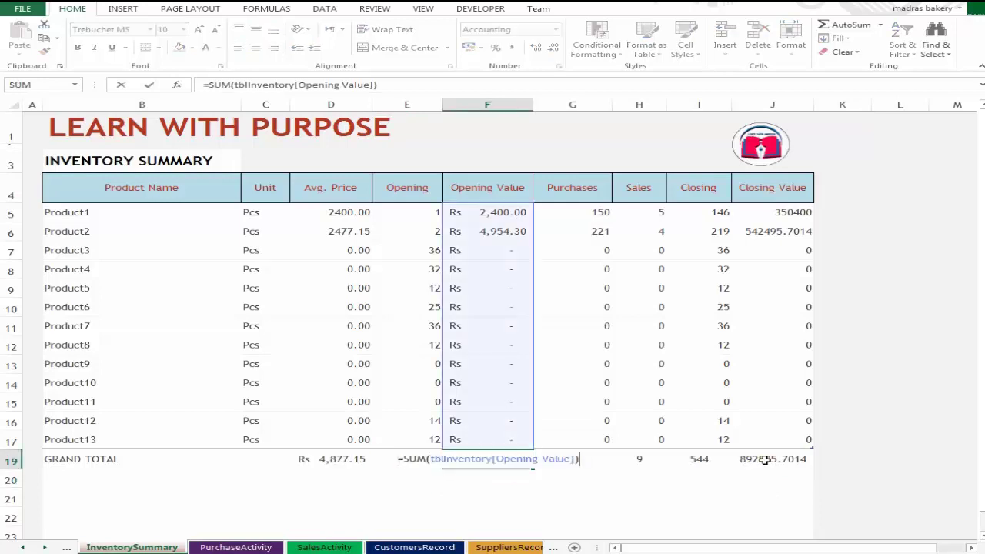
{"action": "left_click", "coordinate": [770, 462]}
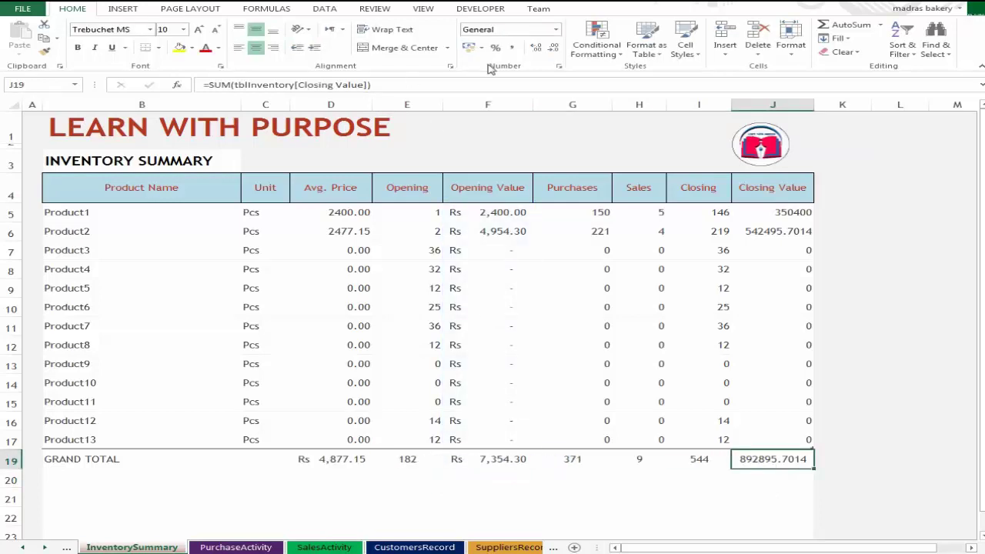
{"action": "left_click", "coordinate": [469, 47]}
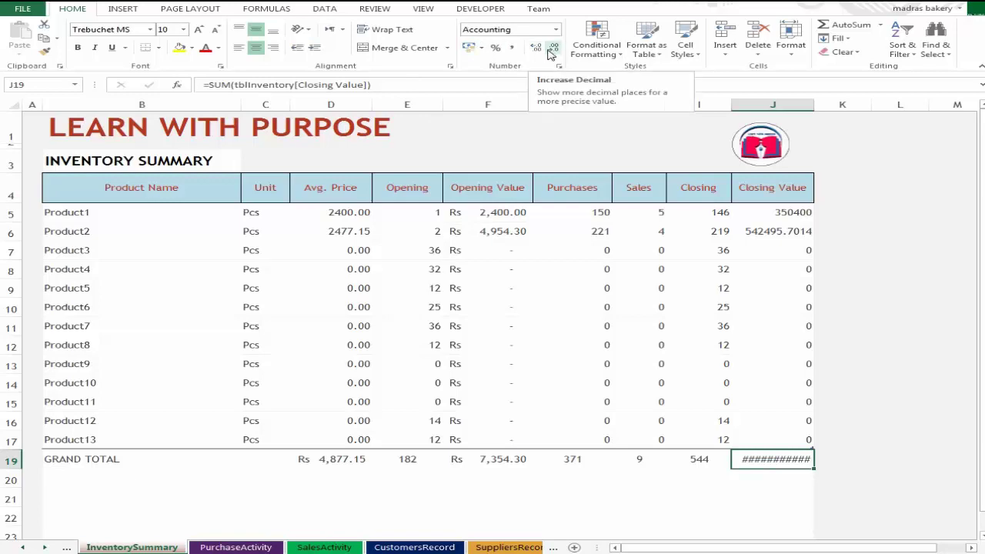
{"action": "left_click", "coordinate": [554, 49]}
{"action": "left_click", "coordinate": [554, 49]}
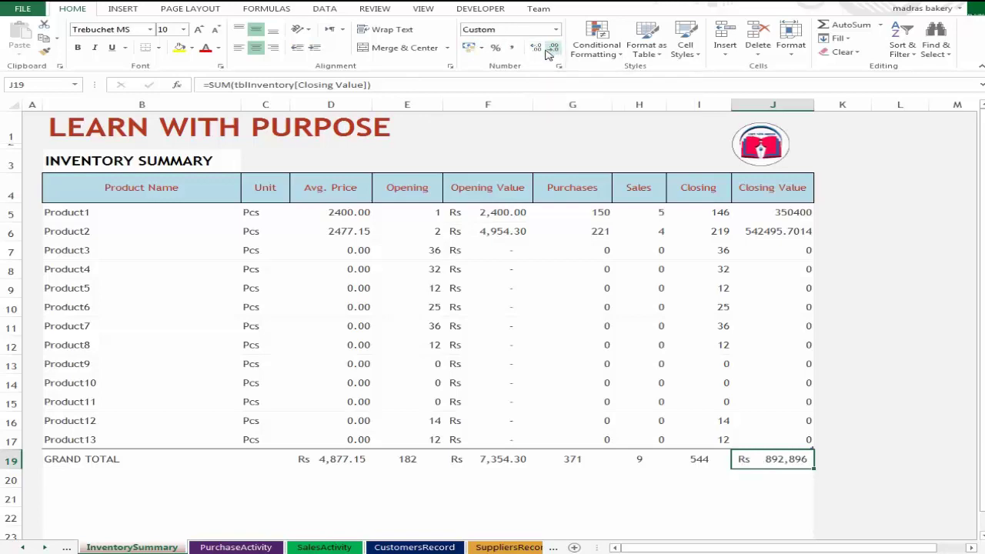
{"action": "left_click", "coordinate": [537, 49]}
{"action": "left_click", "coordinate": [542, 52]}
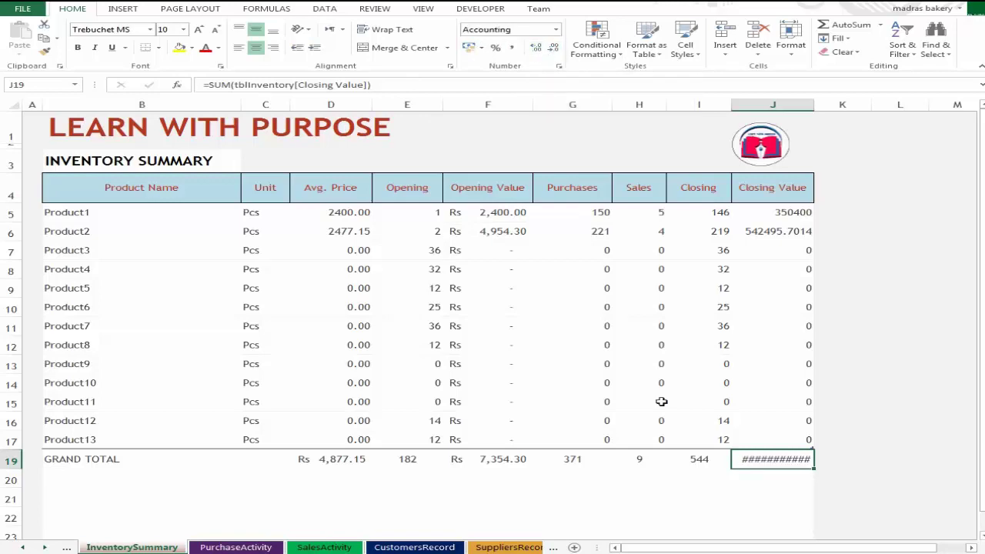
{"action": "left_click", "coordinate": [553, 48]}
{"action": "left_click", "coordinate": [553, 48]}
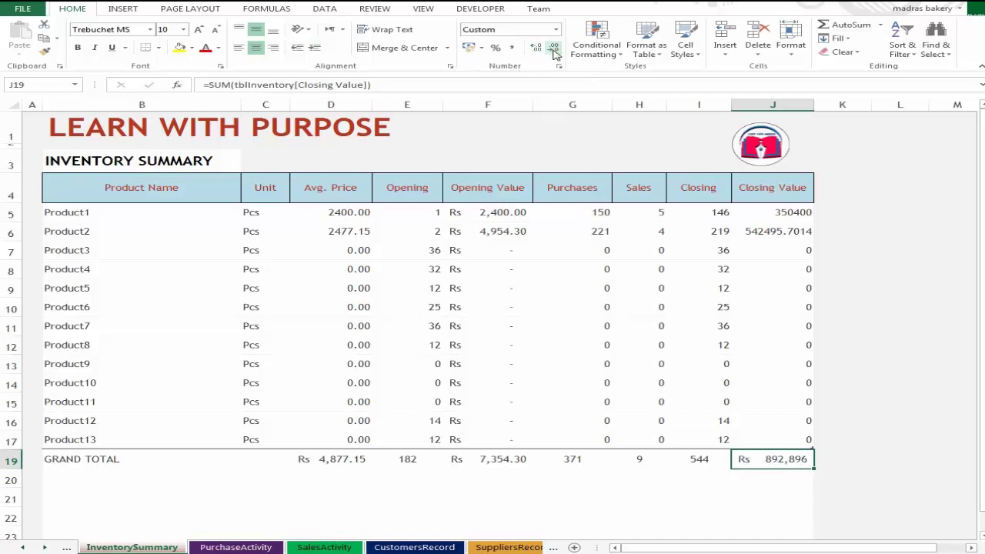
{"action": "left_click", "coordinate": [645, 478]}
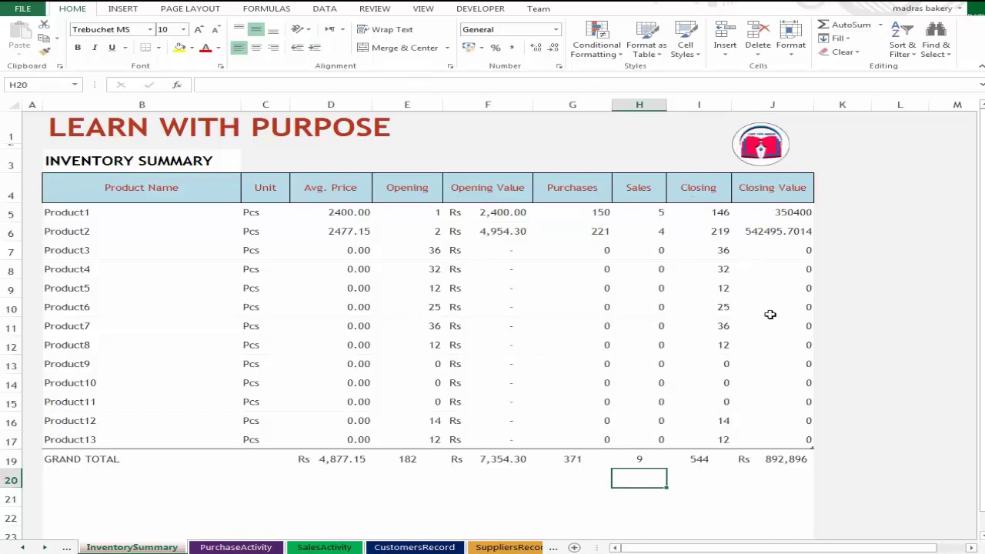
Format Closing Value J5:J17 as Rs Accounting with no decimals, then view PurchaseActivity.
{"action": "left_click_drag", "start_coordinate": [782, 213], "coordinate": [797, 439]}
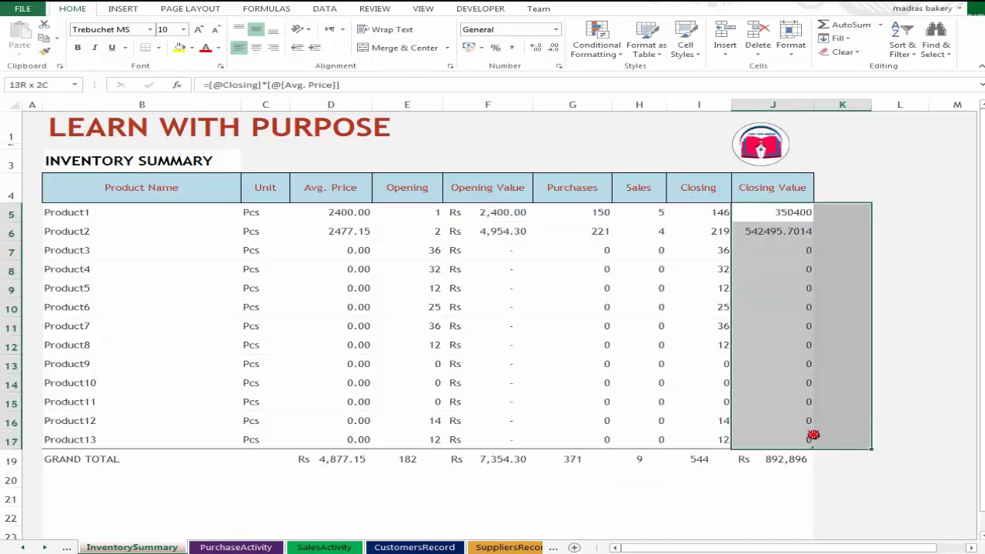
{"action": "left_click", "coordinate": [469, 47]}
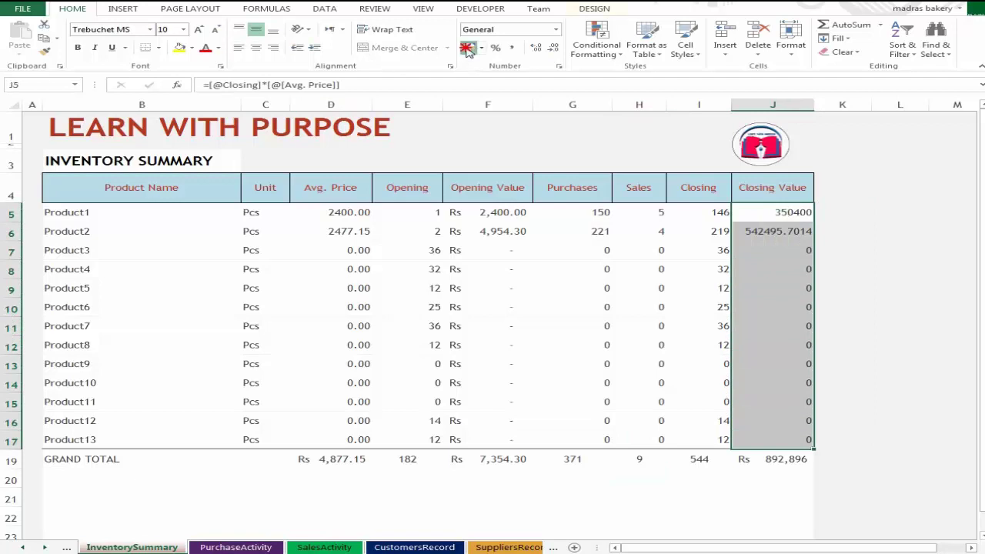
{"action": "left_click", "coordinate": [554, 47]}
{"action": "left_click", "coordinate": [554, 47]}
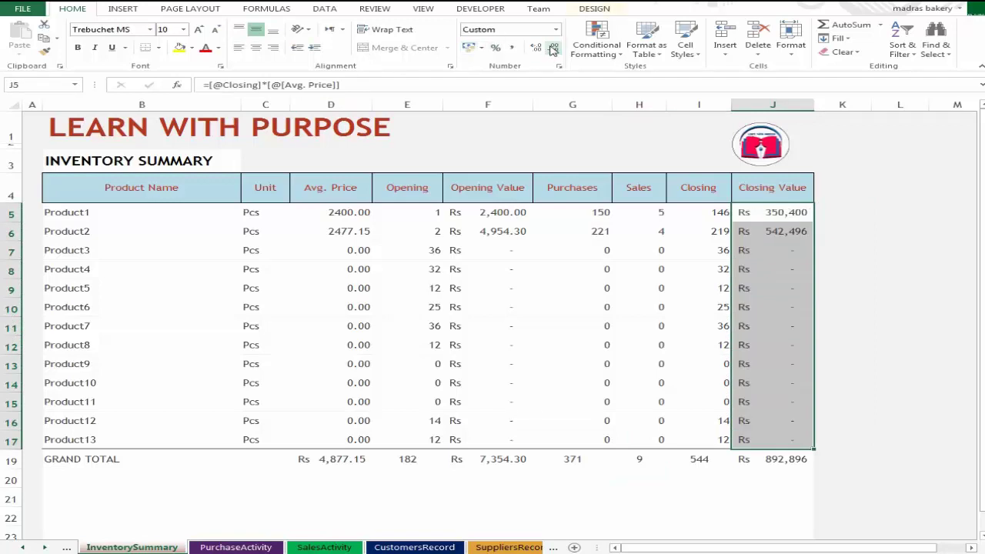
{"action": "left_click", "coordinate": [647, 283]}
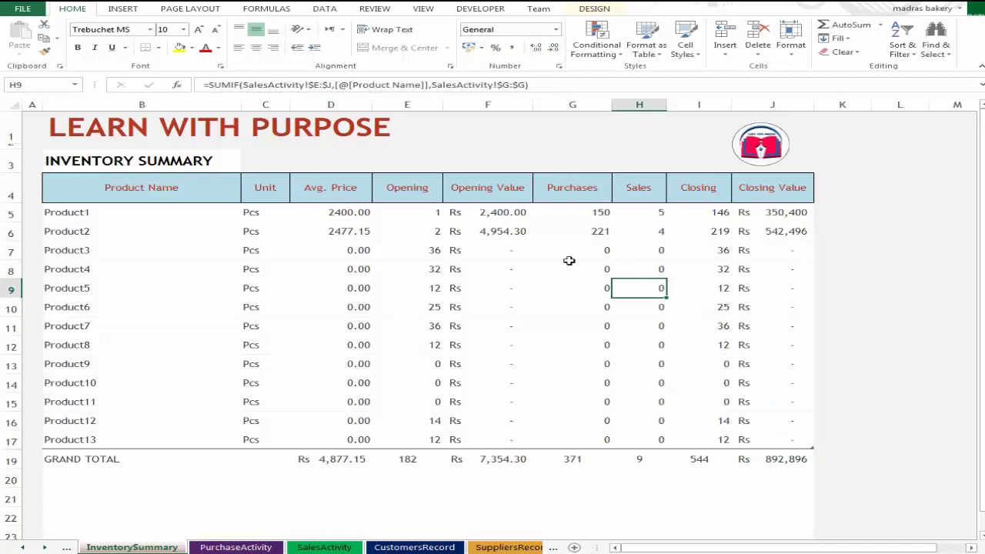
{"action": "scroll", "coordinate": [229, 519], "scroll_direction": "down", "scroll_amount": 1}
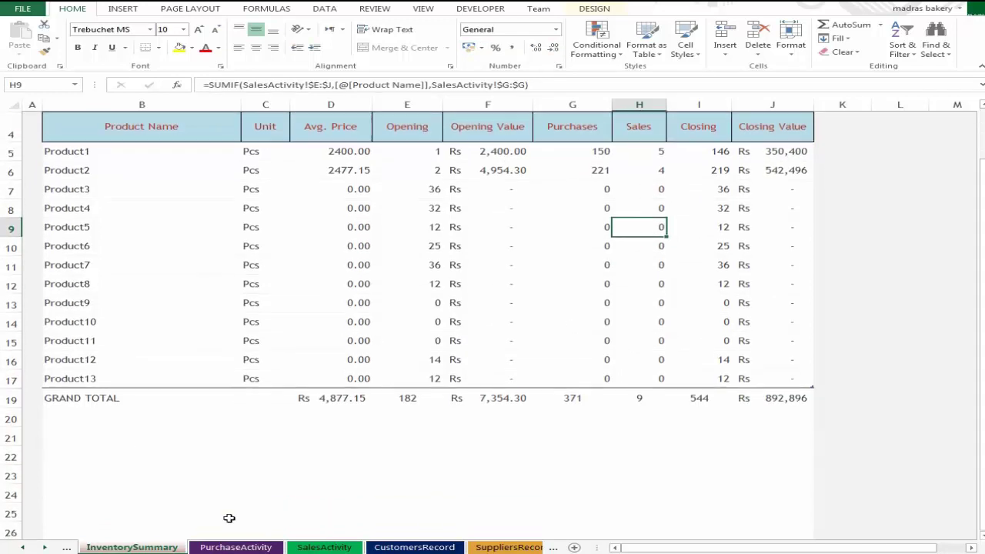
{"action": "scroll", "coordinate": [446, 369], "scroll_direction": "up", "scroll_amount": 1}
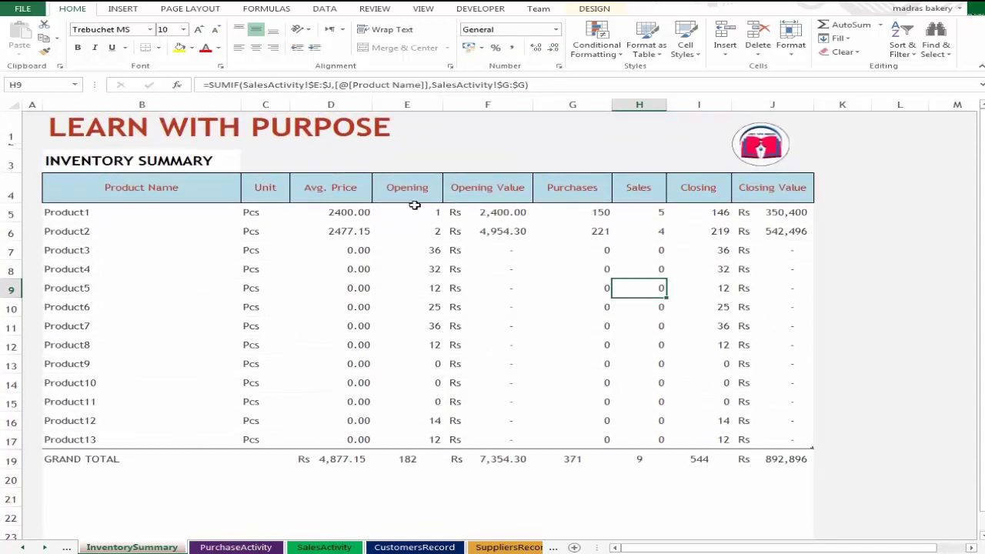
{"action": "left_click", "coordinate": [223, 547]}
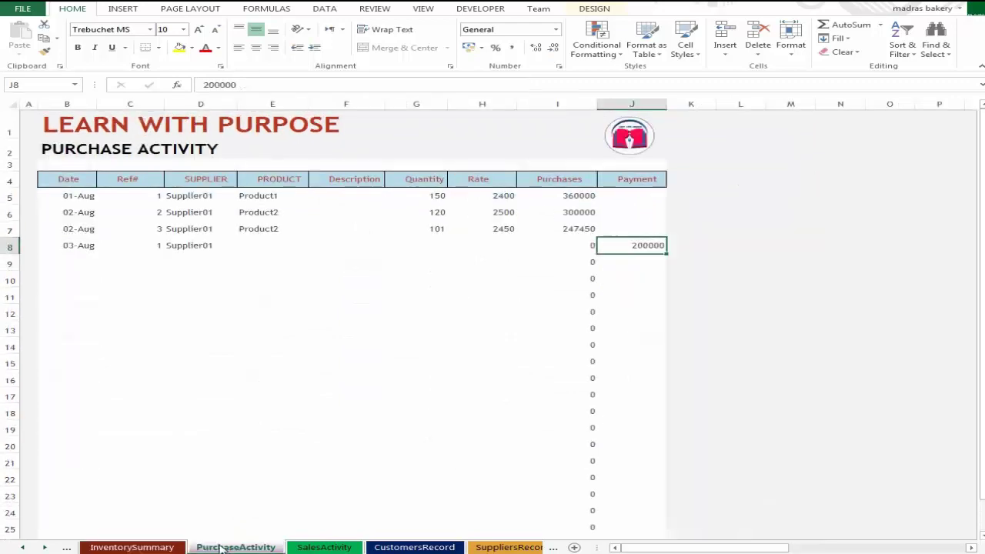
Look through the SalesActivity, CustomersRecord, SuppliersRecord and Expenses sheets, ending on Trading Account.
{"action": "left_click", "coordinate": [329, 548]}
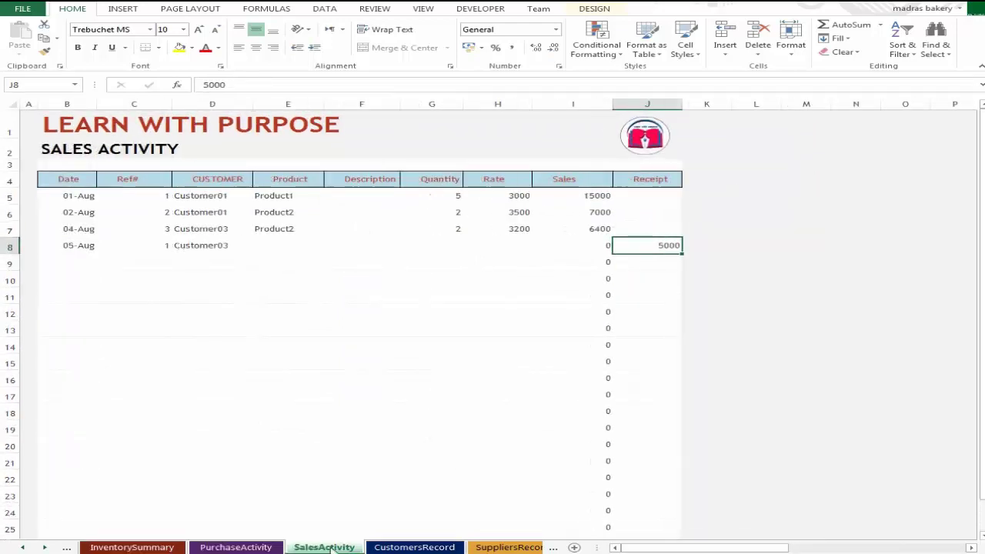
{"action": "left_click", "coordinate": [401, 547]}
{"action": "left_click", "coordinate": [504, 547]}
{"action": "left_click", "coordinate": [485, 548]}
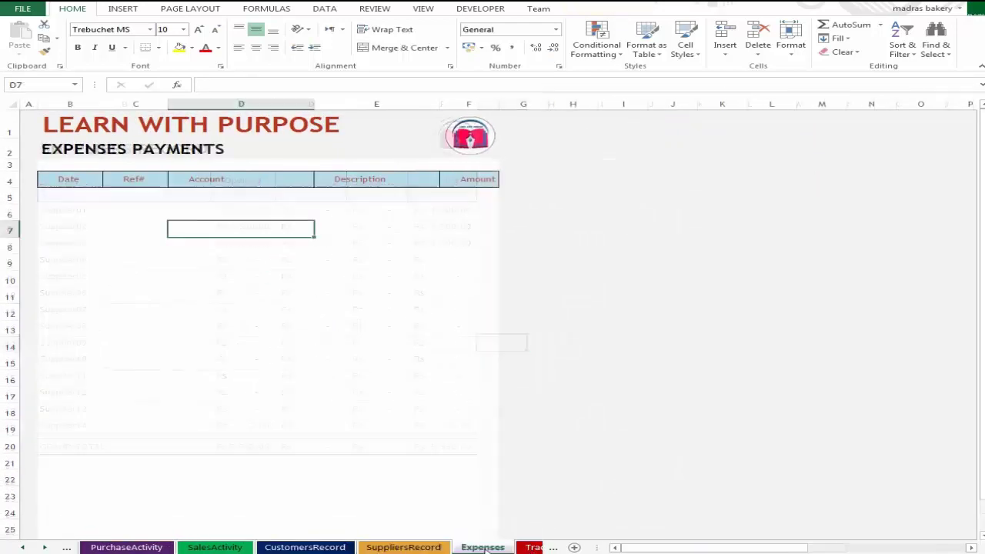
{"action": "left_click", "coordinate": [533, 547]}
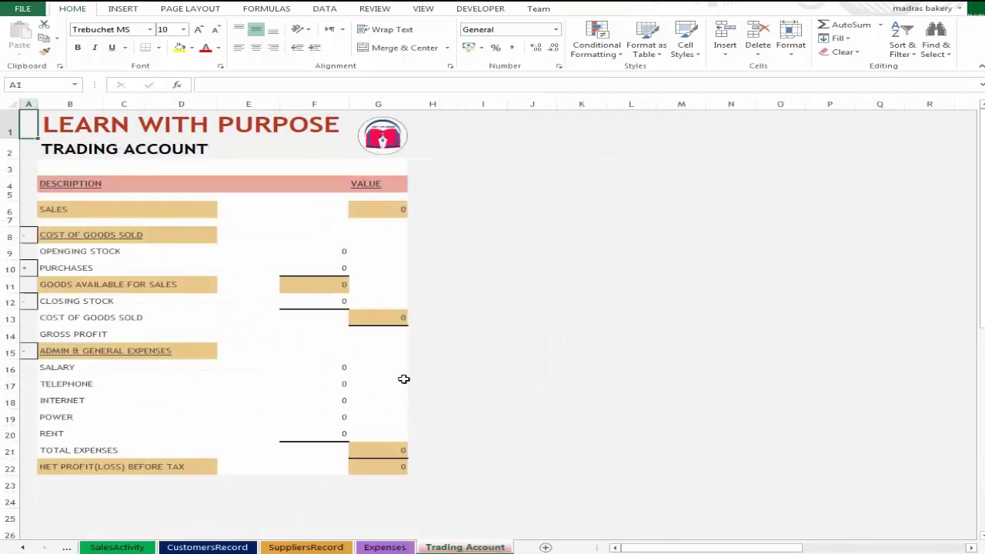
Enter =SUM(SalesActivity!I:I) in SALES cell G6, showing 28400.
{"action": "left_click", "coordinate": [387, 207]}
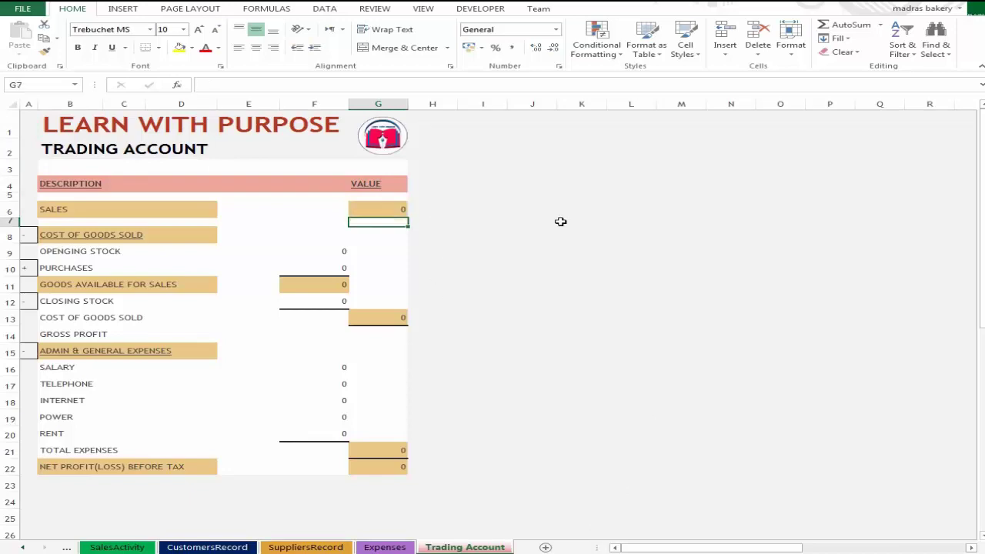
{"action": "type", "text": "="}
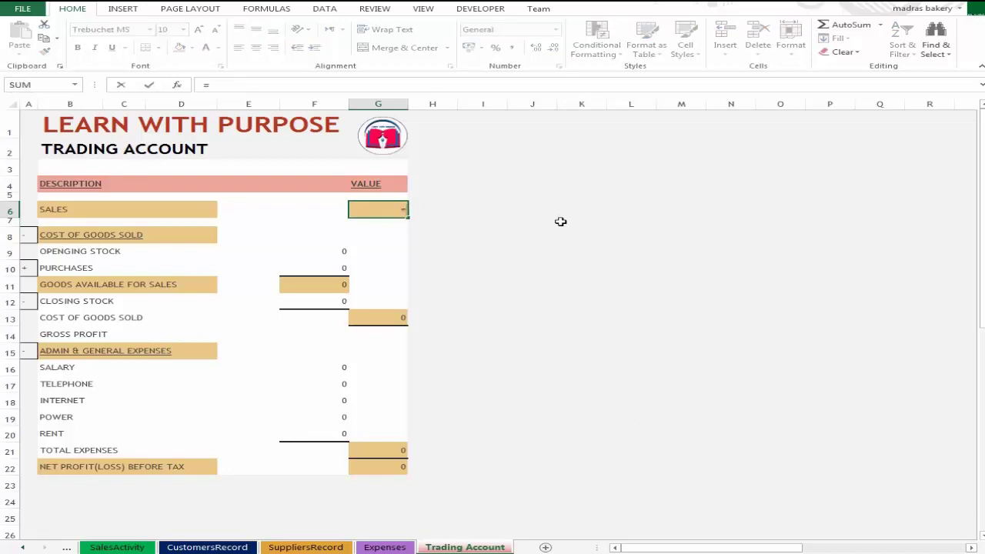
{"action": "type", "text": "SUM"}
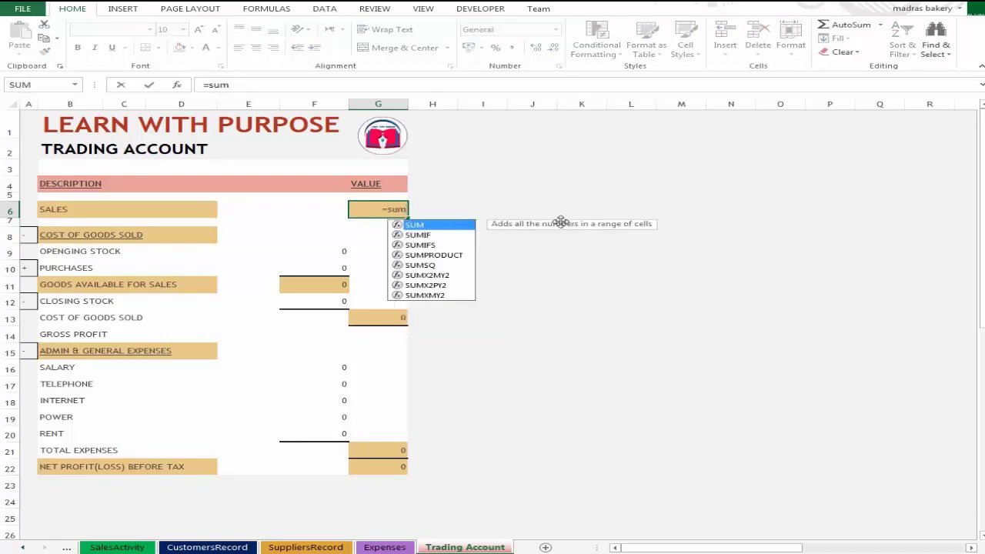
{"action": "type", "text": "("}
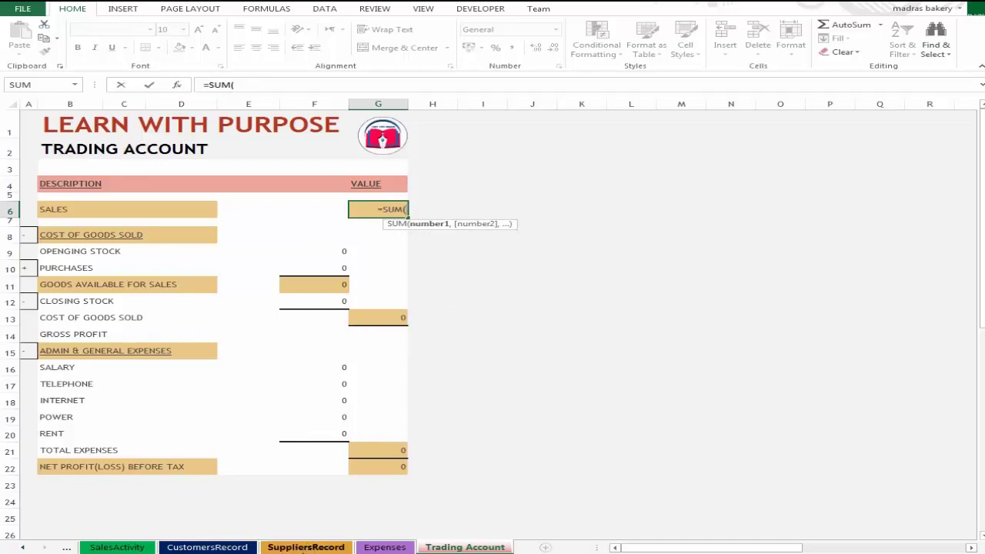
{"action": "left_click", "coordinate": [132, 548]}
{"action": "left_click", "coordinate": [570, 103]}
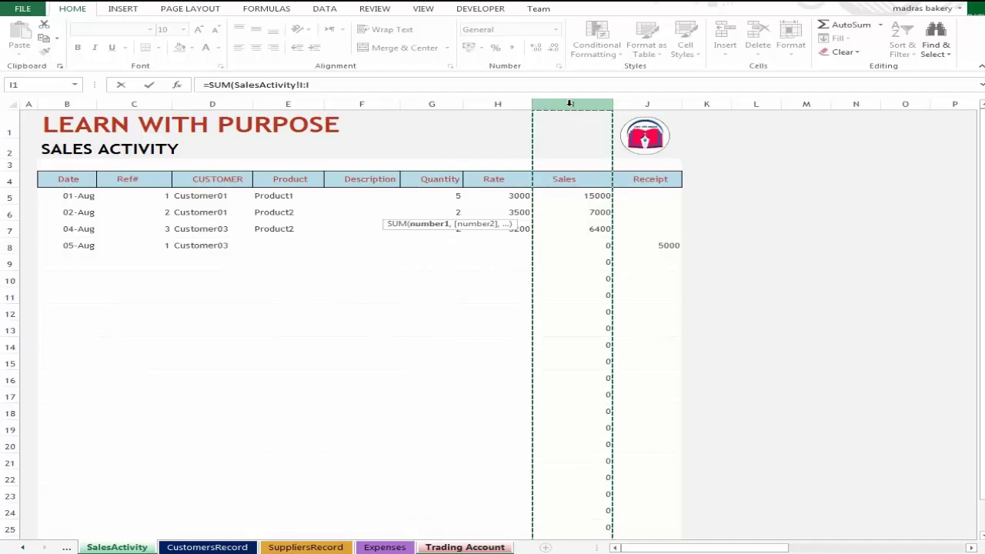
{"action": "key", "text": "Return"}
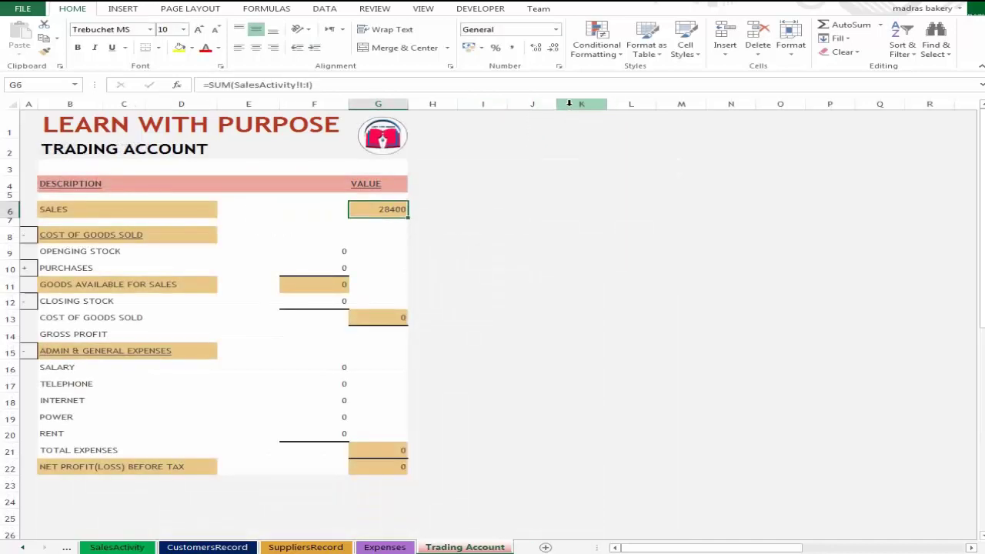
{"action": "key", "text": "Down"}
{"action": "key", "text": "Down"}
{"action": "key", "text": "Down"}
{"action": "key", "text": "Left"}
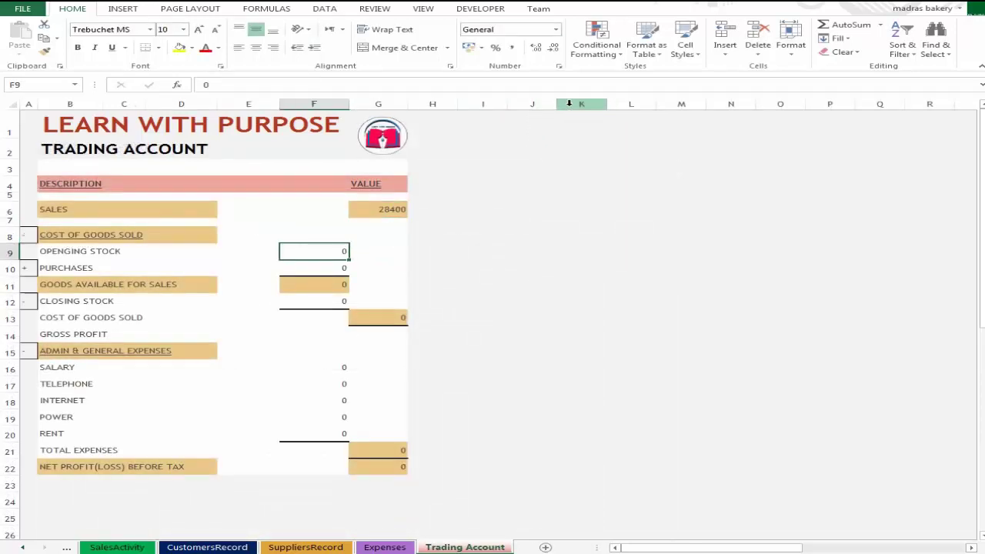
Link Opening Stock F9 to InventorySummary F19, showing Rs 7,354.30.
{"action": "type", "text": "="}
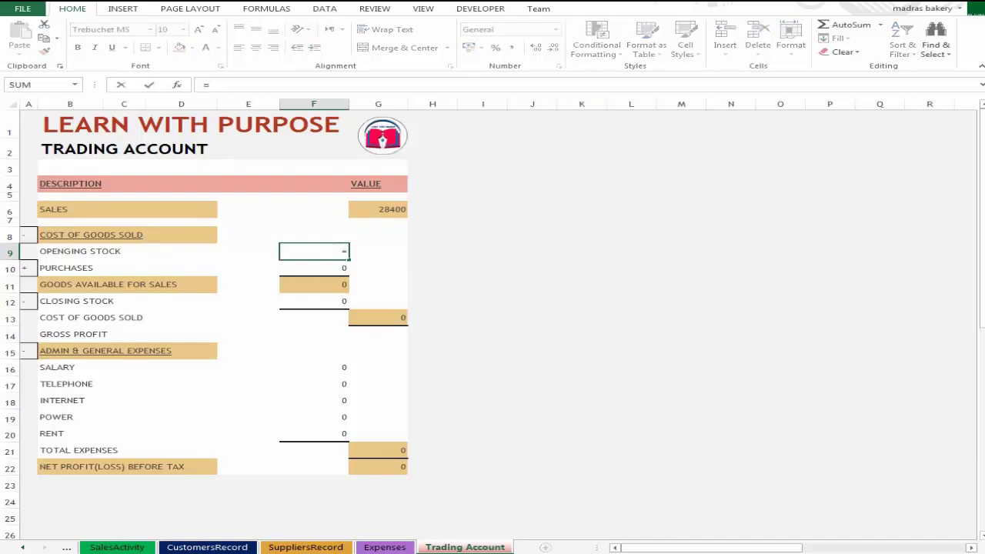
{"action": "left_click", "coordinate": [207, 547]}
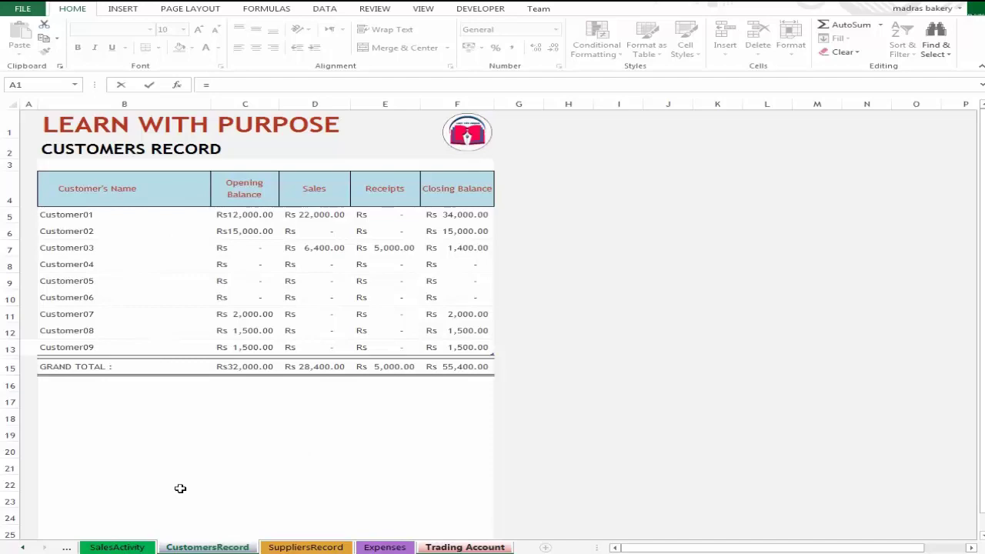
{"action": "key", "text": "ctrl+Page_Up"}
{"action": "key", "text": "ctrl+Page_Up"}
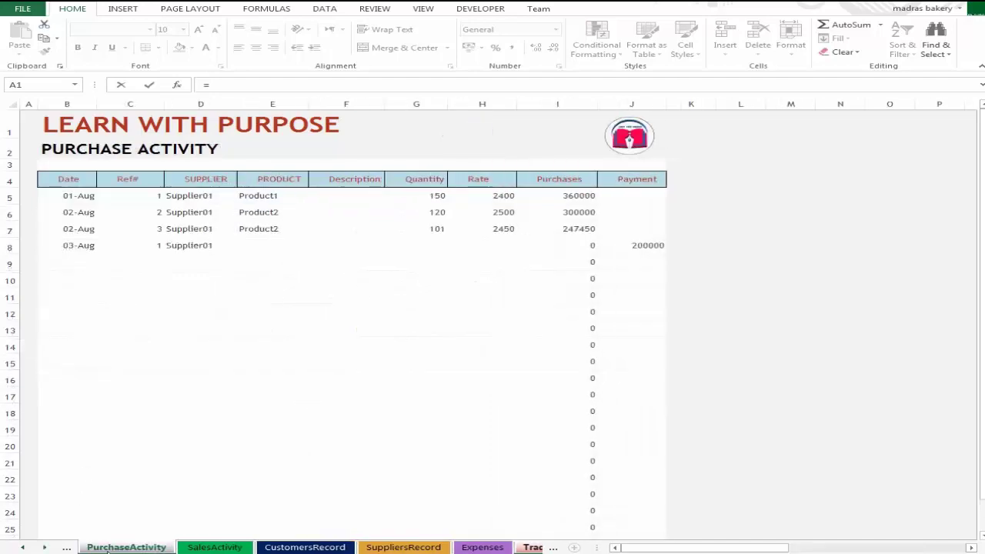
{"action": "left_click", "coordinate": [117, 548]}
{"action": "key", "text": "ctrl+Page_Up"}
{"action": "key", "text": "ctrl+Page_Up"}
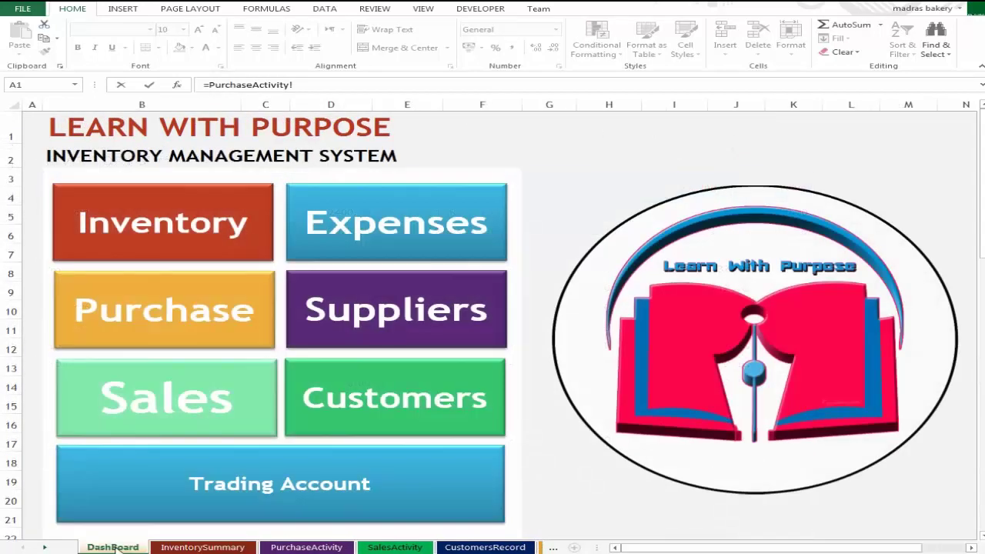
{"action": "left_click", "coordinate": [190, 547]}
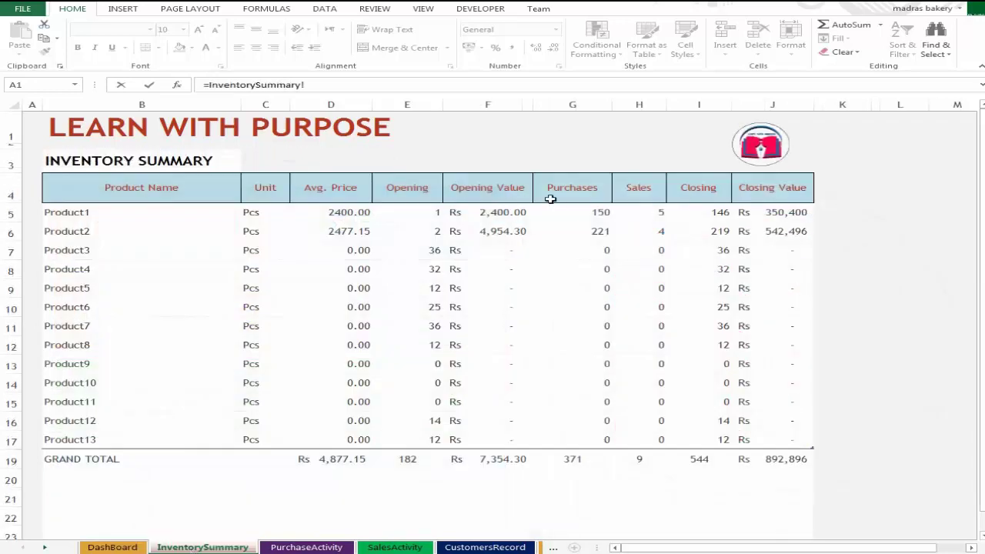
{"action": "left_click", "coordinate": [496, 464]}
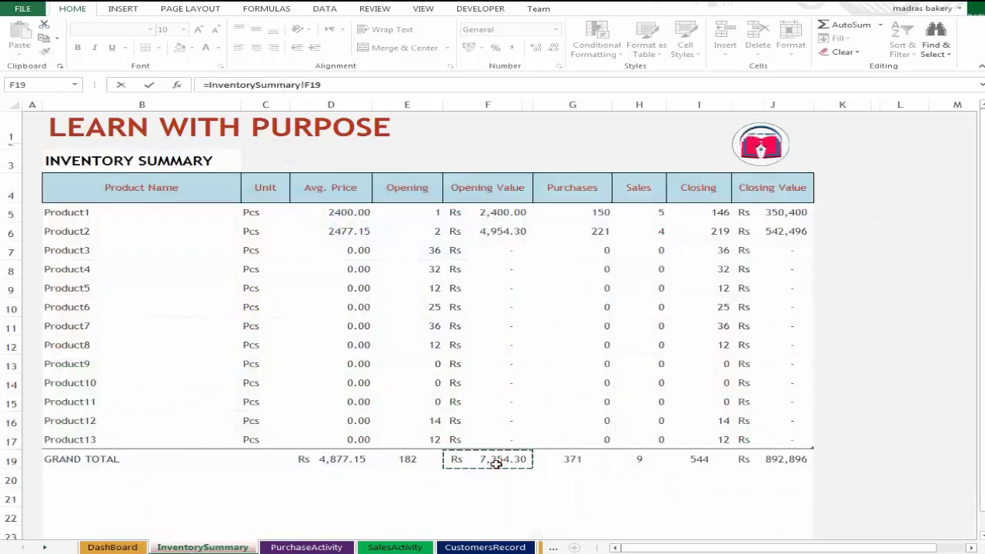
{"action": "key", "text": "Return"}
{"action": "key", "text": "Up"}
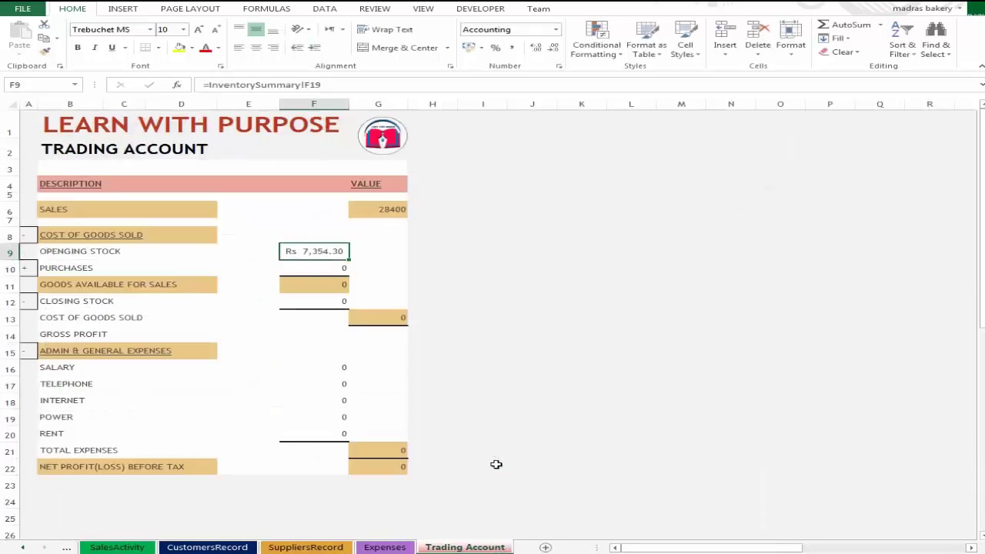
{"action": "key", "text": "Down"}
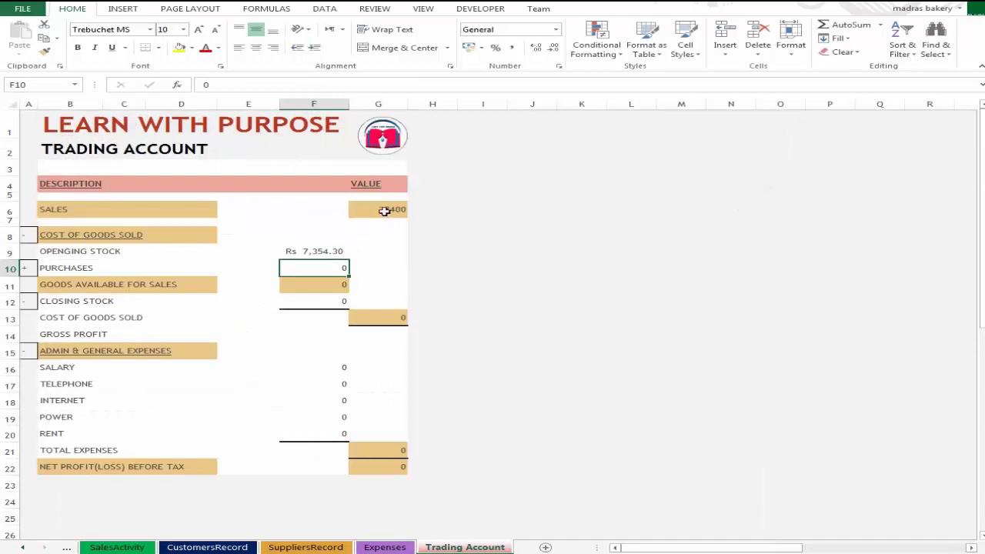
Apply Accounting format to SALES G6 so it reads Rs28,400.00.
{"action": "left_click", "coordinate": [383, 208]}
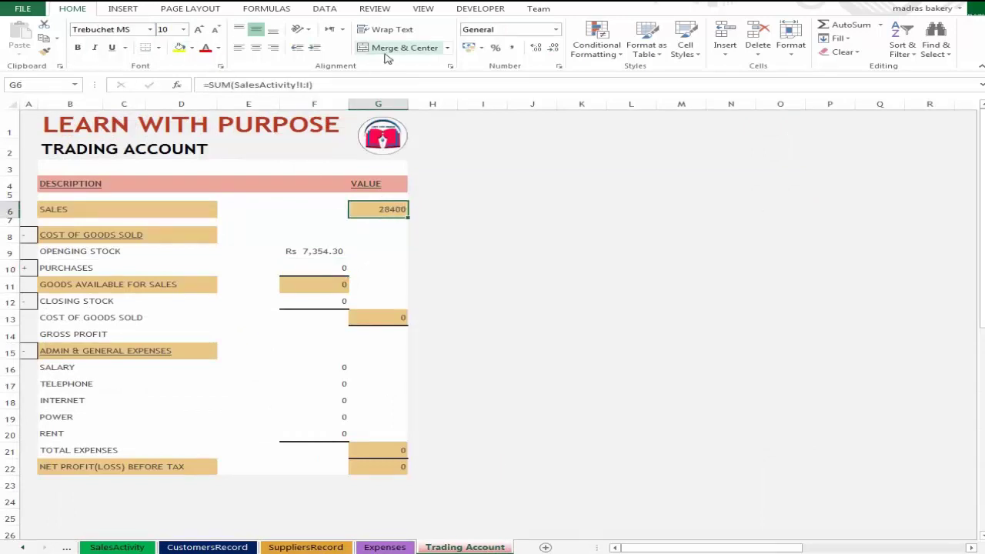
{"action": "left_click", "coordinate": [469, 47]}
{"action": "left_click", "coordinate": [317, 250]}
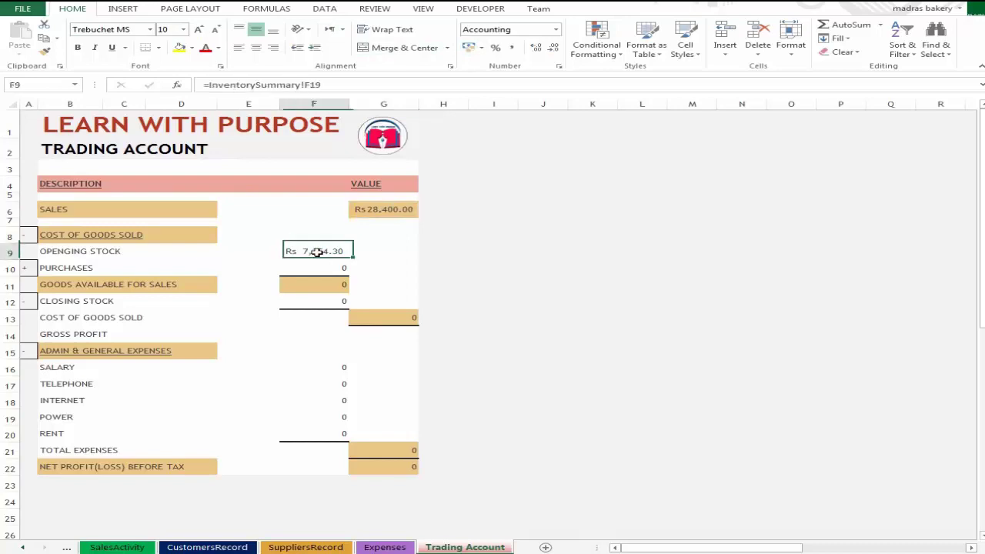
{"action": "left_click", "coordinate": [314, 283]}
{"action": "left_click", "coordinate": [325, 271]}
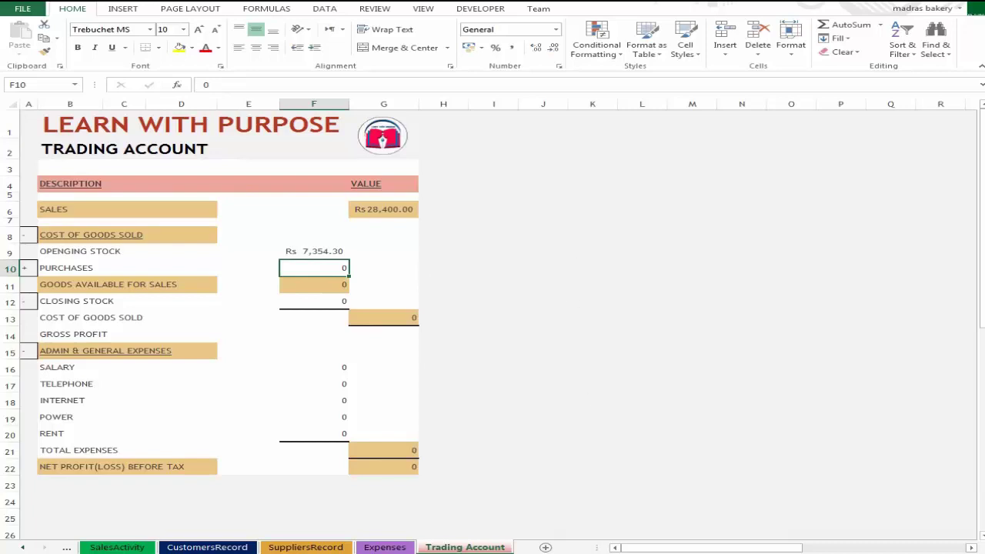
Review the CustomersRecord, SalesActivity and SuppliersRecord sheets and the Sales grand total formula.
{"action": "left_click", "coordinate": [215, 548]}
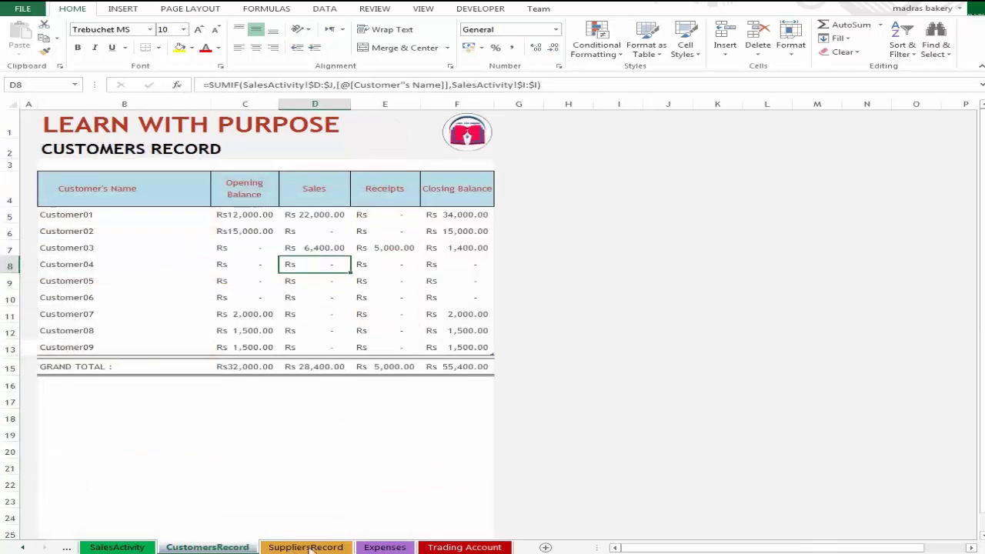
{"action": "left_click", "coordinate": [117, 547]}
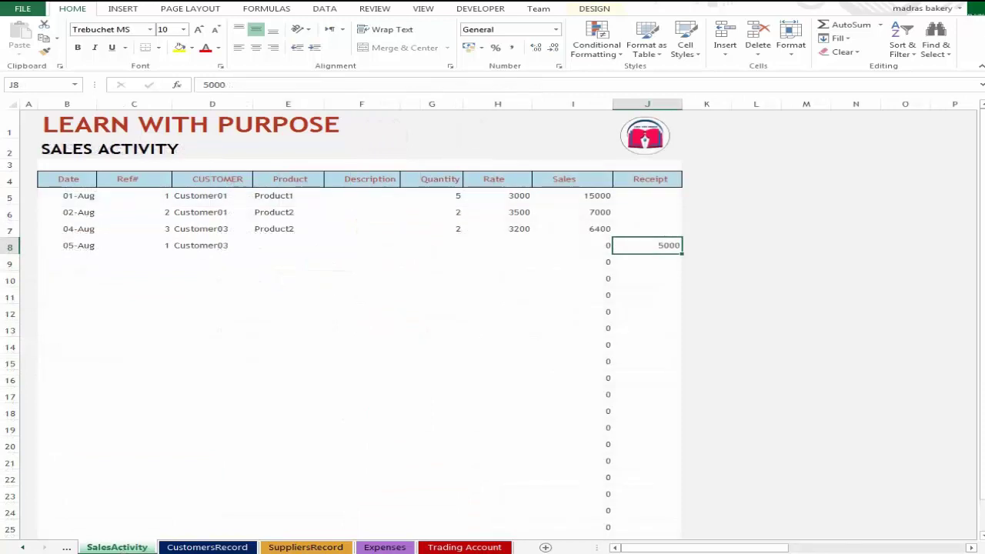
{"action": "left_click", "coordinate": [305, 548]}
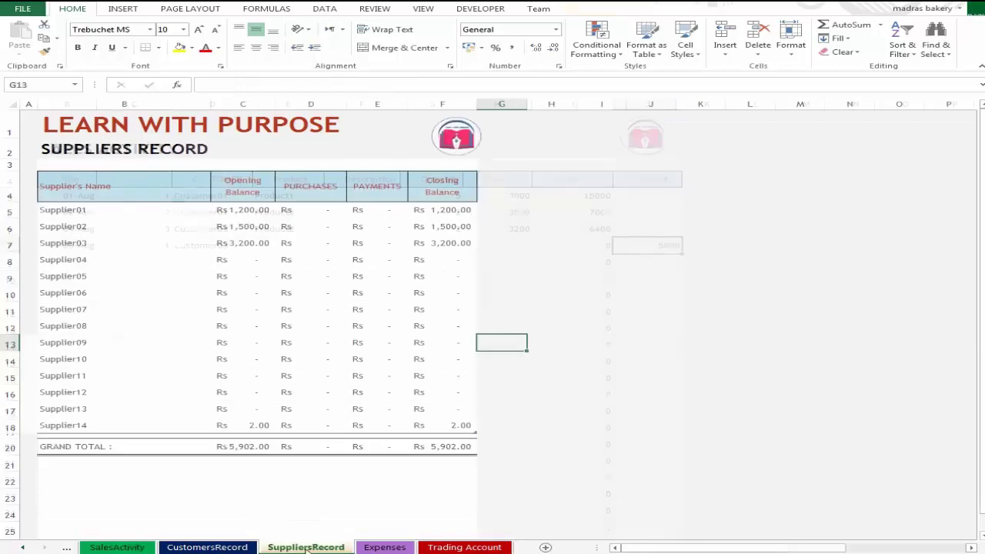
{"action": "left_click", "coordinate": [219, 547]}
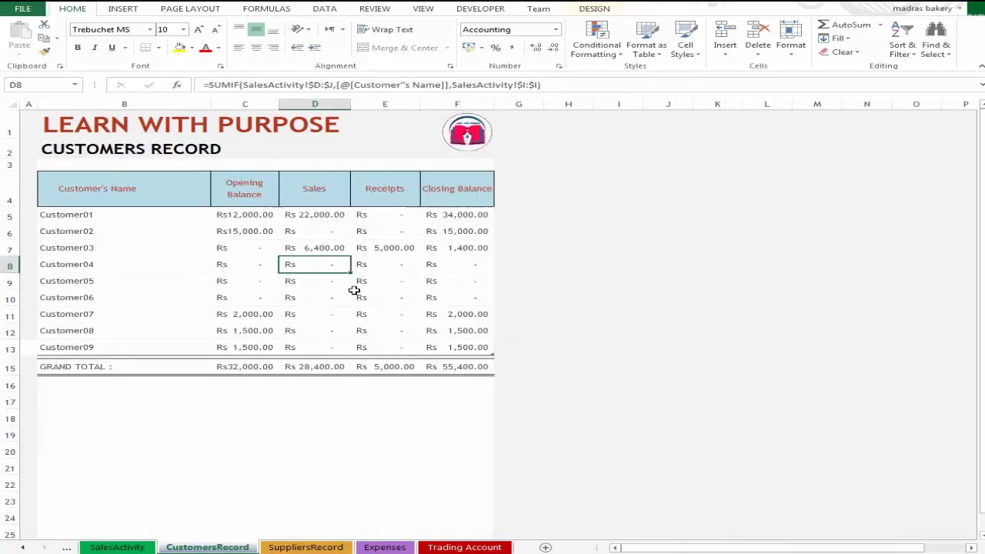
{"action": "left_click", "coordinate": [309, 367]}
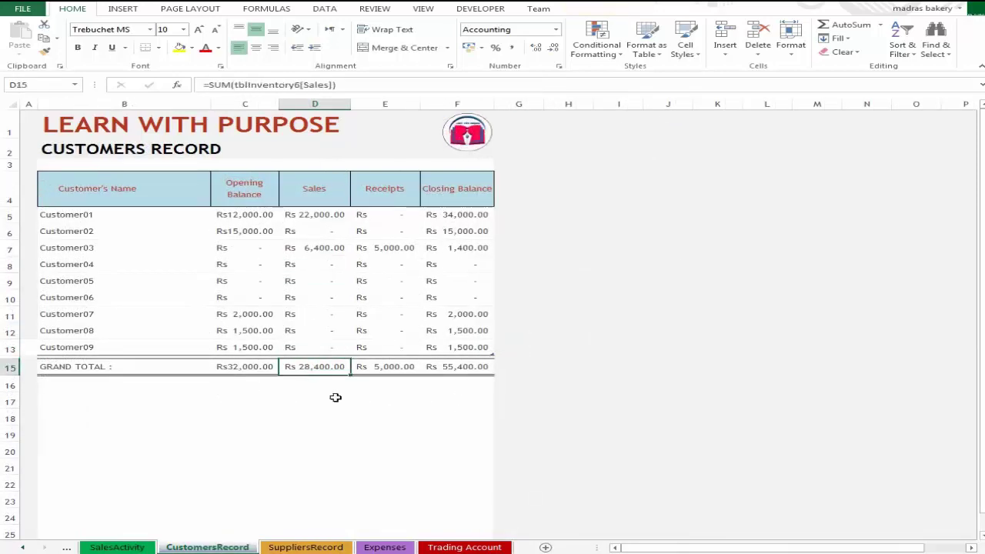
Link Trading Account Purchases F10 to SuppliersRecord!D20.
{"action": "left_click", "coordinate": [460, 547]}
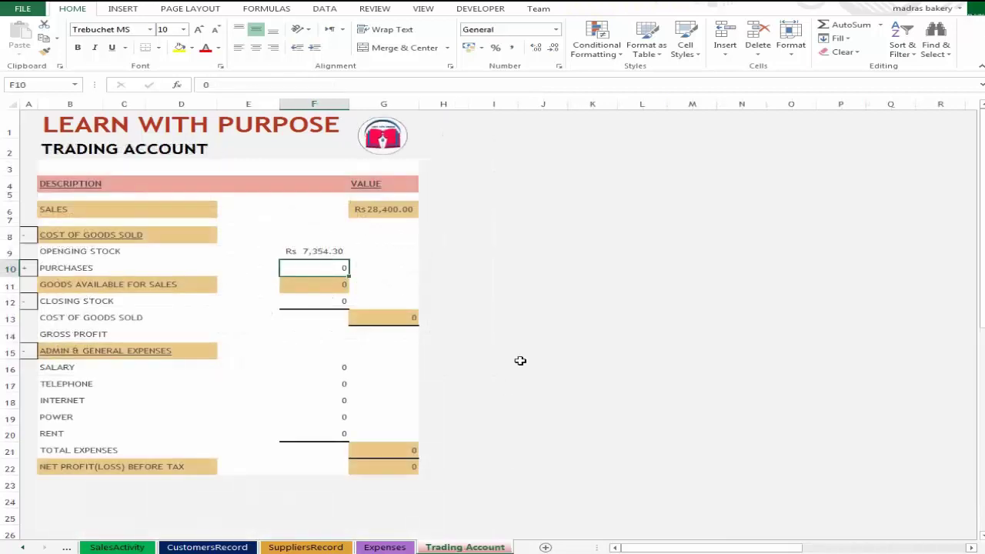
{"action": "type", "text": "="}
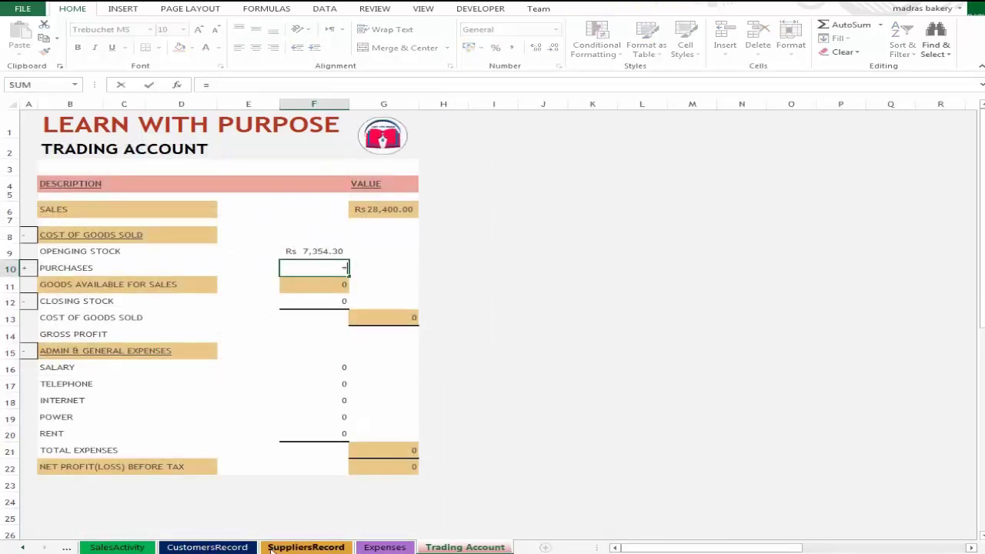
{"action": "left_click", "coordinate": [312, 547]}
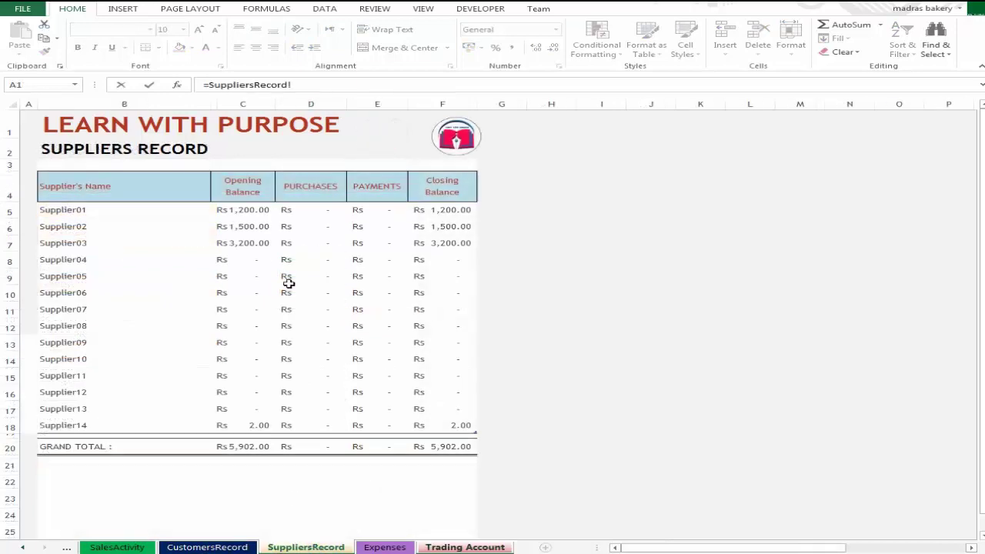
{"action": "left_click", "coordinate": [314, 450]}
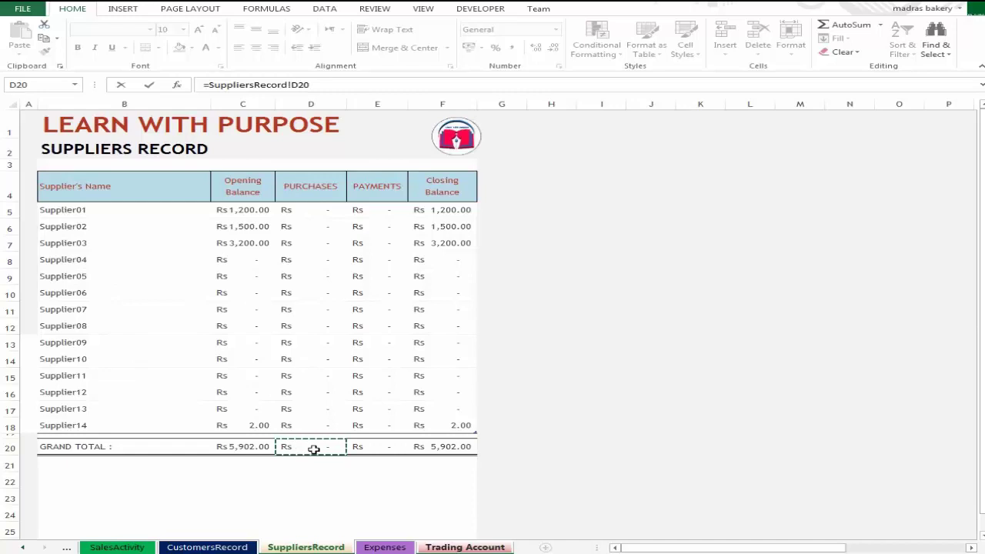
{"action": "key", "text": "Return"}
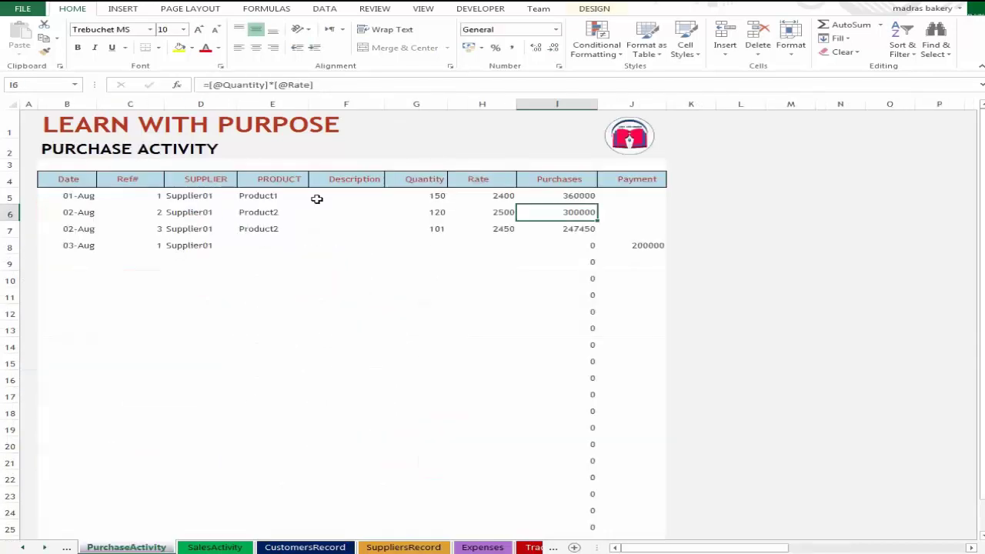
Check PurchaseActivity, then bring up SuppliersRecord at Supplier01's Purchases cell D5.
{"action": "left_click", "coordinate": [314, 198]}
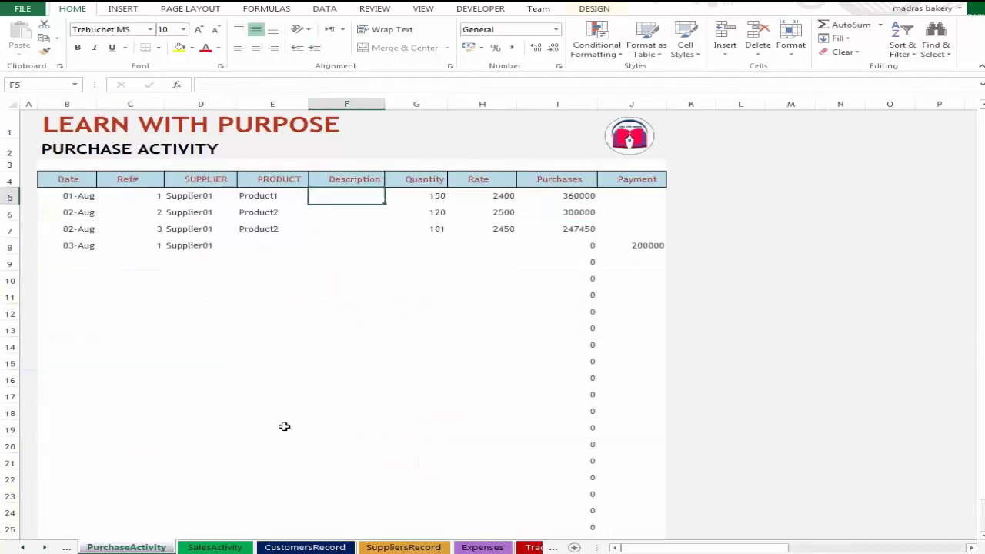
{"action": "left_click", "coordinate": [305, 547]}
{"action": "left_click", "coordinate": [404, 547]}
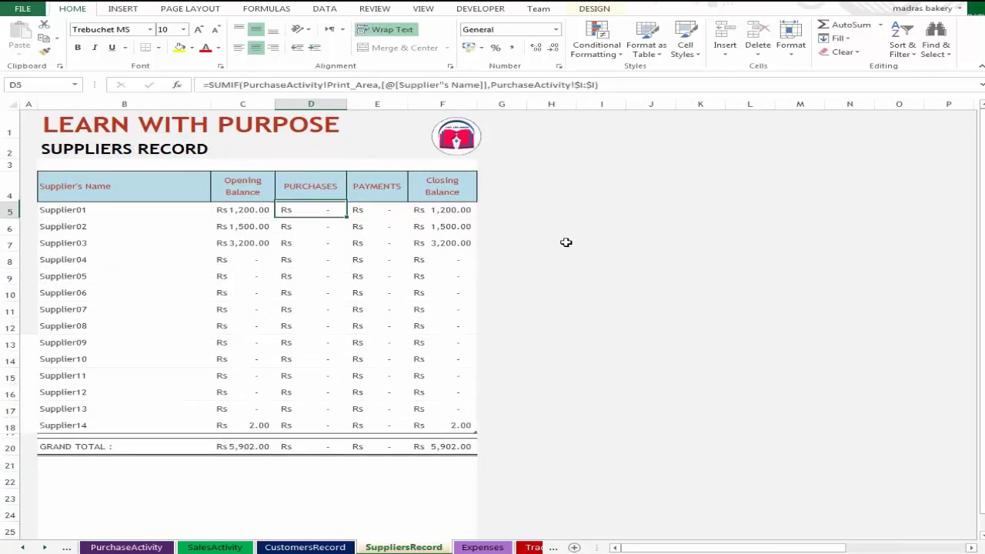
Enter =SUMIF(PurchaseActivity!$D:$J,[@[Supplier's Name]],PurchaseActivity!$I:$I) in SuppliersRecord D5.
{"action": "type", "text": "=sumif"}
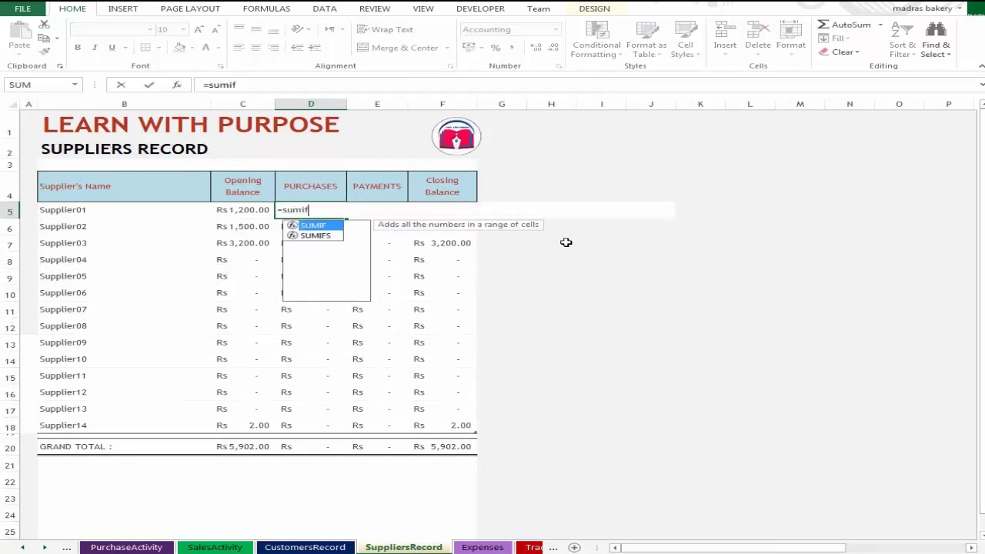
{"action": "type", "text": "("}
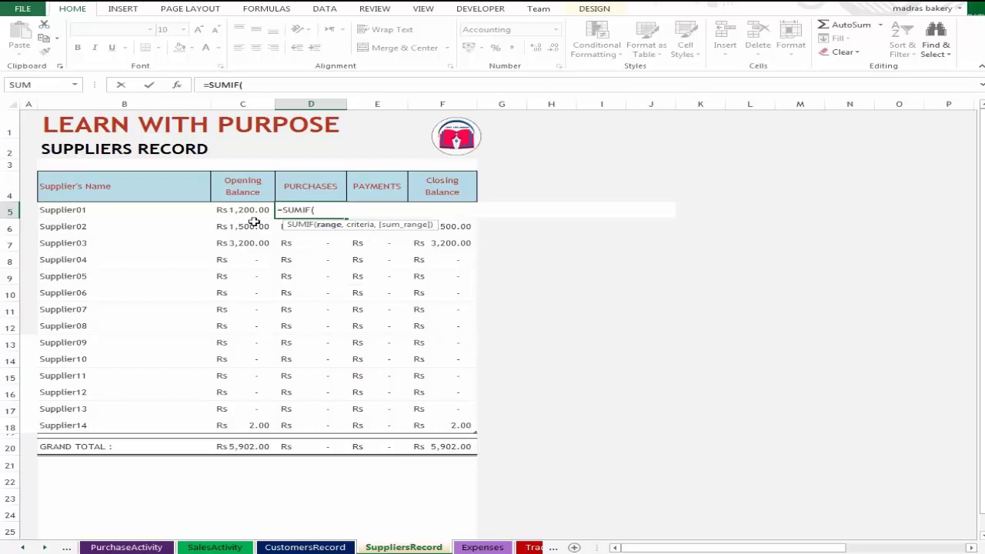
{"action": "left_click", "coordinate": [127, 548]}
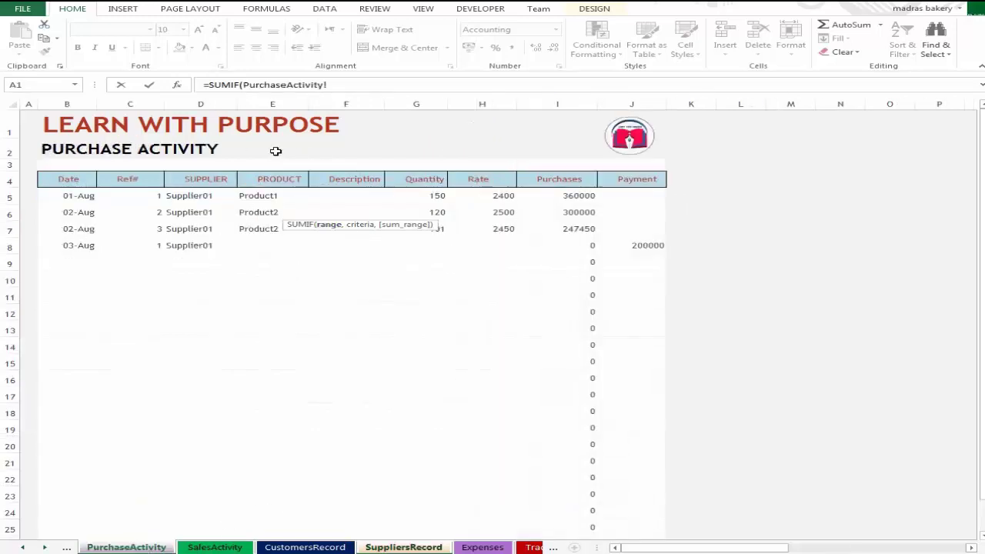
{"action": "left_click_drag", "start_coordinate": [200, 104], "coordinate": [659, 121]}
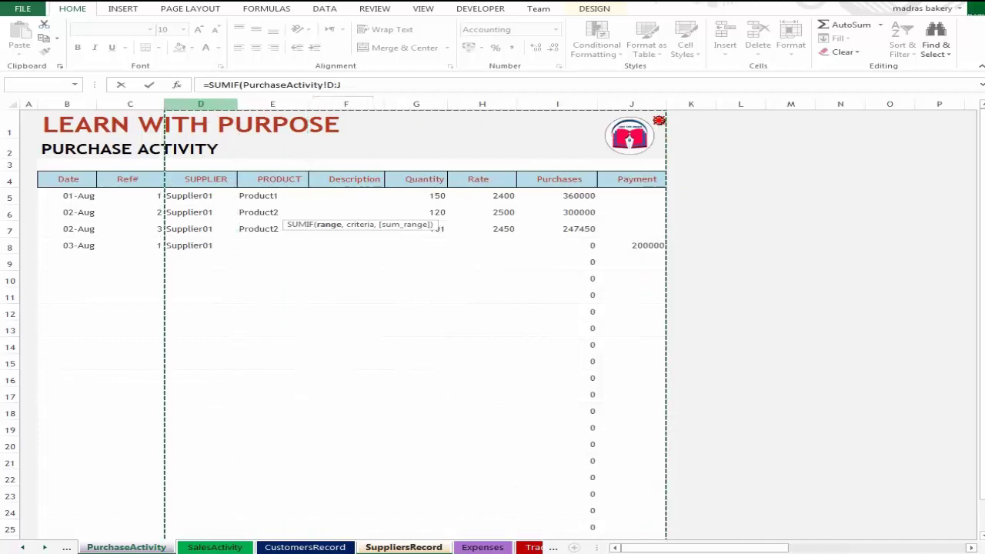
{"action": "key", "text": "F4"}
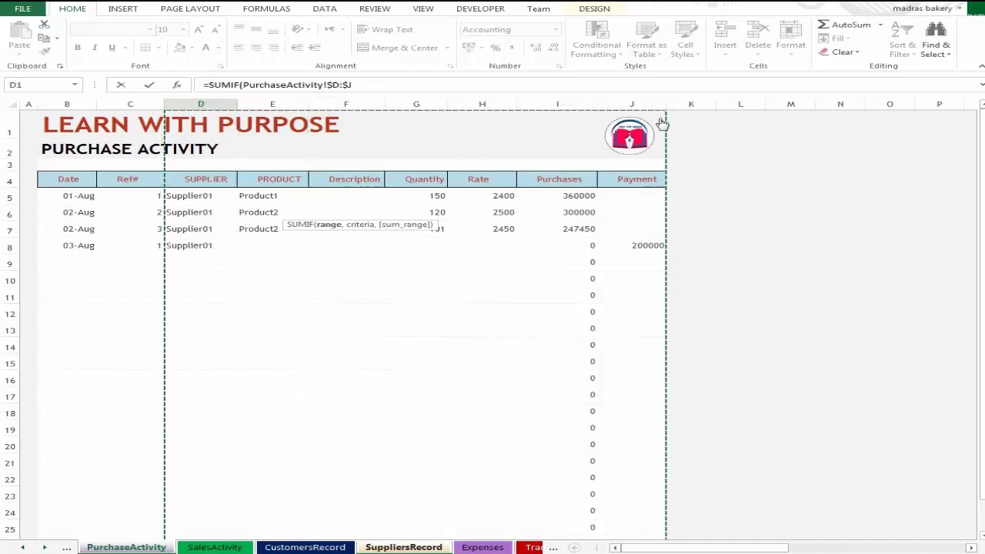
{"action": "type", "text": ","}
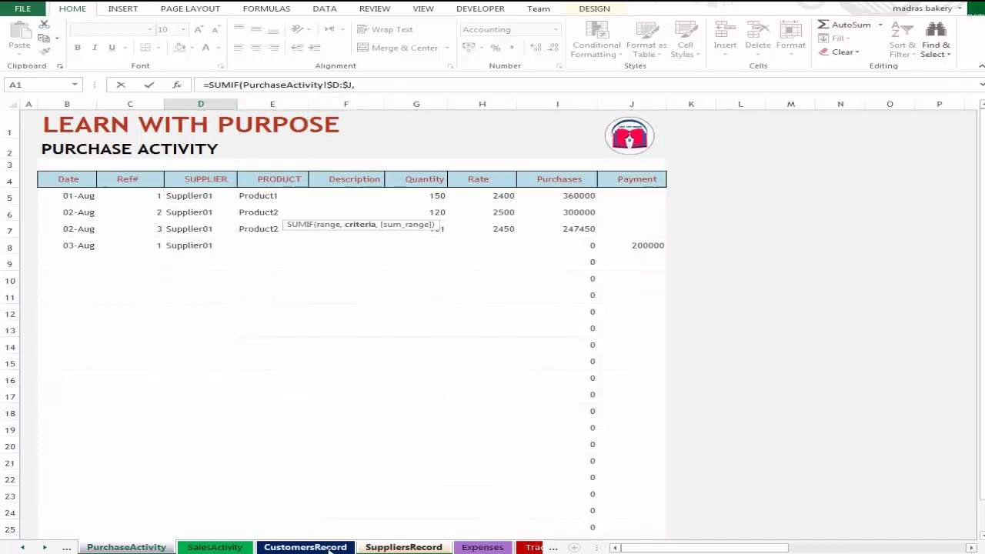
{"action": "left_click", "coordinate": [406, 548]}
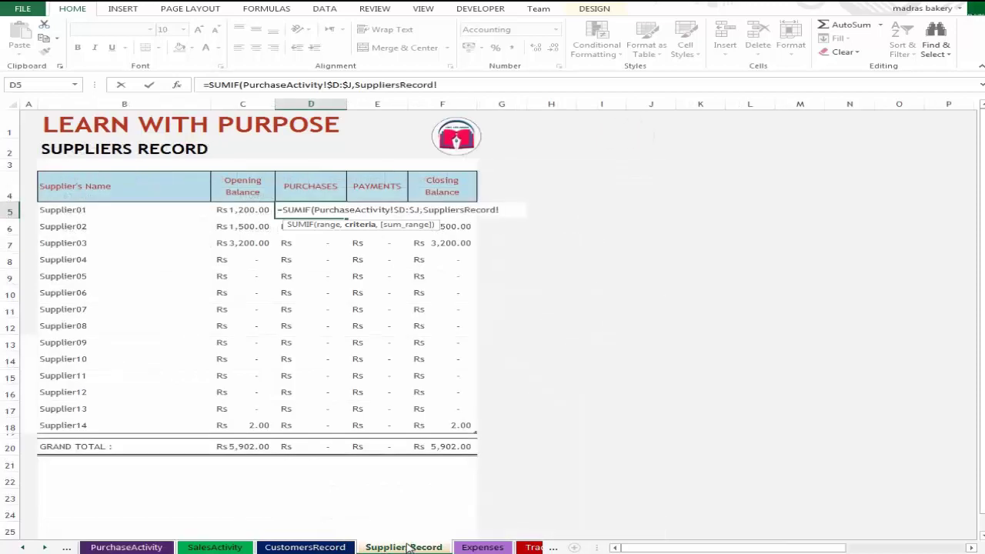
{"action": "left_click", "coordinate": [129, 211]}
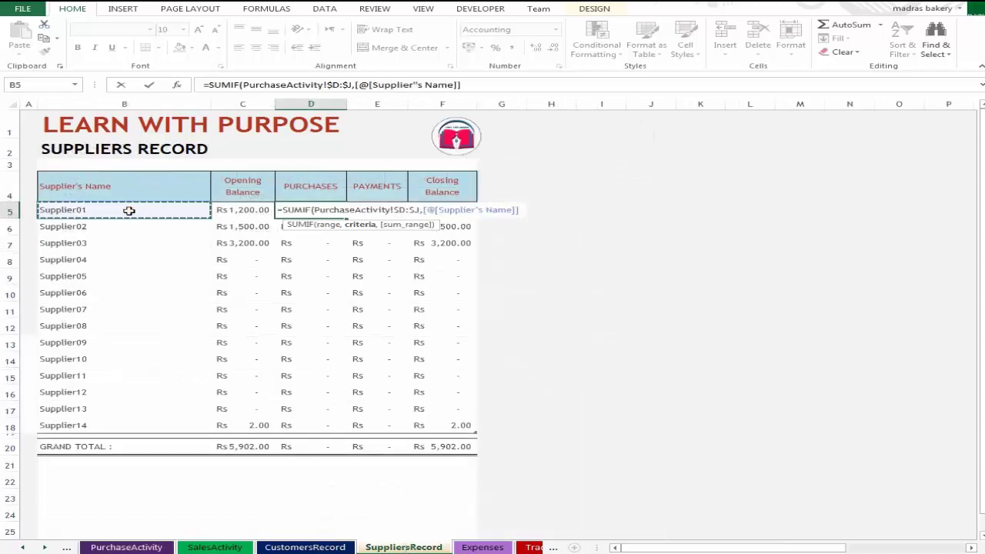
{"action": "type", "text": ","}
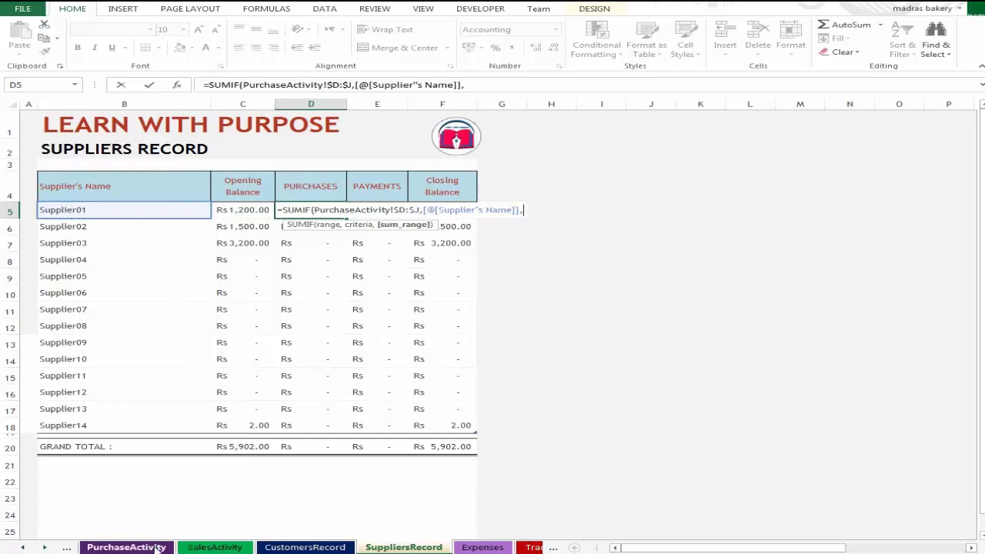
{"action": "left_click", "coordinate": [136, 548]}
{"action": "left_click", "coordinate": [560, 104]}
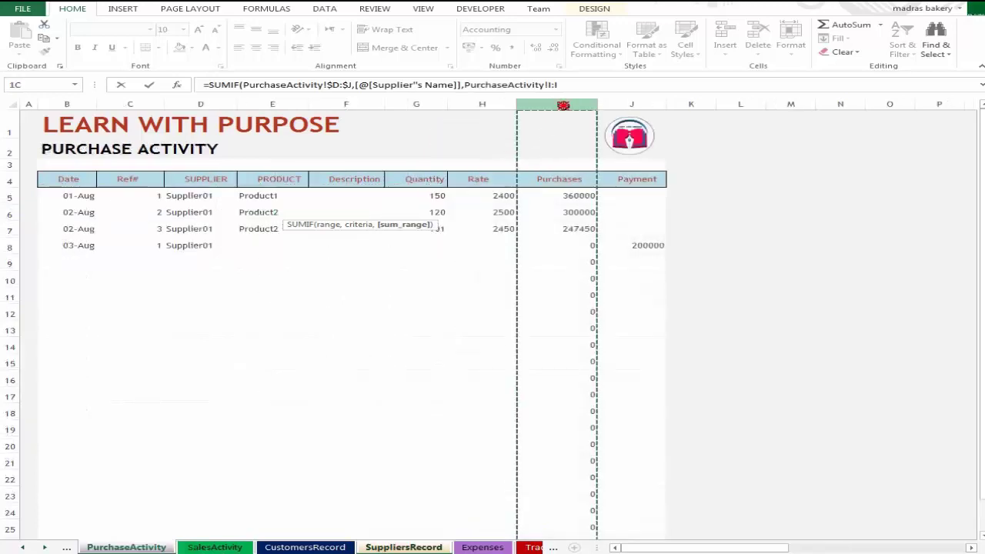
{"action": "key", "text": "Return"}
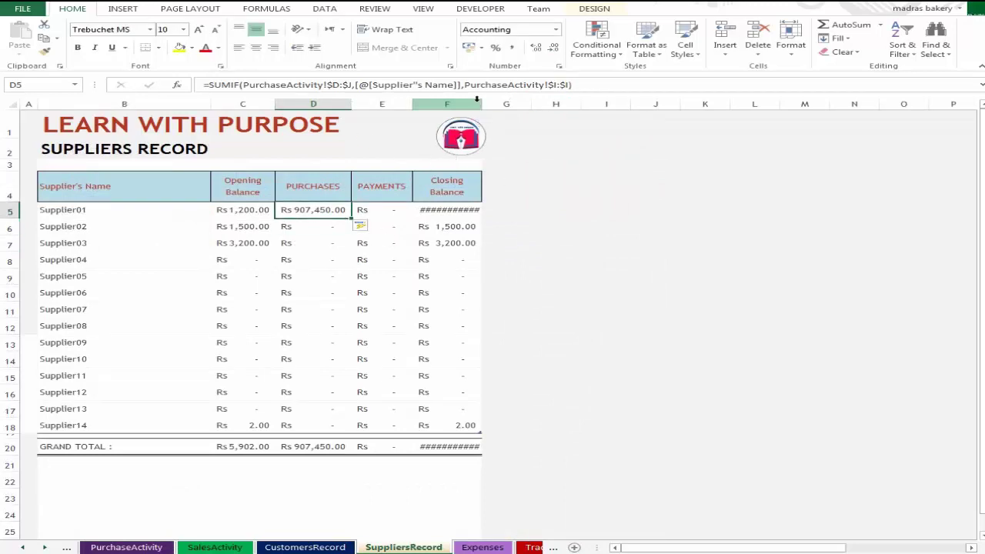
Widen column F and verify Supplier01's Rs 907,450.00 total against PurchaseActivity amounts.
{"action": "left_click_drag", "start_coordinate": [478, 102], "coordinate": [490, 102]}
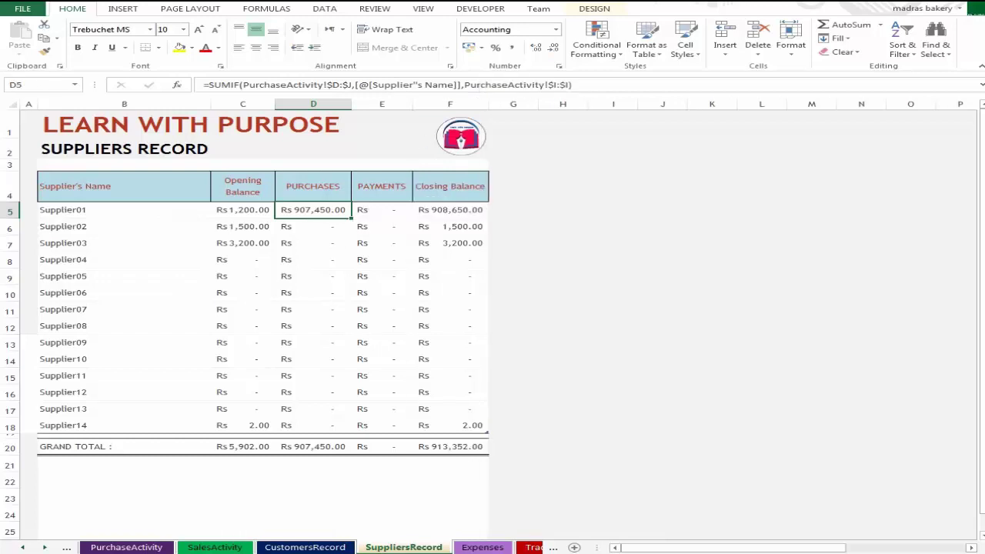
{"action": "left_click", "coordinate": [126, 547]}
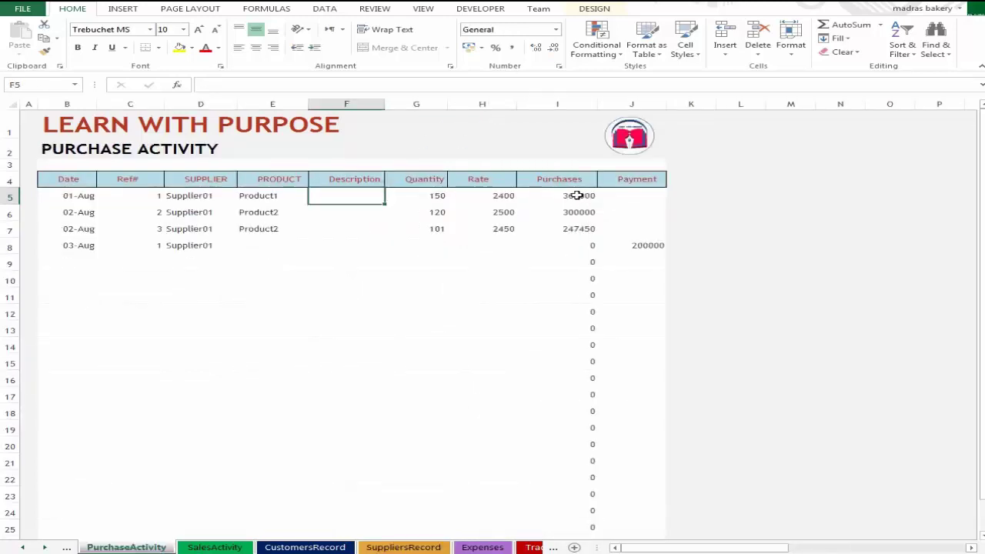
{"action": "left_click_drag", "start_coordinate": [576, 195], "coordinate": [577, 229]}
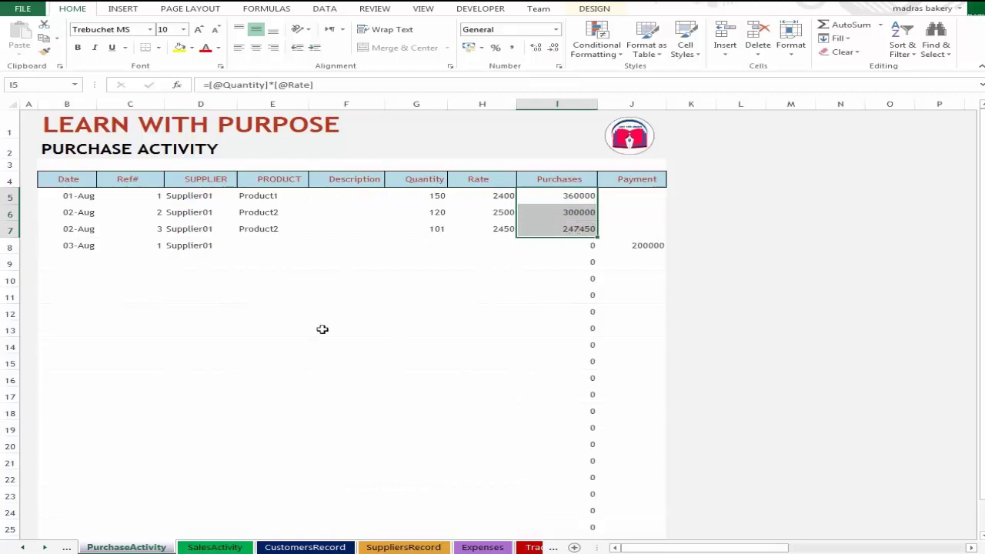
{"action": "left_click", "coordinate": [403, 547]}
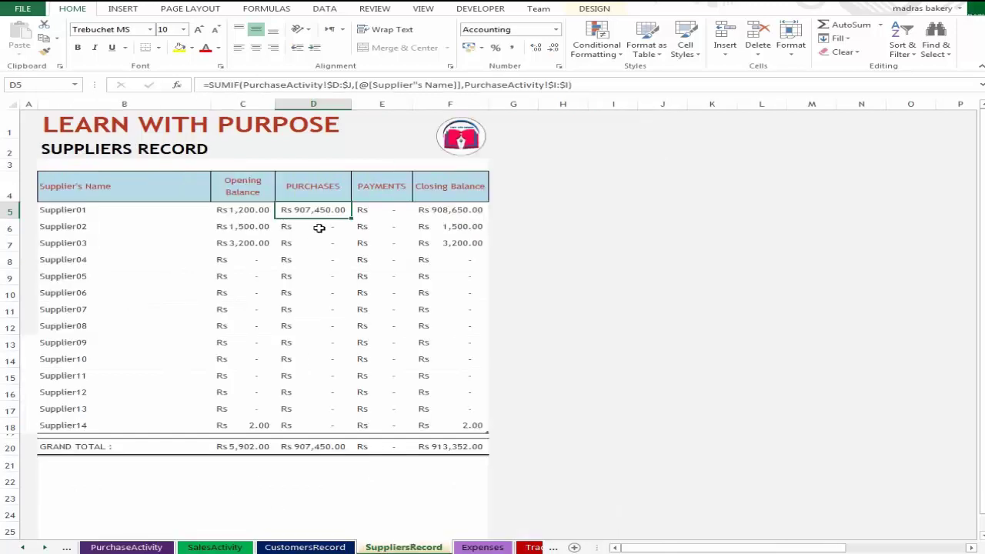
{"action": "left_click", "coordinate": [533, 547]}
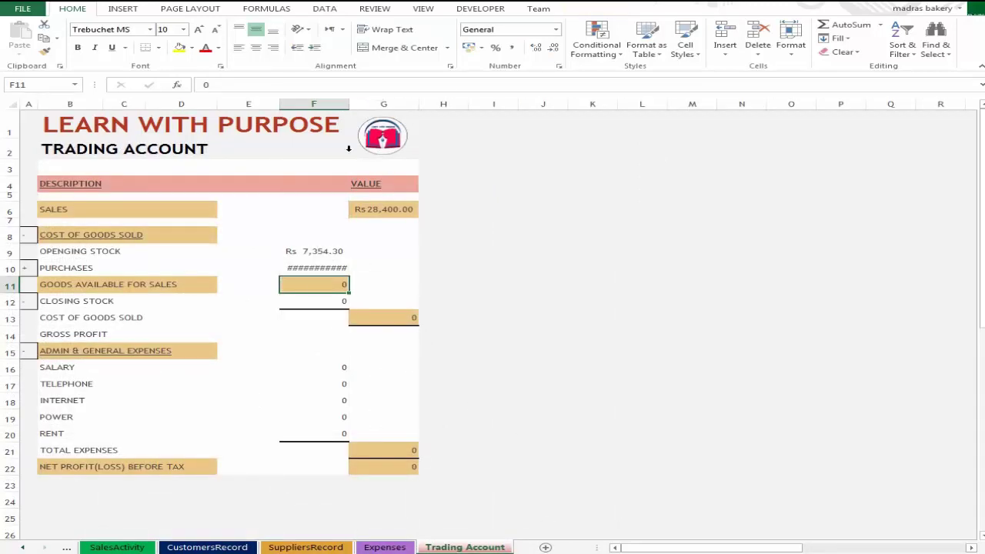
Widen column F and enter =F9+F10 in F11, giving Goods Available Rs 914,804.30.
{"action": "left_click_drag", "start_coordinate": [348, 109], "coordinate": [355, 109]}
{"action": "left_click", "coordinate": [344, 270]}
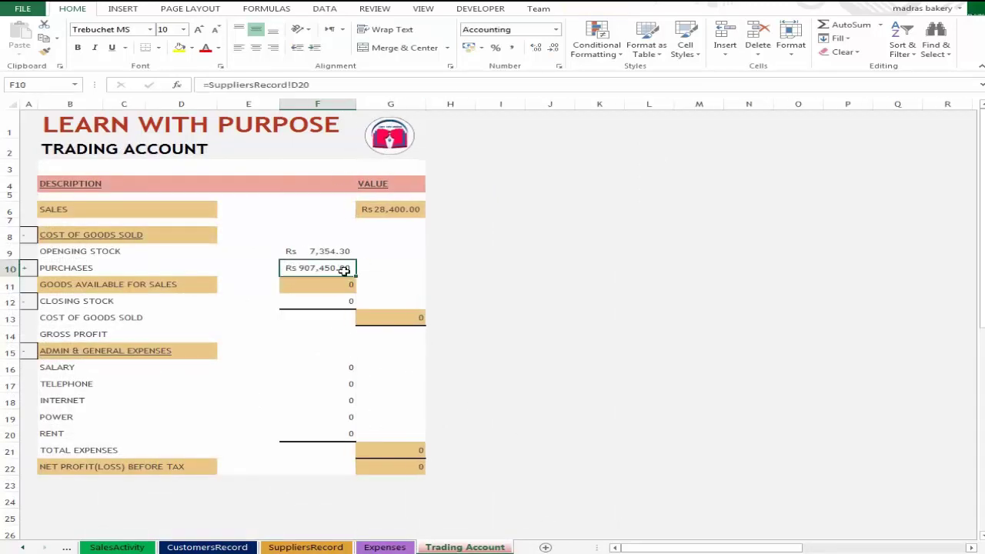
{"action": "left_click", "coordinate": [305, 283]}
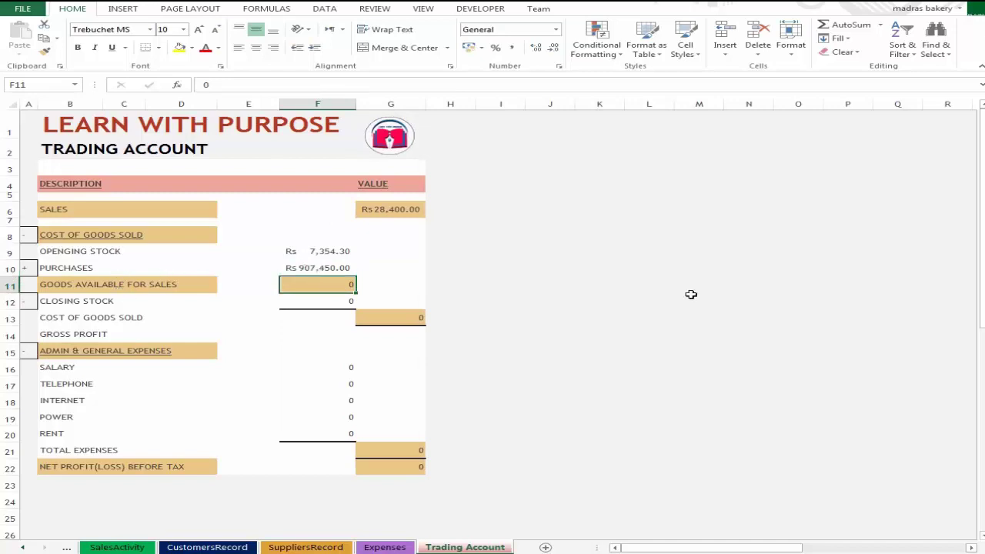
{"action": "type", "text": "="}
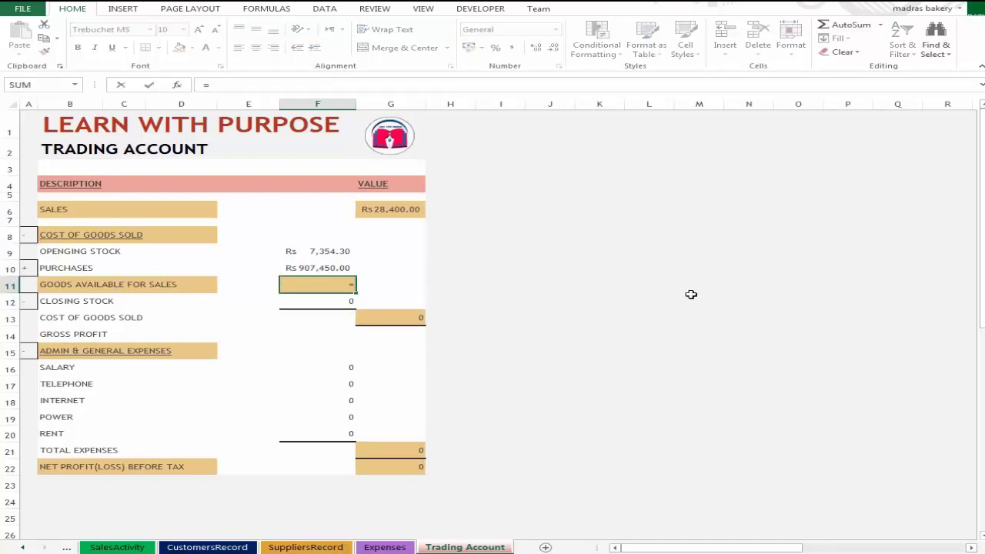
{"action": "key", "text": "Up"}
{"action": "key", "text": "Up"}
{"action": "type", "text": "+"}
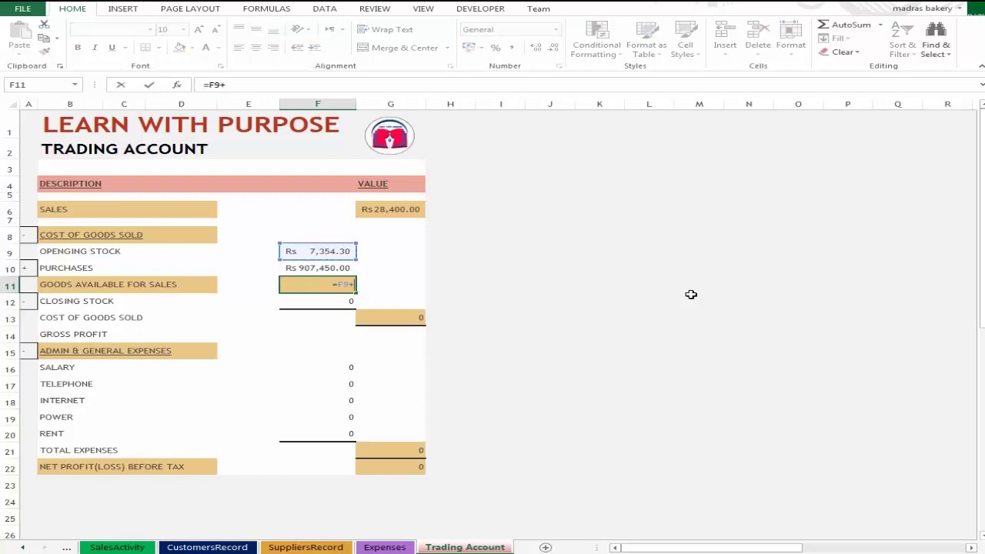
{"action": "key", "text": "Up"}
{"action": "key", "text": "Return"}
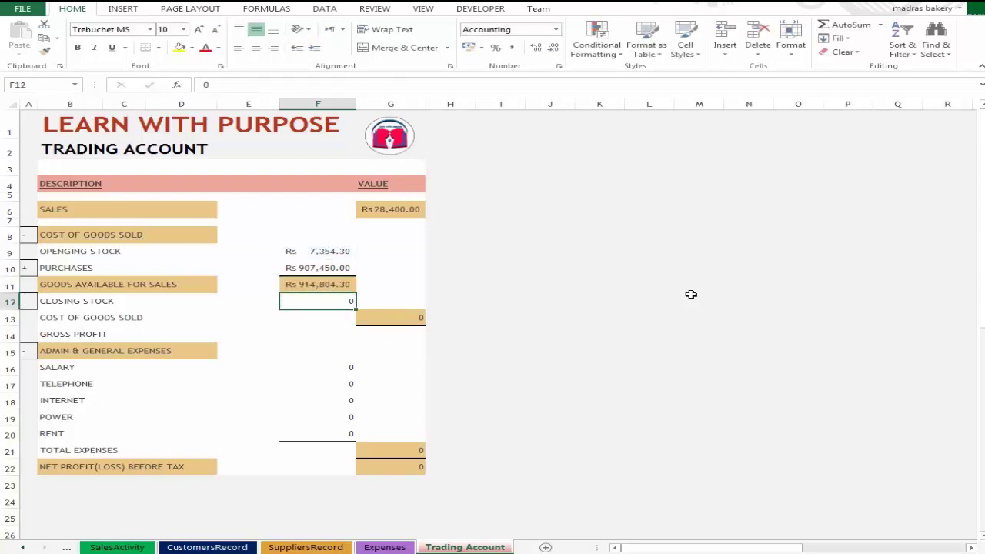
Link Closing Stock F12 to InventorySummary!J19, showing Rs 892,895.70.
{"action": "type", "text": "="}
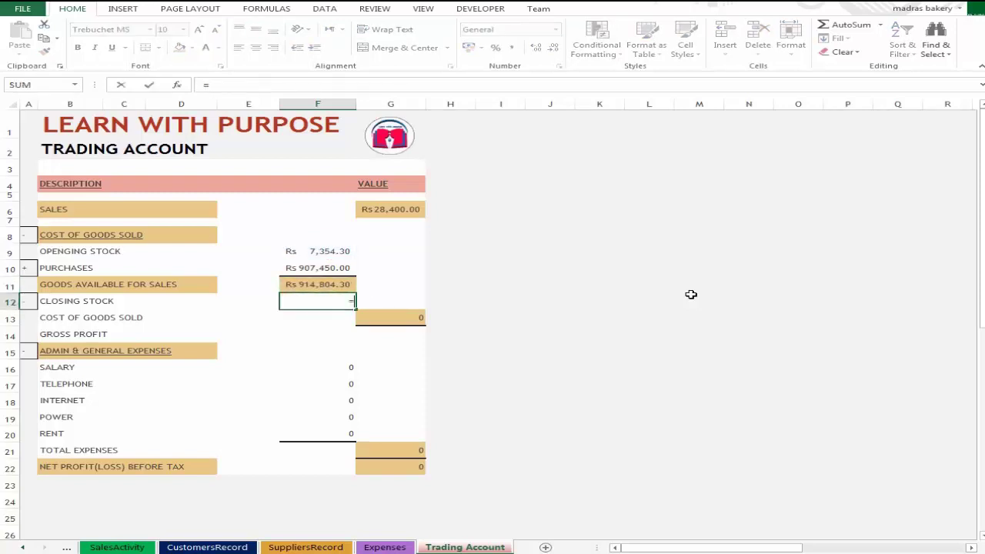
{"action": "left_click", "coordinate": [114, 548]}
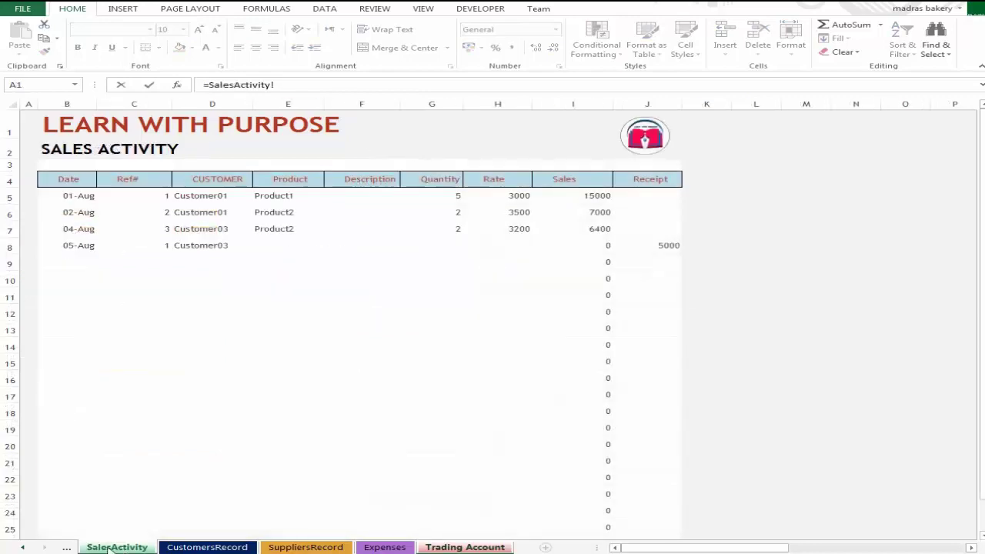
{"action": "key", "text": "ctrl+Page_Up"}
{"action": "key", "text": "ctrl+Page_Up"}
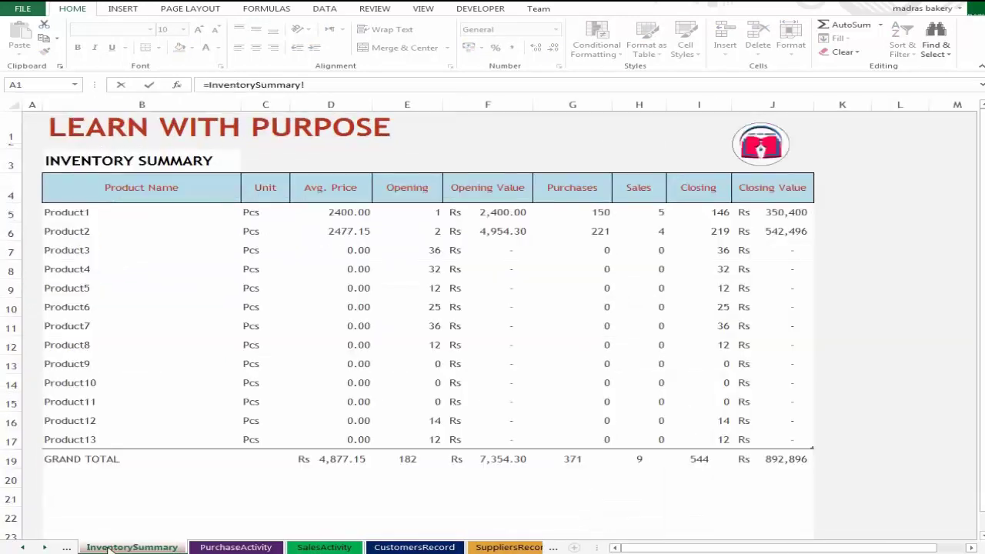
{"action": "left_click", "coordinate": [791, 461]}
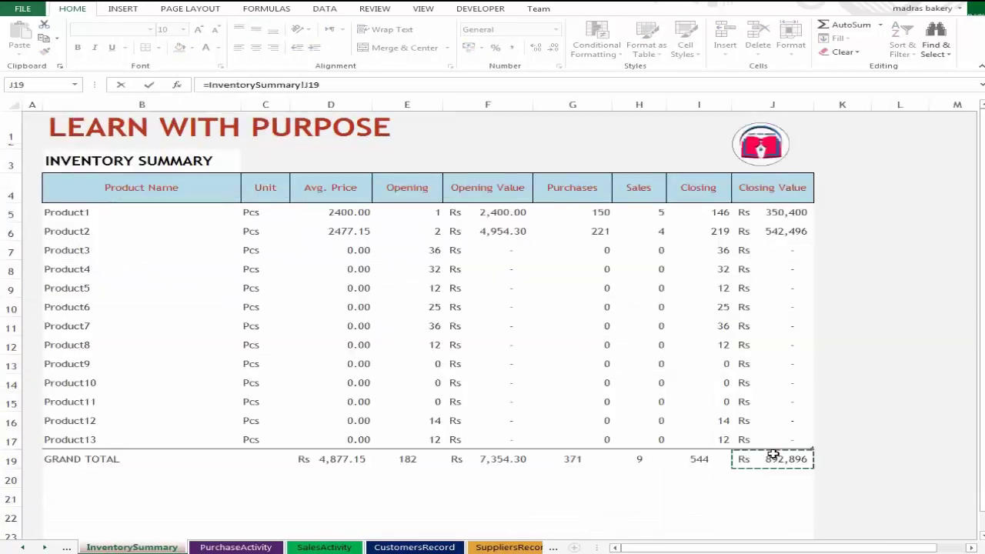
{"action": "key", "text": "ctrl+Page_Down"}
{"action": "key", "text": "ctrl+Page_Down"}
{"action": "key", "text": "ctrl+Page_Down"}
{"action": "key", "text": "Return"}
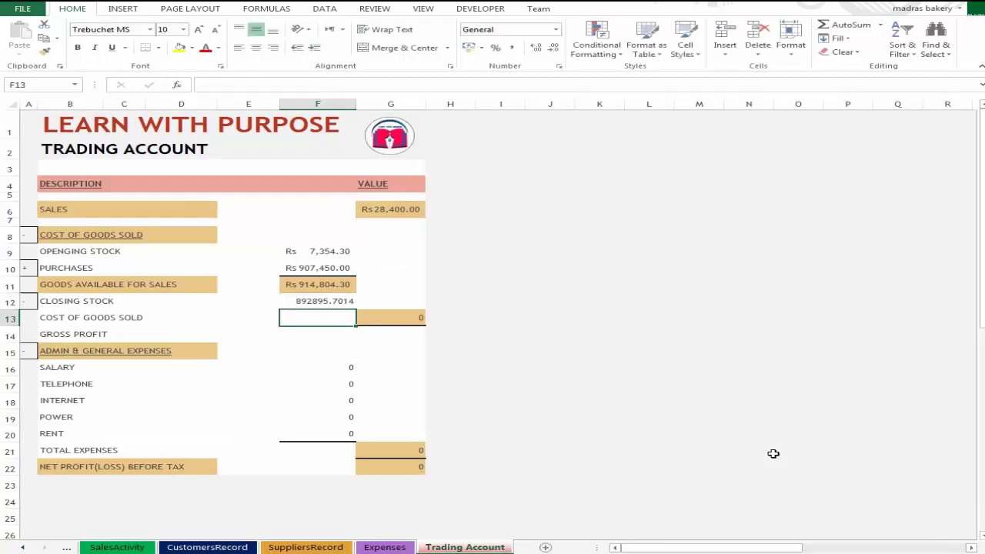
{"action": "key", "text": "Up"}
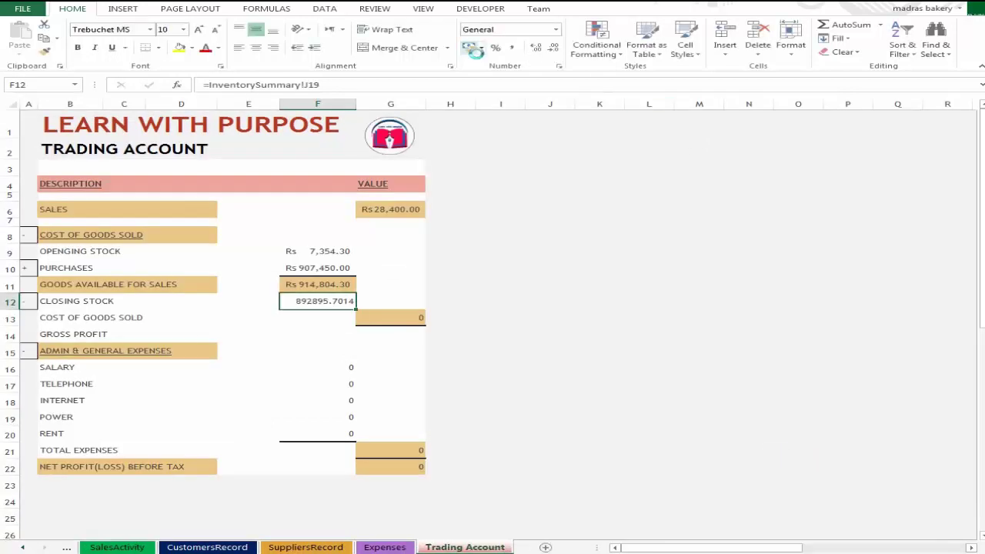
Format closing stock as Accounting and paint that format onto cost of goods sold G13.
{"action": "left_click", "coordinate": [470, 48]}
{"action": "left_click", "coordinate": [402, 317]}
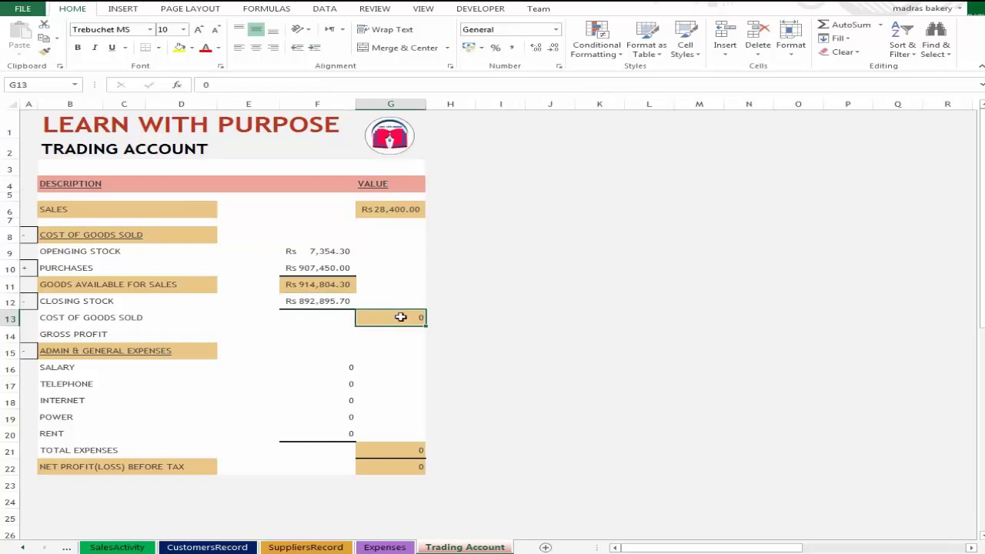
{"action": "left_click", "coordinate": [314, 300]}
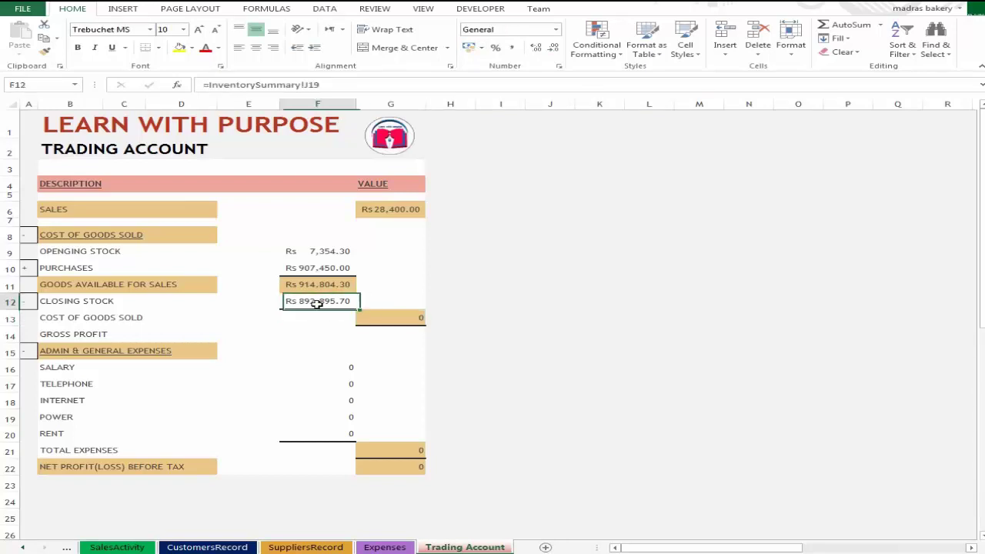
{"action": "key", "text": "alt+h"}
{"action": "key", "text": "f"}
{"action": "key", "text": "p"}
{"action": "left_click", "coordinate": [386, 322]}
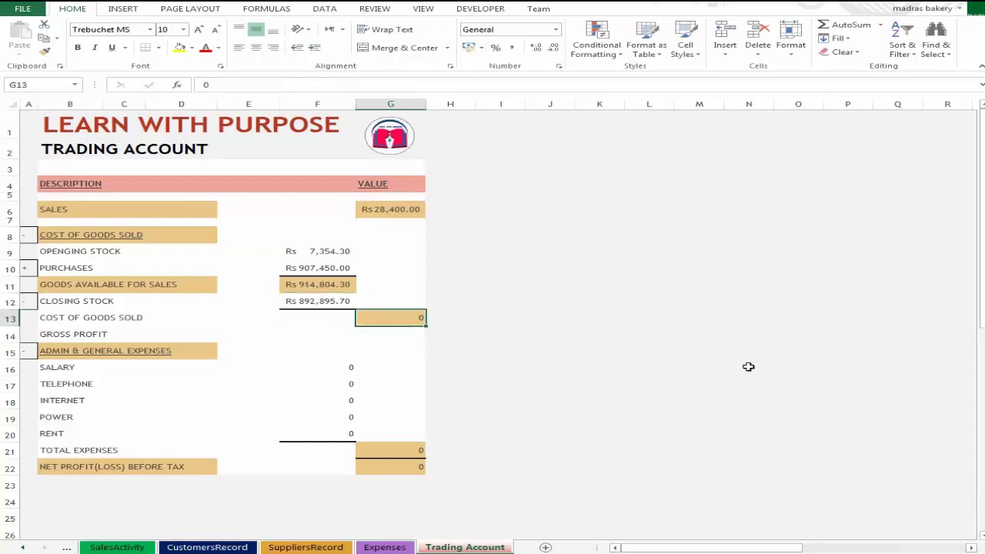
Enter =F11-F12 in G13 for Cost of Goods Sold, showing Rs21,908.60.
{"action": "type", "text": "="}
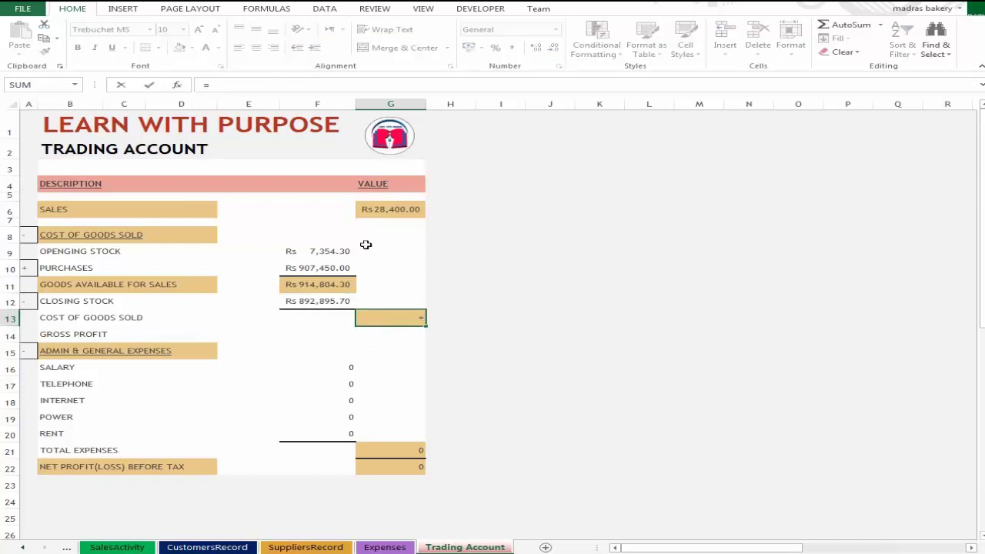
{"action": "left_click", "coordinate": [322, 287]}
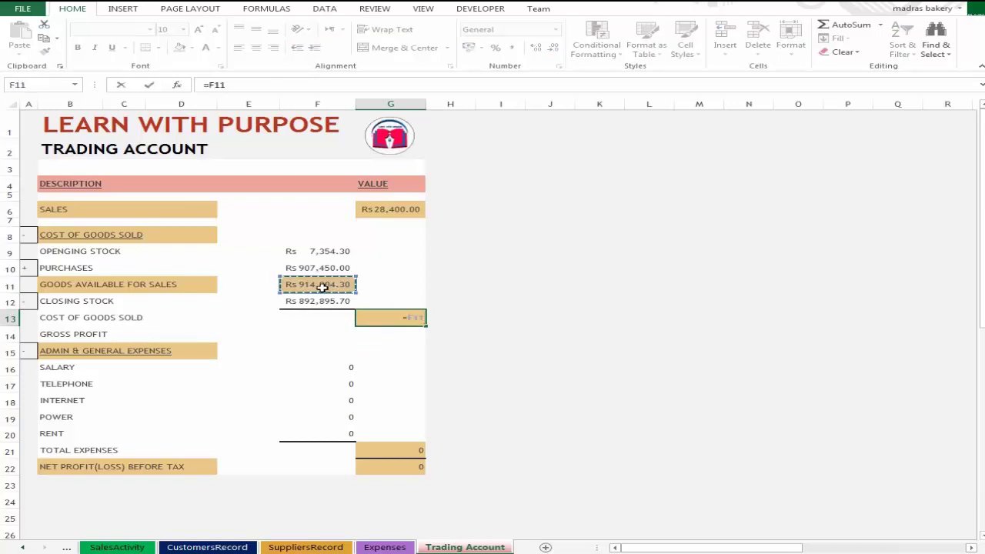
{"action": "type", "text": "-"}
{"action": "left_click", "coordinate": [319, 304]}
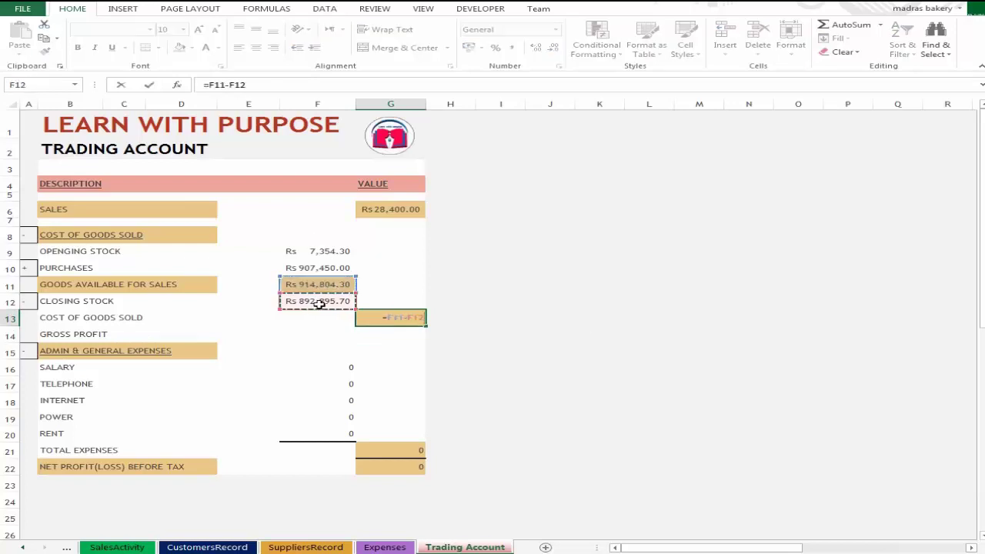
{"action": "key", "text": "Return"}
{"action": "key", "text": "Up"}
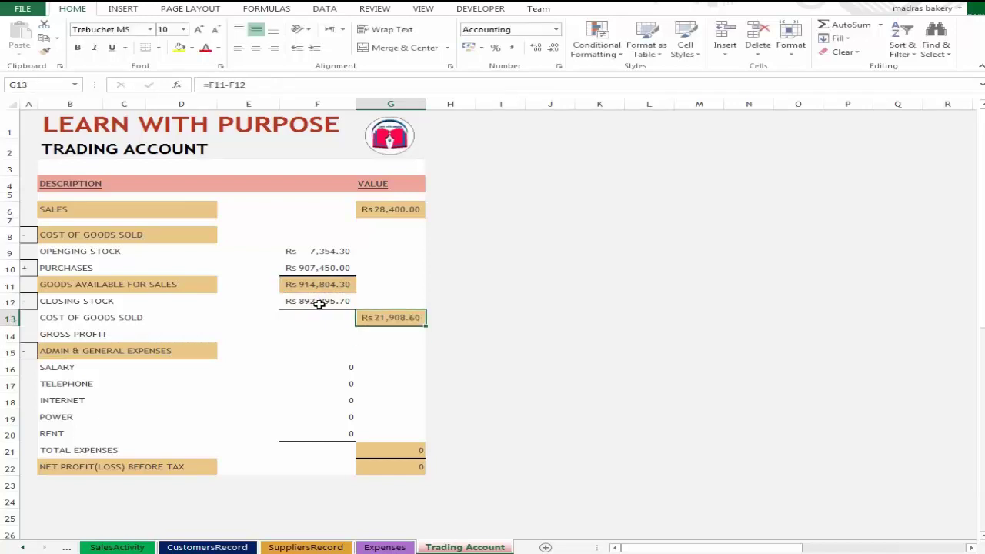
Move down to the salary amount cell, then switch to the Expenses sheet.
{"action": "key", "text": "Down"}
{"action": "key", "text": "Up"}
{"action": "key", "text": "Down"}
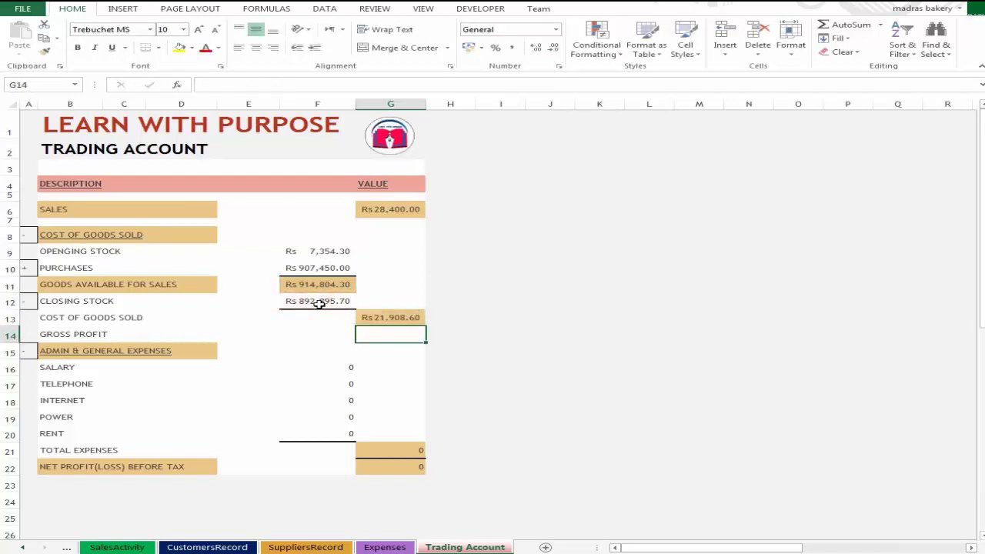
{"action": "key", "text": "Down"}
{"action": "key", "text": "Down"}
{"action": "key", "text": "Left"}
{"action": "key", "text": "Down"}
{"action": "key", "text": "Up"}
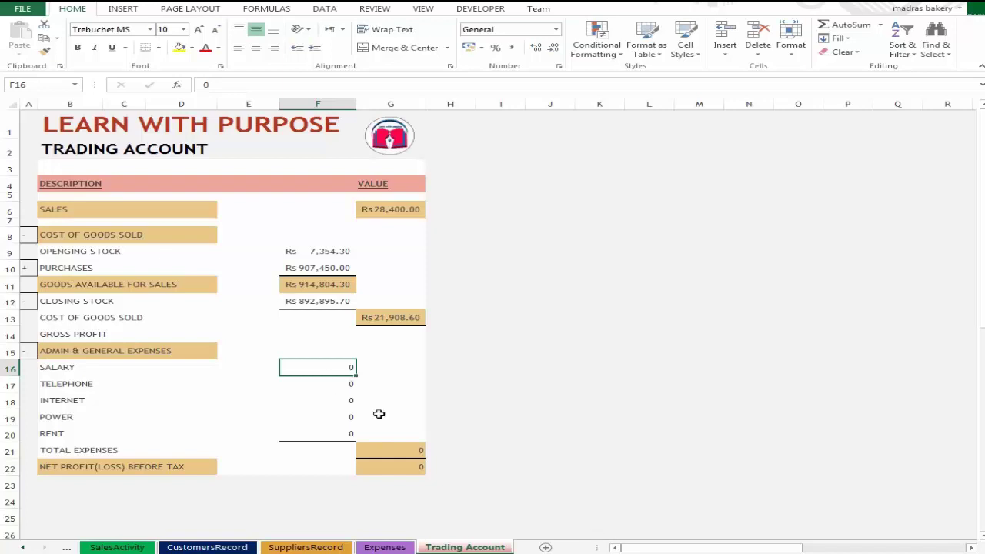
{"action": "left_click", "coordinate": [366, 548]}
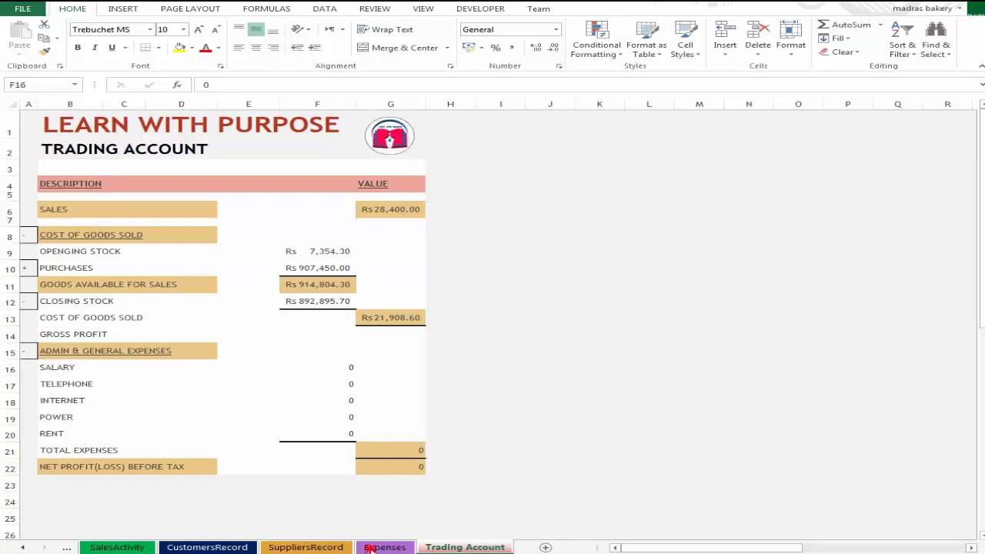
On the Expenses sheet, select the first Account cell D5 and show the Data ribbon.
{"action": "left_click", "coordinate": [396, 548]}
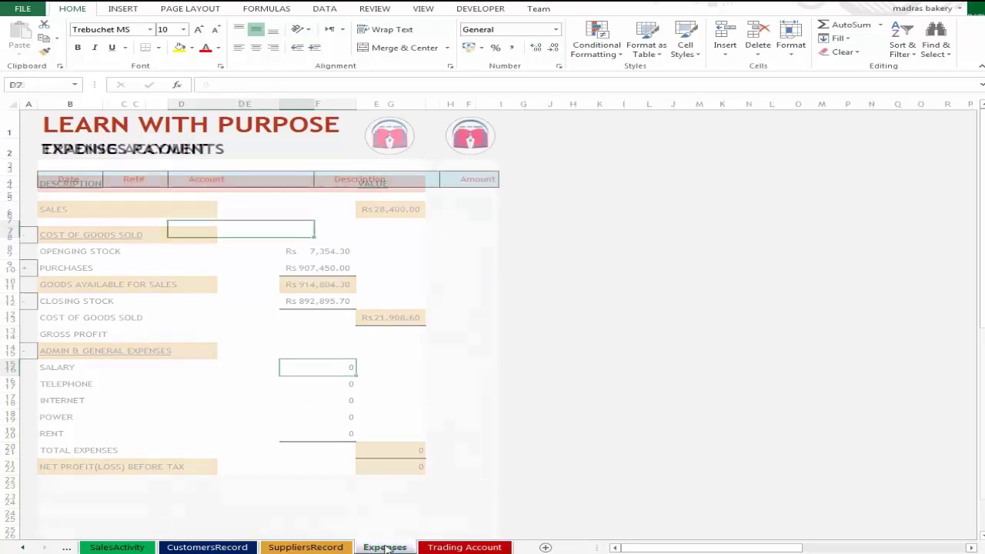
{"action": "left_click", "coordinate": [235, 204]}
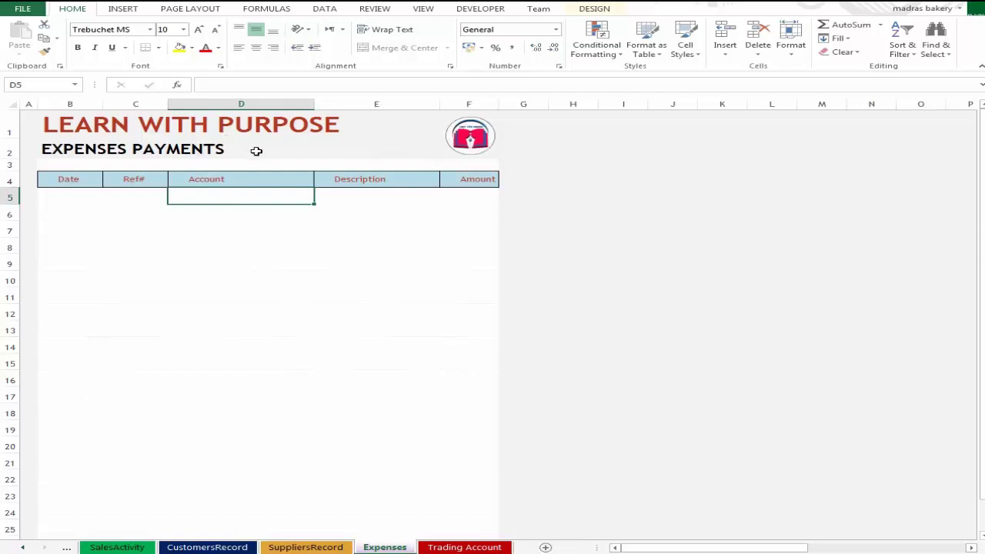
{"action": "left_click", "coordinate": [321, 10]}
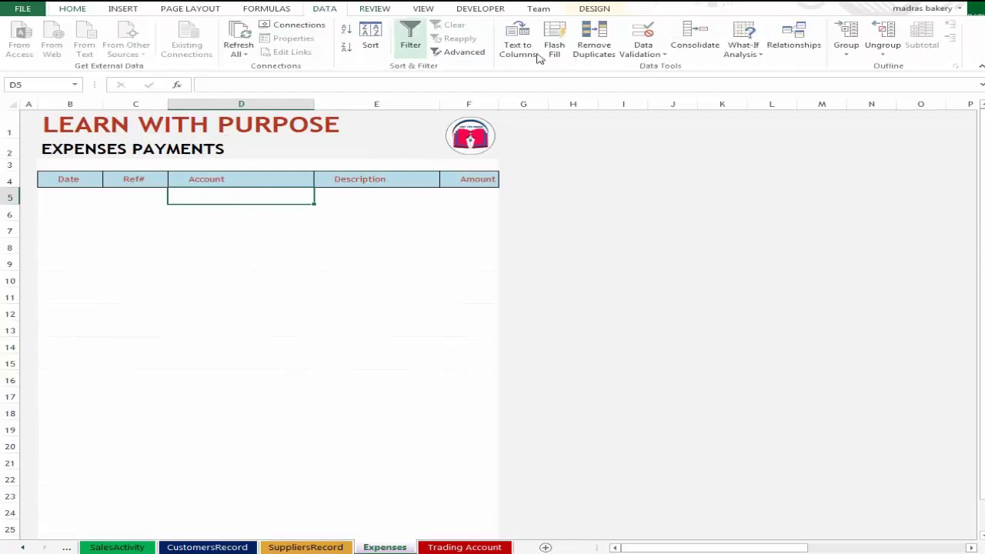
Restrict D5 to a list sourced from 'Trading Account'!$B$16:$B$20 (SALARY to RENT).
{"action": "left_click", "coordinate": [660, 56]}
{"action": "left_click", "coordinate": [610, 341]}
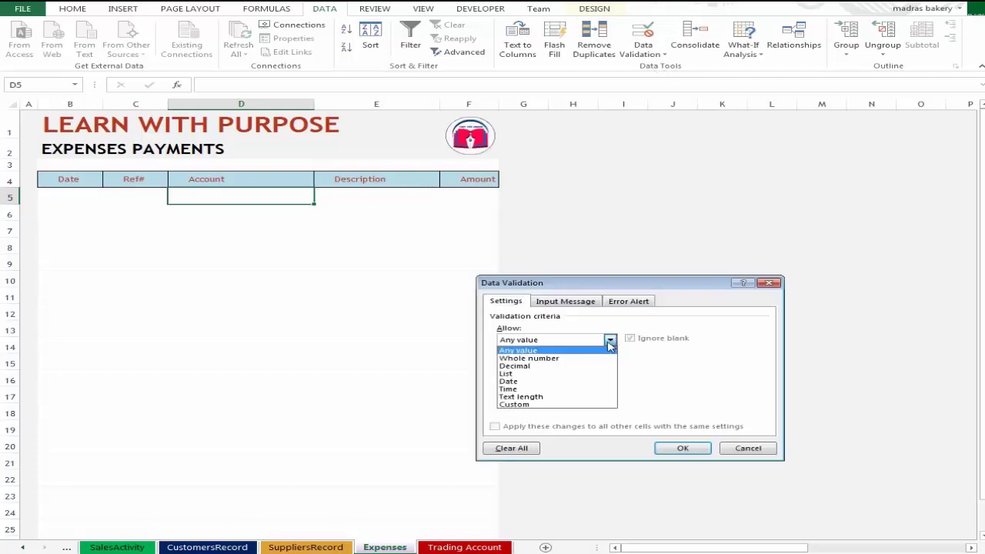
{"action": "left_click", "coordinate": [566, 377]}
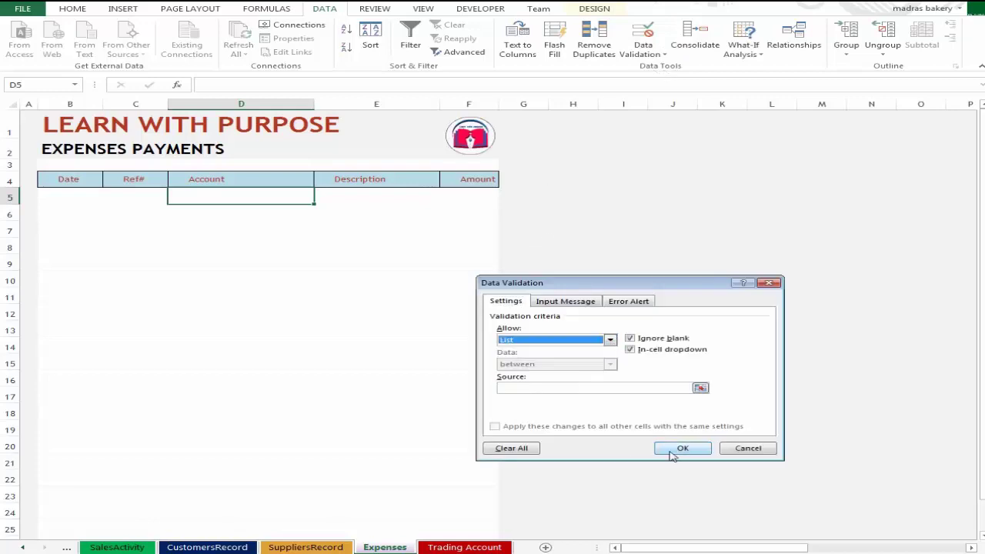
{"action": "left_click", "coordinate": [701, 388]}
{"action": "left_click", "coordinate": [462, 547]}
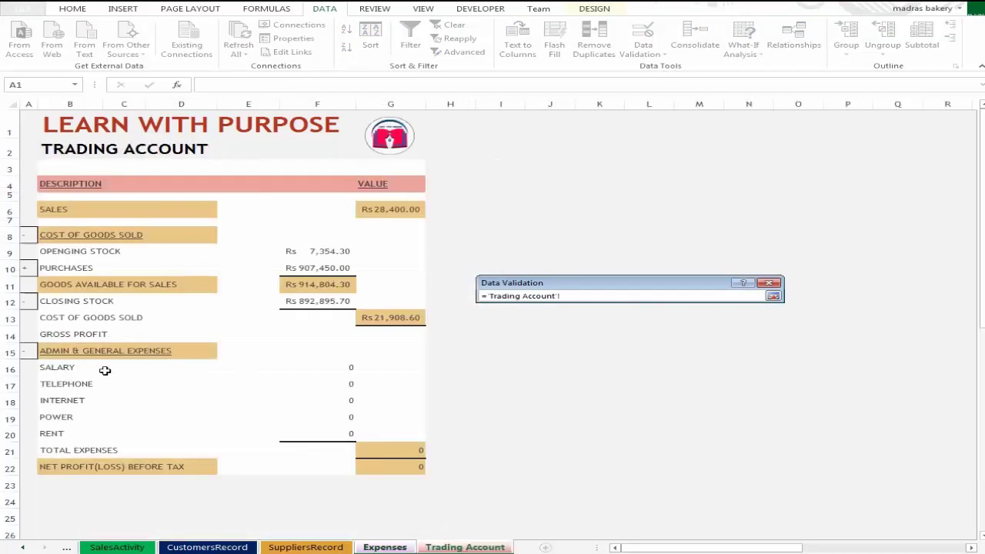
{"action": "left_click_drag", "start_coordinate": [80, 369], "coordinate": [86, 441]}
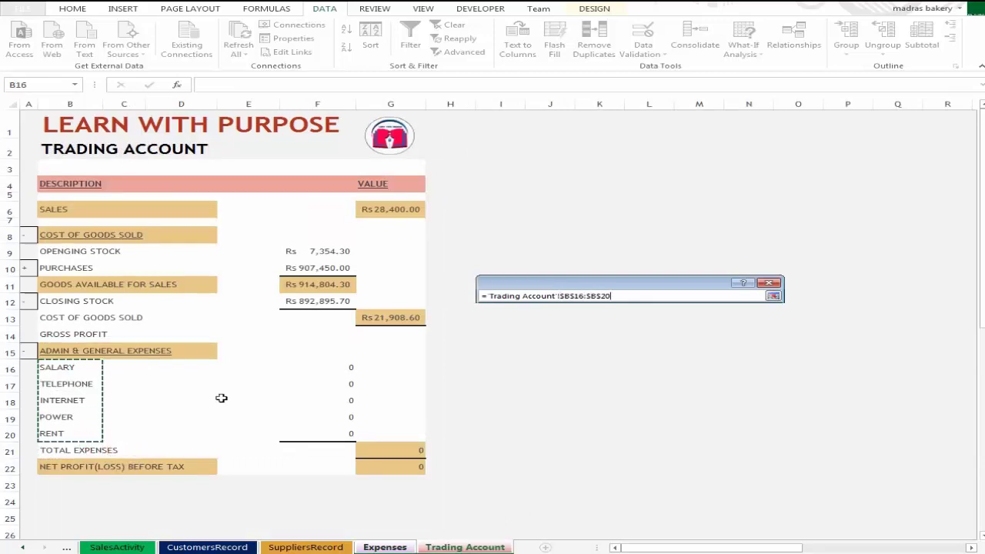
{"action": "key", "text": "Return"}
{"action": "left_click", "coordinate": [658, 449]}
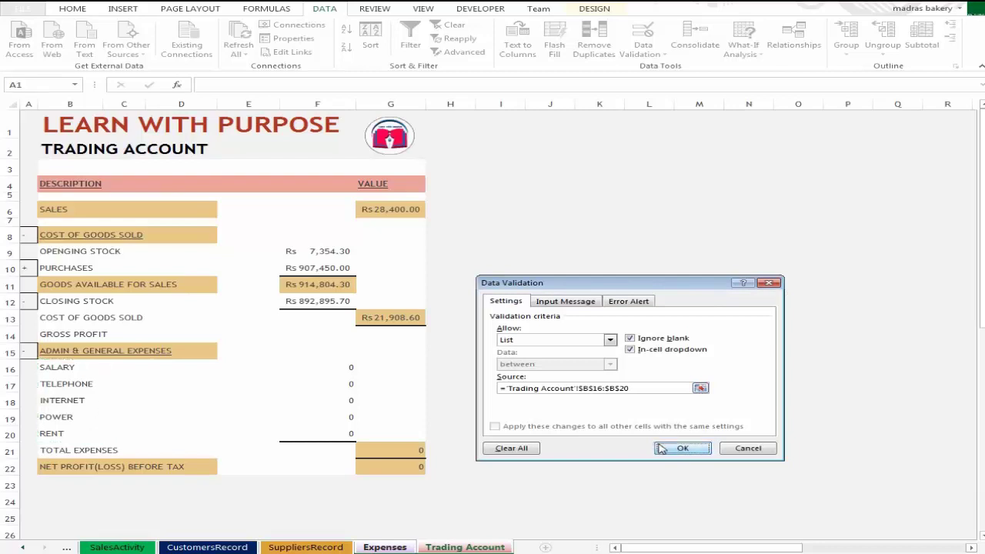
Enter expense dates 01-Aug and 02-Aug, filling 02-Aug down the remaining rows.
{"action": "key", "text": "shift+Down"}
{"action": "key", "text": "shift+Down"}
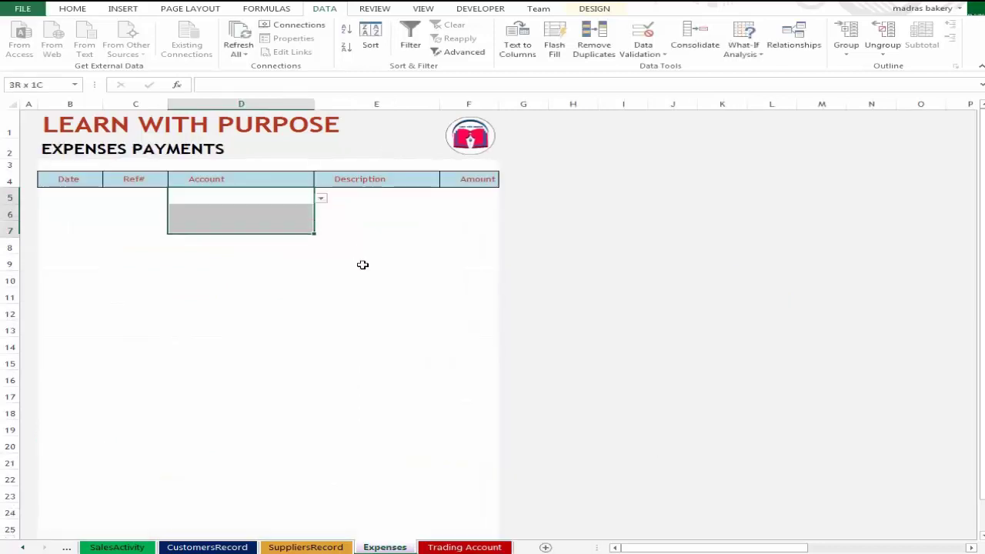
{"action": "key", "text": "shift+Down"}
{"action": "key", "text": "Down"}
{"action": "key", "text": "Left"}
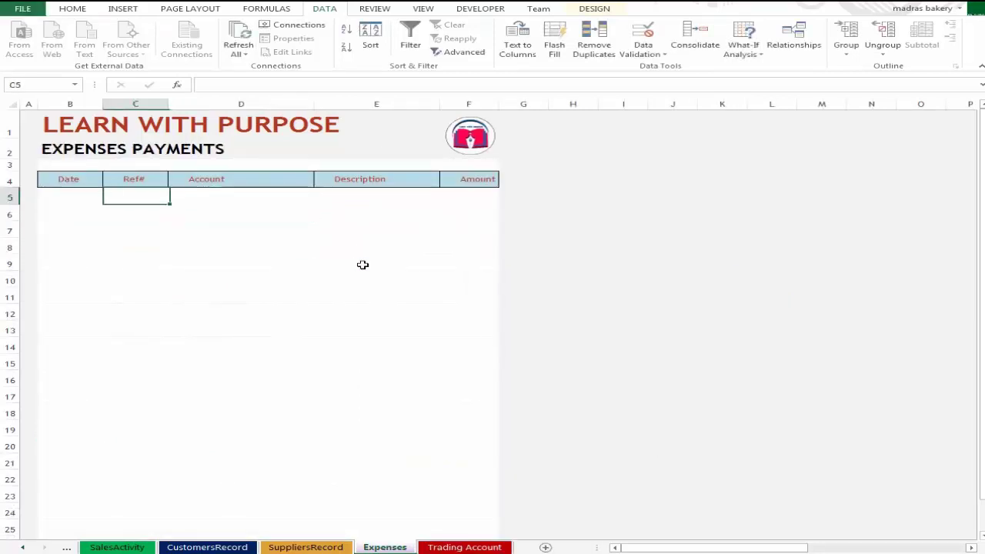
{"action": "key", "text": "Left"}
{"action": "type", "text": "1-Aug"}
{"action": "key", "text": "Return"}
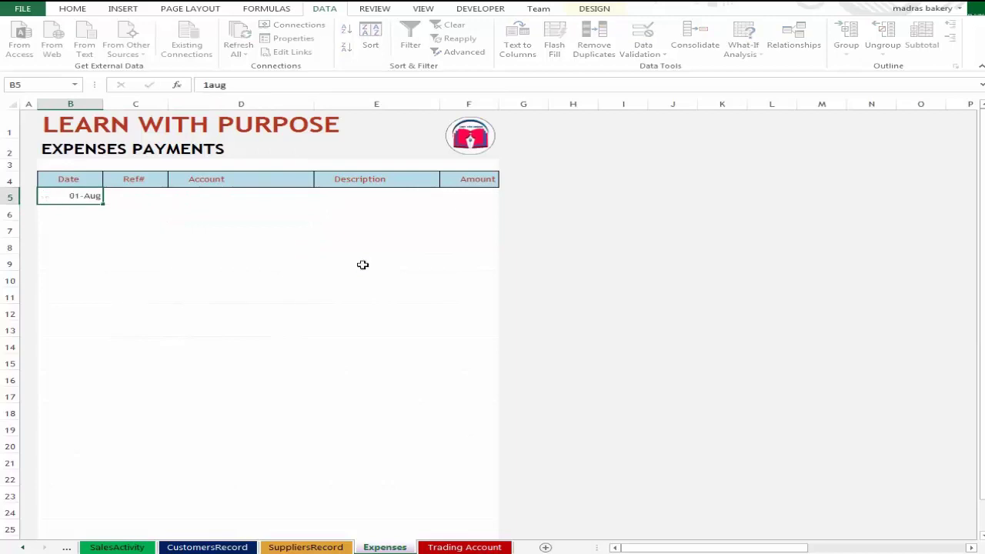
{"action": "type", "text": "2aug"}
{"action": "key", "text": "Return"}
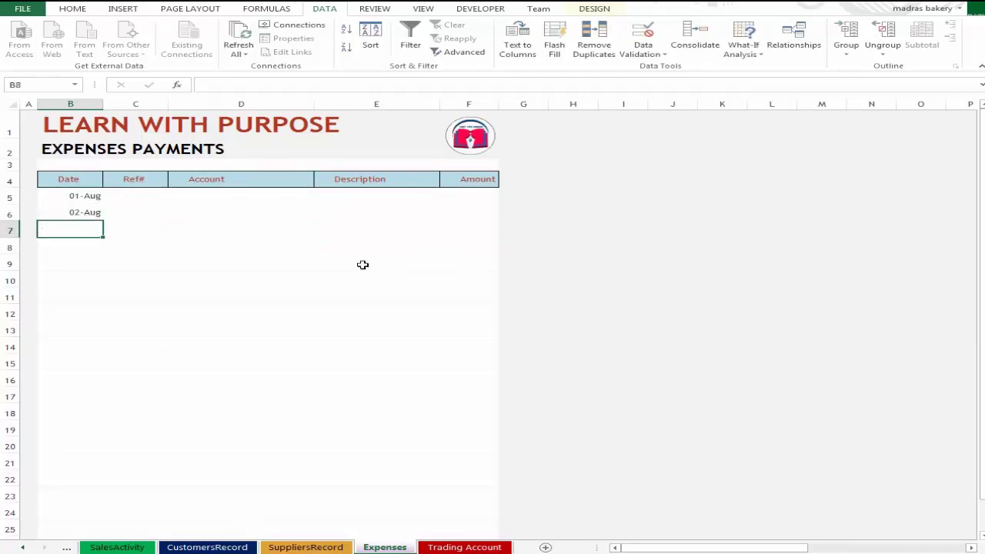
{"action": "key", "text": "ctrl+d"}
{"action": "key", "text": "Down"}
{"action": "key", "text": "ctrl+d"}
Fill the Ref# column with 1, 3 and 4, clearing the extra entry.
{"action": "key", "text": "Right"}
{"action": "key", "text": "Up"}
{"action": "key", "text": "Up"}
{"action": "key", "text": "Up"}
{"action": "type", "text": "1"}
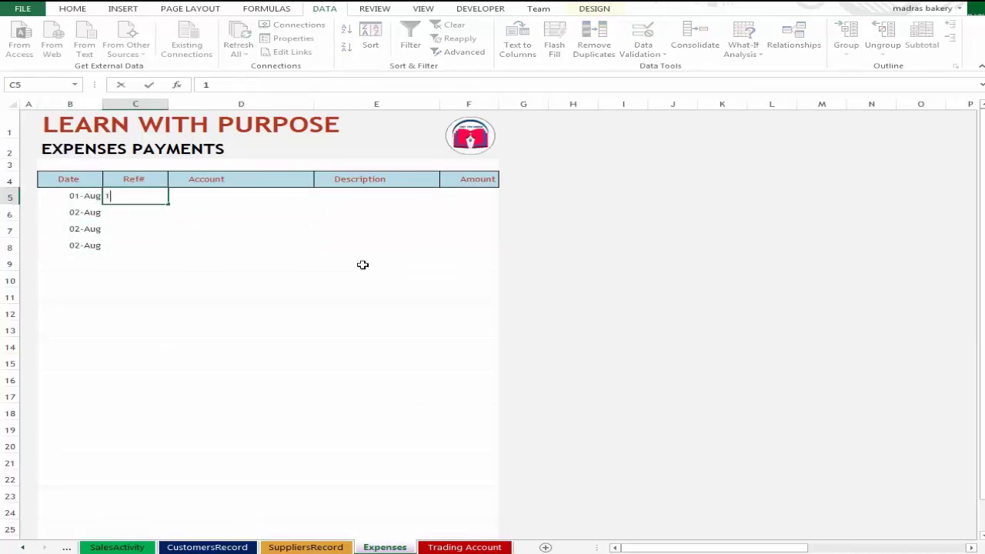
{"action": "key", "text": "Return"}
{"action": "key", "text": "Return"}
{"action": "type", "text": "3"}
{"action": "key", "text": "Return"}
{"action": "type", "text": "4"}
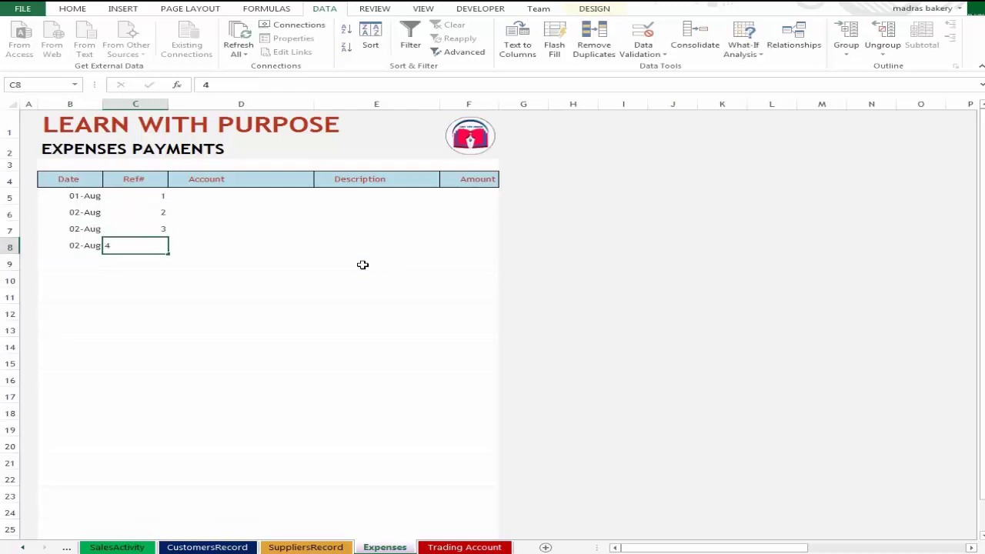
{"action": "key", "text": "Return"}
{"action": "type", "text": "5"}
{"action": "key", "text": "Right"}
{"action": "key", "text": "Left"}
{"action": "key", "text": "ctrl+Down"}
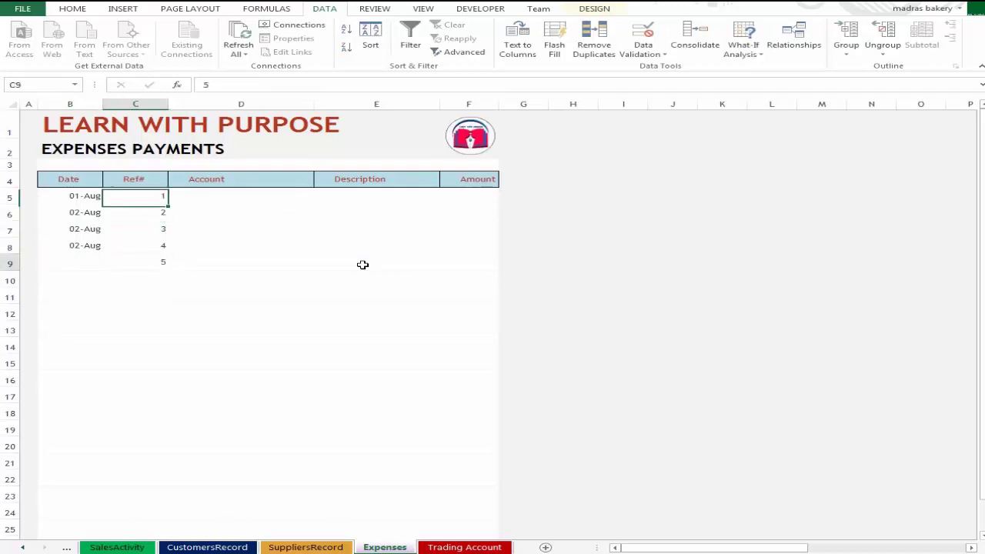
{"action": "key", "text": "Delete"}
{"action": "key", "text": "Up"}
{"action": "key", "text": "Right"}
{"action": "key", "text": "Up"}
{"action": "key", "text": "Up"}
{"action": "key", "text": "Up"}
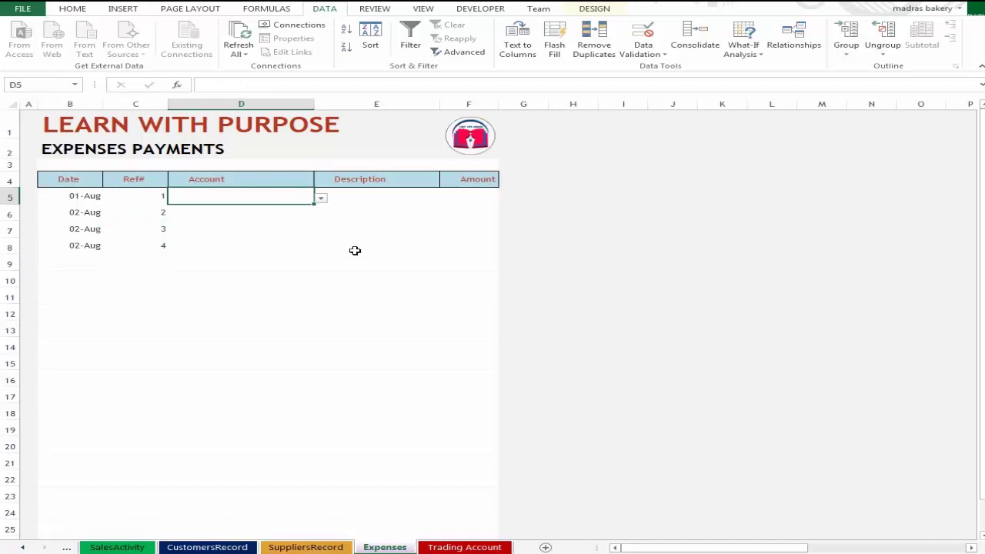
Choose TELEPHONE, SALARY, POWER and INTERNET from the Account dropdowns for the four rows.
{"action": "left_click", "coordinate": [320, 198]}
{"action": "left_click", "coordinate": [271, 219]}
{"action": "left_click", "coordinate": [289, 213]}
{"action": "left_click", "coordinate": [323, 218]}
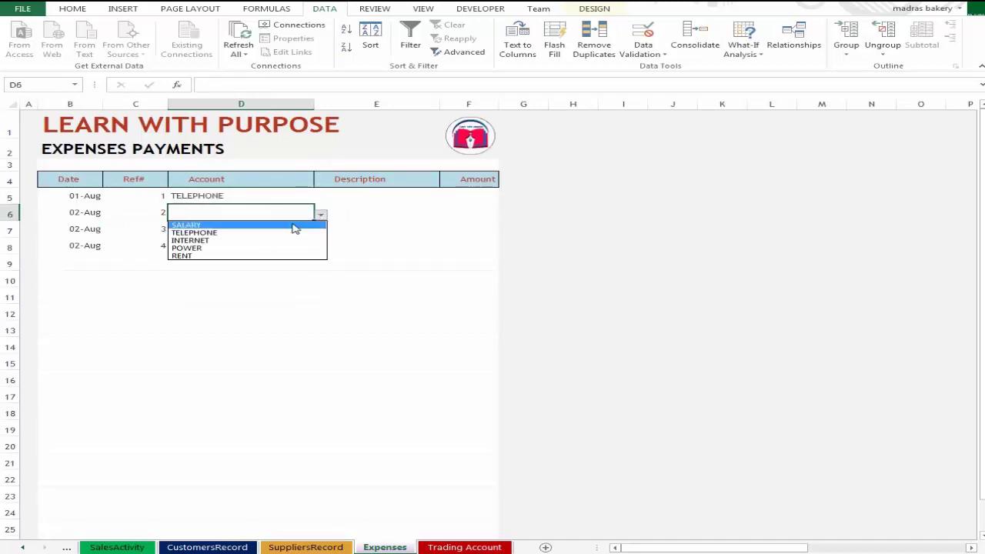
{"action": "left_click", "coordinate": [283, 231]}
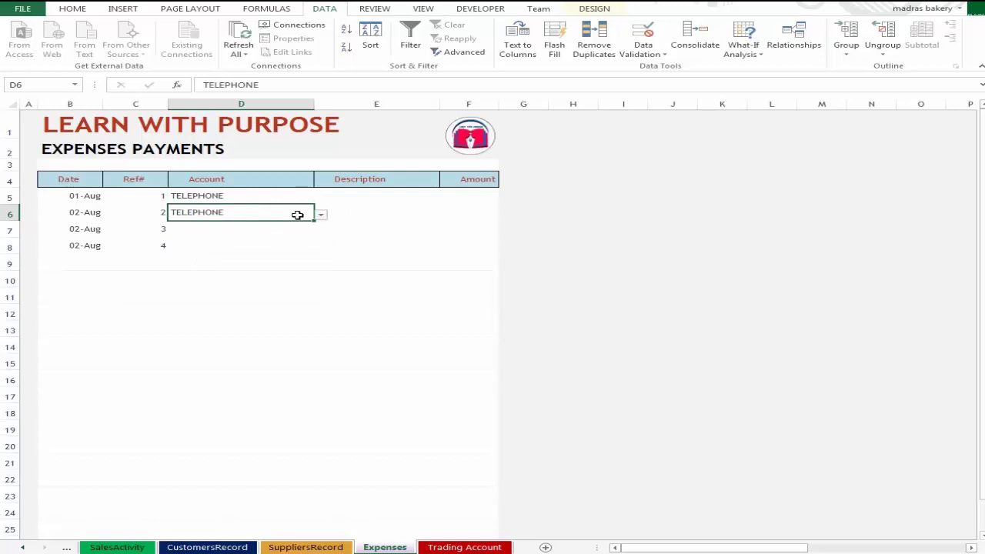
{"action": "left_click", "coordinate": [323, 218]}
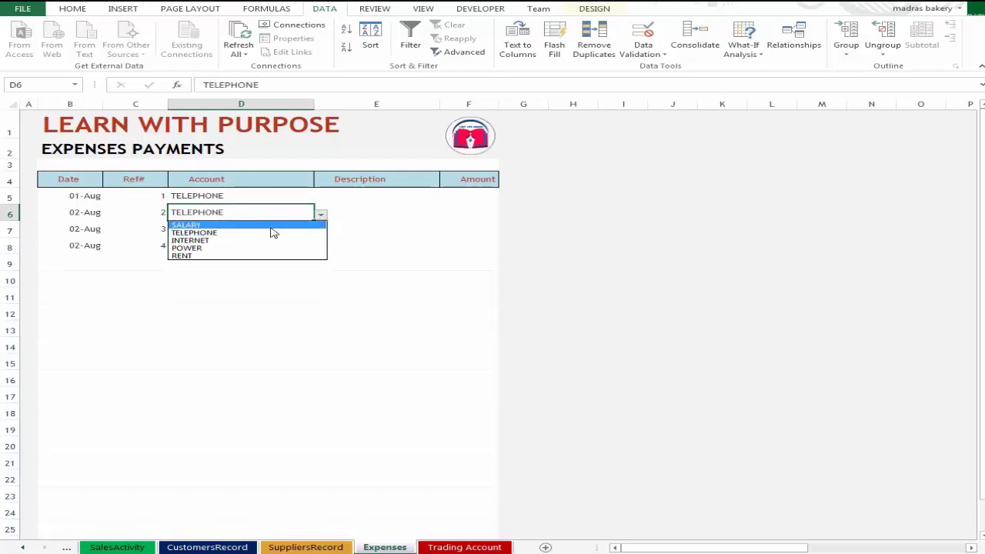
{"action": "left_click", "coordinate": [270, 225]}
{"action": "left_click", "coordinate": [286, 244]}
{"action": "left_click", "coordinate": [297, 229]}
{"action": "left_click", "coordinate": [320, 231]}
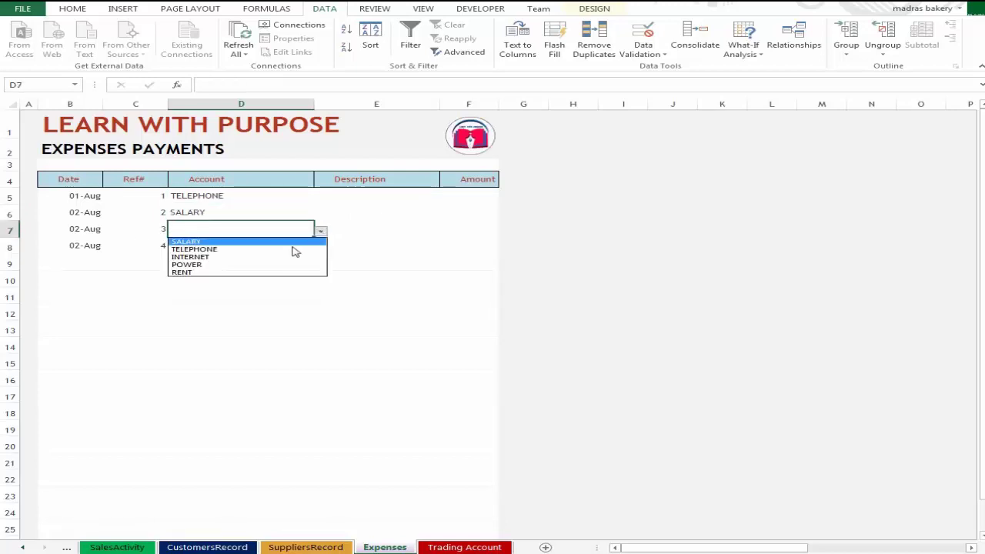
{"action": "left_click", "coordinate": [282, 265]}
{"action": "left_click", "coordinate": [373, 266]}
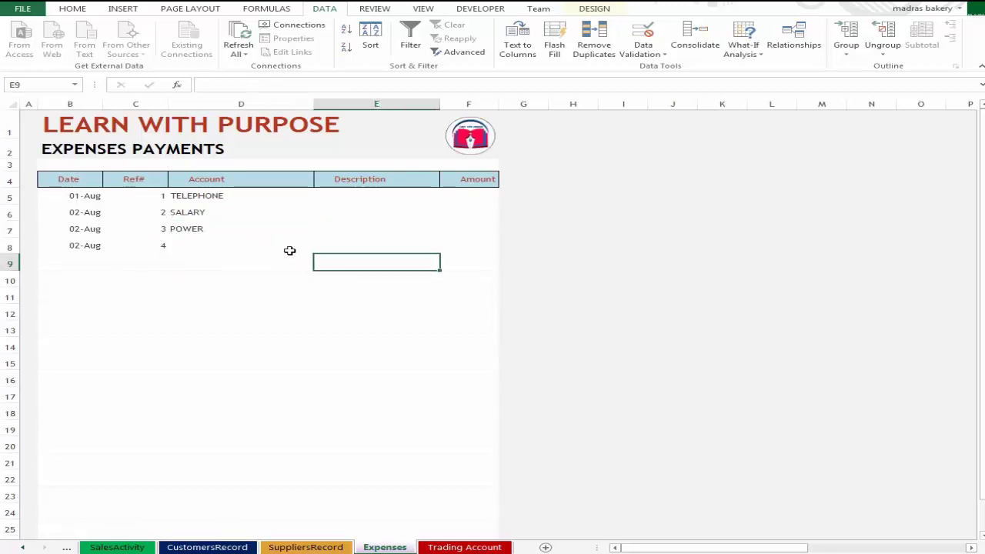
{"action": "left_click", "coordinate": [289, 250]}
{"action": "left_click", "coordinate": [321, 249]}
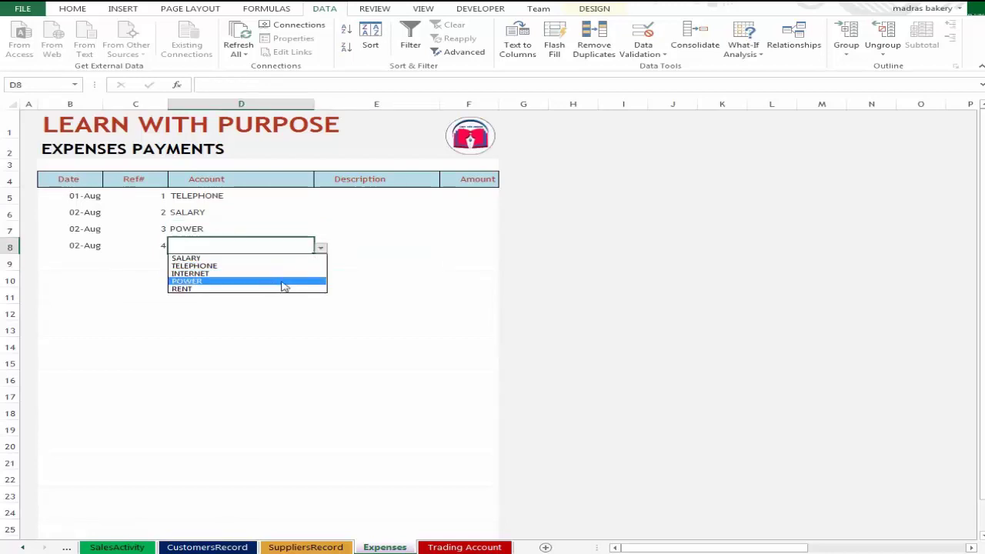
{"action": "left_click", "coordinate": [278, 274]}
Enter Aug-17 as the first description and copy it down to all four expenses.
{"action": "left_click", "coordinate": [379, 194]}
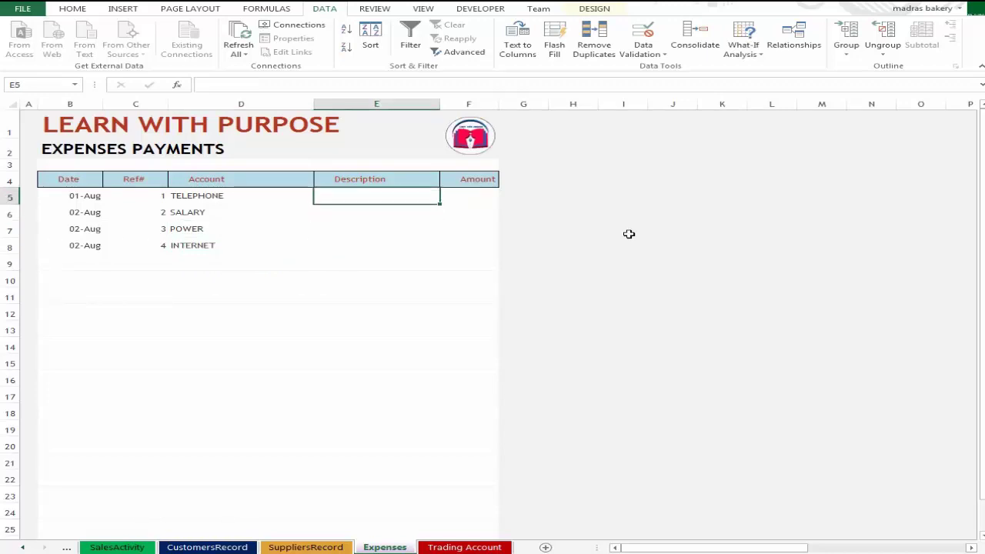
{"action": "key", "text": "Left"}
{"action": "key", "text": "Right"}
{"action": "type", "text": "Aug"}
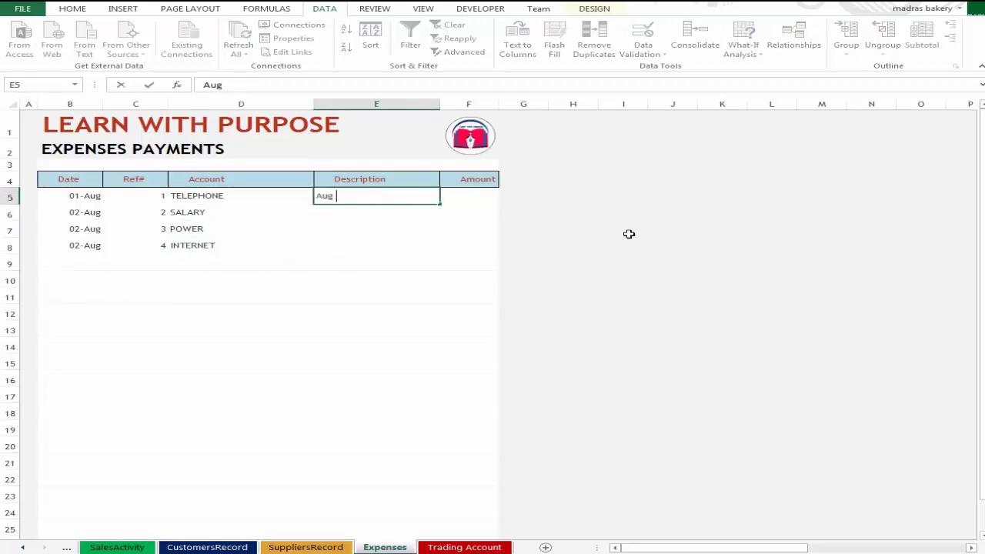
{"action": "type", "text": "-17"}
{"action": "key", "text": "Return"}
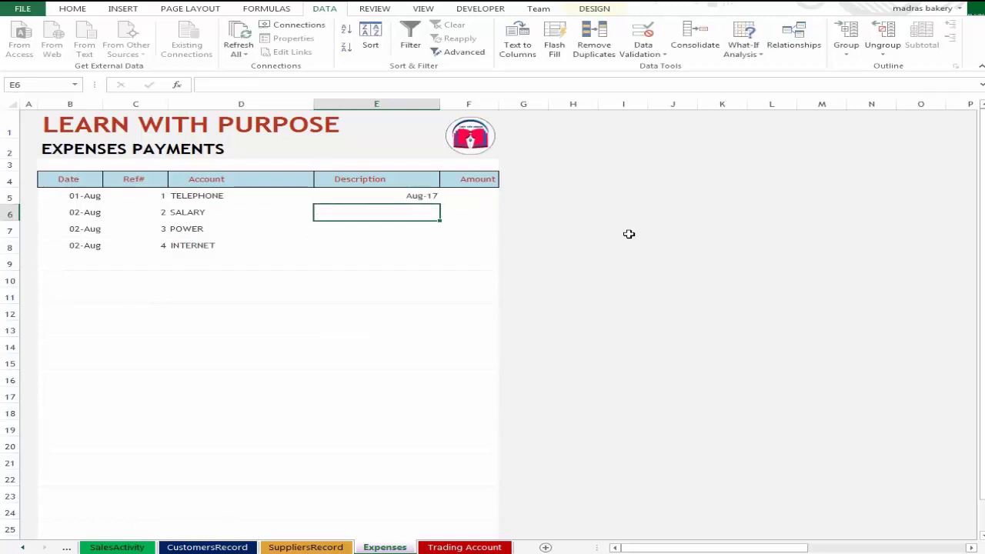
{"action": "key", "text": "Up"}
{"action": "key", "text": "Down"}
{"action": "key", "text": "Up"}
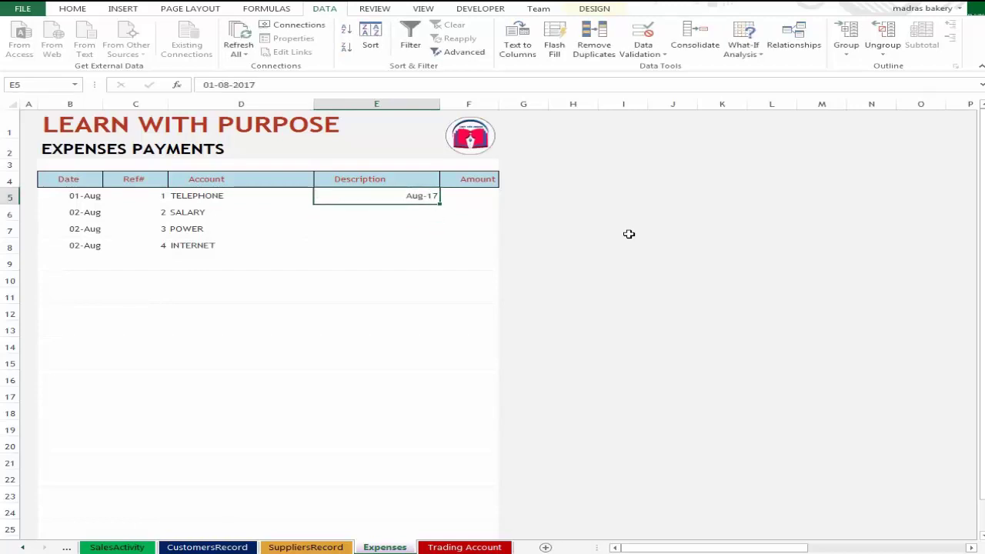
{"action": "key", "text": "Down"}
{"action": "key", "text": "Up"}
{"action": "key", "text": "shift+Down"}
{"action": "key", "text": "shift+Down"}
{"action": "key", "text": "shift+Down"}
{"action": "key", "text": "ctrl+d"}
{"action": "key", "text": "Down"}
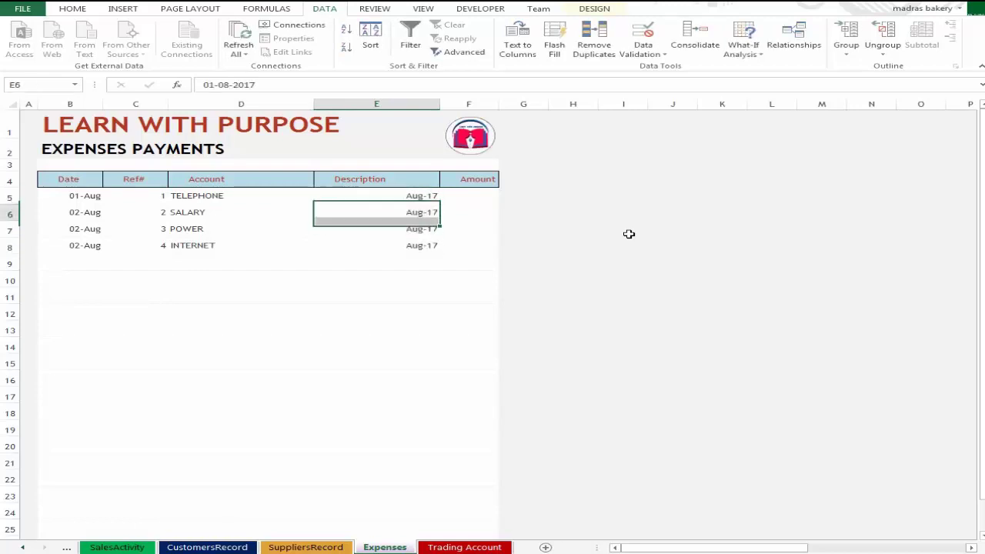
{"action": "key", "text": "Up"}
Enter the amounts 500, 20000, 5000 and 1500 for the four expenses.
{"action": "key", "text": "Right"}
{"action": "type", "text": "50"}
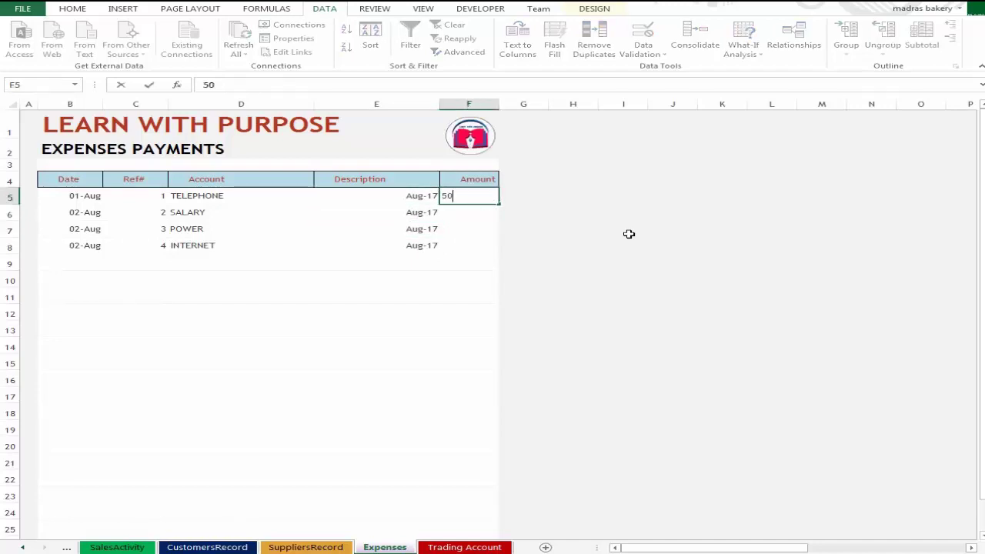
{"action": "key", "text": "Return"}
{"action": "type", "text": "2"}
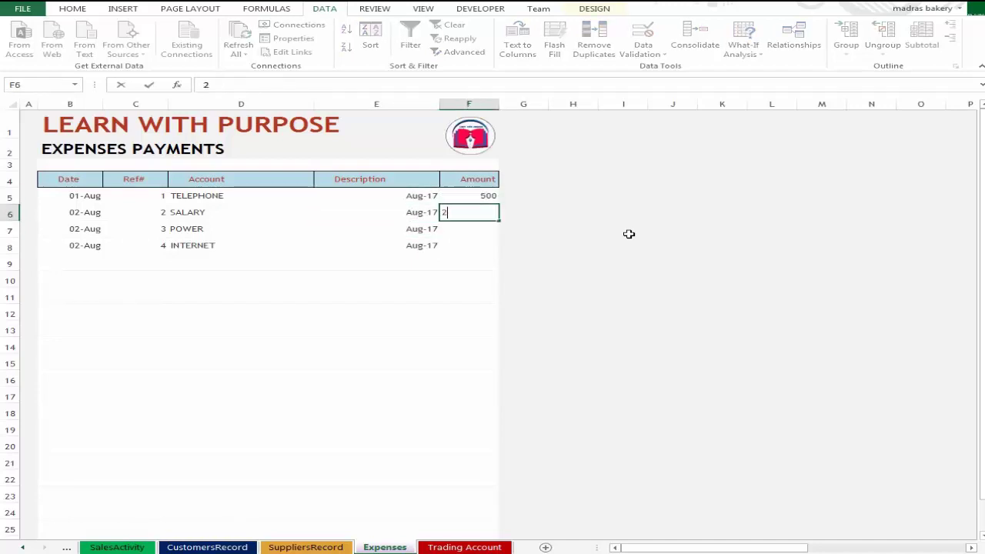
{"action": "type", "text": "0000"}
{"action": "key", "text": "Return"}
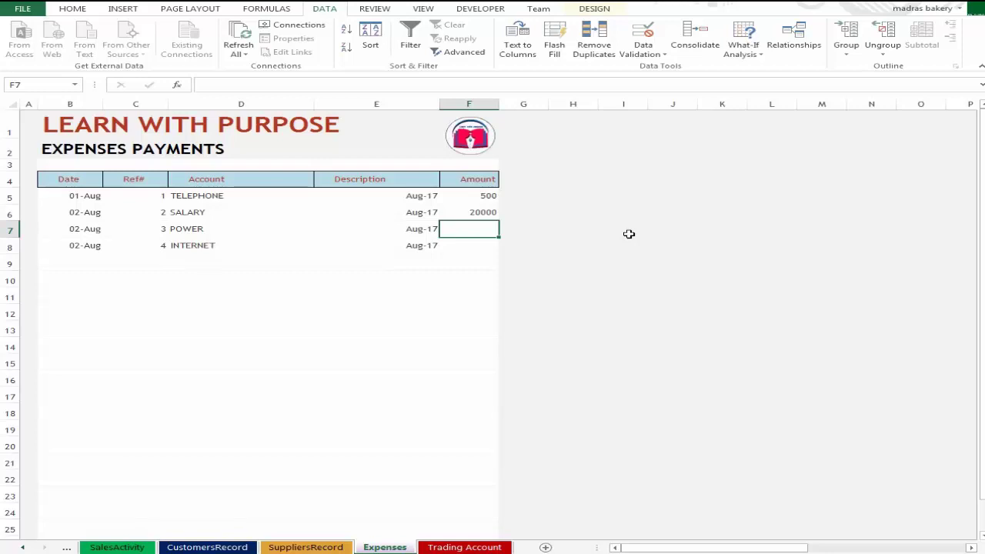
{"action": "type", "text": "5000"}
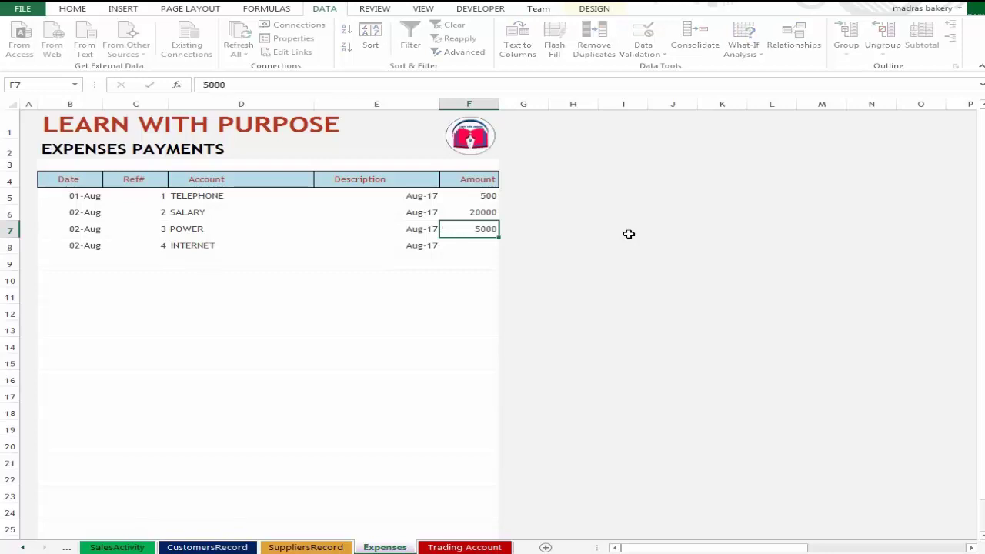
{"action": "key", "text": "Return"}
{"action": "type", "text": "5000"}
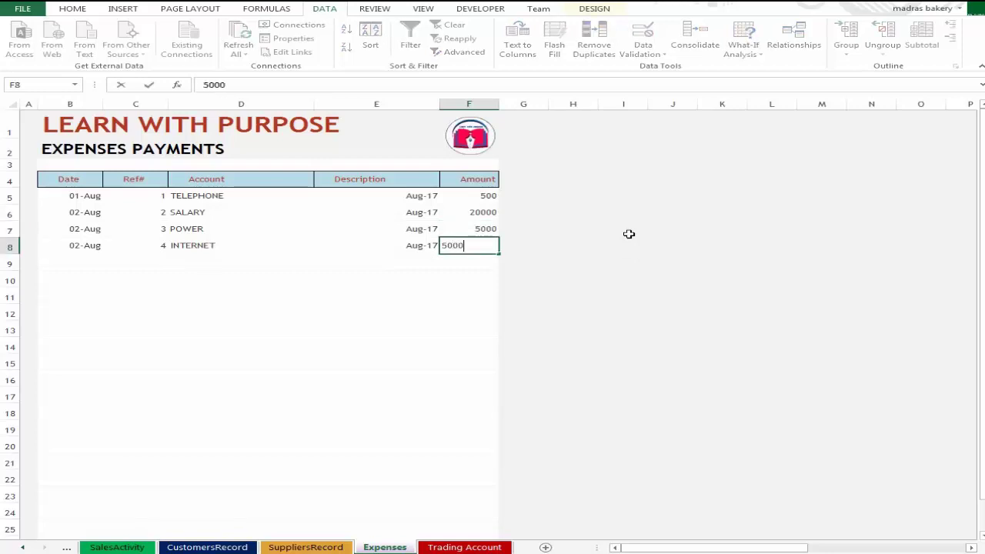
{"action": "key", "text": "BackSpace"}
{"action": "type", "text": "0"}
{"action": "key", "text": "Return"}
{"action": "key", "text": "Up"}
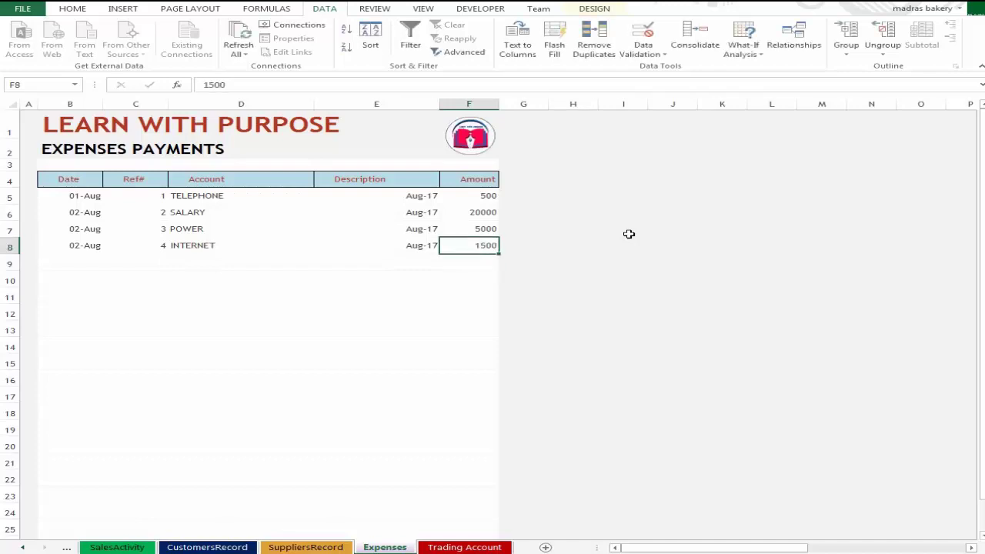
Enter =SUMIF(Expenses!$D:$F,'Trading Account'!B16,Expenses!$F:$F) in the SALARY line's F16.
{"action": "left_click", "coordinate": [460, 547]}
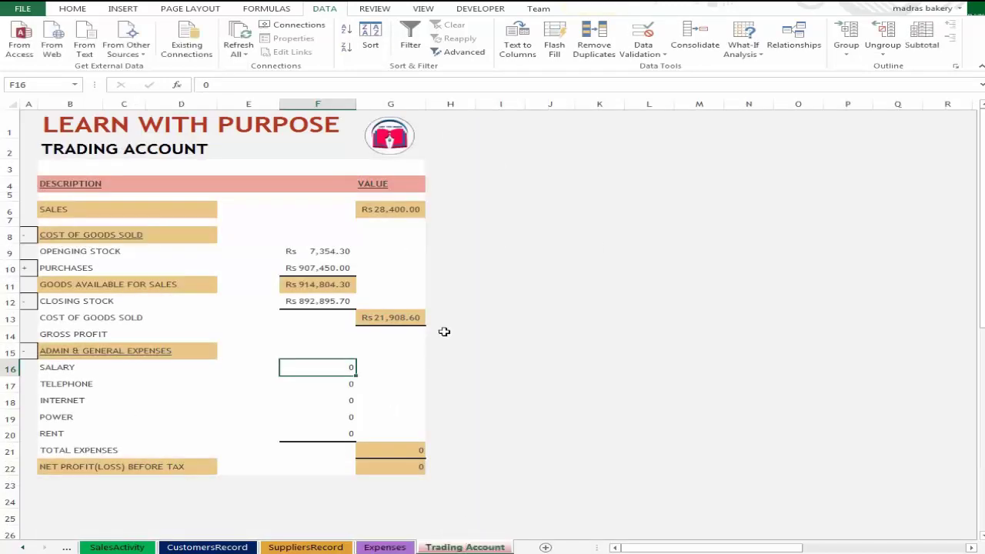
{"action": "left_click", "coordinate": [116, 368]}
{"action": "left_click", "coordinate": [319, 367]}
{"action": "key", "text": "Return"}
{"action": "key", "text": "Up"}
{"action": "type", "text": "=sumif"}
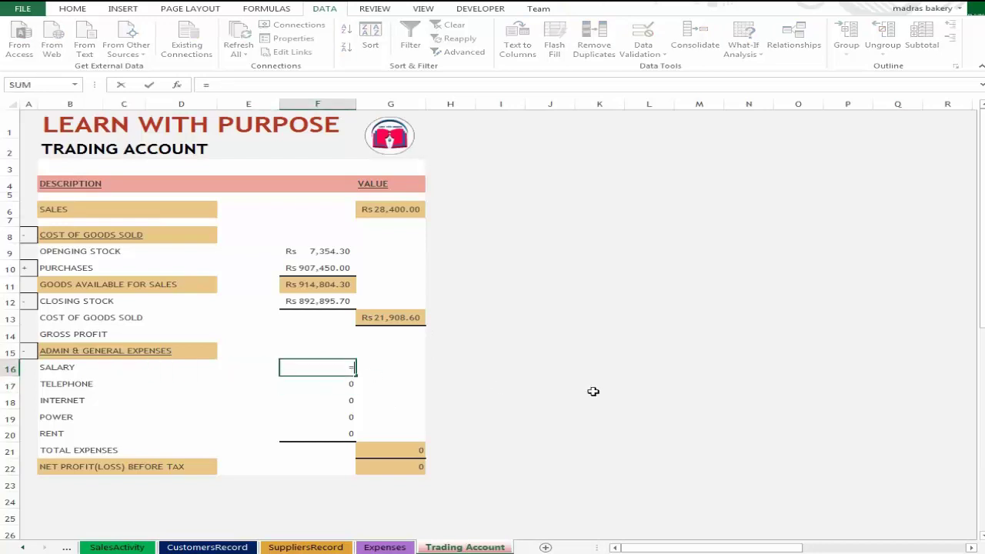
{"action": "key", "text": "Tab"}
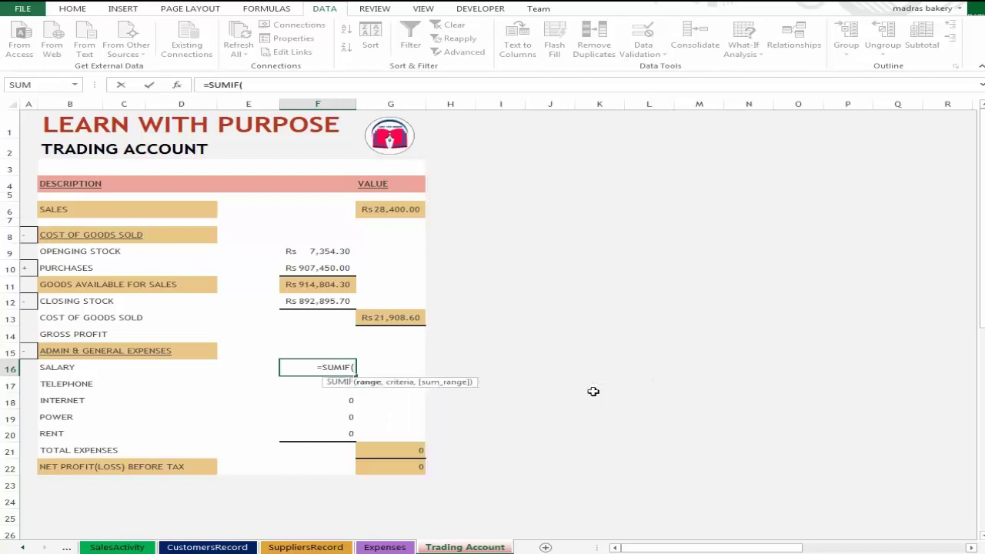
{"action": "key", "text": "Left"}
{"action": "key", "text": "Left"}
{"action": "key", "text": "Left"}
{"action": "key", "text": "Left"}
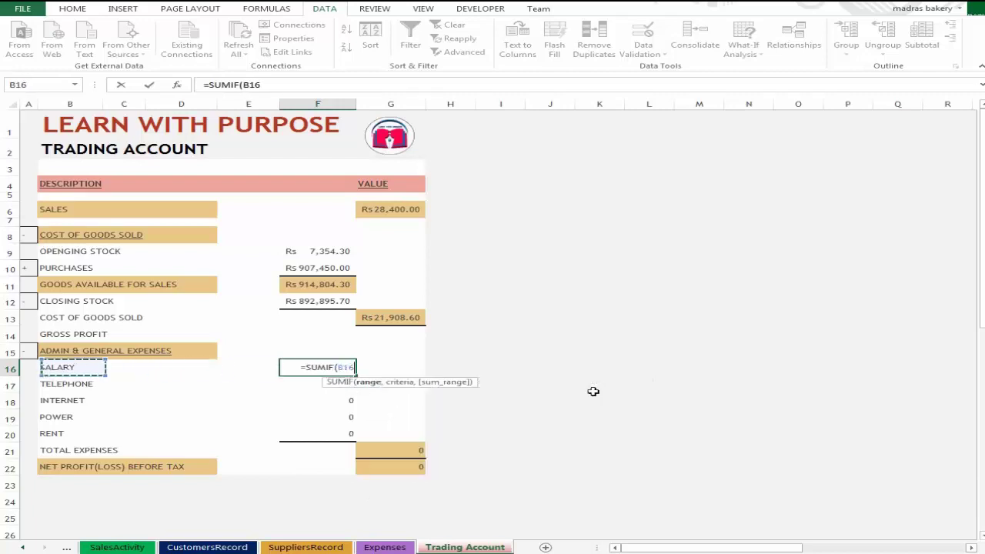
{"action": "key", "text": "ctrl+Up"}
{"action": "key", "text": "BackSpace"}
{"action": "key", "text": "BackSpace"}
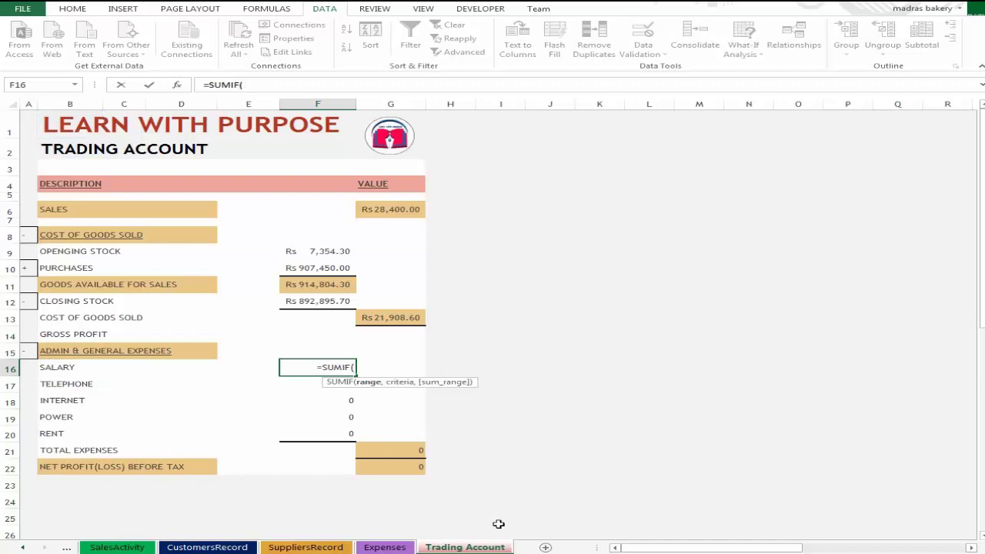
{"action": "left_click", "coordinate": [391, 546]}
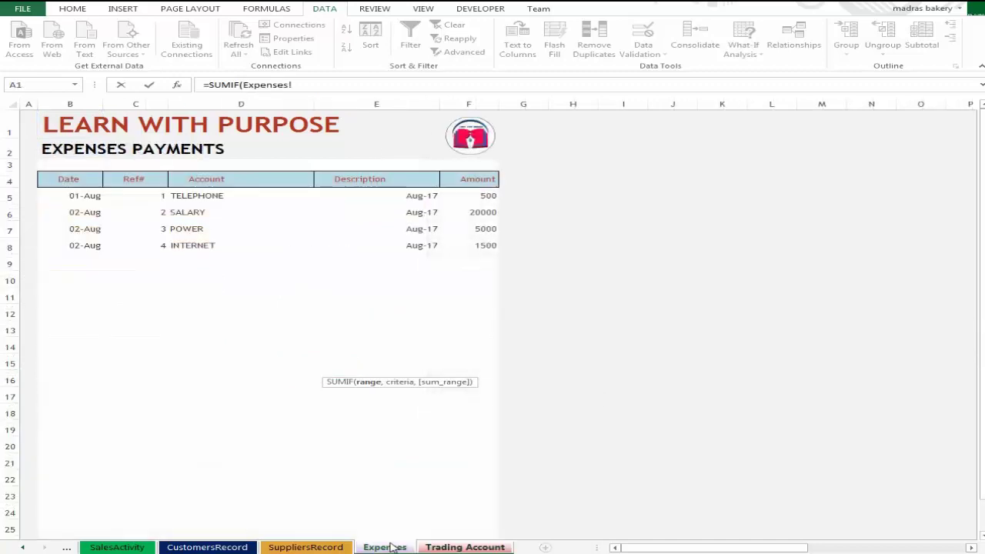
{"action": "left_click", "coordinate": [215, 107]}
{"action": "left_click_drag", "start_coordinate": [216, 107], "coordinate": [467, 100]}
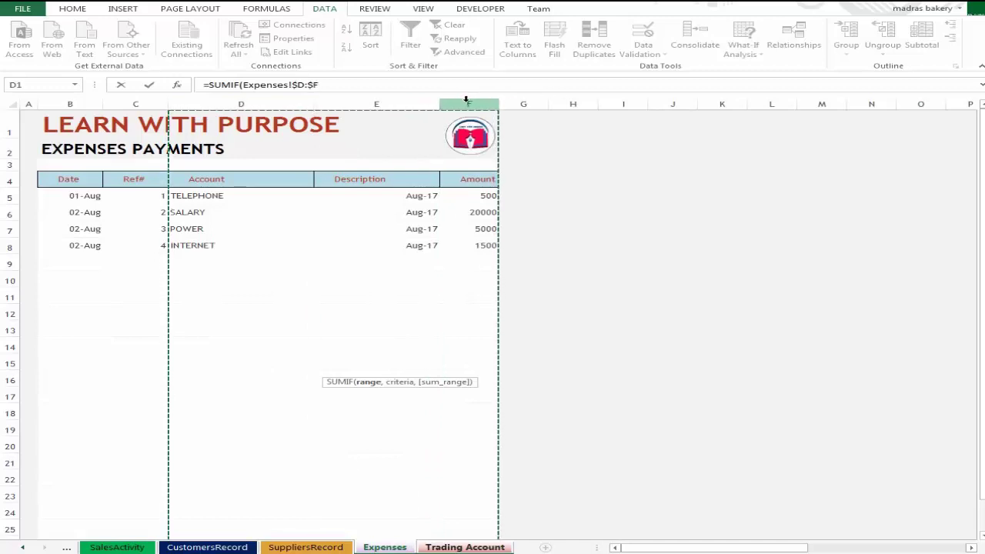
{"action": "type", "text": ","}
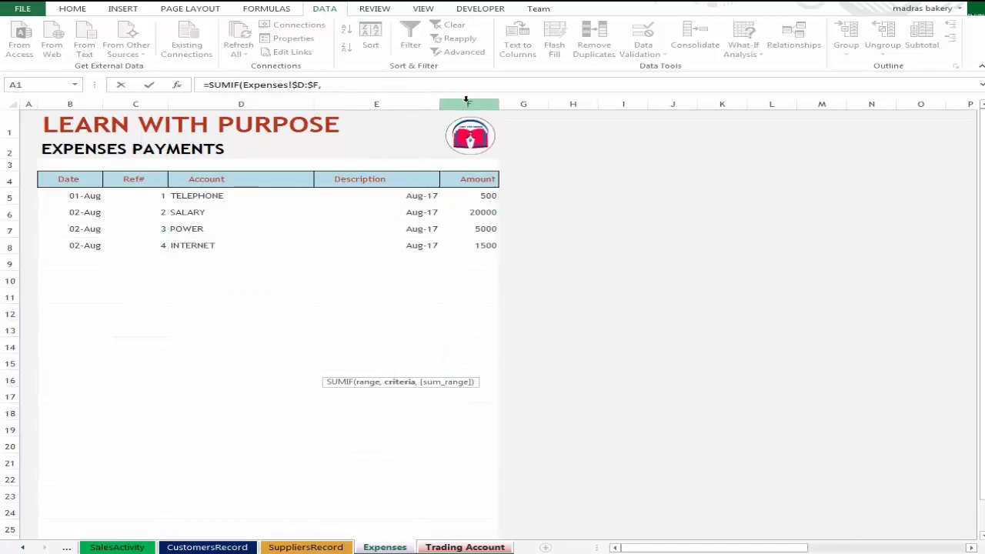
{"action": "left_click", "coordinate": [465, 547]}
{"action": "left_click", "coordinate": [89, 372]}
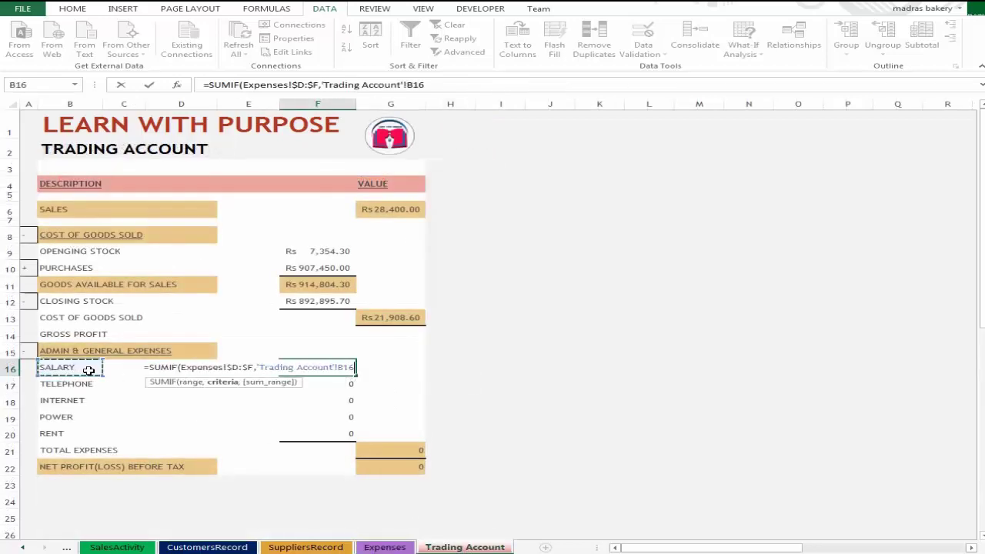
{"action": "type", "text": ","}
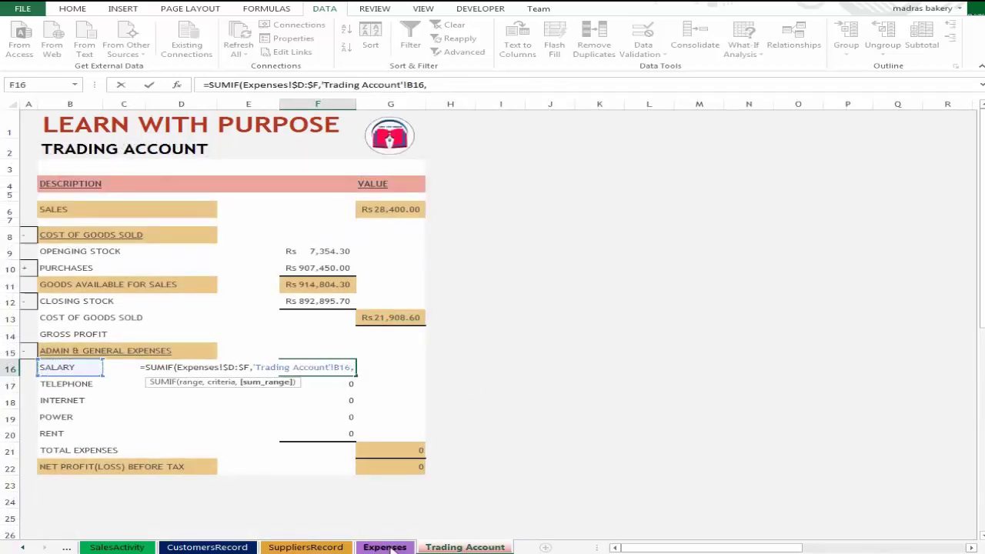
{"action": "left_click", "coordinate": [385, 547]}
{"action": "left_click", "coordinate": [469, 103]}
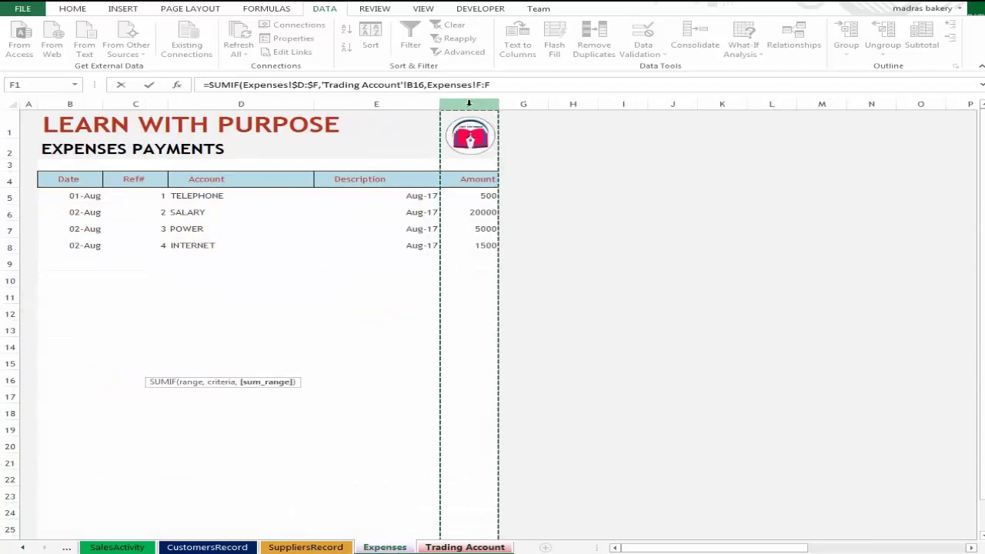
{"action": "key", "text": "F4"}
{"action": "key", "text": "Return"}
{"action": "key", "text": "Up"}
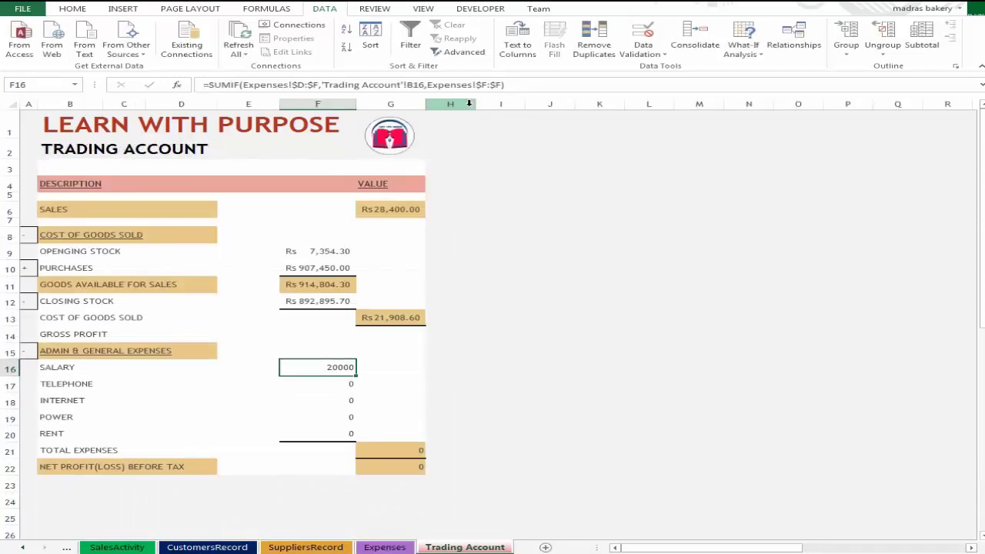
Copy the SUMIF formula down through F20 and adjust formatting from the Home tab.
{"action": "key", "text": "shift+Down"}
{"action": "key", "text": "shift+Down"}
{"action": "key", "text": "shift+Down"}
{"action": "key", "text": "ctrl+d"}
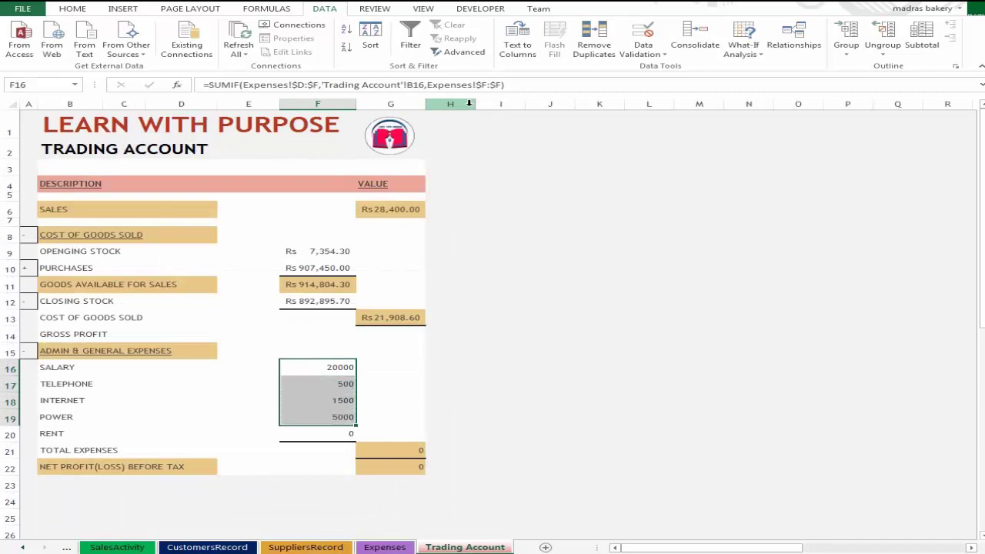
{"action": "key", "text": "Down"}
{"action": "key", "text": "Down"}
{"action": "key", "text": "Down"}
{"action": "key", "text": "Down"}
{"action": "key", "text": "Up"}
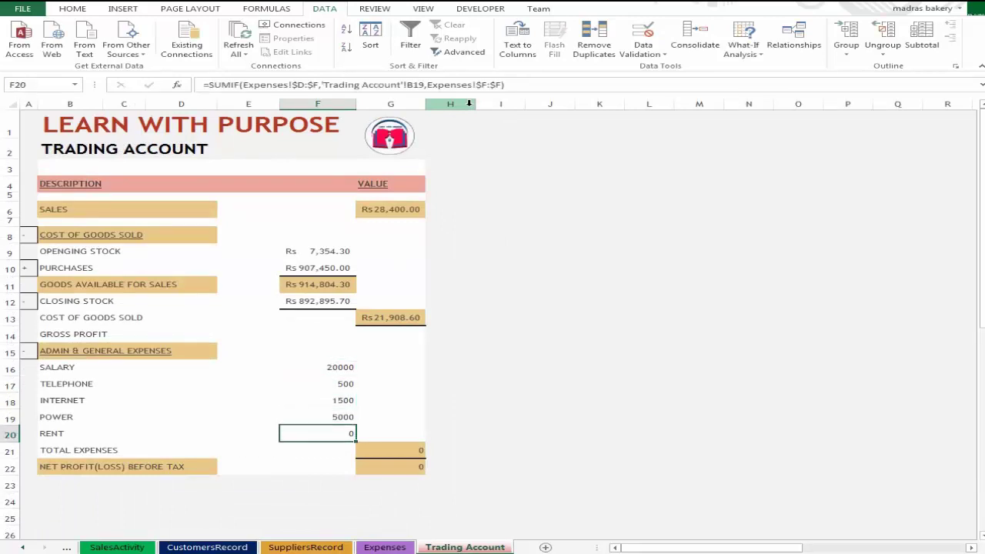
{"action": "key", "text": "Down"}
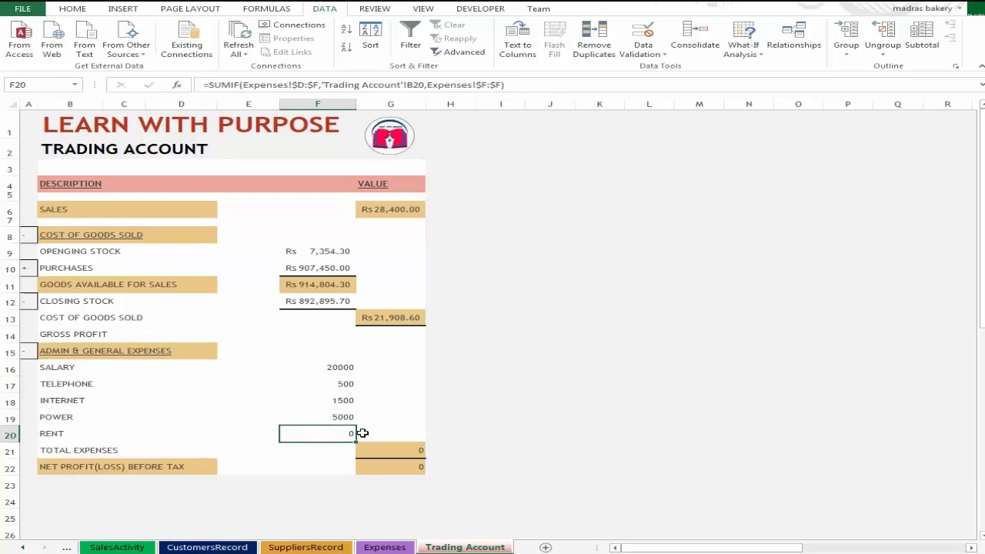
{"action": "left_click", "coordinate": [70, 11]}
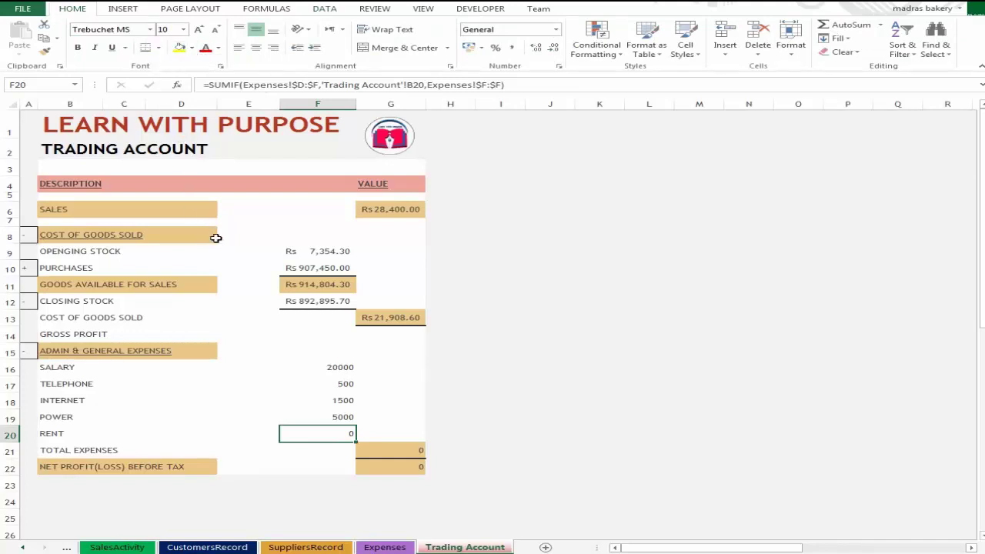
{"action": "left_click", "coordinate": [497, 400]}
{"action": "left_click", "coordinate": [335, 439]}
Enter =SUM(F16:F20) in G21 to total expenses at 27000, then select F16:G22.
{"action": "left_click", "coordinate": [482, 418]}
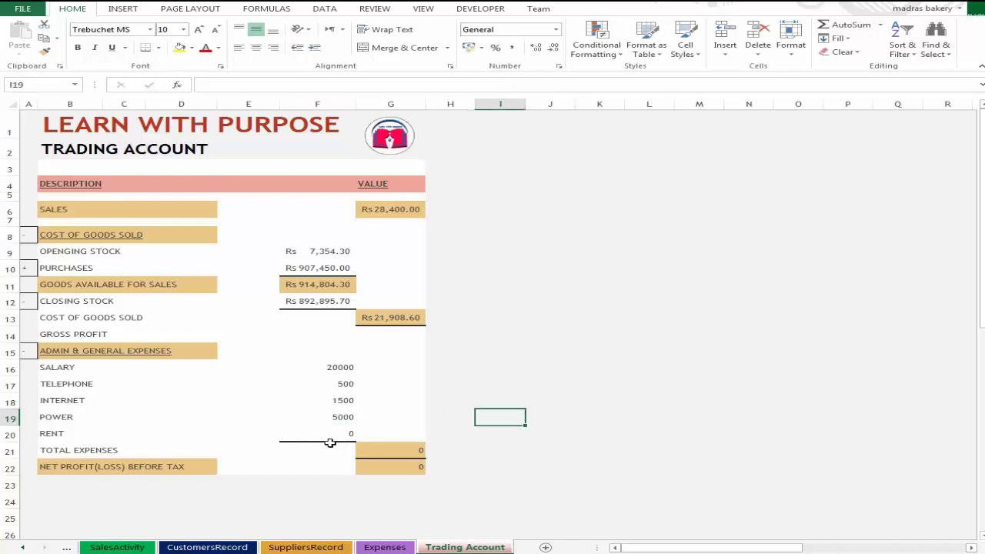
{"action": "left_click", "coordinate": [331, 437]}
{"action": "key", "text": "Down"}
{"action": "key", "text": "Right"}
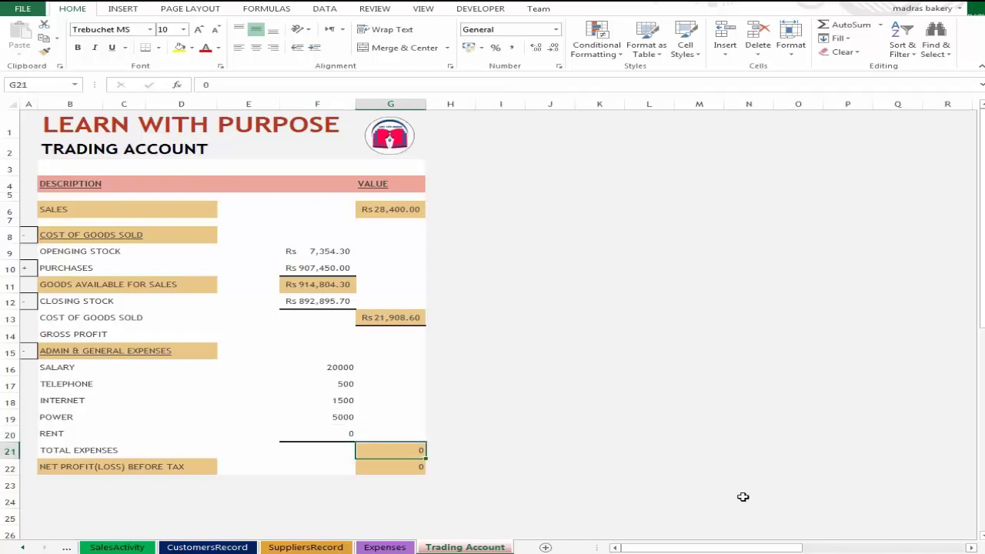
{"action": "type", "text": "=sum"}
{"action": "key", "text": "Return"}
{"action": "key", "text": "Up"}
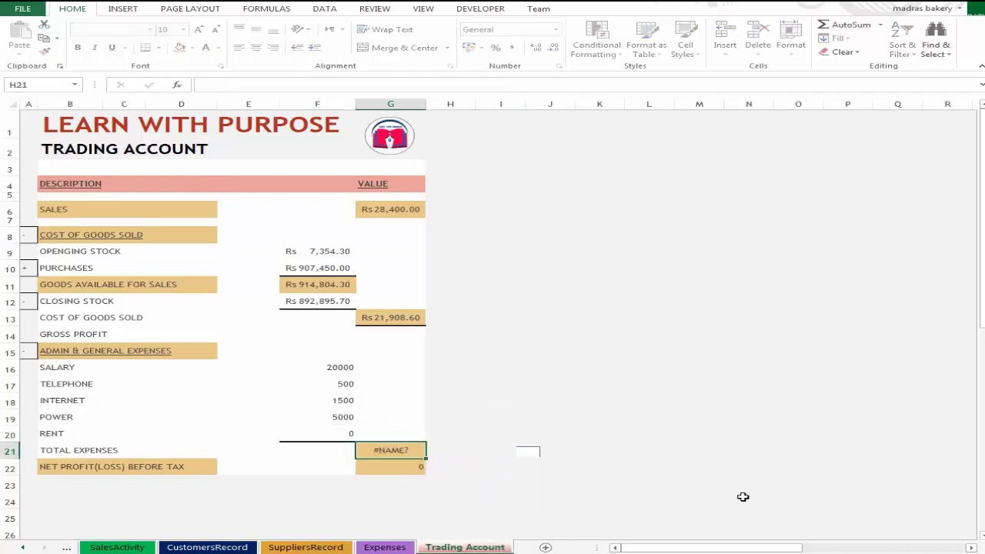
{"action": "key", "text": "Up"}
{"action": "key", "text": "Up"}
{"action": "key", "text": "Down"}
{"action": "key", "text": "Down"}
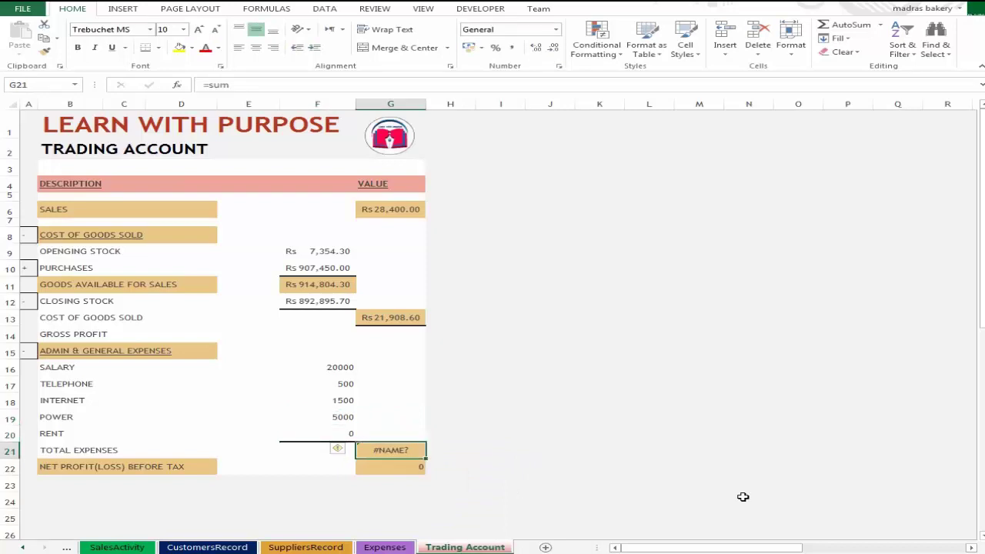
{"action": "type", "text": "=sum"}
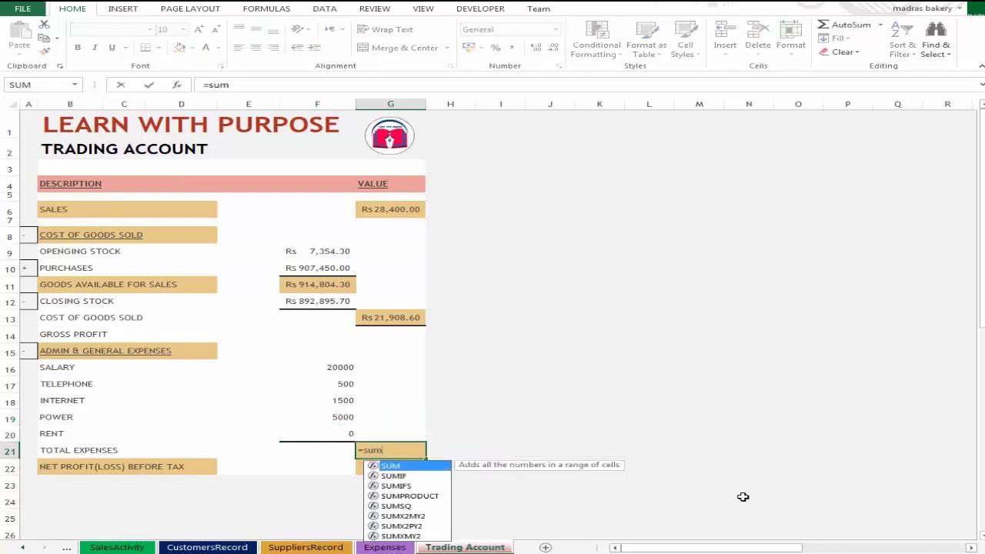
{"action": "type", "text": "("}
{"action": "key", "text": "Left"}
{"action": "key", "text": "Up"}
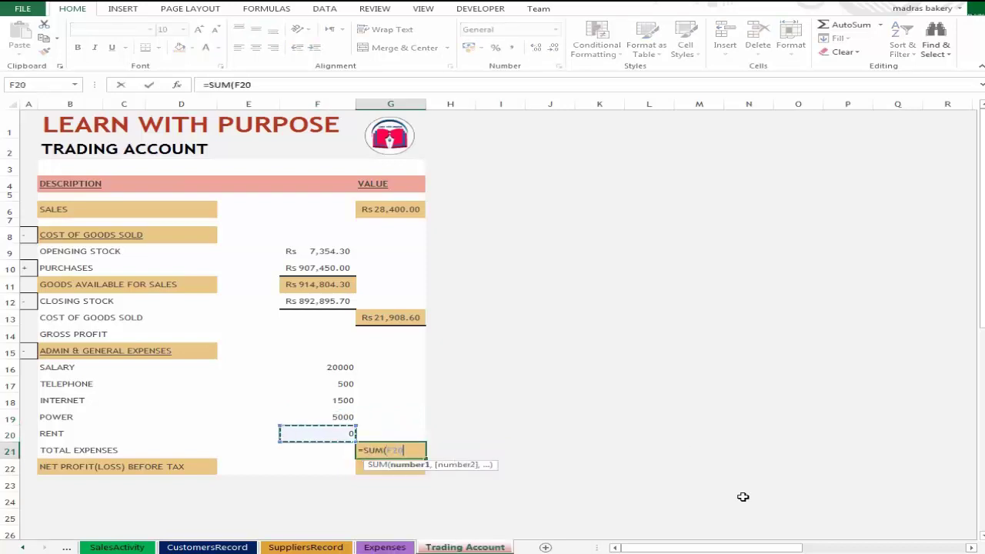
{"action": "key", "text": "shift+Up"}
{"action": "key", "text": "shift+Up"}
{"action": "key", "text": "shift+Up"}
{"action": "key", "text": "shift+Up"}
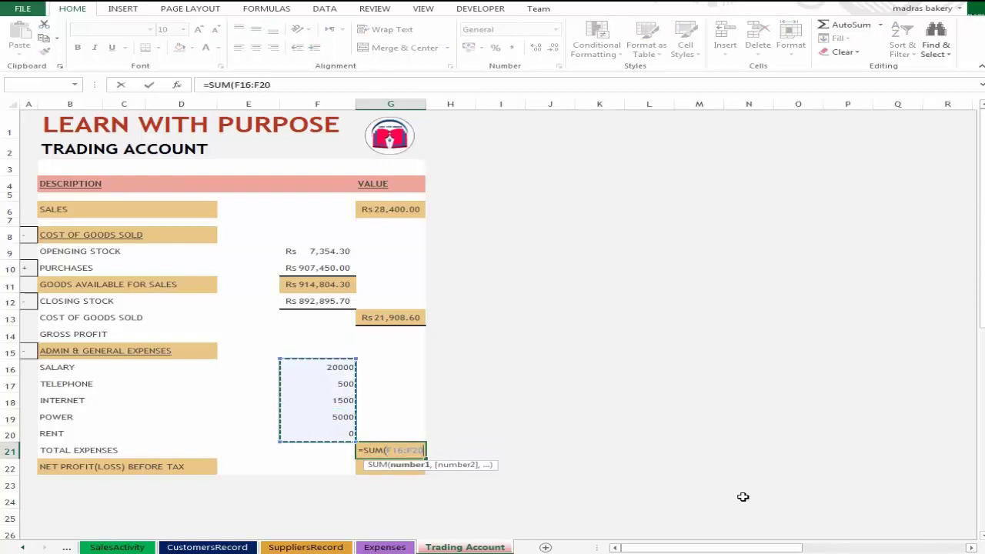
{"action": "type", "text": ")"}
{"action": "key", "text": "Return"}
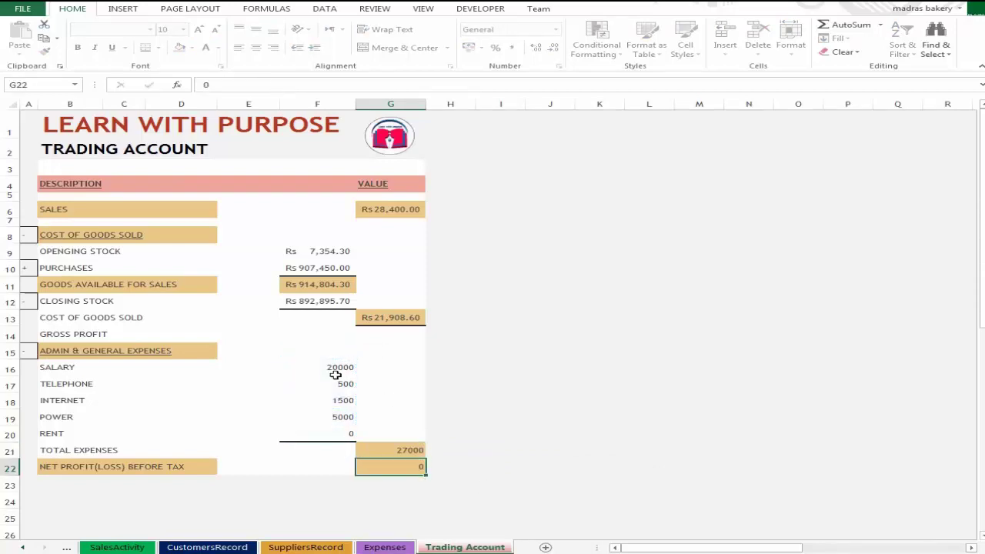
{"action": "left_click_drag", "start_coordinate": [336, 375], "coordinate": [387, 464]}
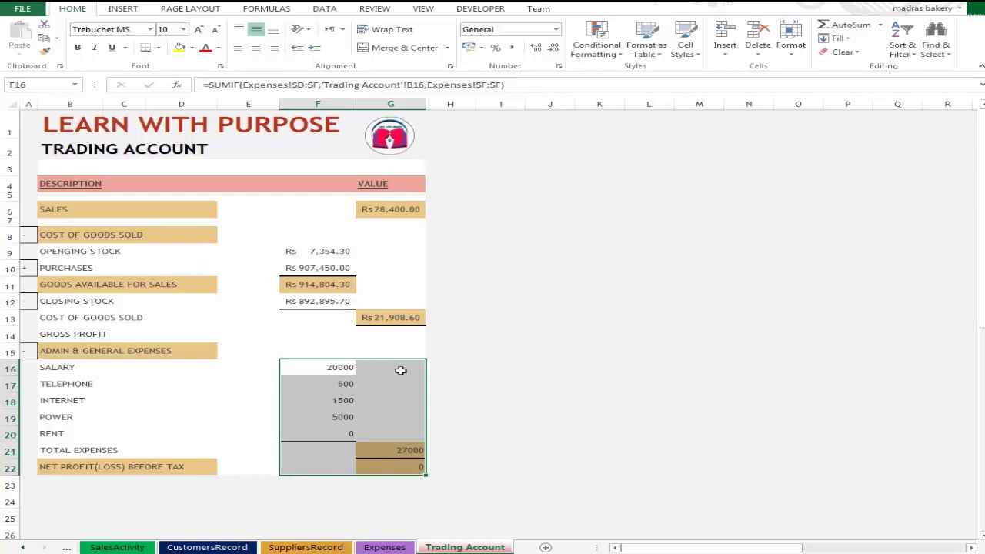
Apply Rs Accounting format to F16:G22, then undo a premature net profit formula.
{"action": "left_click", "coordinate": [469, 48]}
{"action": "left_click", "coordinate": [502, 373]}
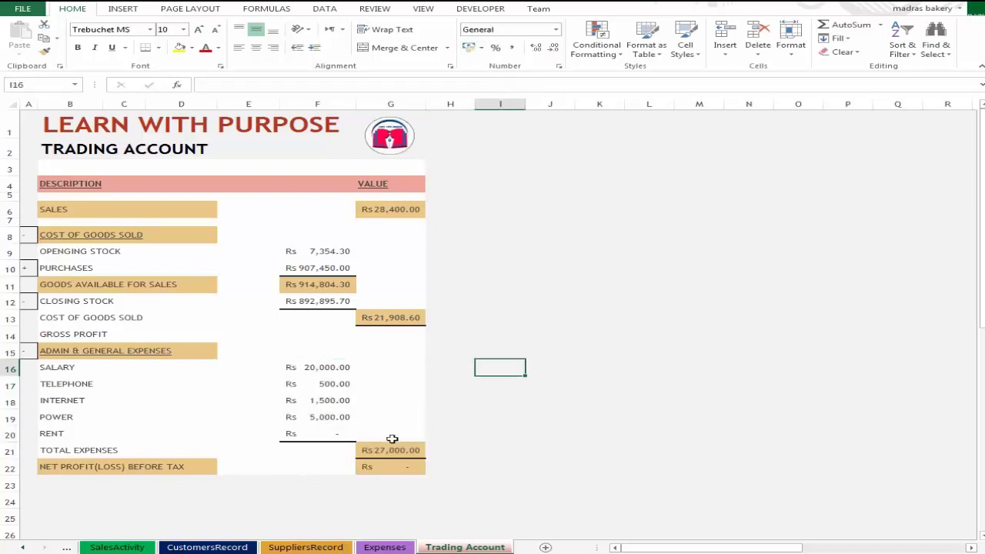
{"action": "left_click", "coordinate": [400, 464]}
{"action": "key", "text": "Up"}
{"action": "key", "text": "Down"}
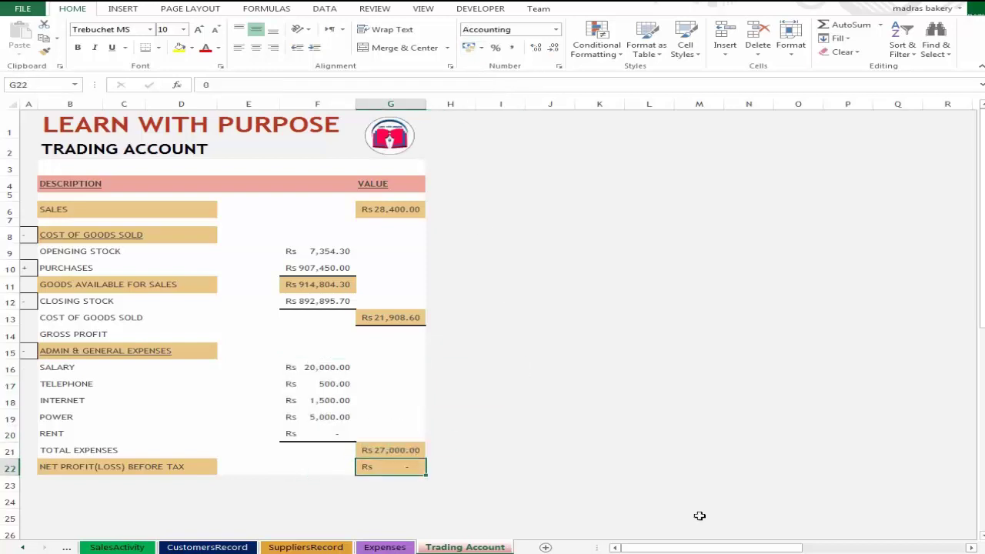
{"action": "type", "text": "="}
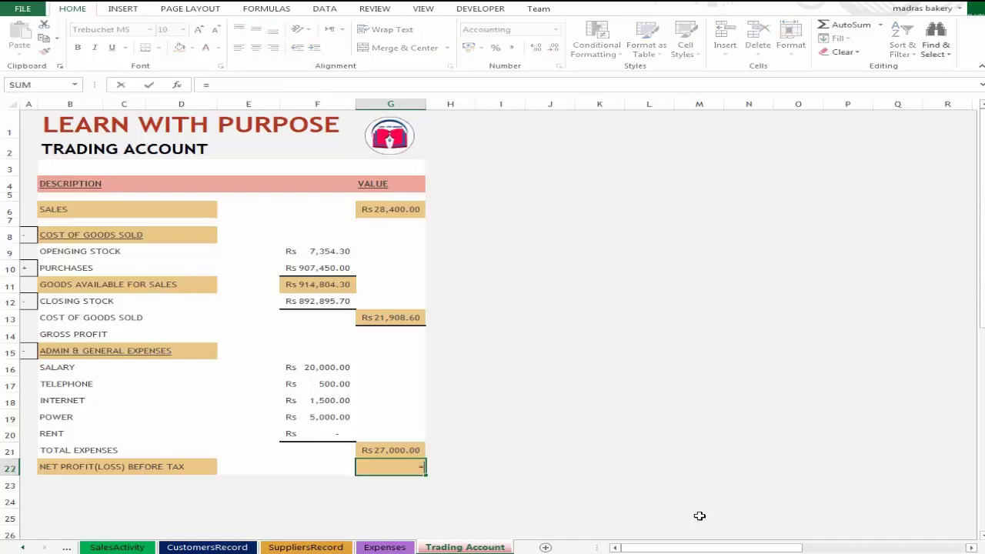
{"action": "left_click", "coordinate": [392, 317]}
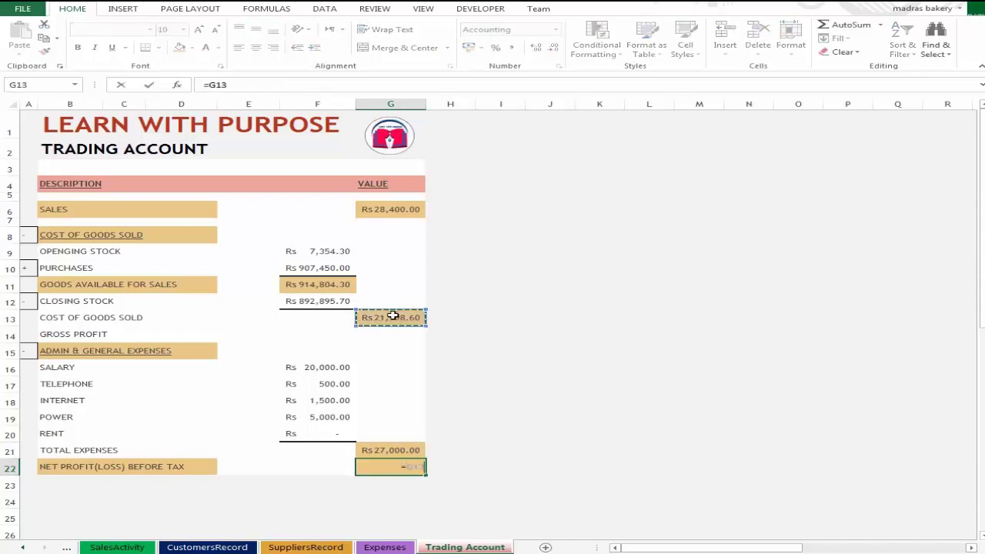
{"action": "type", "text": "-"}
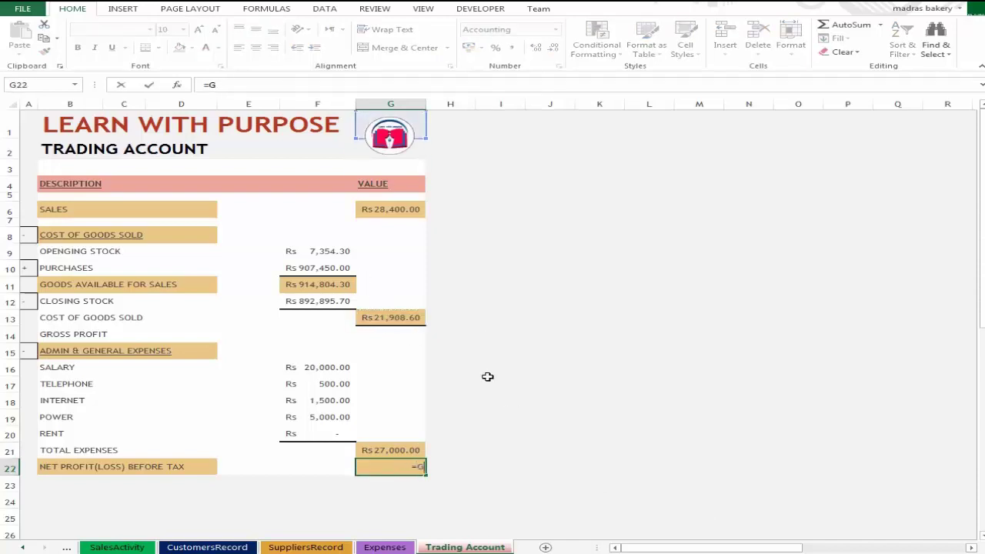
{"action": "type", "text": "G"}
{"action": "key", "text": "Return"}
{"action": "key", "text": "ctrl+z"}
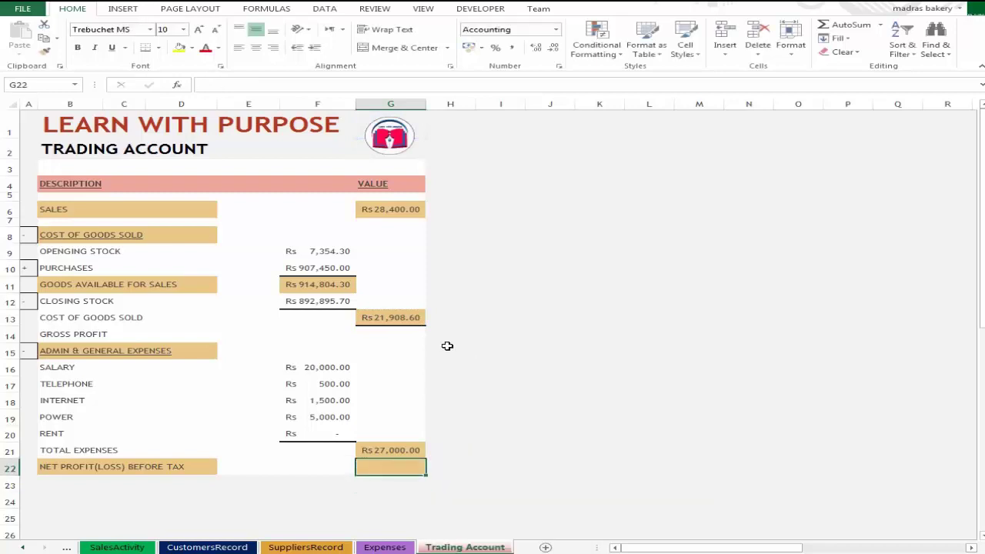
Enter gross profit =G6-G13 in G14, giving Rs 6,491.40.
{"action": "left_click", "coordinate": [393, 336]}
{"action": "key", "text": "Up"}
{"action": "key", "text": "Down"}
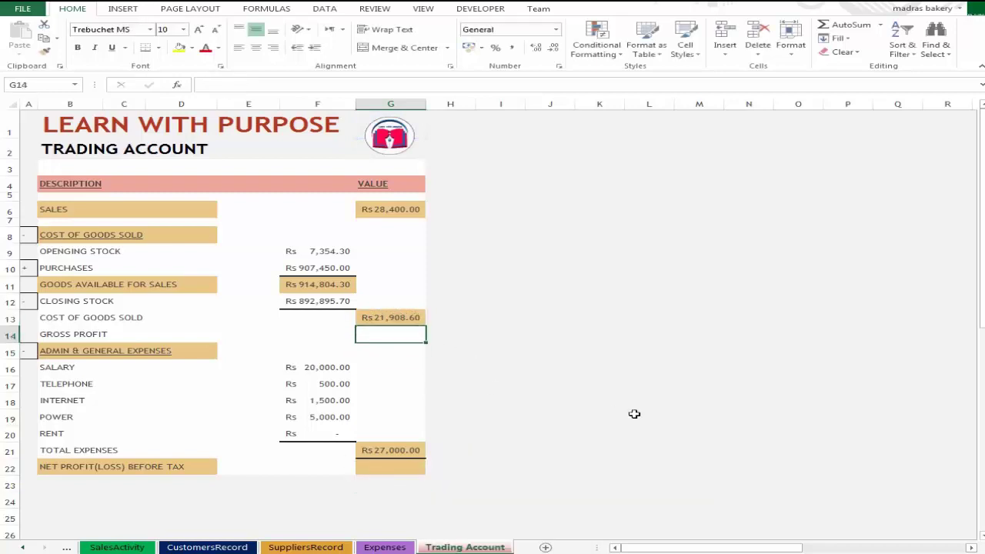
{"action": "type", "text": "="}
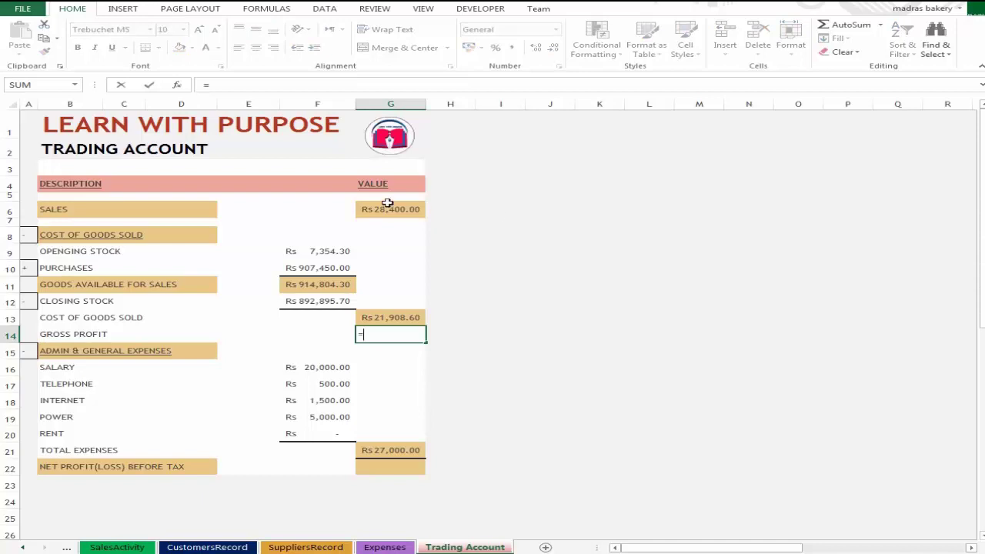
{"action": "left_click", "coordinate": [387, 208]}
{"action": "type", "text": "-"}
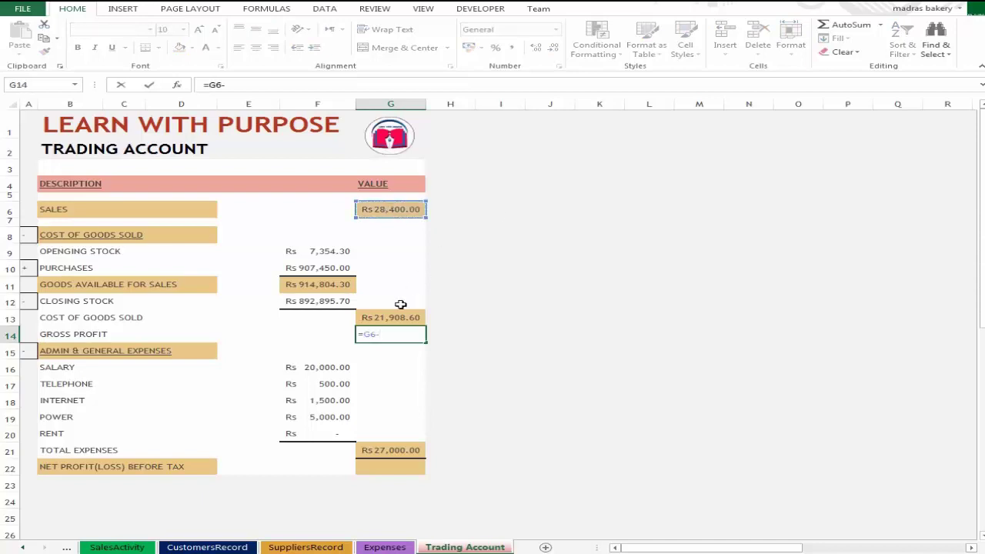
{"action": "left_click", "coordinate": [394, 314]}
{"action": "key", "text": "Return"}
{"action": "key", "text": "Up"}
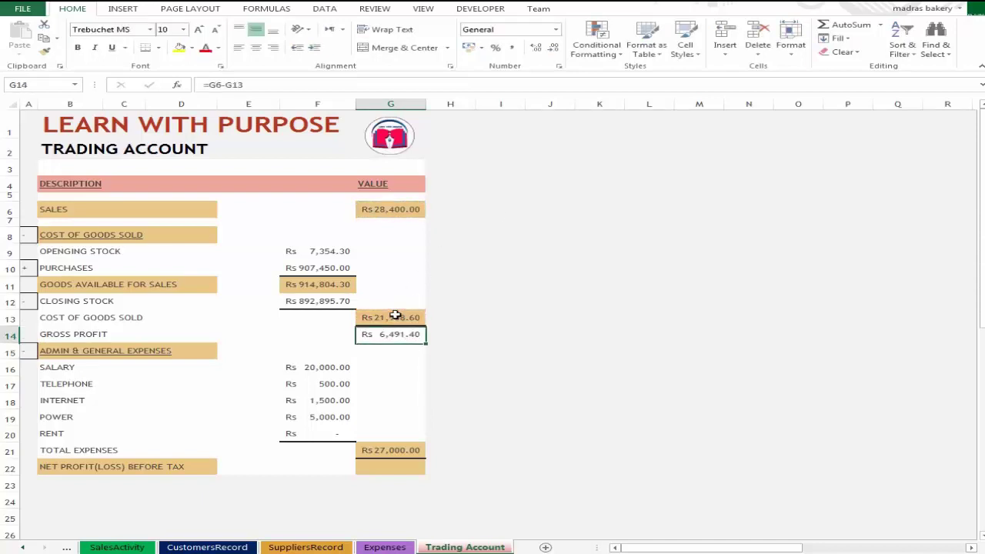
Enter net profit =G14-G21 in G22, showing Rs (20,508.60).
{"action": "left_click", "coordinate": [404, 466]}
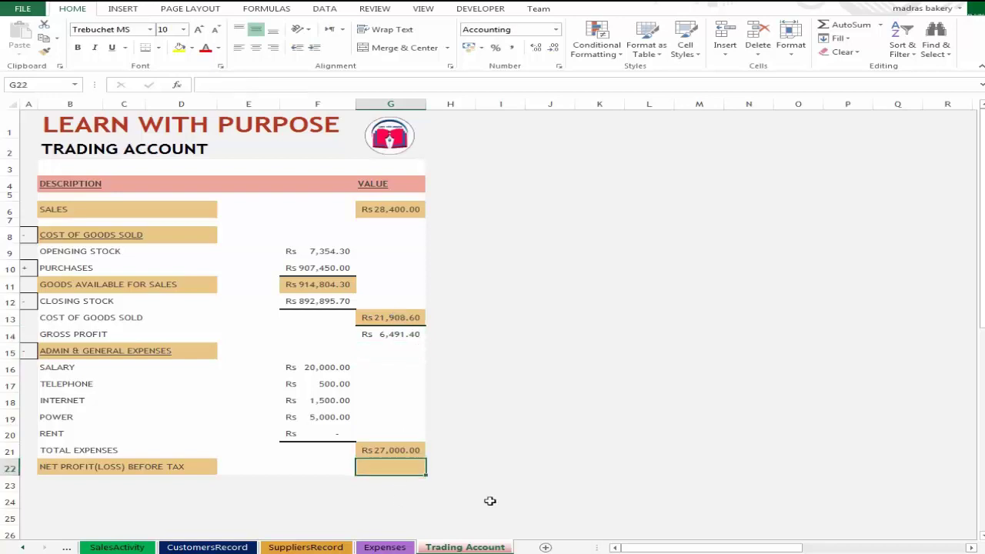
{"action": "type", "text": "="}
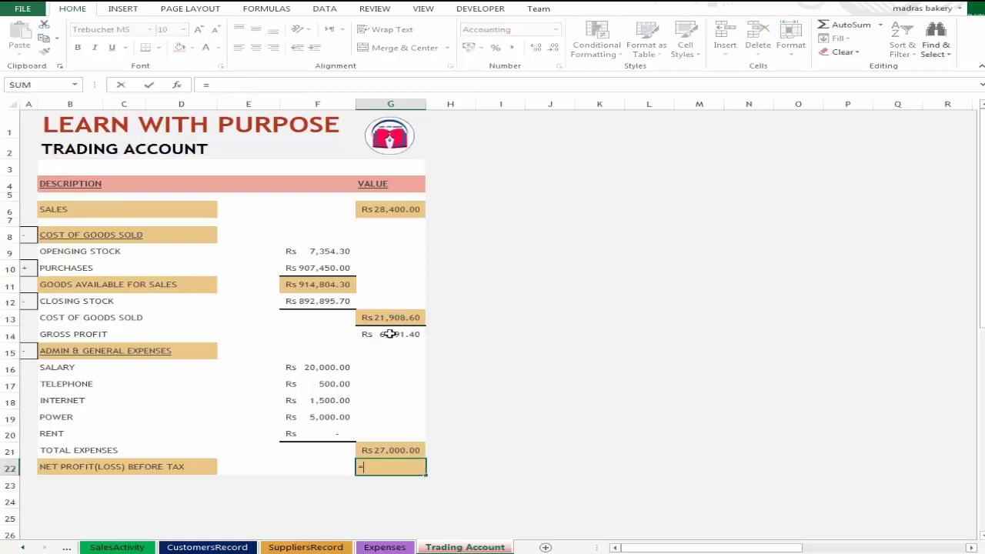
{"action": "left_click", "coordinate": [391, 334]}
{"action": "type", "text": "-"}
{"action": "key", "text": "Up"}
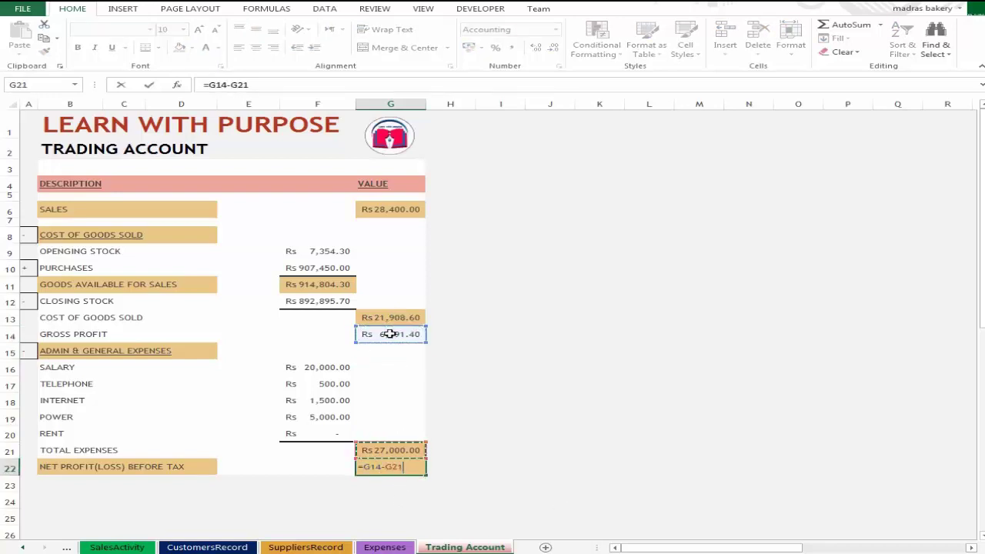
{"action": "key", "text": "Return"}
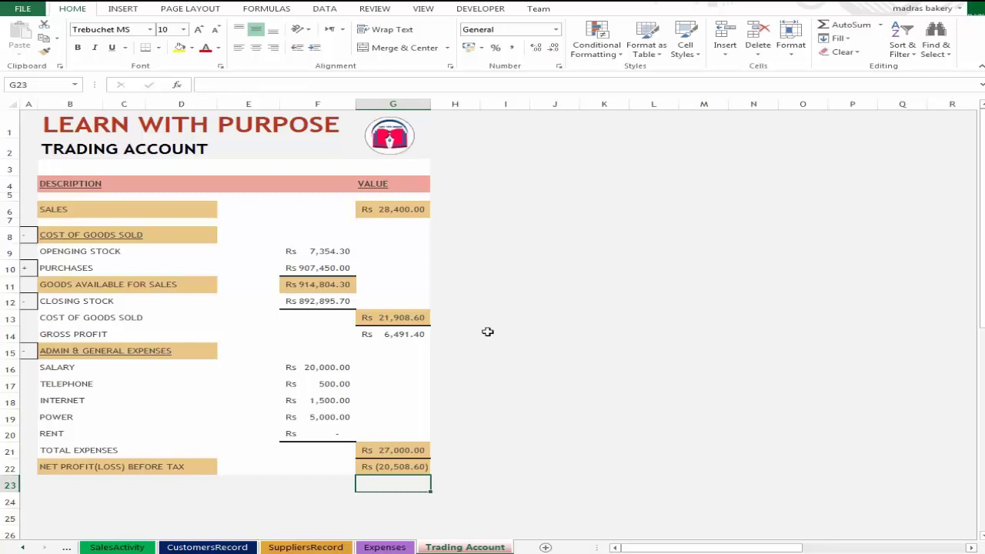
{"action": "left_click", "coordinate": [401, 467]}
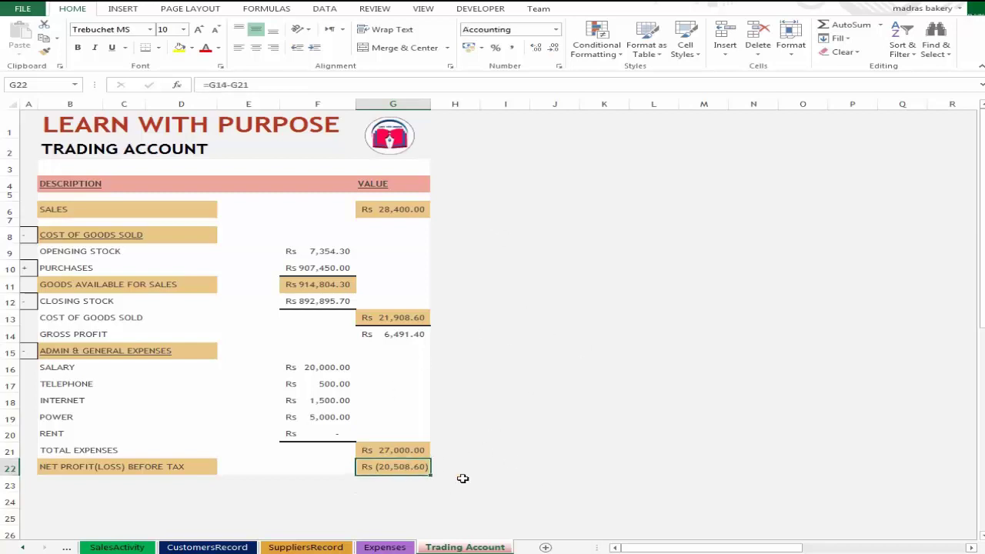
Leave the net profit cell and browse the SalesActivity, PurchaseActivity and CustomersRecord sheets.
{"action": "left_click", "coordinate": [109, 398]}
{"action": "left_click", "coordinate": [56, 415]}
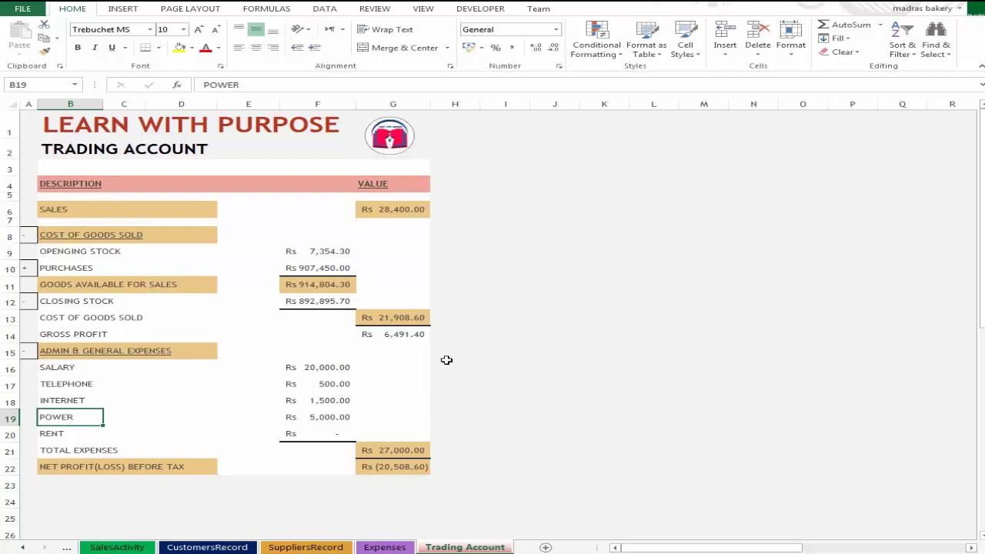
{"action": "left_click", "coordinate": [116, 546]}
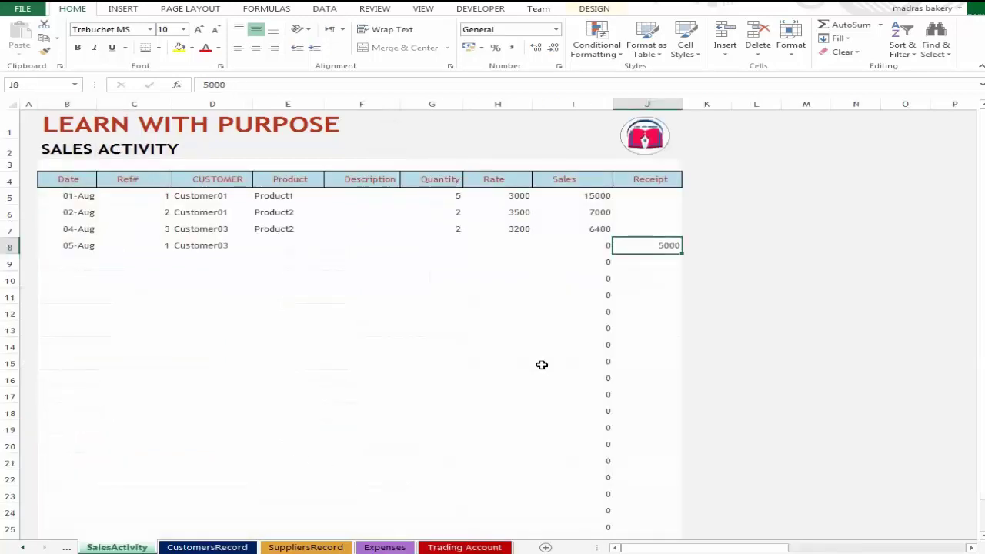
{"action": "left_click", "coordinate": [644, 144]}
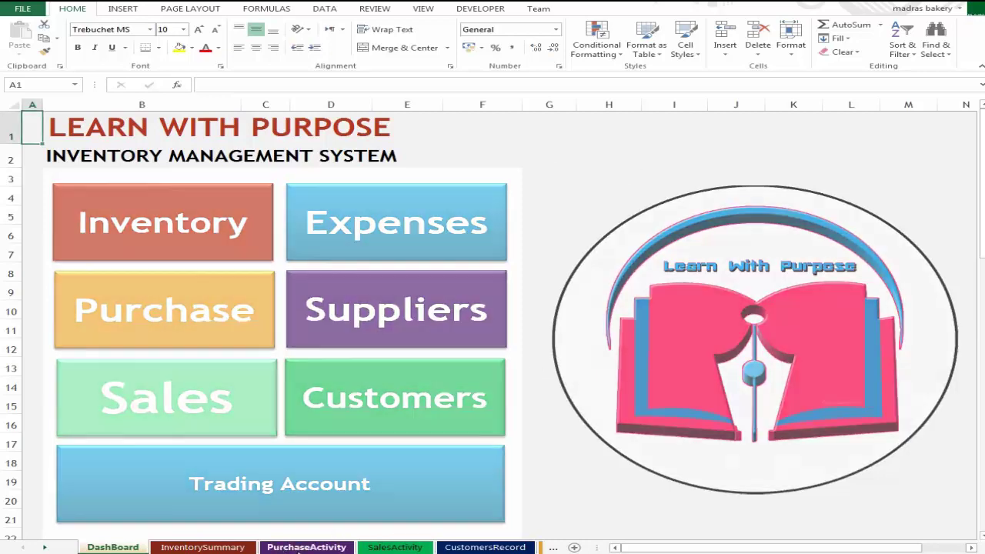
{"action": "left_click", "coordinate": [306, 548]}
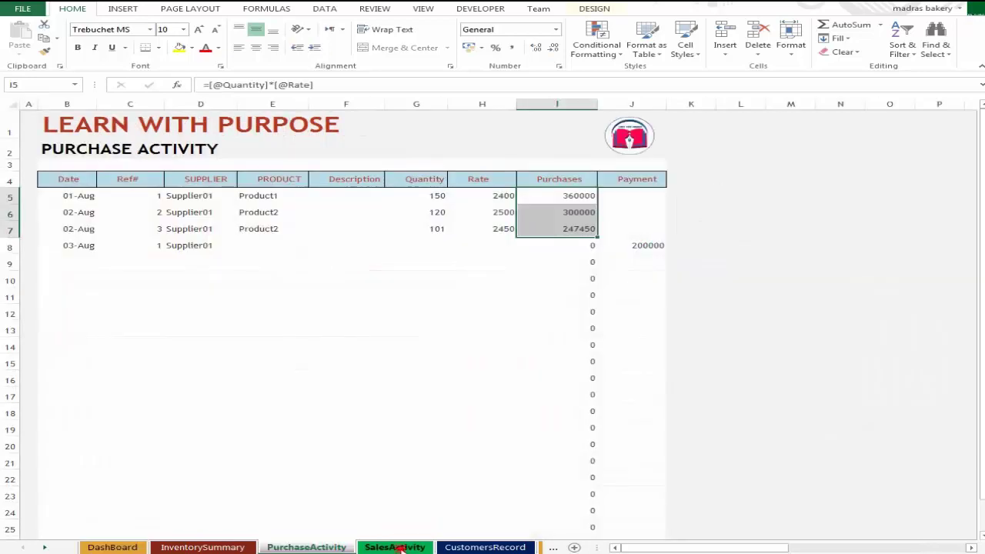
{"action": "left_click", "coordinate": [395, 548]}
{"action": "left_click", "coordinate": [485, 548]}
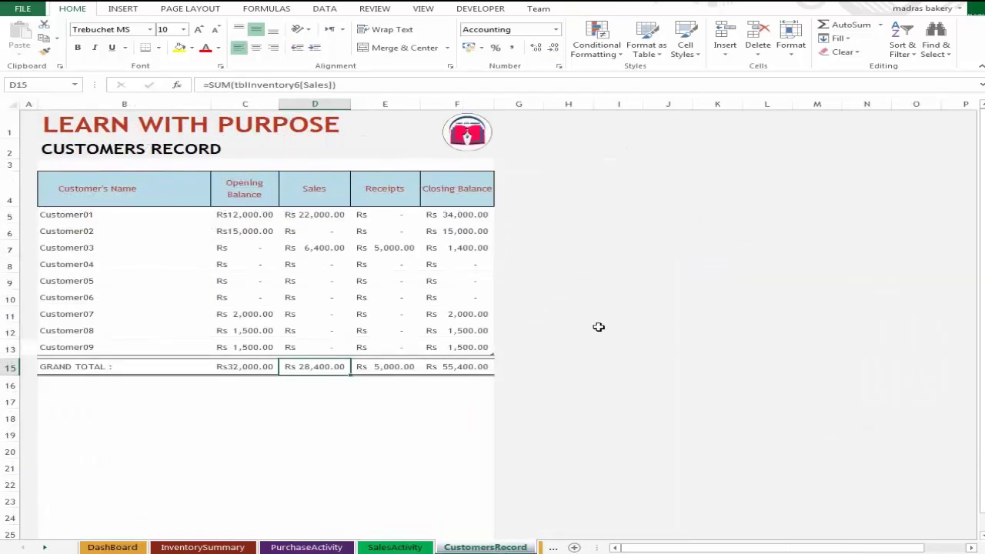
Move back through SalesActivity, PurchaseActivity and InventorySummary to the DashBoard sheet.
{"action": "scroll", "coordinate": [620, 354], "scroll_direction": "down", "scroll_amount": 2}
{"action": "scroll", "coordinate": [620, 354], "scroll_direction": "up", "scroll_amount": 2}
{"action": "left_click", "coordinate": [410, 548]}
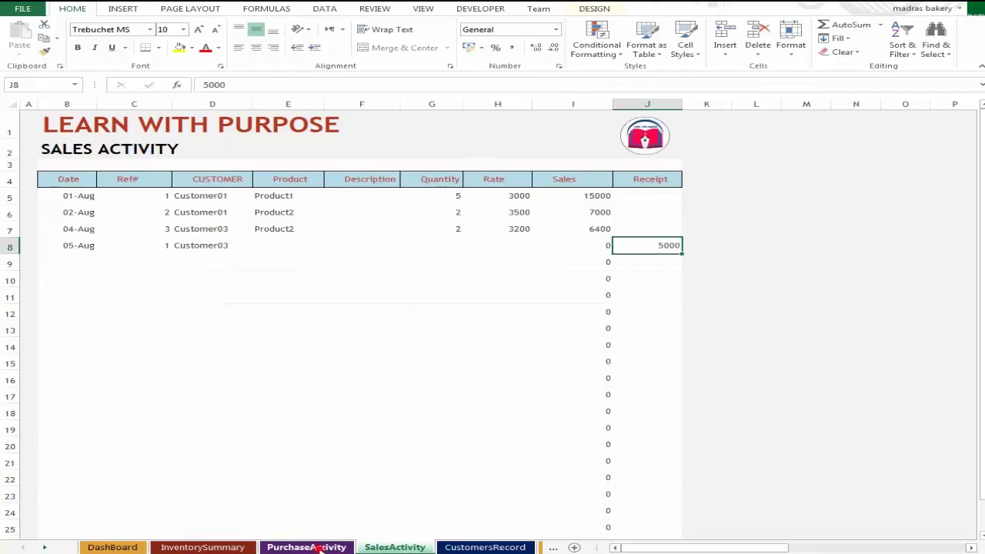
{"action": "left_click", "coordinate": [319, 548]}
{"action": "left_click", "coordinate": [225, 547]}
{"action": "left_click", "coordinate": [112, 547]}
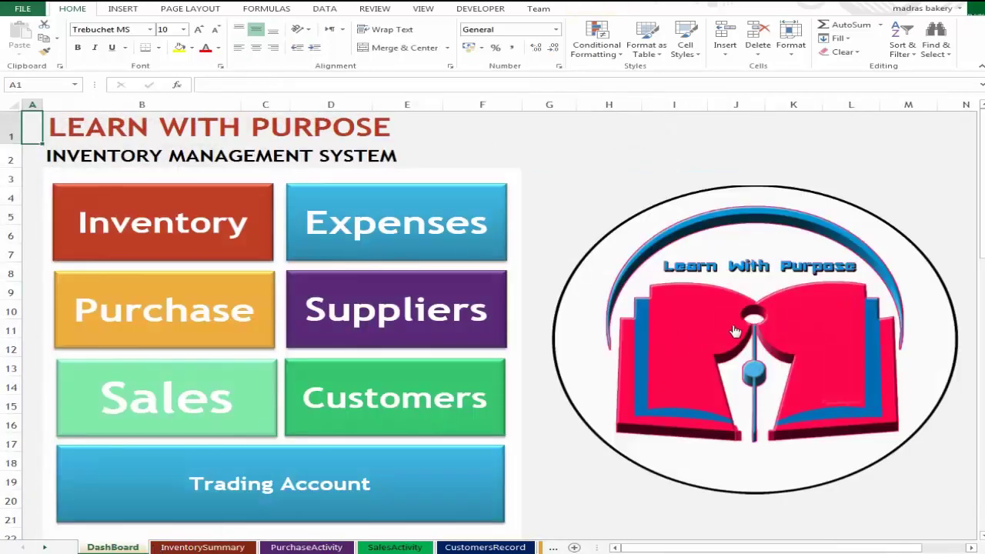
{"action": "scroll", "coordinate": [672, 490], "scroll_direction": "down", "scroll_amount": 3}
{"action": "scroll", "coordinate": [563, 392], "scroll_direction": "up", "scroll_amount": 3}
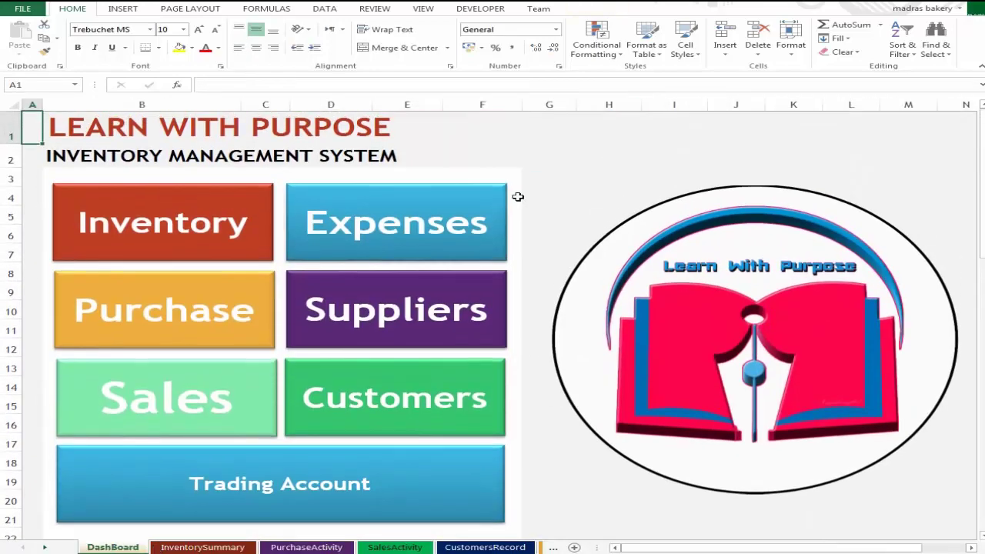